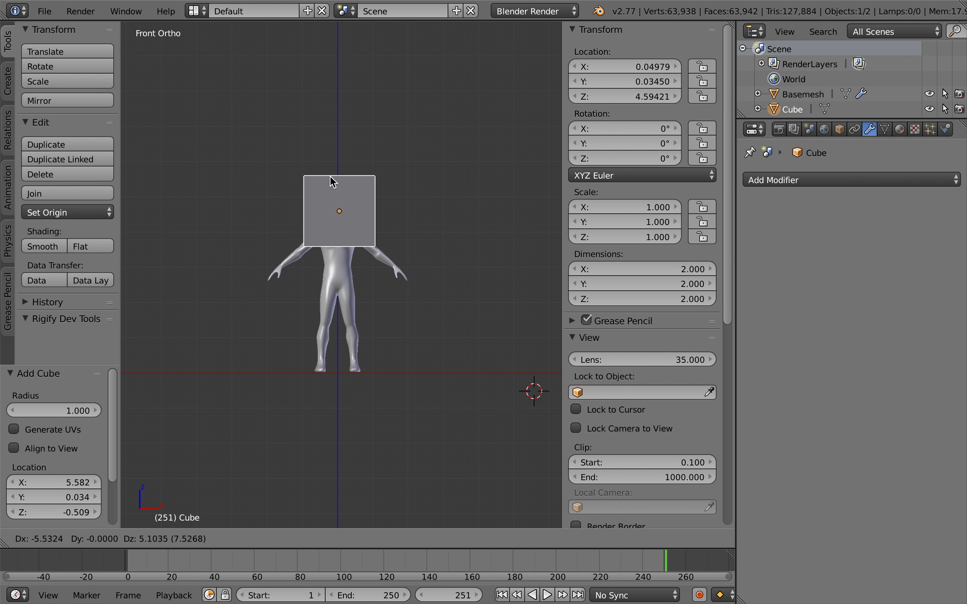
Place the new cube over the figure's head and scale it uniformly to about 0.334
{"action": "left_click", "coordinate": [328, 188]}
{"action": "scroll", "coordinate": [428, 205], "scroll_direction": "up", "scroll_amount": 5}
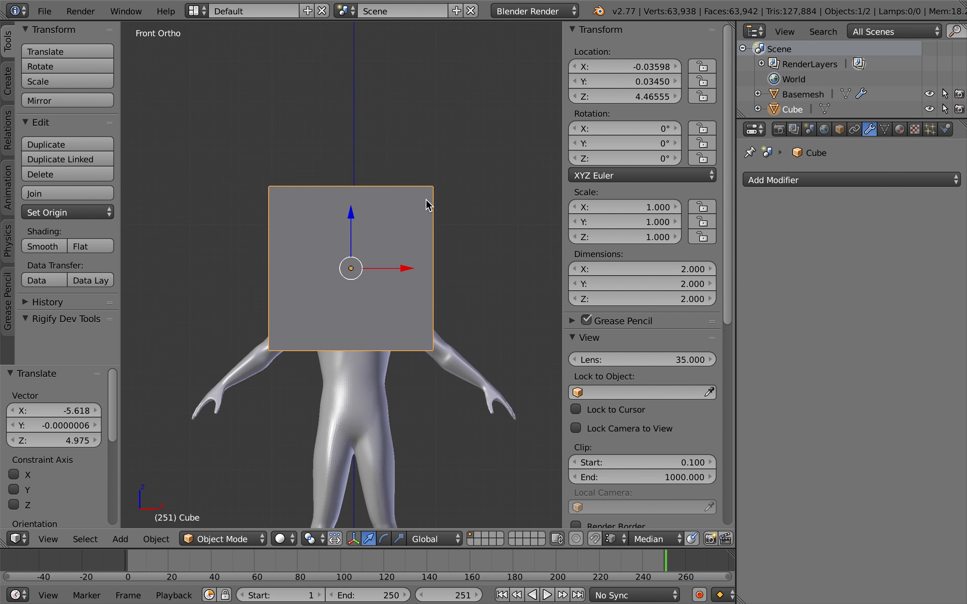
{"action": "middle_click_drag", "start_coordinate": [426, 199], "coordinate": [428, 209], "text": "shift"}
{"action": "key", "text": "s"}
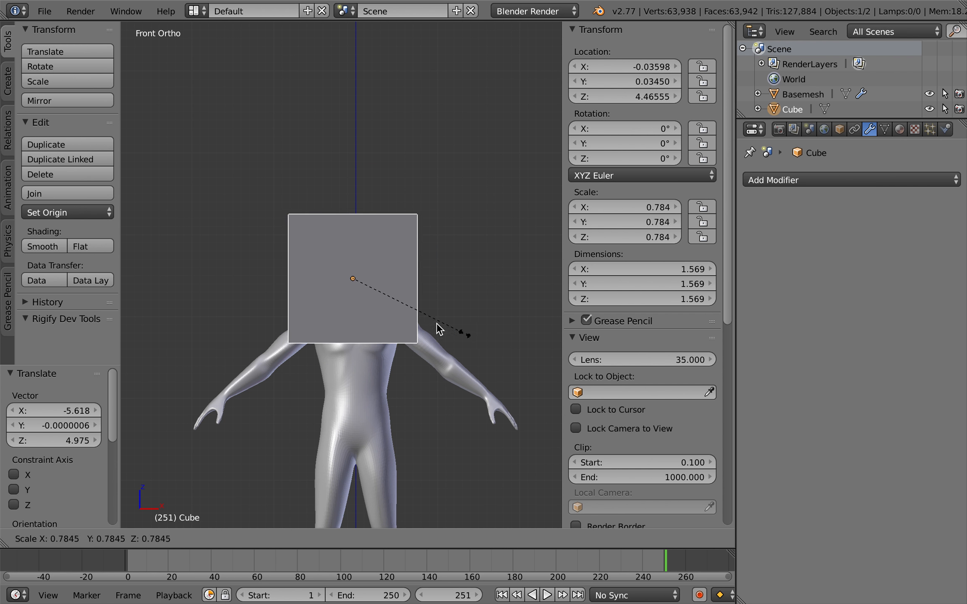
{"action": "left_click", "coordinate": [380, 309]}
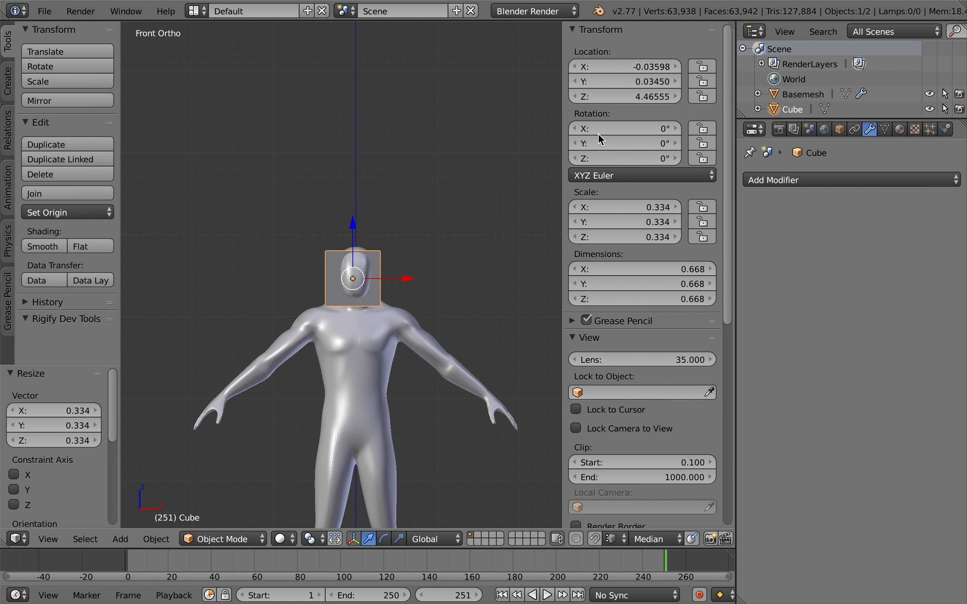
Set the cube's X location to 0 and, in side view, move it onto the head at about Y -0.122, Z 4.530
{"action": "left_click", "coordinate": [613, 67]}
{"action": "key", "text": "Return"}
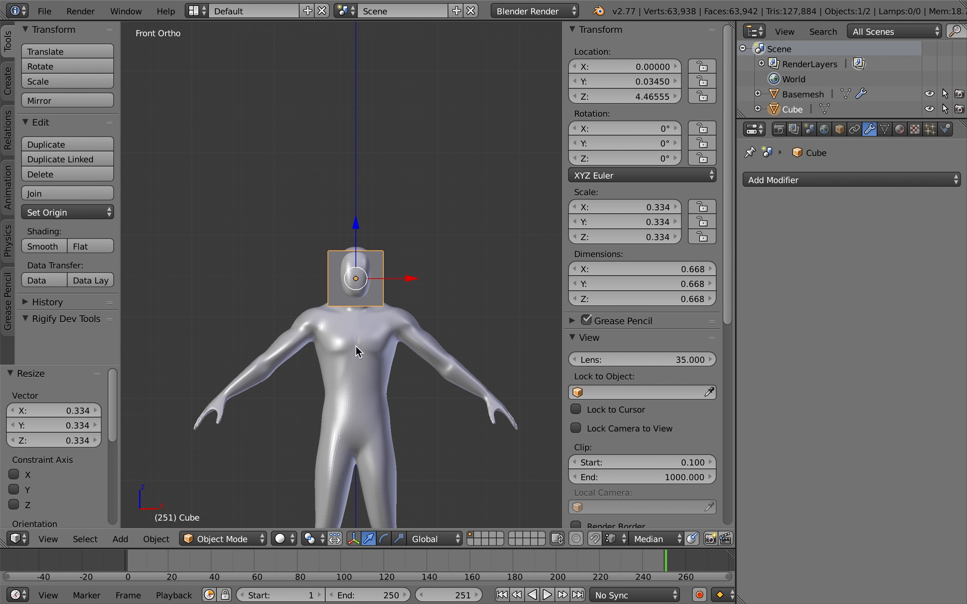
{"action": "key", "text": "KP_3"}
{"action": "key", "text": "z"}
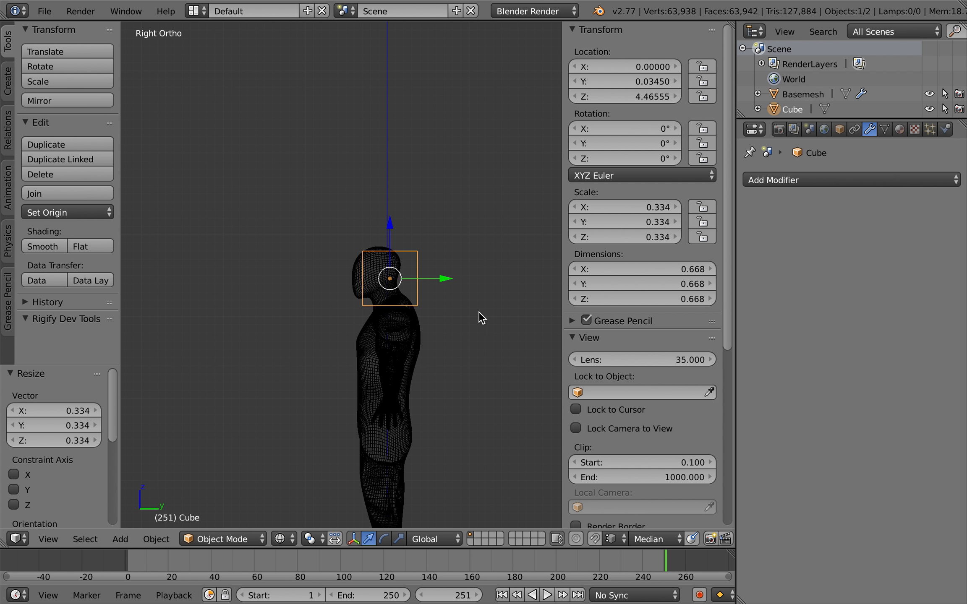
{"action": "key", "text": "g"}
{"action": "left_click", "coordinate": [468, 312]}
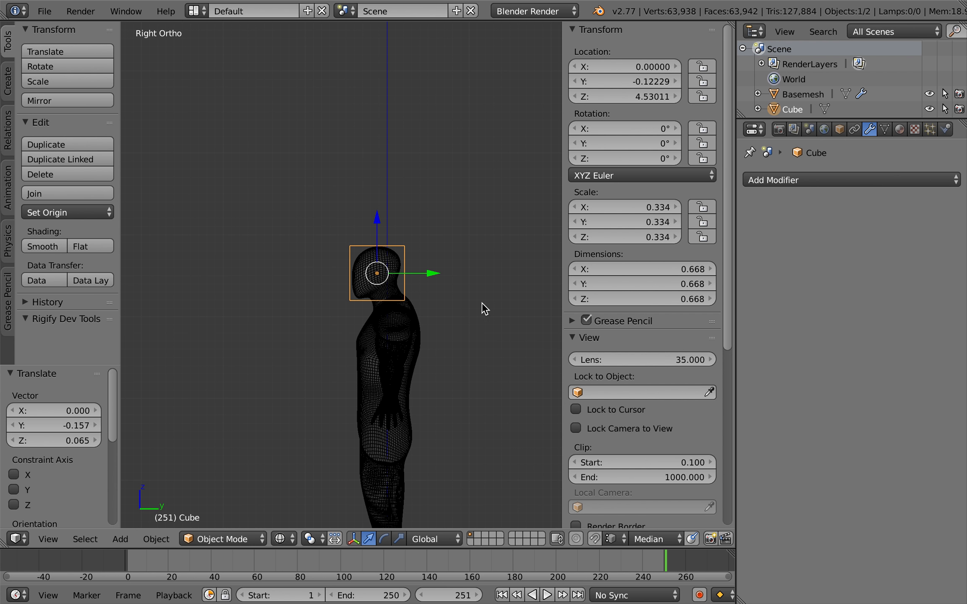
Shrink the cube's mesh in Edit Mode by about 0.584, then by about 0.963, and return to Object Mode
{"action": "key", "text": "Tab"}
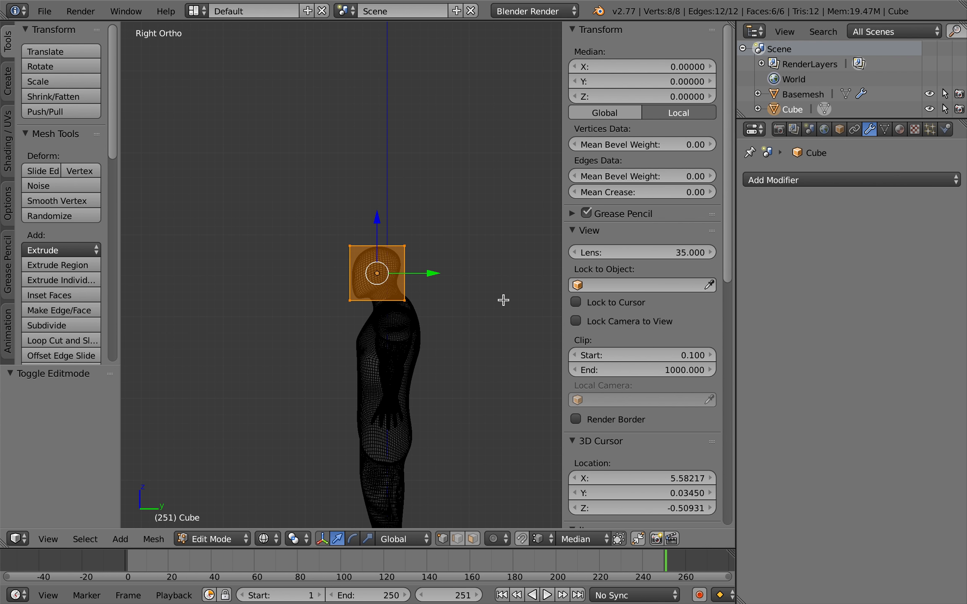
{"action": "key", "text": "s"}
{"action": "left_click", "coordinate": [447, 298]}
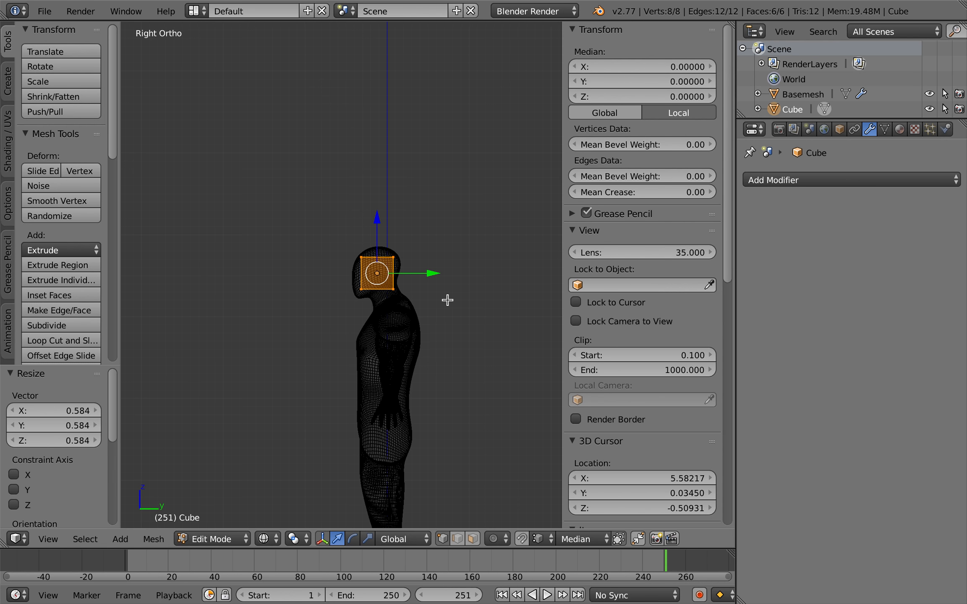
{"action": "scroll", "coordinate": [446, 298], "scroll_direction": "up", "scroll_amount": 3}
{"action": "key", "text": "z"}
{"action": "key", "text": "KP_1"}
{"action": "key", "text": "s"}
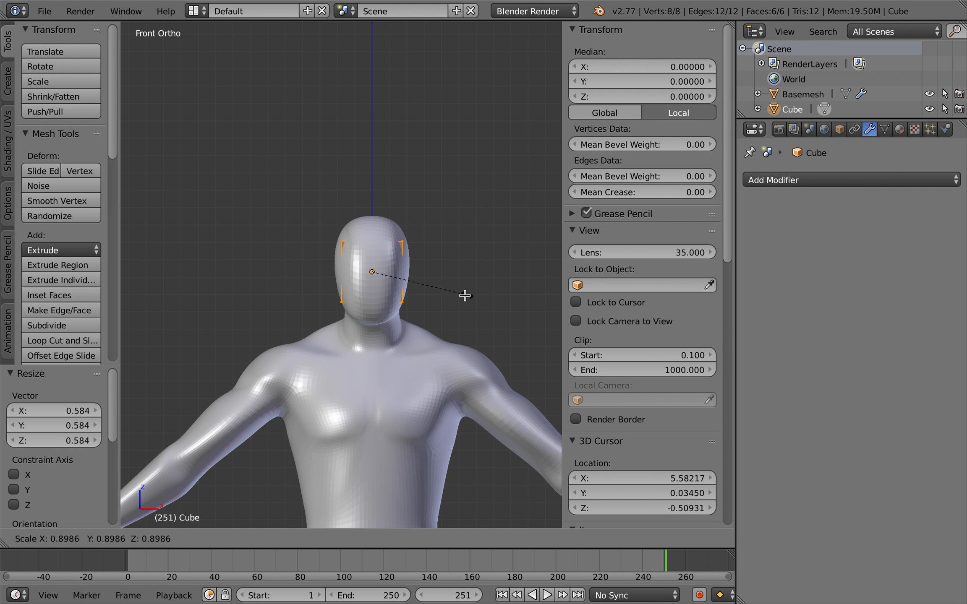
{"action": "left_click", "coordinate": [471, 297]}
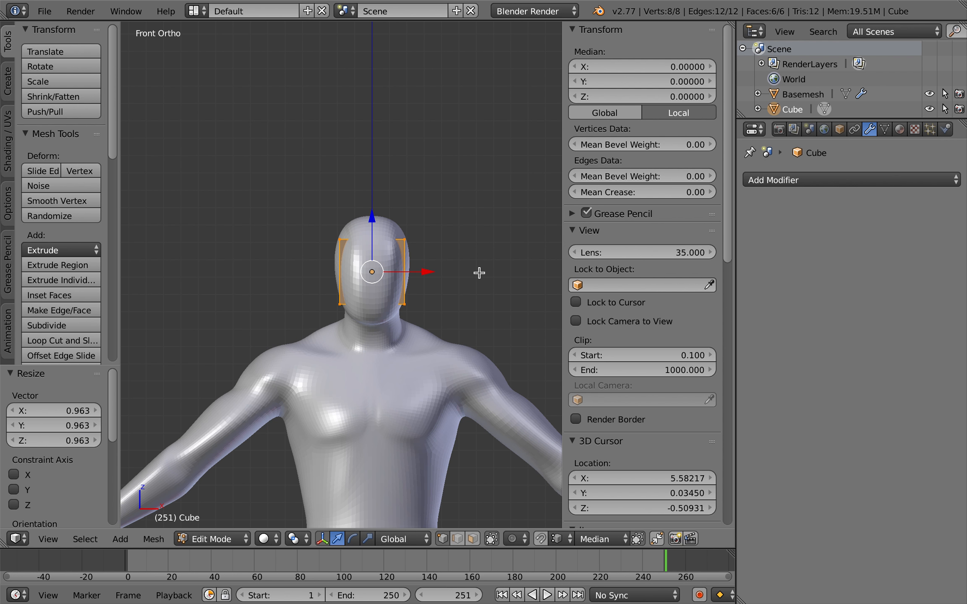
{"action": "key", "text": "Tab"}
Rename the cube object as Helmet Sculpt
{"action": "key", "text": "KP_6"}
{"action": "key", "text": "KP_6"}
{"action": "key", "text": "KP_6"}
{"action": "key", "text": "KP_6"}
{"action": "key", "text": "KP_6"}
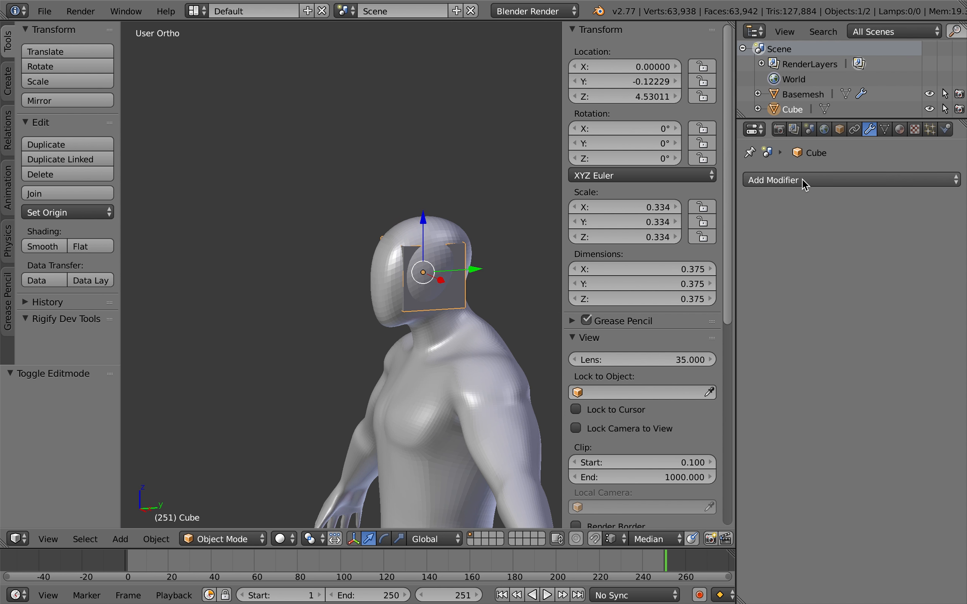
{"action": "double_click", "coordinate": [787, 107]}
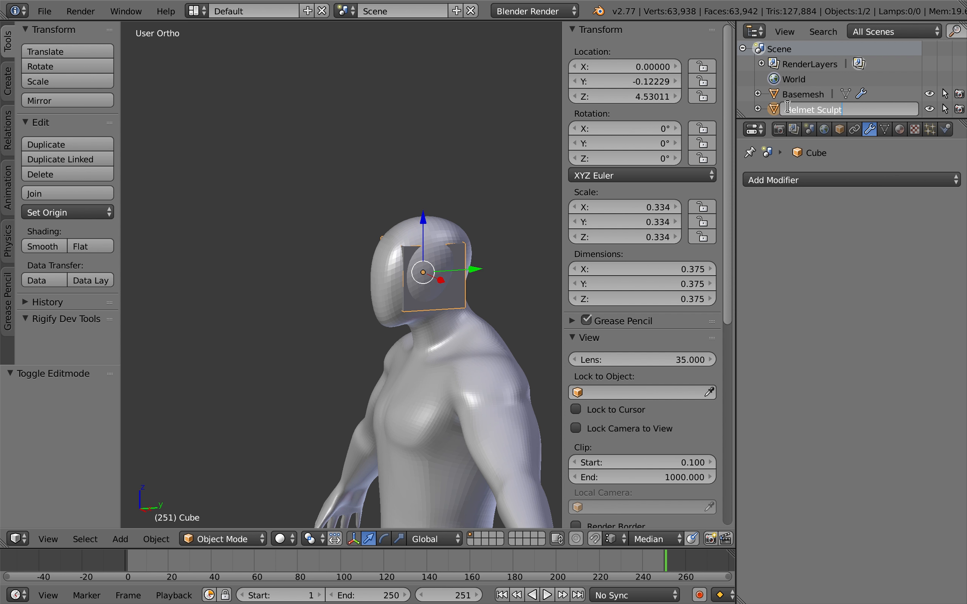
{"action": "key", "text": "Return"}
Add a Multiresolution modifier to Helmet Sculpt and subdivide it to level 4
{"action": "left_click", "coordinate": [824, 180]}
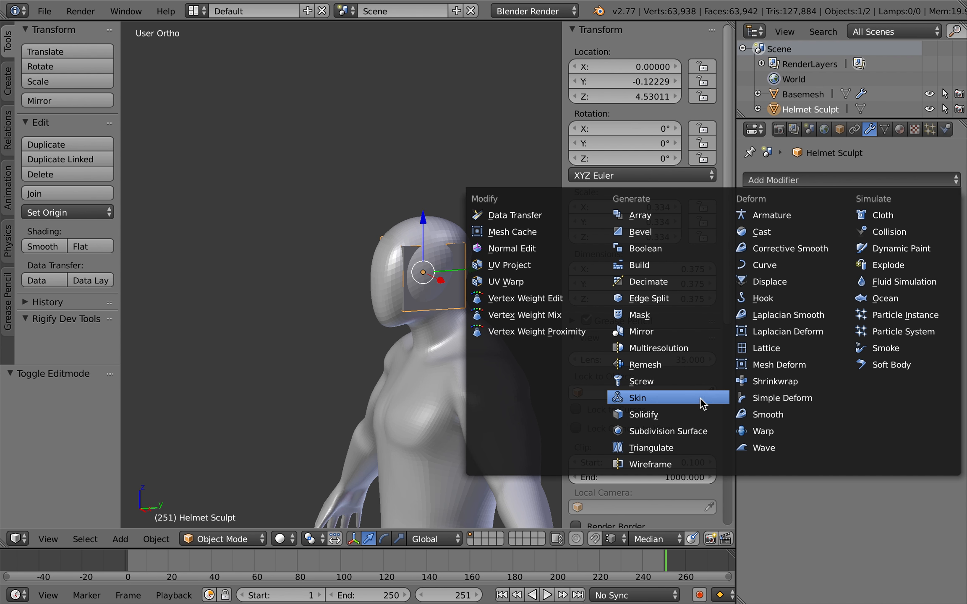
{"action": "left_click", "coordinate": [700, 349]}
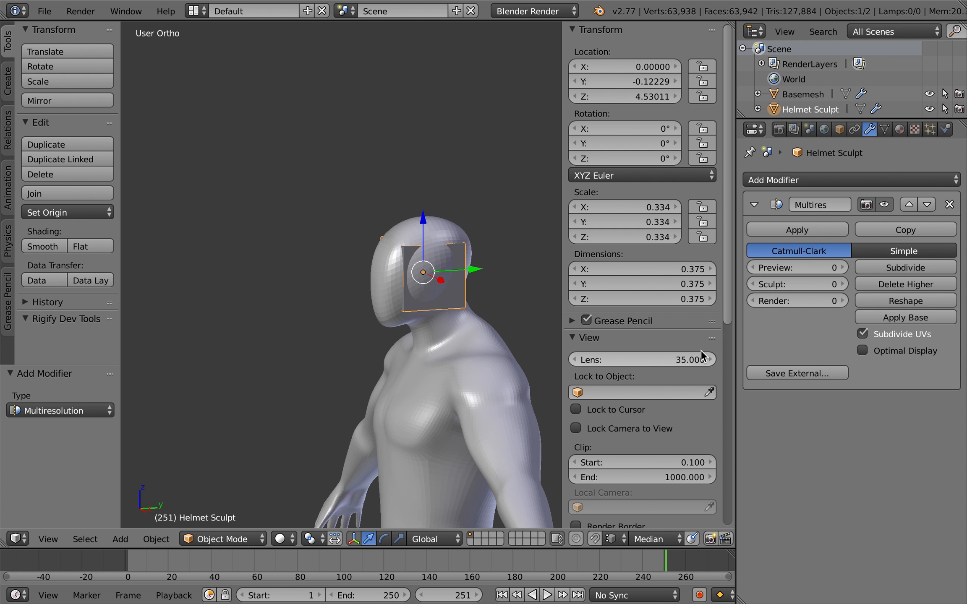
{"action": "left_click", "coordinate": [896, 269]}
{"action": "left_click", "coordinate": [896, 266]}
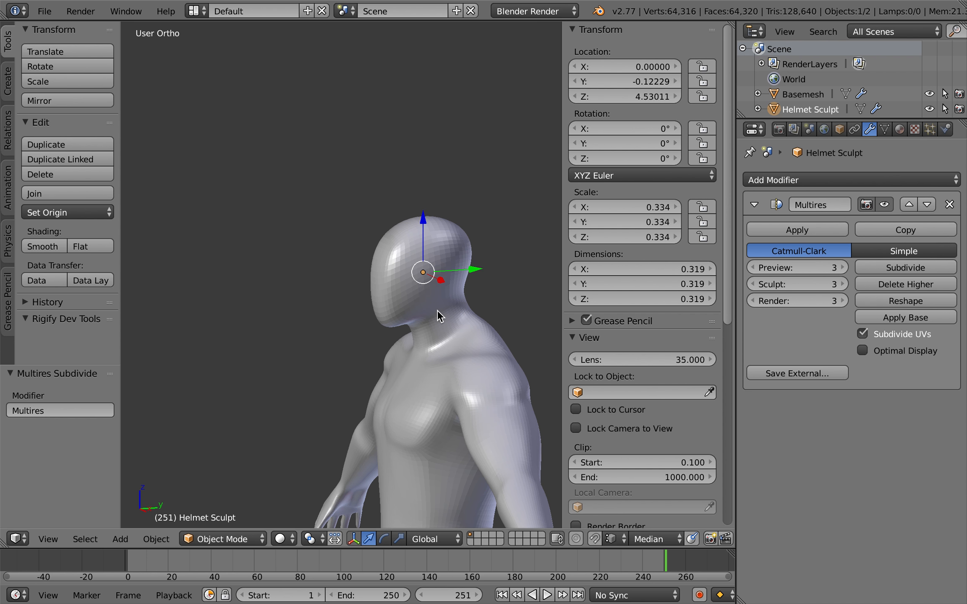
{"action": "scroll", "coordinate": [437, 310], "scroll_direction": "up", "scroll_amount": 2}
{"action": "key", "text": "z"}
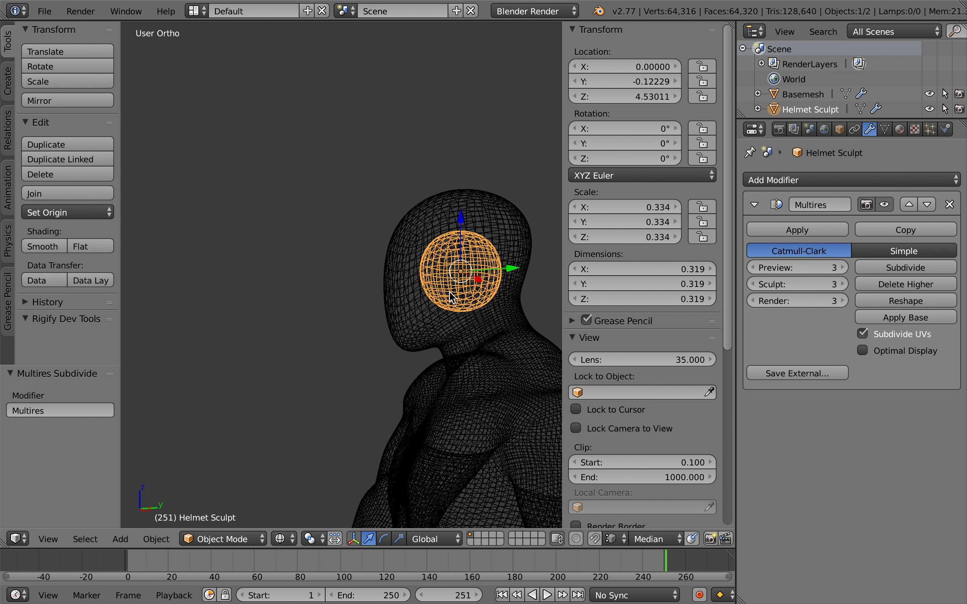
{"action": "scroll", "coordinate": [470, 274], "scroll_direction": "left", "scroll_amount": 10}
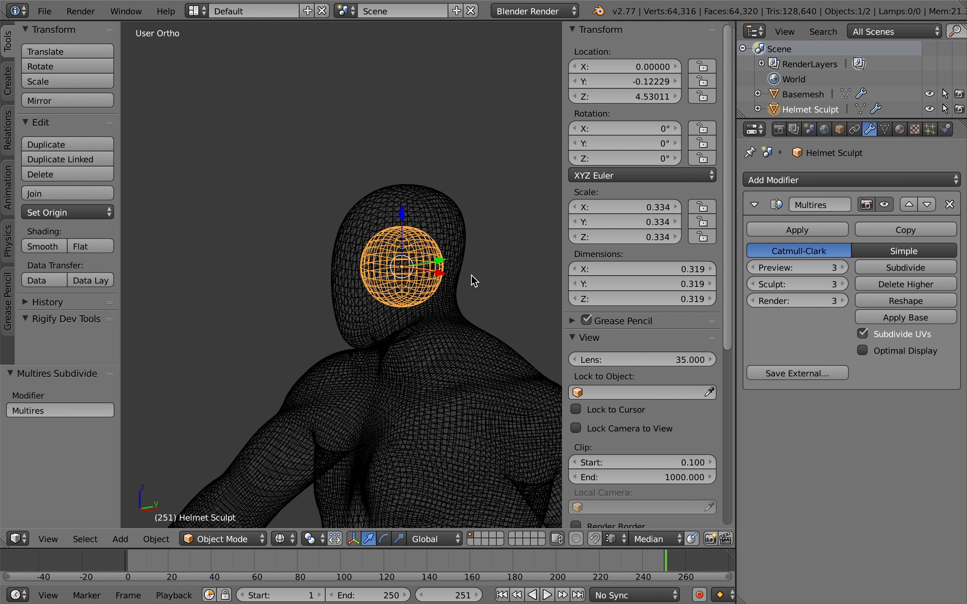
{"action": "left_click", "coordinate": [916, 267]}
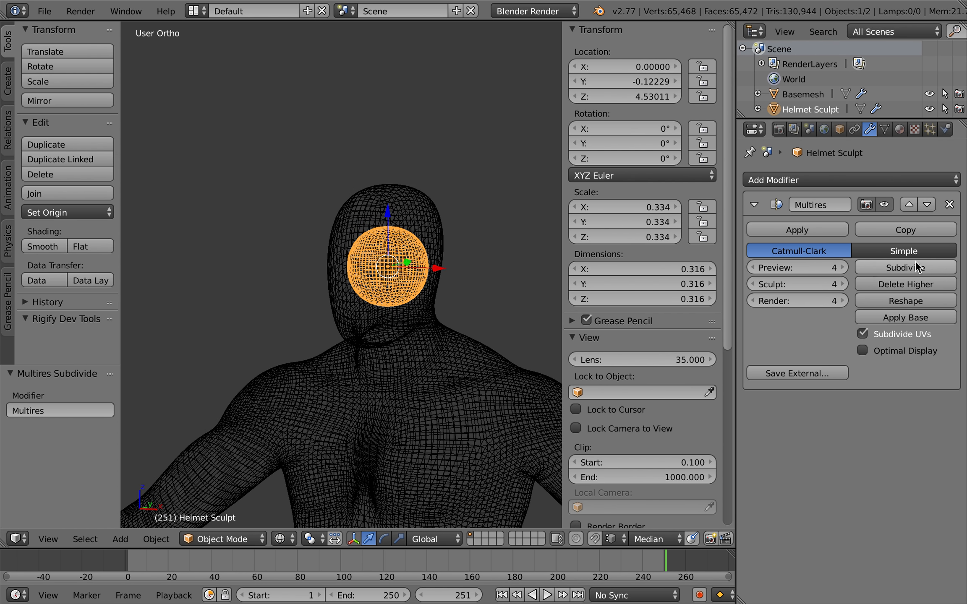
Switch the Helmet Sculpt sphere to Sculpt Mode, keeping it as the selected object
{"action": "scroll", "coordinate": [276, 508], "scroll_direction": "left", "scroll_amount": 10}
{"action": "left_click", "coordinate": [254, 538]}
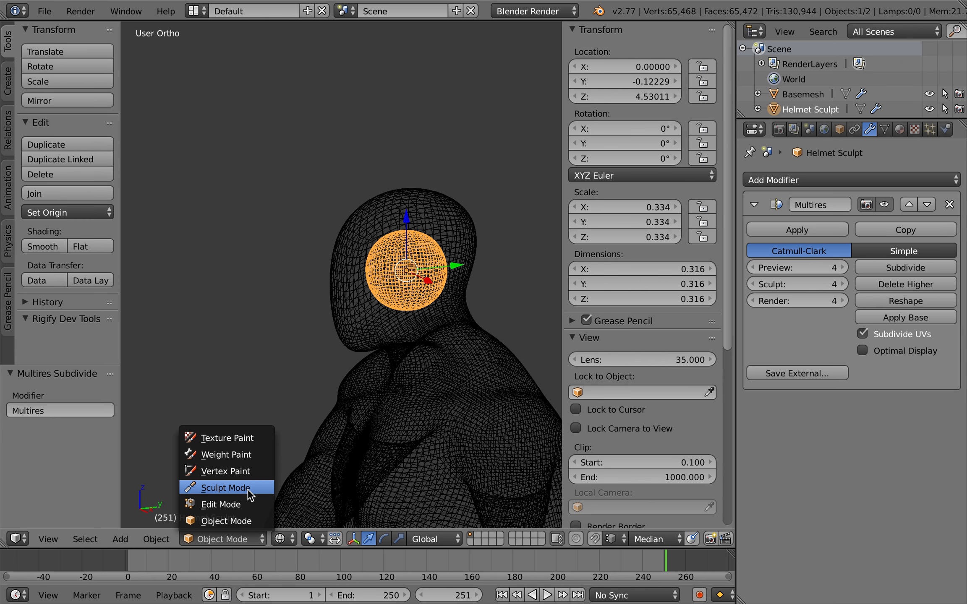
{"action": "left_click", "coordinate": [247, 489]}
{"action": "scroll", "coordinate": [440, 320], "scroll_direction": "up", "scroll_amount": 3}
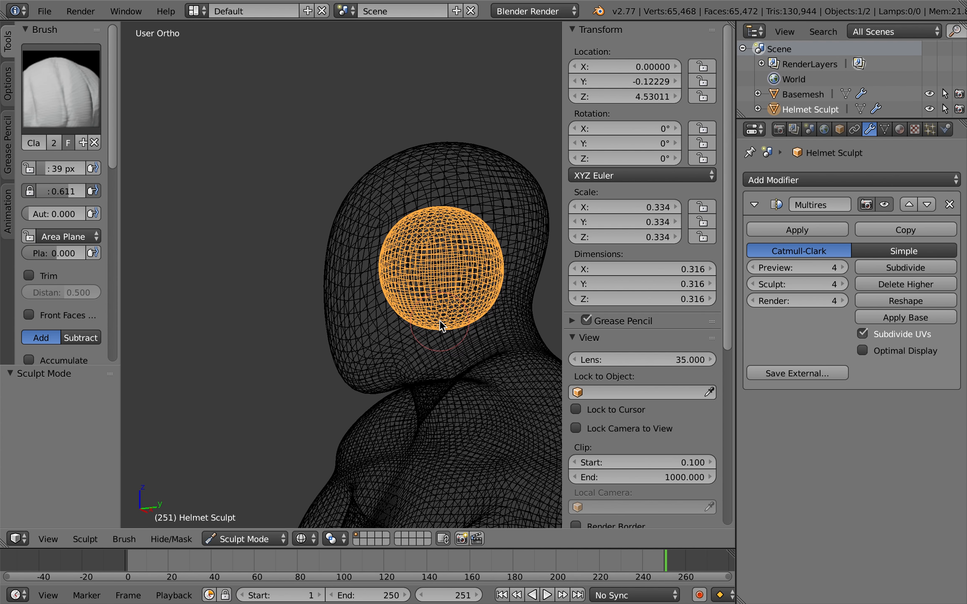
{"action": "right_click", "coordinate": [484, 324]}
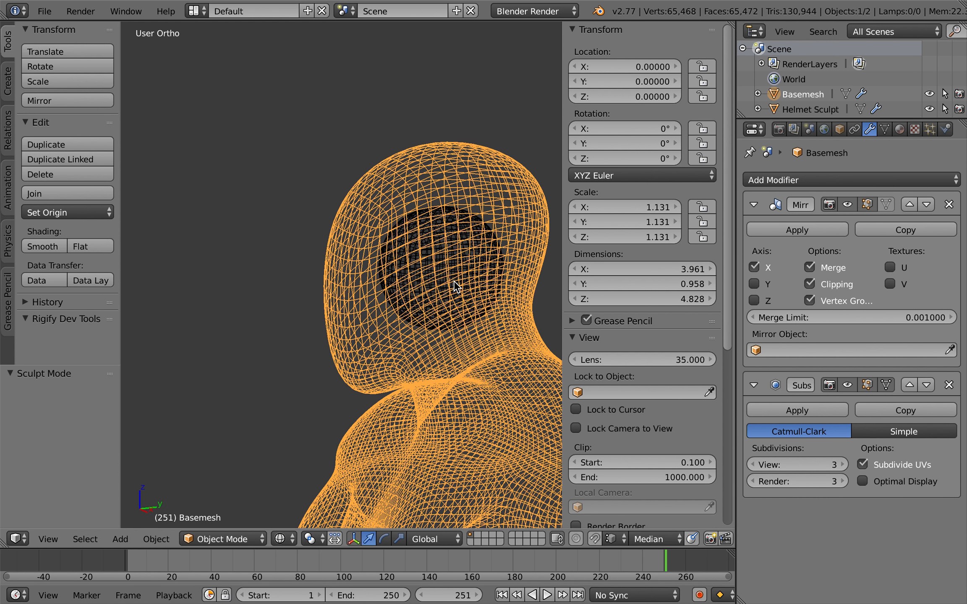
{"action": "right_click", "coordinate": [494, 254]}
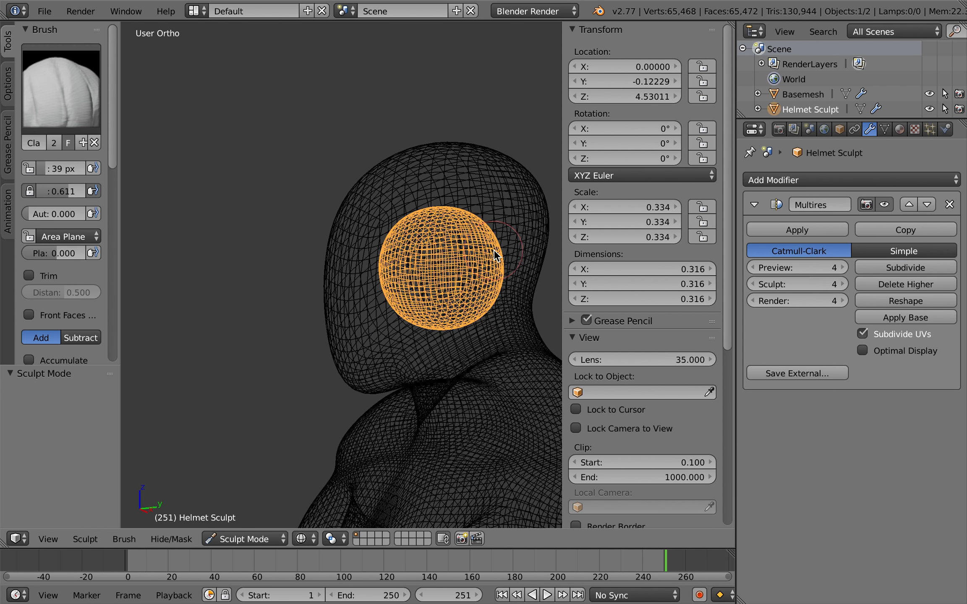
Scale the helmet's base cube up by about 1.459 in Edit Mode and return to Sculpt Mode
{"action": "left_click", "coordinate": [278, 535]}
{"action": "left_click", "coordinate": [271, 504]}
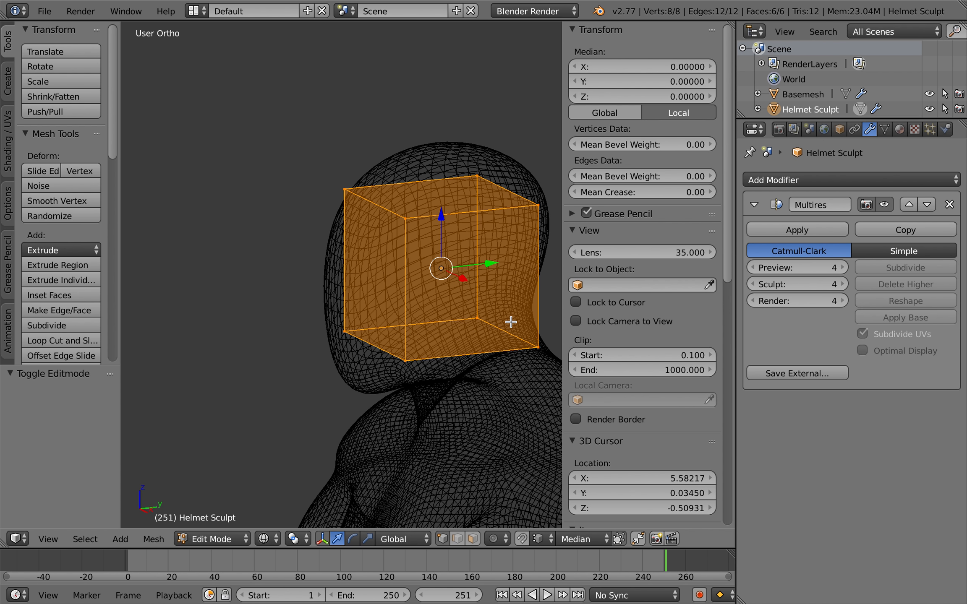
{"action": "key", "text": "s"}
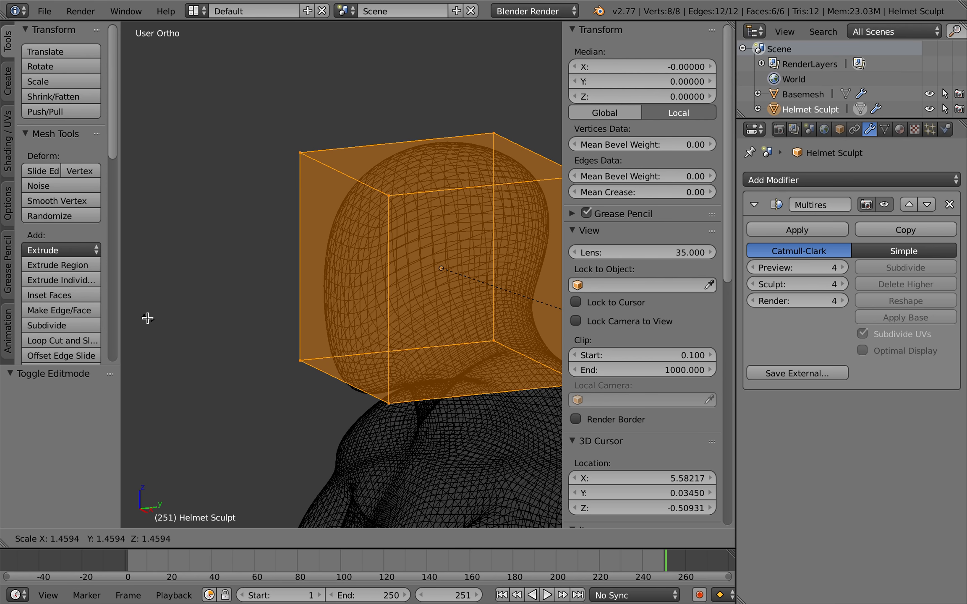
{"action": "left_click", "coordinate": [147, 319]}
{"action": "left_click", "coordinate": [235, 539]}
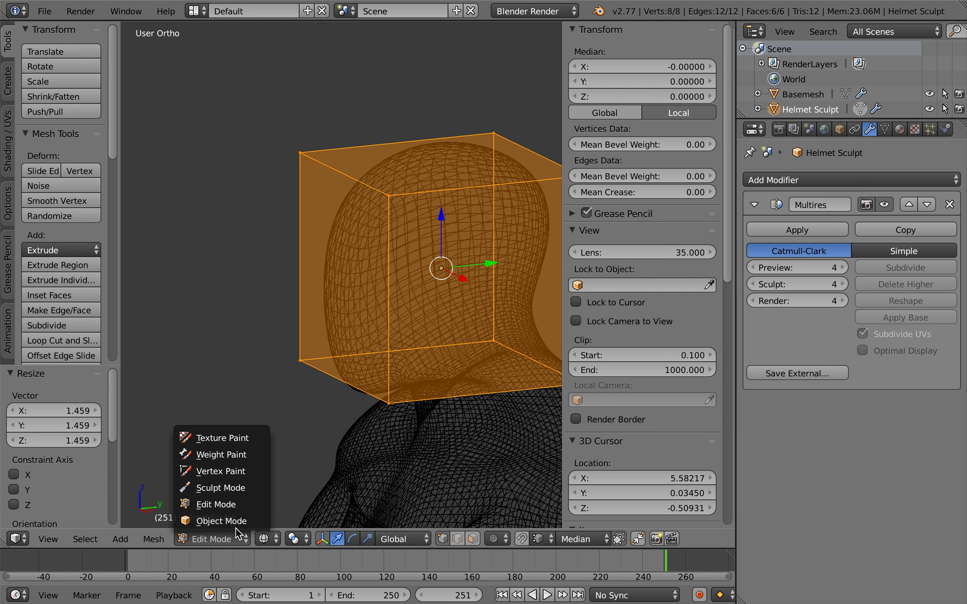
{"action": "left_click", "coordinate": [243, 489]}
Enlarge the sculpt brush radius to about 85 px and build up the upper part of the helmet sphere
{"action": "key", "text": "KP_3"}
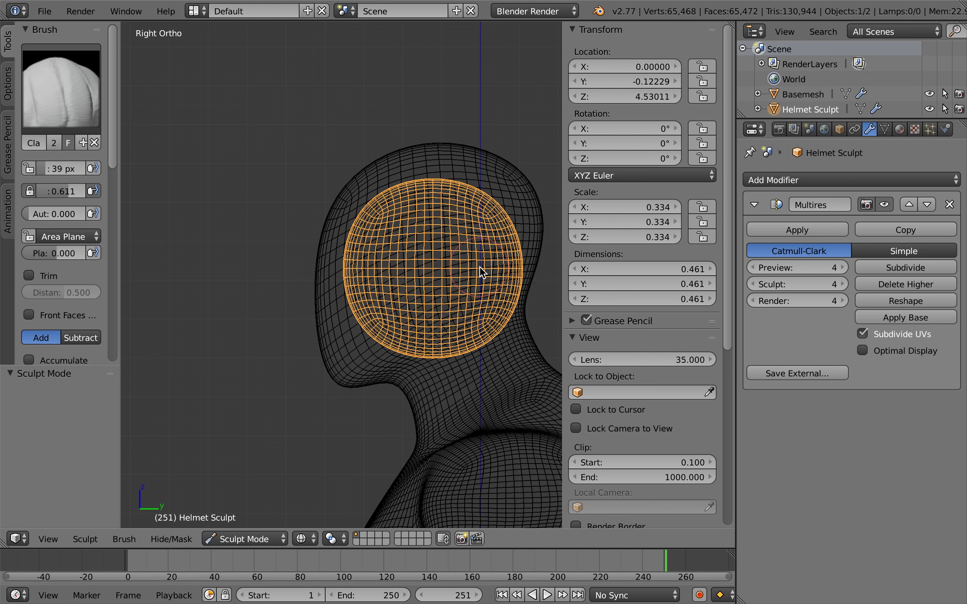
{"action": "key", "text": "KP_1"}
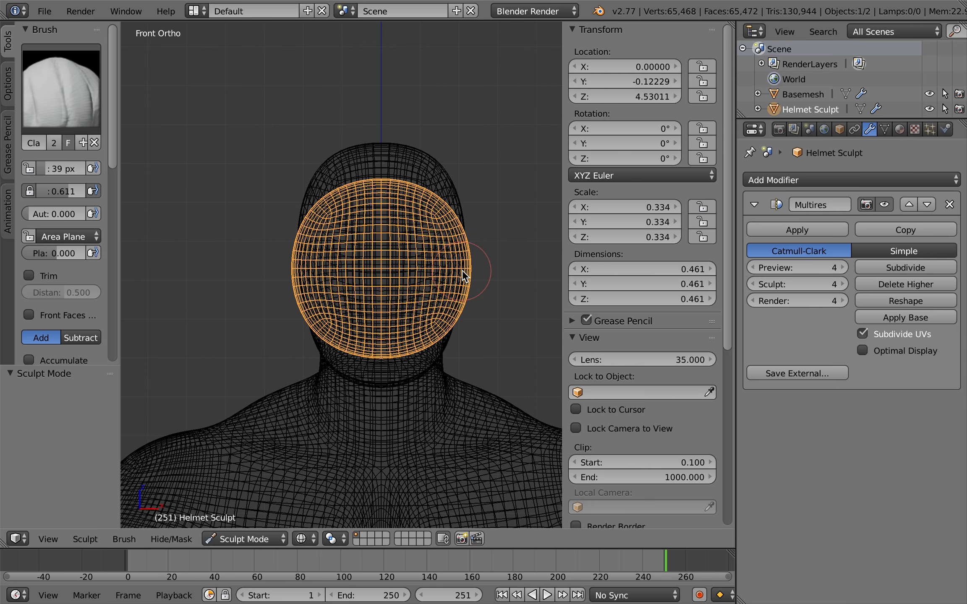
{"action": "scroll", "coordinate": [463, 270], "scroll_direction": "right", "scroll_amount": 10}
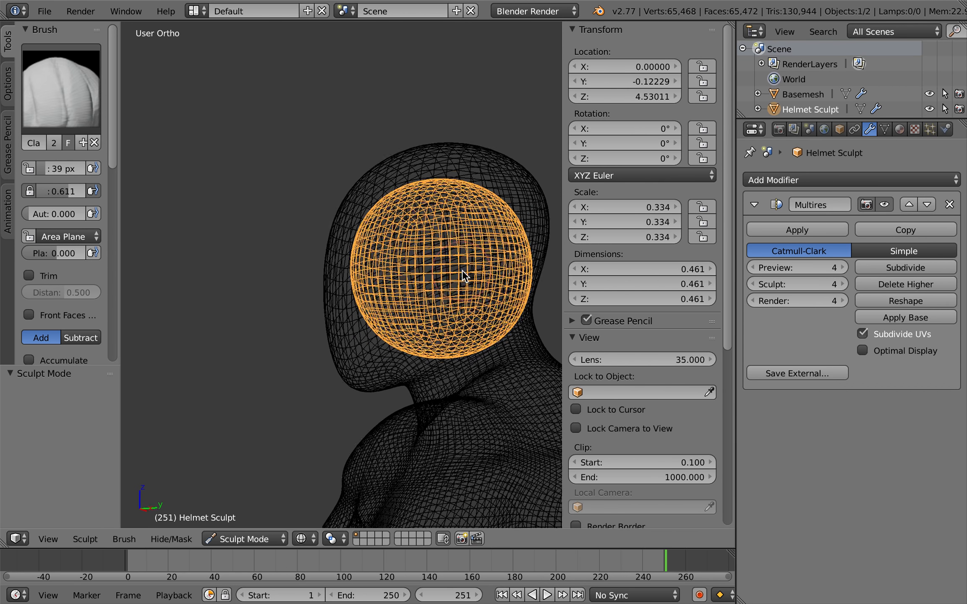
{"action": "key", "text": "f"}
{"action": "left_click", "coordinate": [493, 213]}
{"action": "scroll", "coordinate": [494, 213], "scroll_direction": "up", "scroll_amount": 8}
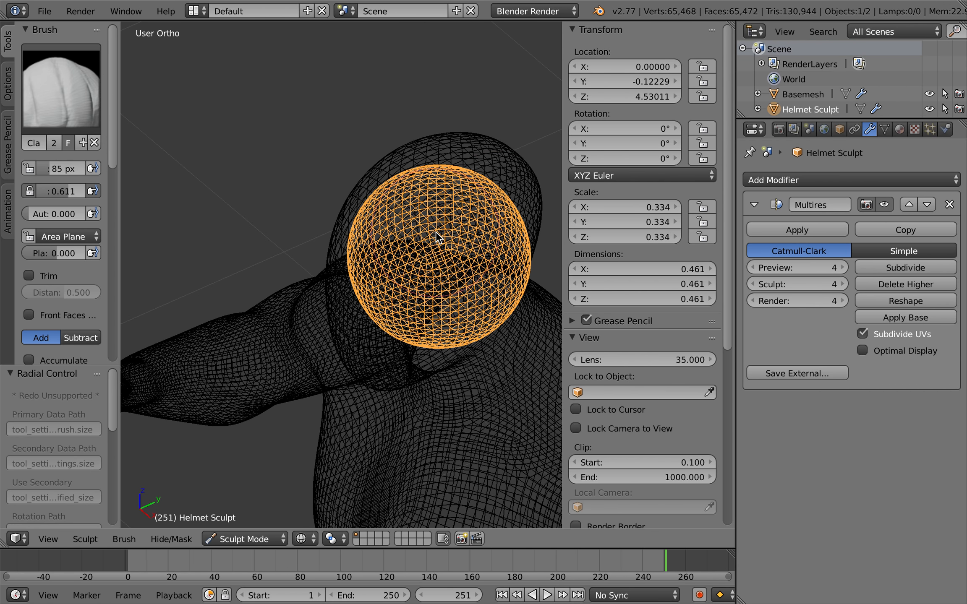
{"action": "left_click_drag", "start_coordinate": [491, 201], "coordinate": [472, 218]}
Expand the sculpting symmetry settings to check the mirror axis
{"action": "scroll", "coordinate": [470, 212], "scroll_direction": "left", "scroll_amount": 10}
{"action": "scroll", "coordinate": [58, 299], "scroll_direction": "down", "scroll_amount": 10}
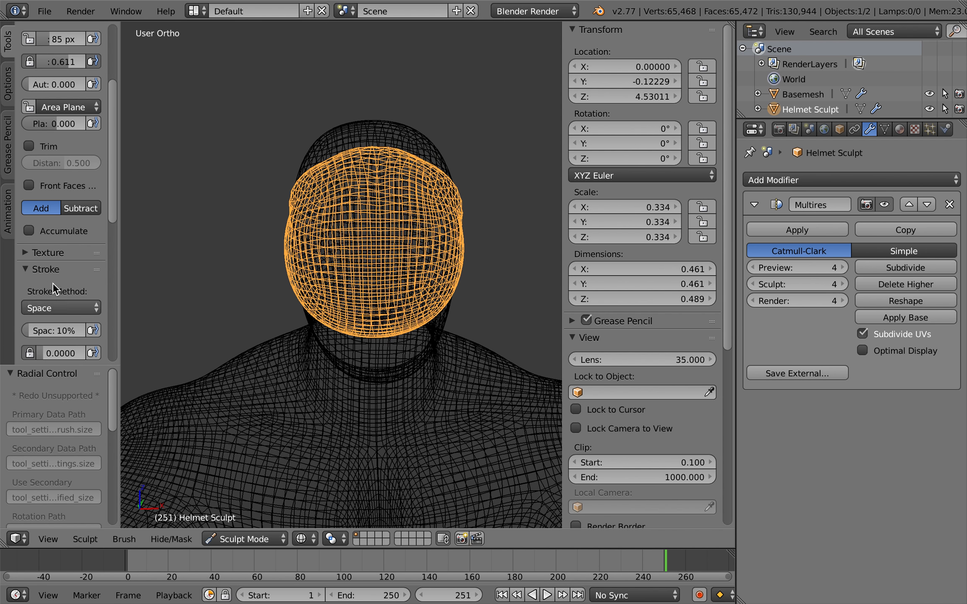
{"action": "scroll", "coordinate": [57, 324], "scroll_direction": "down", "scroll_amount": 15}
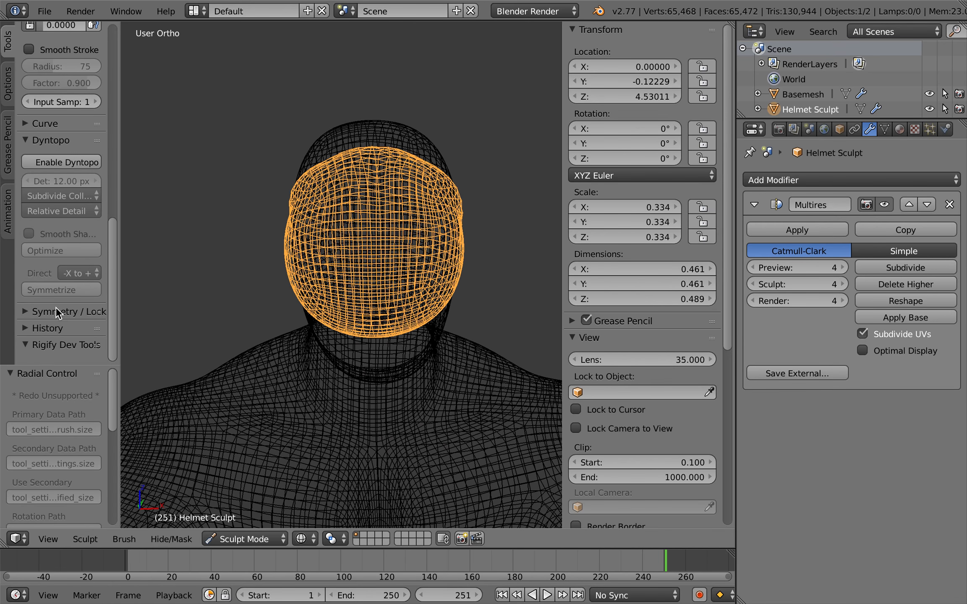
{"action": "scroll", "coordinate": [56, 308], "scroll_direction": "down", "scroll_amount": 4}
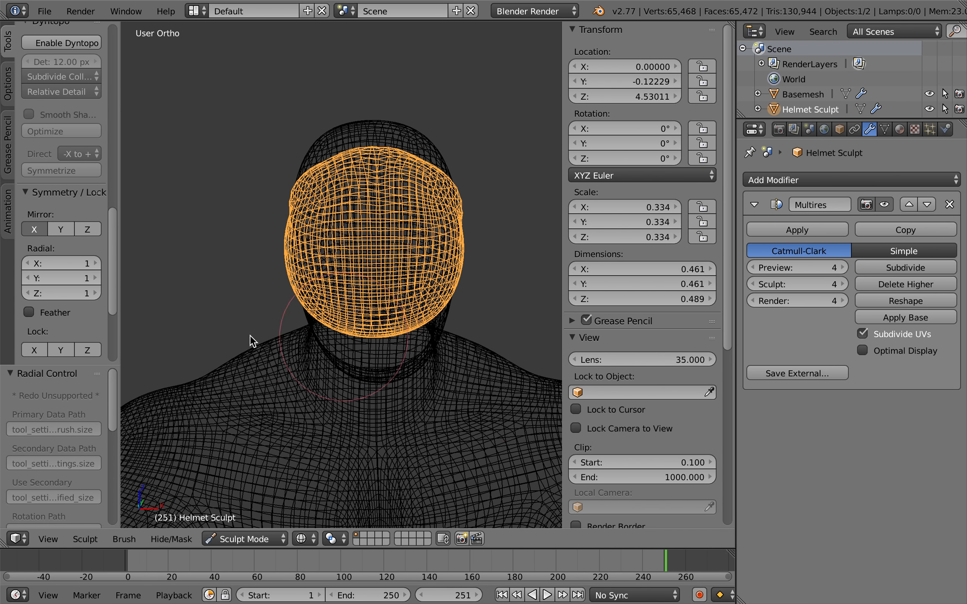
Sculpt a stroke across the side of the helmet sphere to bulge it outward
{"action": "scroll", "coordinate": [435, 315], "scroll_direction": "right", "scroll_amount": 5}
{"action": "scroll", "coordinate": [435, 319], "scroll_direction": "right", "scroll_amount": 4}
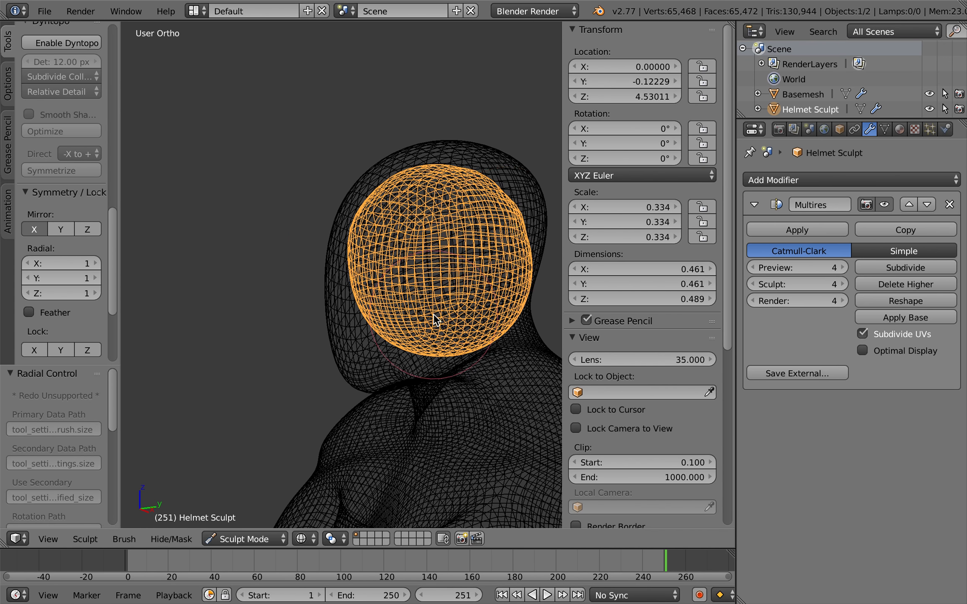
{"action": "left_click_drag", "start_coordinate": [497, 242], "coordinate": [460, 244]}
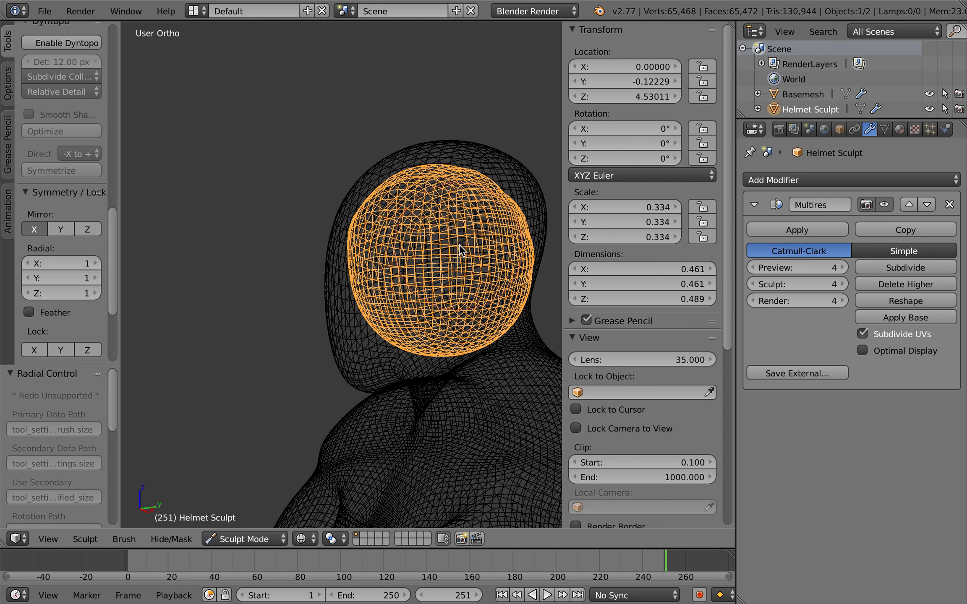
{"action": "scroll", "coordinate": [460, 245], "scroll_direction": "left", "scroll_amount": 5}
{"action": "scroll", "coordinate": [462, 250], "scroll_direction": "left", "scroll_amount": 5}
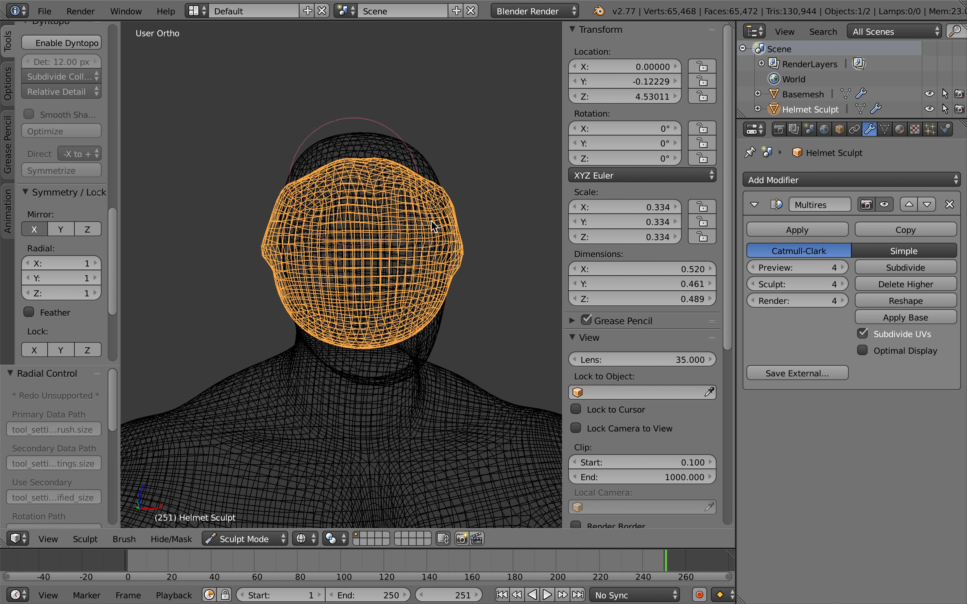
Build up the front of the helmet over the forehead and eye area with a clay stroke
{"action": "scroll", "coordinate": [498, 276], "scroll_direction": "right", "scroll_amount": 4}
{"action": "scroll", "coordinate": [448, 199], "scroll_direction": "up", "scroll_amount": 5}
{"action": "key", "text": "z"}
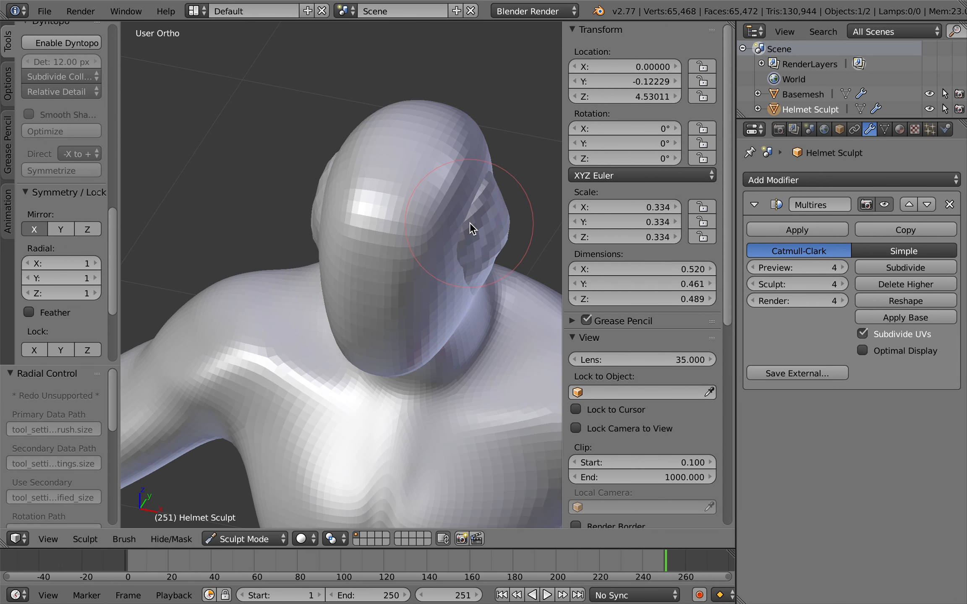
{"action": "scroll", "coordinate": [470, 223], "scroll_direction": "down", "scroll_amount": 5}
{"action": "scroll", "coordinate": [470, 222], "scroll_direction": "left", "scroll_amount": 3}
{"action": "scroll", "coordinate": [470, 223], "scroll_direction": "up", "scroll_amount": 2}
{"action": "scroll", "coordinate": [462, 243], "scroll_direction": "left", "scroll_amount": 3}
{"action": "key", "text": "z"}
{"action": "mouse_move", "coordinate": [393, 181]}
{"action": "left_mouse_down"}
{"action": "mouse_move", "coordinate": [371, 256]}
{"action": "mouse_move", "coordinate": [420, 248]}
{"action": "mouse_move", "coordinate": [399, 233]}
{"action": "mouse_move", "coordinate": [406, 276]}
{"action": "mouse_move", "coordinate": [403, 243]}
{"action": "left_mouse_up"}
{"action": "key", "text": "z"}
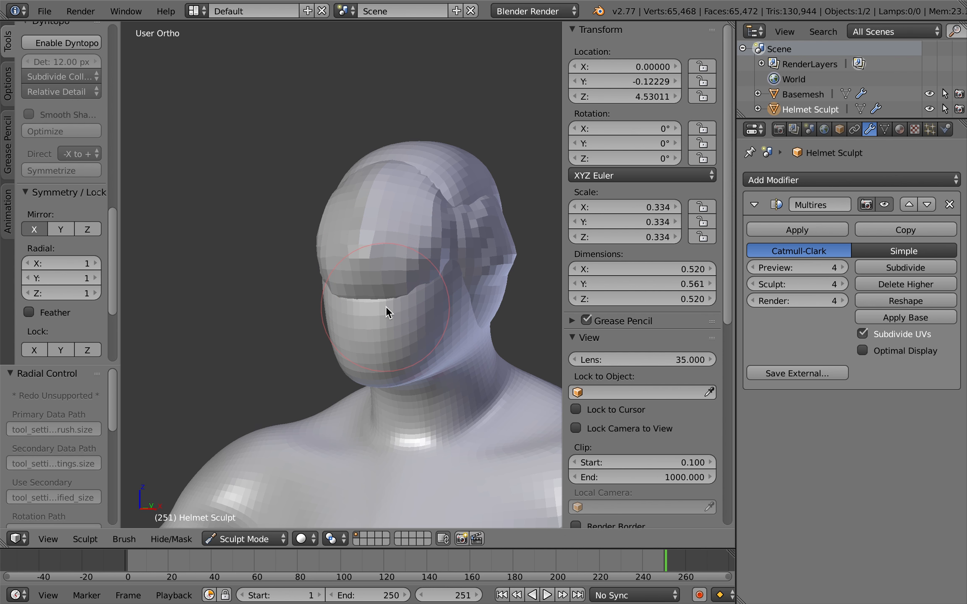
Thicken the helmet's front brow area and smooth the surface of the forehead
{"action": "left_click_drag", "start_coordinate": [381, 278], "coordinate": [377, 248]}
{"action": "scroll", "coordinate": [376, 192], "scroll_direction": "right", "scroll_amount": 5}
{"action": "mouse_move", "coordinate": [369, 198]}
{"action": "left_mouse_down", "text": "shift"}
{"action": "mouse_move", "coordinate": [356, 206]}
{"action": "mouse_move", "coordinate": [350, 173]}
{"action": "left_mouse_up", "text": "shift"}
{"action": "key", "text": "KP_4"}
{"action": "key", "text": "KP_4"}
{"action": "key", "text": "KP_4"}
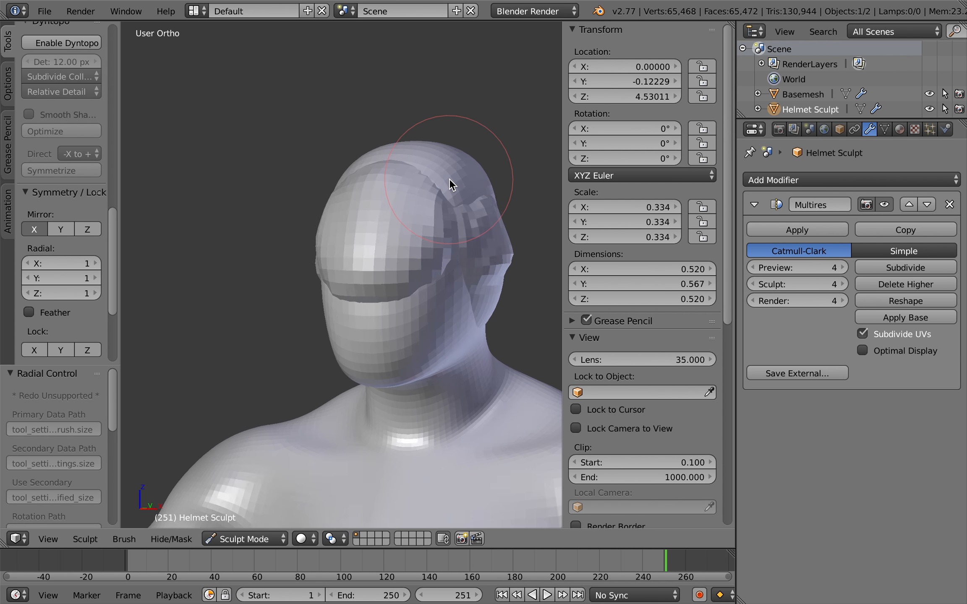
Add clay strokes along the lower edge of the helmet's face area to push it out over the eyes
{"action": "key", "text": "KP_Add"}
{"action": "scroll", "coordinate": [449, 178], "scroll_direction": "up", "scroll_amount": 1}
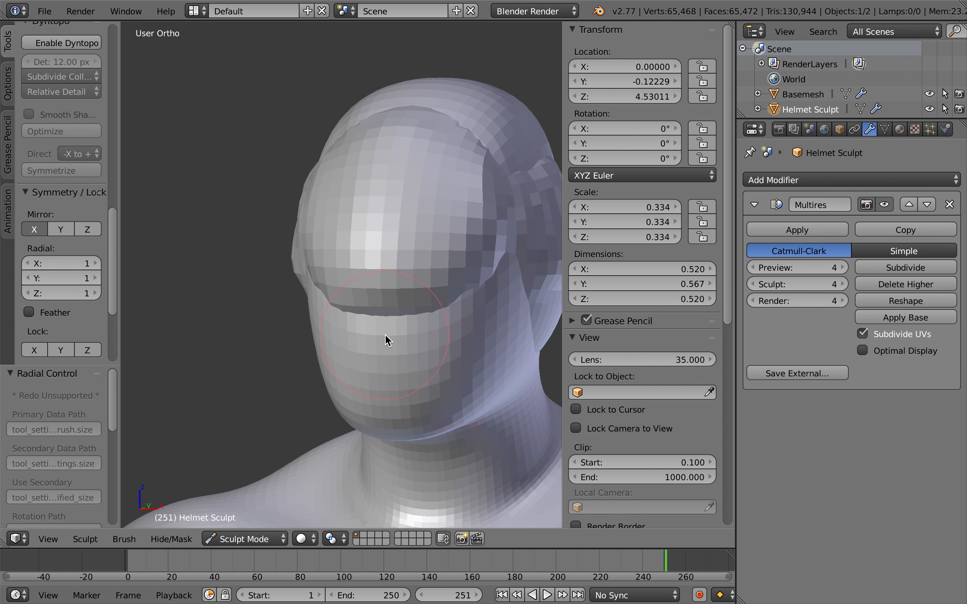
{"action": "key", "text": "KP_6"}
{"action": "key", "text": "KP_6"}
{"action": "key", "text": "KP_6"}
{"action": "mouse_move", "coordinate": [421, 285]}
{"action": "left_mouse_down"}
{"action": "mouse_move", "coordinate": [387, 328]}
{"action": "mouse_move", "coordinate": [443, 285]}
{"action": "mouse_move", "coordinate": [404, 321]}
{"action": "left_mouse_up"}
{"action": "mouse_move", "coordinate": [422, 285]}
{"action": "left_mouse_down"}
{"action": "mouse_move", "coordinate": [404, 300]}
{"action": "mouse_move", "coordinate": [402, 244]}
{"action": "left_mouse_up"}
Sculpt a stroke from beside the eye toward the temple to fill out the helmet's side
{"action": "key", "text": "KP_4"}
{"action": "key", "text": "KP_4"}
{"action": "key", "text": "KP_4"}
{"action": "key", "text": "KP_4"}
{"action": "key", "text": "KP_6"}
{"action": "key", "text": "KP_6"}
{"action": "key", "text": "KP_6"}
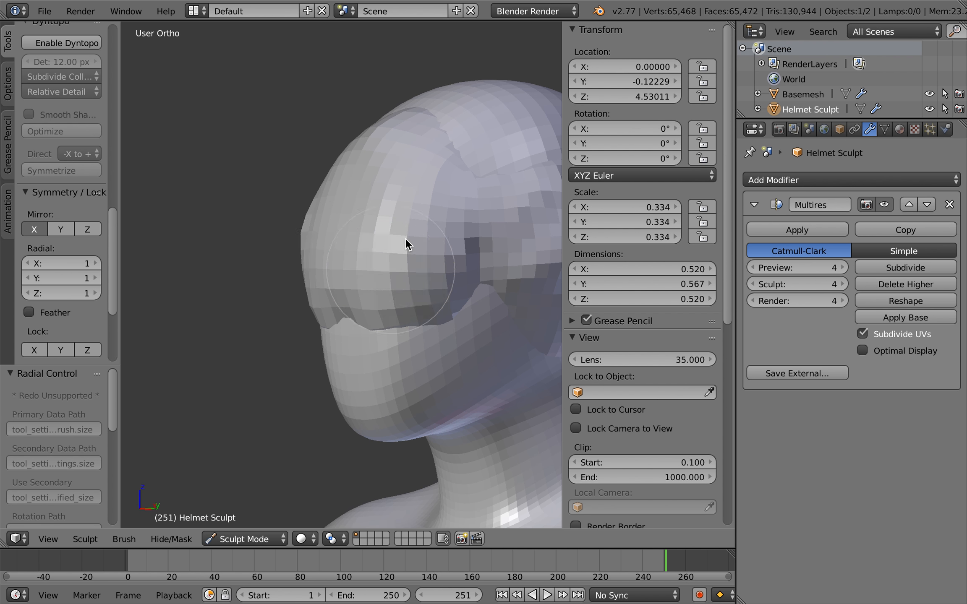
{"action": "left_click_drag", "start_coordinate": [420, 315], "coordinate": [451, 251]}
{"action": "key", "text": "KP_4"}
{"action": "key", "text": "KP_2"}
{"action": "scroll", "coordinate": [456, 248], "scroll_direction": "left", "scroll_amount": 10}
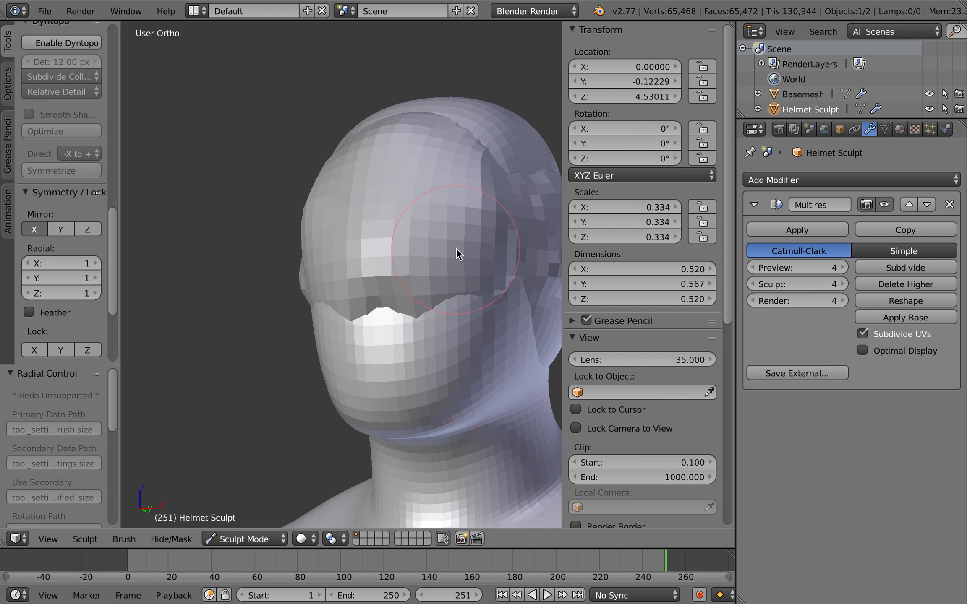
Sculpt strokes down the middle of the face and inspect the helmet mesh in wireframe
{"action": "mouse_move", "coordinate": [392, 340]}
{"action": "left_mouse_down"}
{"action": "mouse_move", "coordinate": [398, 411]}
{"action": "mouse_move", "coordinate": [410, 364]}
{"action": "left_mouse_up"}
{"action": "mouse_move", "coordinate": [403, 313]}
{"action": "left_mouse_down"}
{"action": "mouse_move", "coordinate": [401, 361]}
{"action": "mouse_move", "coordinate": [408, 336]}
{"action": "mouse_move", "coordinate": [380, 415]}
{"action": "mouse_move", "coordinate": [391, 359]}
{"action": "left_mouse_up"}
{"action": "scroll", "coordinate": [410, 283], "scroll_direction": "right", "scroll_amount": 10}
{"action": "key", "text": "z"}
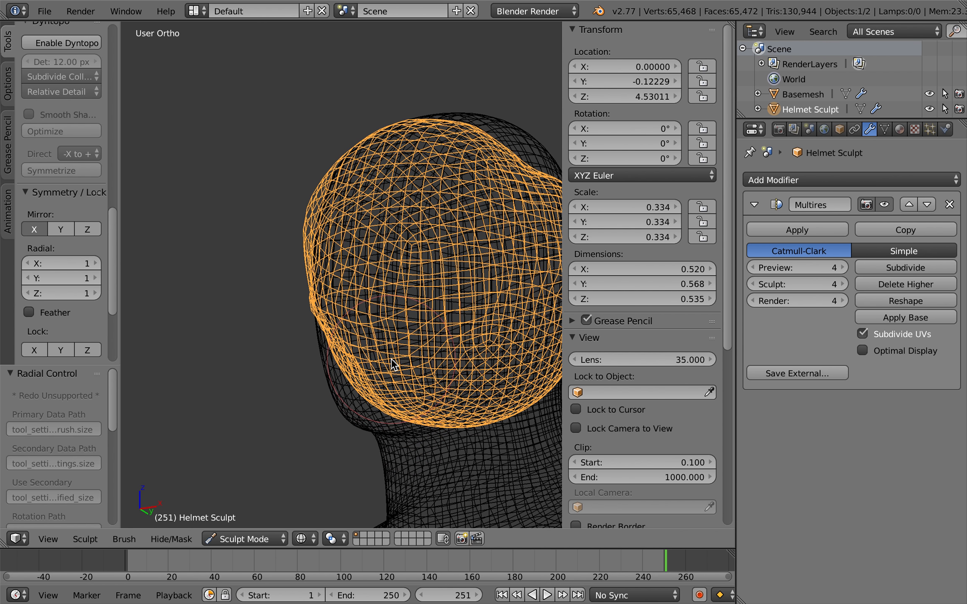
Set the Clay Strips brush strength to 1.000 and extend the helmet down the front of the face
{"action": "scroll", "coordinate": [62, 237], "scroll_direction": "up", "scroll_amount": 15}
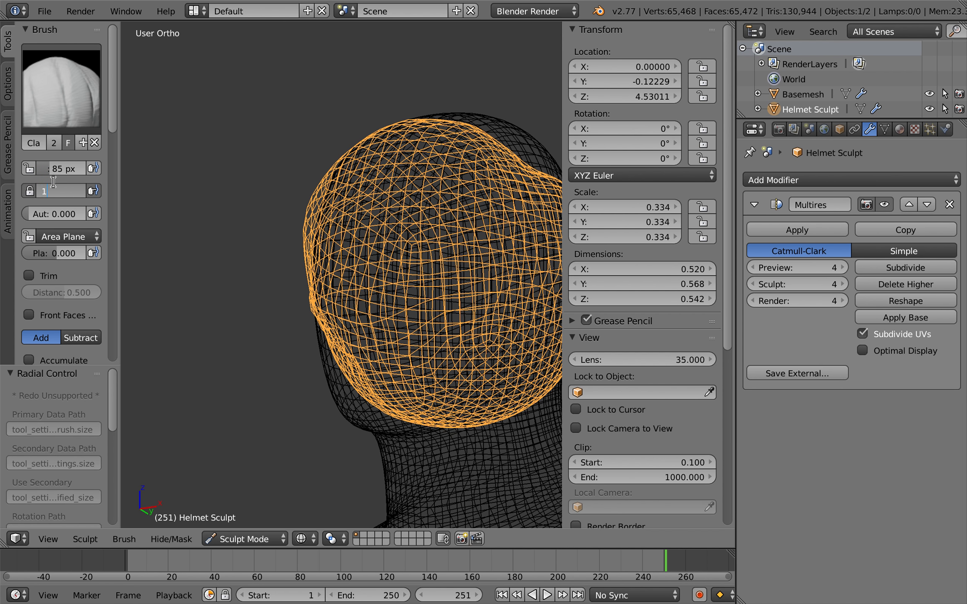
{"action": "key", "text": "Return"}
{"action": "key", "text": "z"}
{"action": "mouse_move", "coordinate": [417, 254]}
{"action": "left_mouse_down"}
{"action": "mouse_move", "coordinate": [386, 326]}
{"action": "mouse_move", "coordinate": [399, 437]}
{"action": "mouse_move", "coordinate": [405, 405]}
{"action": "left_mouse_up"}
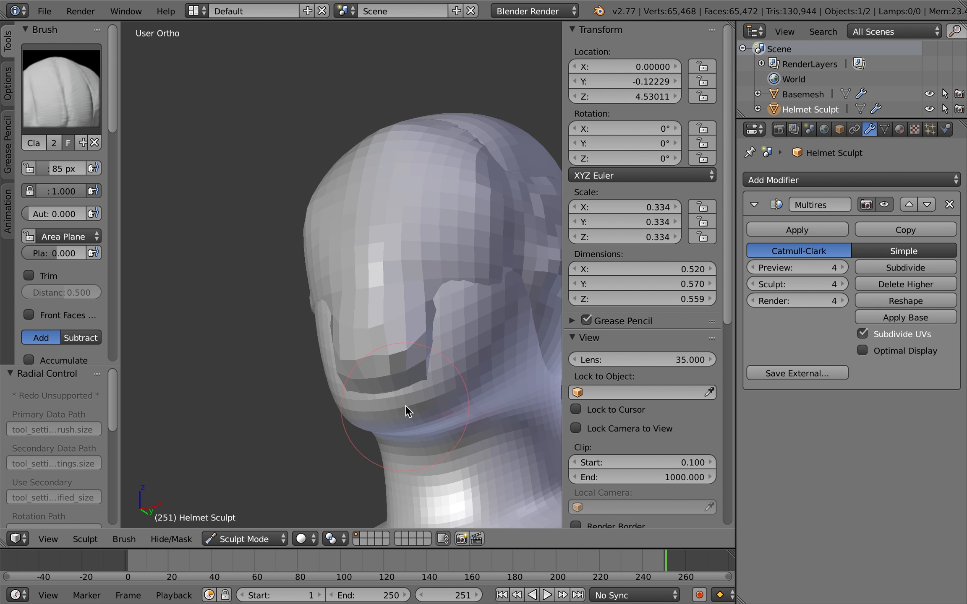
Extend the lower front of the helmet down over the mouth and chin
{"action": "key", "text": "KP_2"}
{"action": "key", "text": "KP_2"}
{"action": "mouse_move", "coordinate": [406, 322]}
{"action": "left_mouse_down"}
{"action": "mouse_move", "coordinate": [407, 402]}
{"action": "mouse_move", "coordinate": [410, 322]}
{"action": "mouse_move", "coordinate": [399, 327]}
{"action": "left_mouse_up"}
{"action": "key", "text": "KP_8"}
{"action": "key", "text": "KP_8"}
{"action": "mouse_move", "coordinate": [447, 409]}
{"action": "left_mouse_down"}
{"action": "mouse_move", "coordinate": [448, 448]}
{"action": "mouse_move", "coordinate": [441, 413]}
{"action": "mouse_move", "coordinate": [447, 432]}
{"action": "left_mouse_up"}
{"action": "key", "text": "KP_6"}
{"action": "key", "text": "KP_6"}
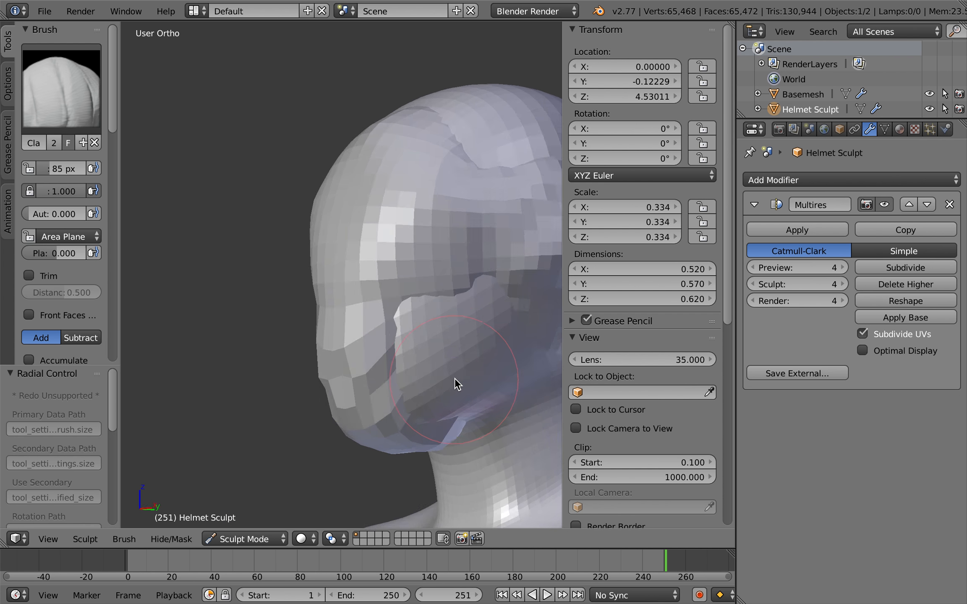
Sculpt strokes across the cheek to widen the helmet's lower front toward the jaw
{"action": "left_click_drag", "start_coordinate": [403, 376], "coordinate": [426, 396]}
{"action": "key", "text": "z"}
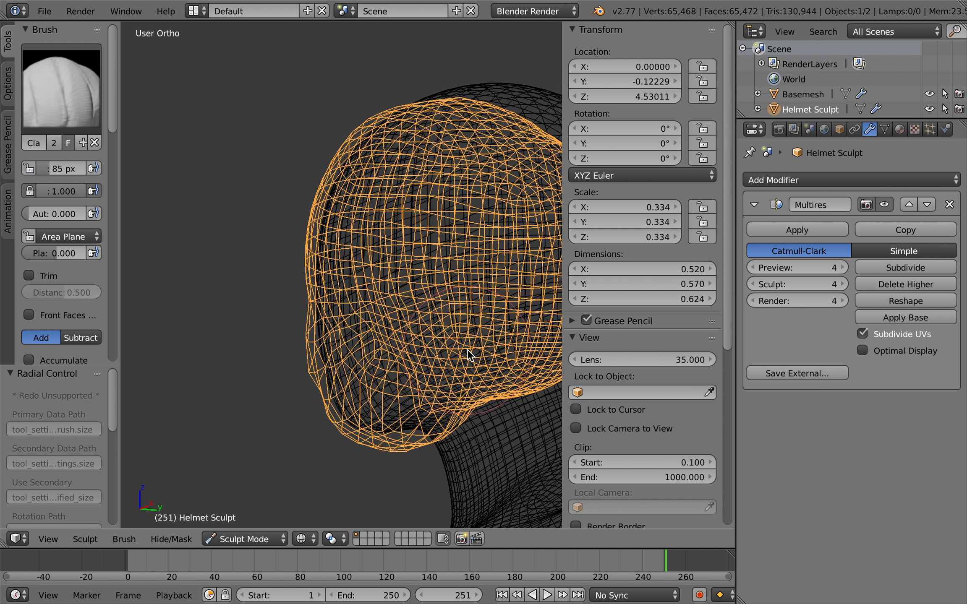
{"action": "key", "text": "KP_4"}
{"action": "mouse_move", "coordinate": [458, 347]}
{"action": "left_mouse_down"}
{"action": "mouse_move", "coordinate": [459, 368]}
{"action": "mouse_move", "coordinate": [433, 376]}
{"action": "mouse_move", "coordinate": [431, 352]}
{"action": "mouse_move", "coordinate": [426, 386]}
{"action": "mouse_move", "coordinate": [446, 345]}
{"action": "mouse_move", "coordinate": [447, 354]}
{"action": "left_mouse_up"}
{"action": "key", "text": "z"}
Build up the side of the helmet's jaw toward the neck
{"action": "key", "text": "KP_4"}
{"action": "key", "text": "KP_4"}
{"action": "key", "text": "KP_4"}
{"action": "mouse_move", "coordinate": [448, 407]}
{"action": "left_mouse_down"}
{"action": "mouse_move", "coordinate": [475, 393]}
{"action": "mouse_move", "coordinate": [461, 358]}
{"action": "mouse_move", "coordinate": [456, 382]}
{"action": "mouse_move", "coordinate": [453, 345]}
{"action": "mouse_move", "coordinate": [478, 365]}
{"action": "mouse_move", "coordinate": [443, 384]}
{"action": "mouse_move", "coordinate": [429, 360]}
{"action": "mouse_move", "coordinate": [464, 373]}
{"action": "left_mouse_up"}
{"action": "key", "text": "KP_6"}
{"action": "key", "text": "KP_6"}
{"action": "key", "text": "KP_4"}
{"action": "key", "text": "KP_4"}
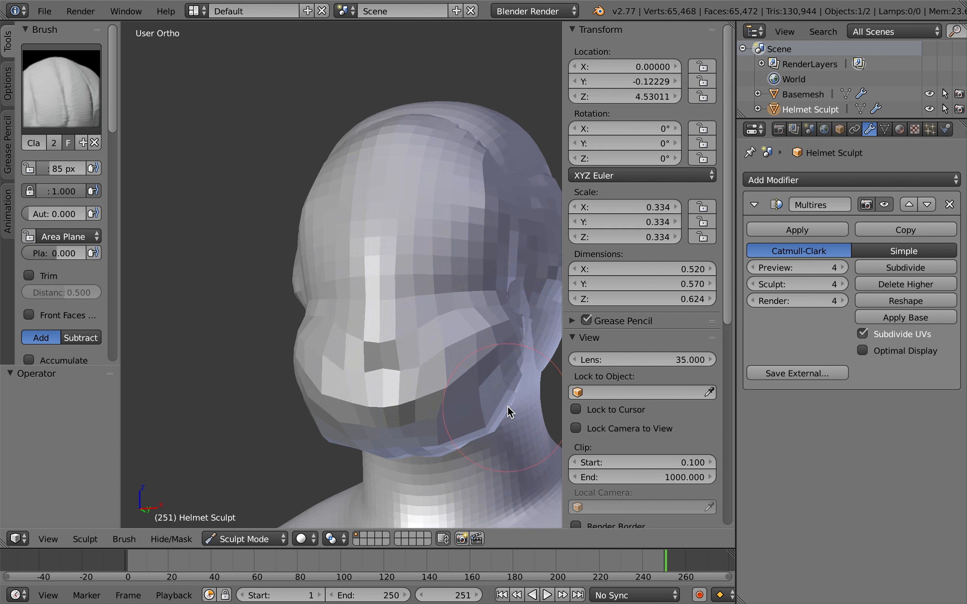
Examine the helmet's coverage around the ear and behind the jaw from the right side
{"action": "scroll", "coordinate": [508, 406], "scroll_direction": "left", "scroll_amount": 5}
{"action": "scroll", "coordinate": [508, 406], "scroll_direction": "down", "scroll_amount": 3, "text": "ctrl"}
{"action": "key", "text": "KP_3"}
{"action": "scroll", "coordinate": [496, 322], "scroll_direction": "right", "scroll_amount": 3, "text": "shift"}
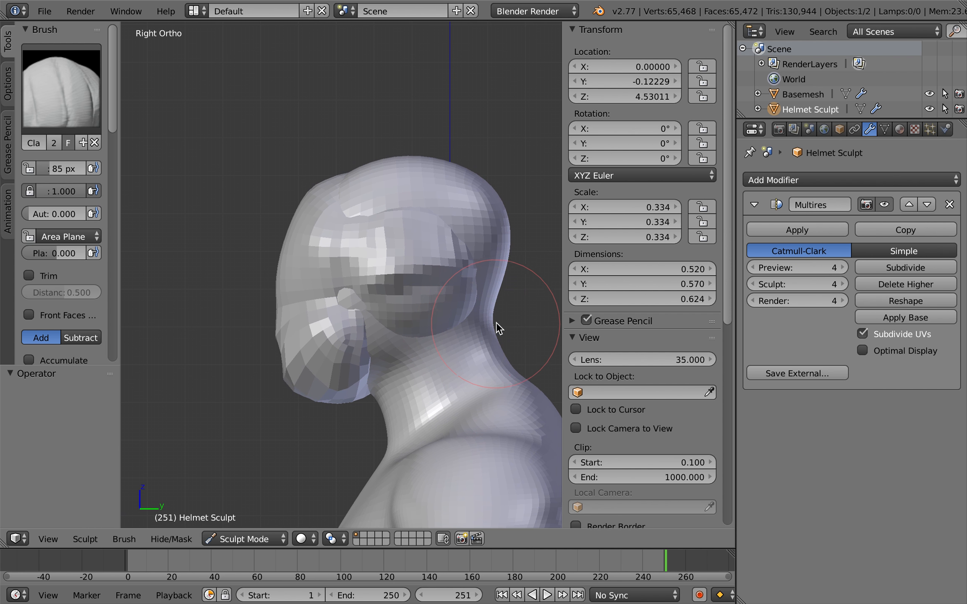
{"action": "scroll", "coordinate": [441, 338], "scroll_direction": "up", "scroll_amount": 4, "text": "ctrl"}
{"action": "scroll", "coordinate": [441, 338], "scroll_direction": "left", "scroll_amount": 6}
{"action": "left_click_drag", "start_coordinate": [478, 364], "coordinate": [492, 337], "text": "shift"}
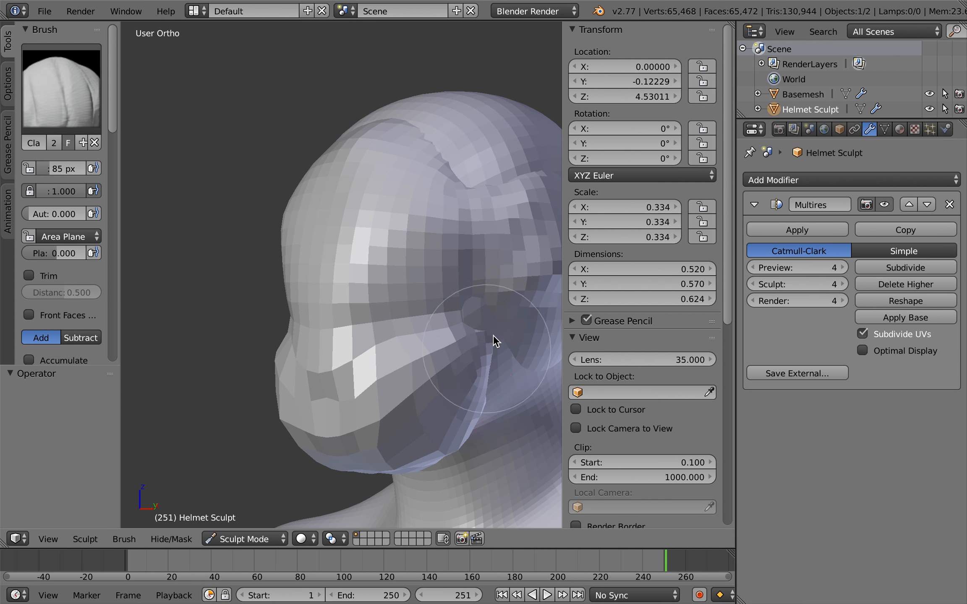
{"action": "scroll", "coordinate": [502, 334], "scroll_direction": "right", "scroll_amount": 5}
{"action": "key", "text": "KP_3"}
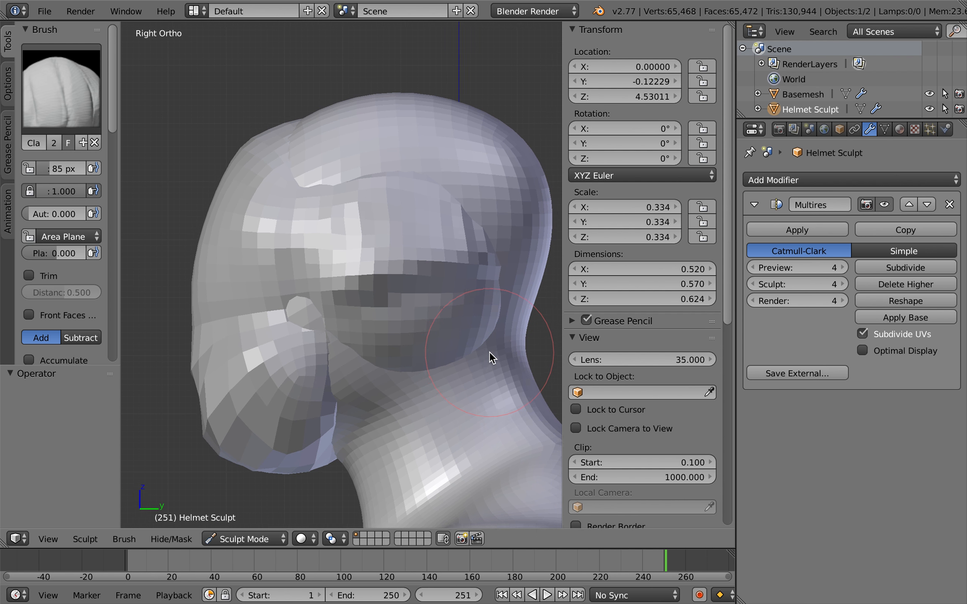
Extend the helmet's lower side from the jaw below the ear toward the back of the head
{"action": "scroll", "coordinate": [489, 352], "scroll_direction": "up", "scroll_amount": 3, "text": "shift"}
{"action": "mouse_move", "coordinate": [329, 424]}
{"action": "left_mouse_down"}
{"action": "mouse_move", "coordinate": [445, 361]}
{"action": "mouse_move", "coordinate": [317, 434]}
{"action": "mouse_move", "coordinate": [361, 405]}
{"action": "left_mouse_up"}
{"action": "mouse_move", "coordinate": [445, 365]}
{"action": "left_mouse_down"}
{"action": "mouse_move", "coordinate": [380, 405]}
{"action": "mouse_move", "coordinate": [314, 417]}
{"action": "mouse_move", "coordinate": [304, 440]}
{"action": "left_mouse_up"}
{"action": "middle_click_drag", "start_coordinate": [464, 370], "coordinate": [506, 377]}
{"action": "key", "text": "KP_1"}
{"action": "middle_click_drag", "start_coordinate": [506, 378], "coordinate": [445, 378]}
{"action": "left_click_drag", "start_coordinate": [414, 376], "coordinate": [493, 355]}
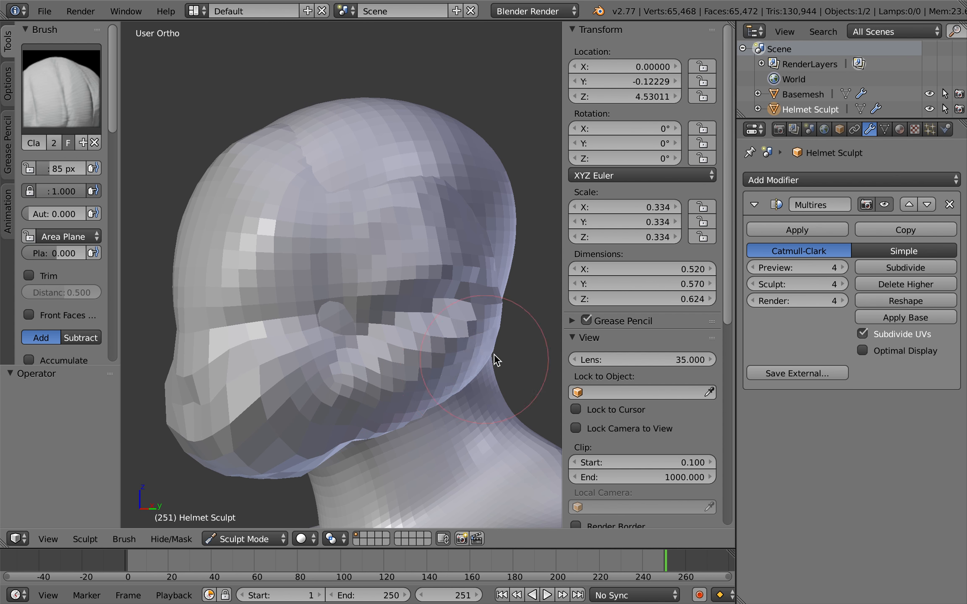
Try subdividing the helmet's Multires modifier to level 5, then reset Sculpt and Render to 4 and delete the higher level
{"action": "left_click", "coordinate": [909, 265]}
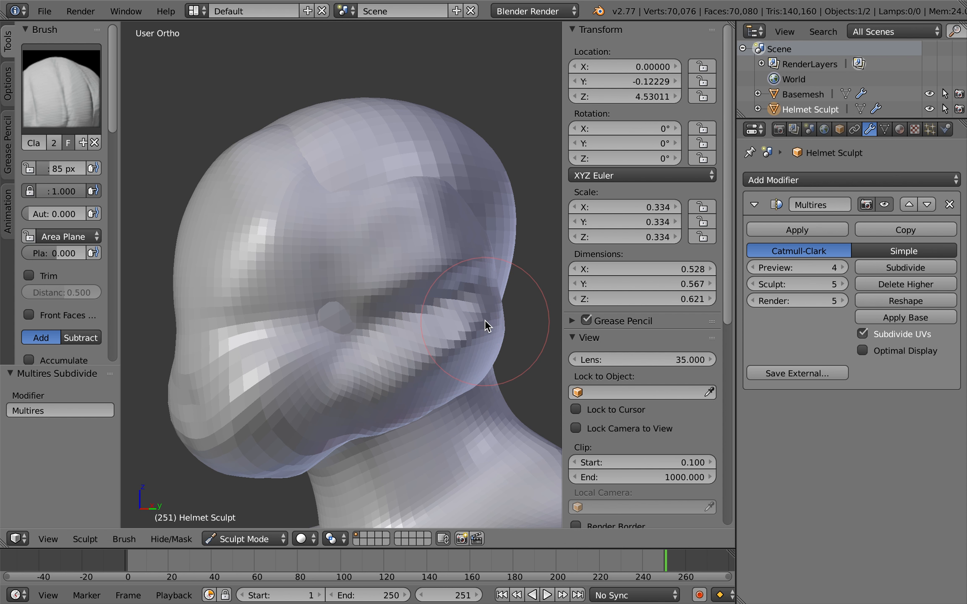
{"action": "left_click", "coordinate": [751, 285]}
{"action": "left_click", "coordinate": [750, 301]}
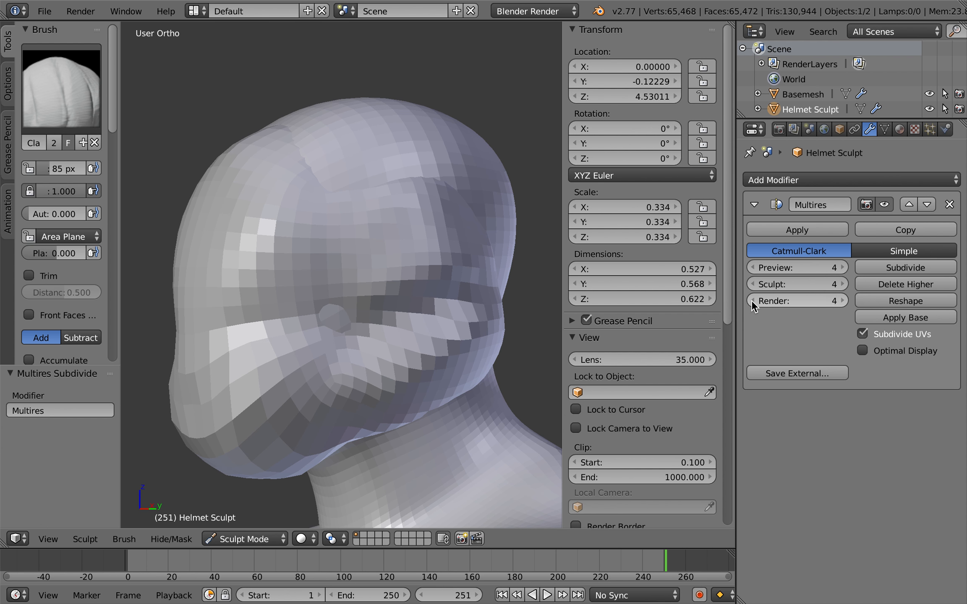
{"action": "left_click", "coordinate": [897, 285]}
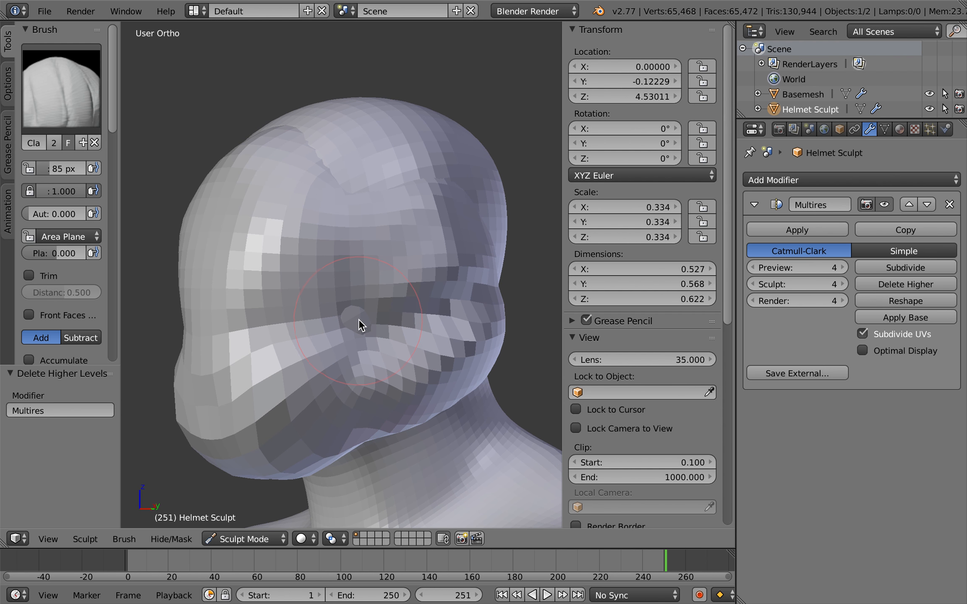
Smooth the helmet's side around the ear and fill out the cheek and jaw
{"action": "middle_click_drag", "start_coordinate": [358, 319], "coordinate": [337, 325]}
{"action": "mouse_move", "coordinate": [337, 325]}
{"action": "left_mouse_down", "text": "shift"}
{"action": "mouse_move", "coordinate": [465, 228]}
{"action": "mouse_move", "coordinate": [455, 261]}
{"action": "left_mouse_up", "text": "shift"}
{"action": "scroll", "coordinate": [456, 261], "scroll_direction": "right", "scroll_amount": 5}
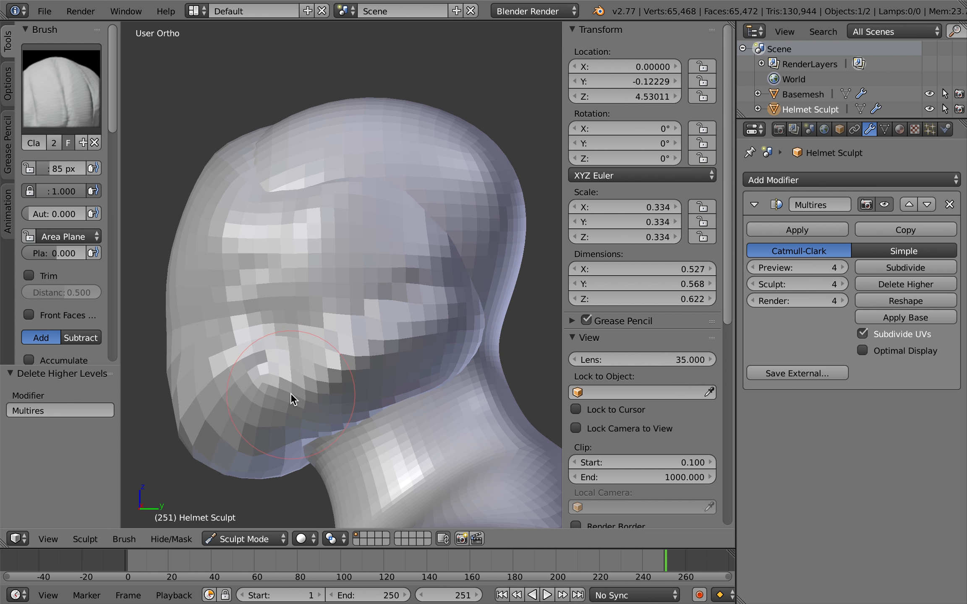
{"action": "left_click_drag", "start_coordinate": [290, 393], "coordinate": [300, 398], "text": "shift"}
{"action": "scroll", "coordinate": [439, 319], "scroll_direction": "right", "scroll_amount": 8}
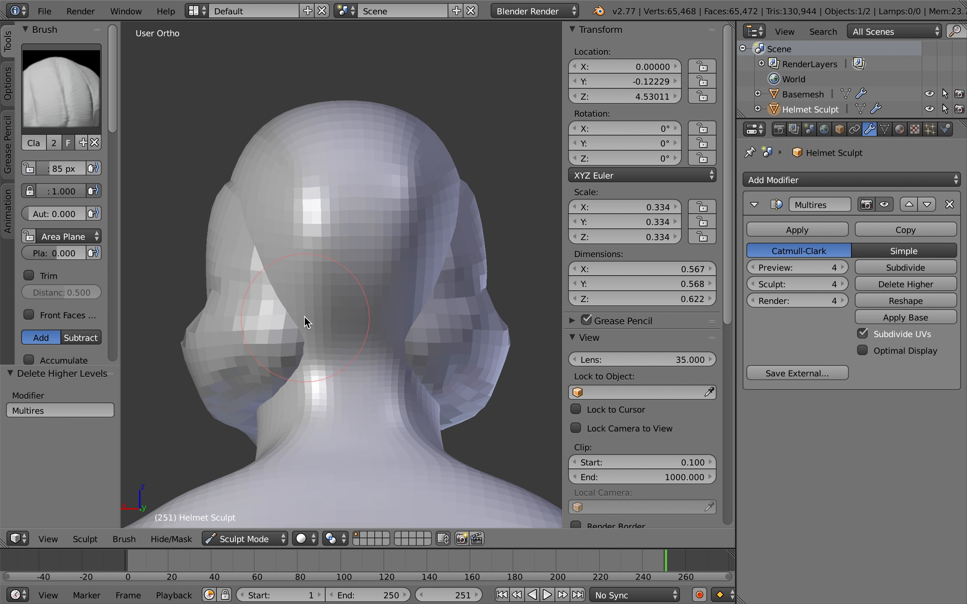
Sculpt the back of the helmet outward over the back of the head and check it in wireframe
{"action": "mouse_move", "coordinate": [308, 316]}
{"action": "left_mouse_down"}
{"action": "mouse_move", "coordinate": [315, 265]}
{"action": "mouse_move", "coordinate": [328, 297]}
{"action": "left_mouse_up"}
{"action": "scroll", "coordinate": [432, 256], "scroll_direction": "up", "scroll_amount": 4}
{"action": "key", "text": "z"}
{"action": "scroll", "coordinate": [409, 267], "scroll_direction": "left", "scroll_amount": 4}
{"action": "scroll", "coordinate": [413, 212], "scroll_direction": "right", "scroll_amount": 1}
{"action": "scroll", "coordinate": [414, 212], "scroll_direction": "right", "scroll_amount": 3}
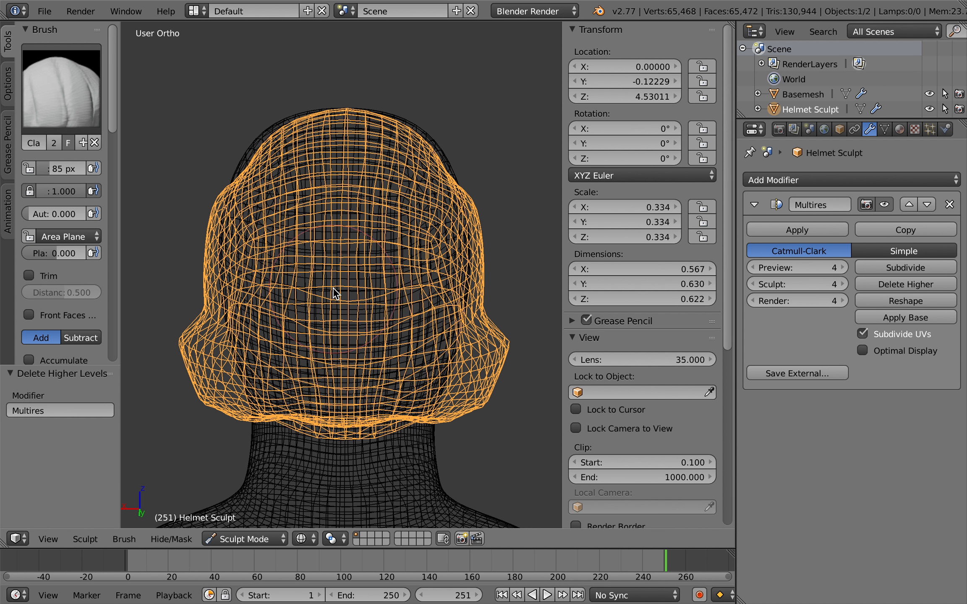
Add more clay strokes across the rear of the helmet to enclose the back of the head
{"action": "mouse_move", "coordinate": [320, 276]}
{"action": "left_mouse_down"}
{"action": "mouse_move", "coordinate": [328, 292]}
{"action": "mouse_move", "coordinate": [385, 217]}
{"action": "mouse_move", "coordinate": [424, 232]}
{"action": "left_mouse_up"}
{"action": "scroll", "coordinate": [482, 233], "scroll_direction": "left", "scroll_amount": 3}
{"action": "scroll", "coordinate": [481, 232], "scroll_direction": "right", "scroll_amount": 3}
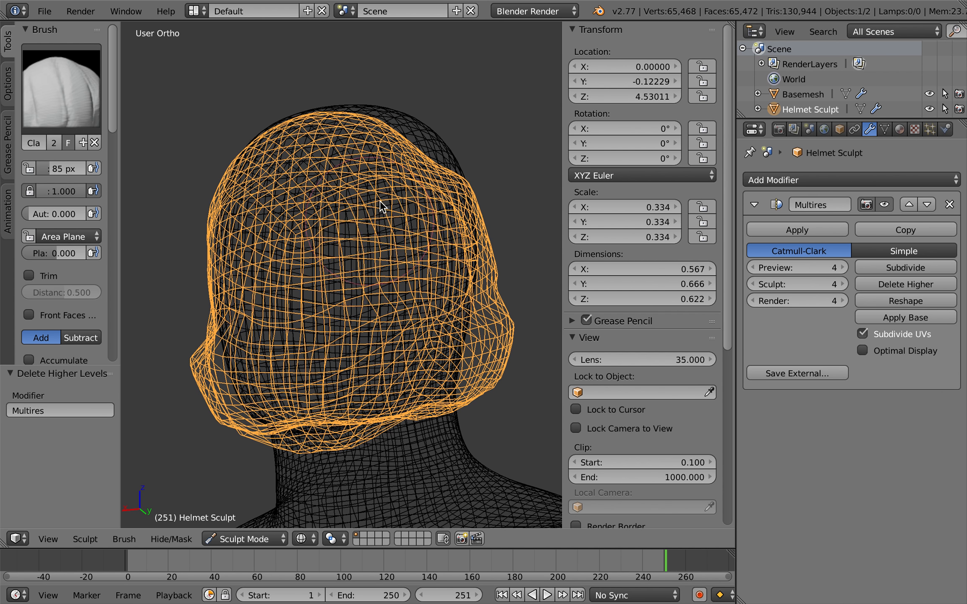
{"action": "mouse_move", "coordinate": [411, 287]}
{"action": "left_mouse_down"}
{"action": "mouse_move", "coordinate": [399, 266]}
{"action": "mouse_move", "coordinate": [452, 230]}
{"action": "left_mouse_up"}
{"action": "scroll", "coordinate": [473, 225], "scroll_direction": "right", "scroll_amount": 3}
{"action": "left_click_drag", "start_coordinate": [358, 211], "coordinate": [429, 270]}
{"action": "scroll", "coordinate": [429, 271], "scroll_direction": "right", "scroll_amount": 3}
{"action": "mouse_move", "coordinate": [497, 254]}
{"action": "middle_mouse_down"}
{"action": "mouse_move", "coordinate": [517, 230]}
{"action": "mouse_move", "coordinate": [443, 233]}
{"action": "middle_mouse_up"}
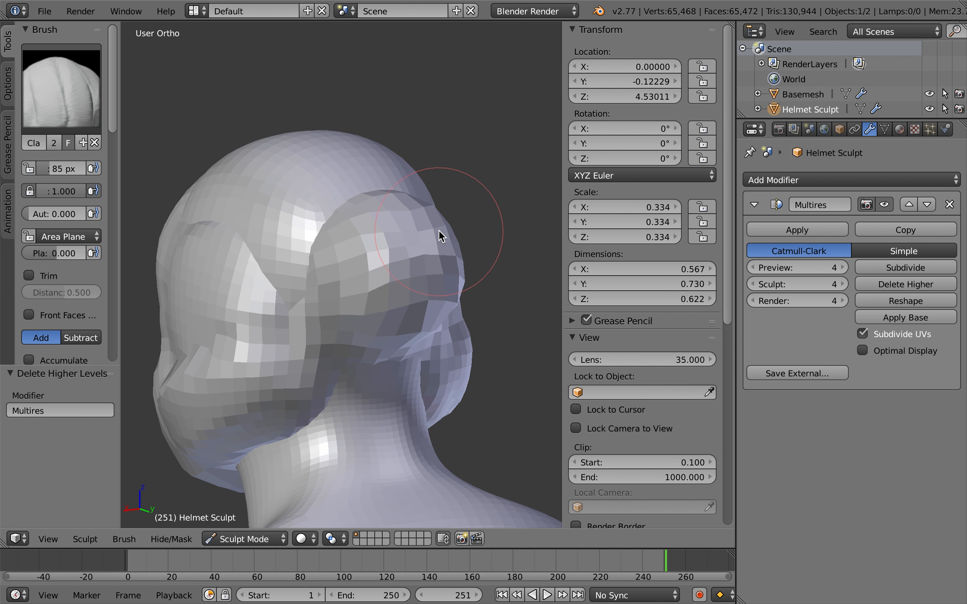
Smooth the bulge at the back of the helmet using the Smooth brush
{"action": "left_click_drag", "start_coordinate": [387, 282], "coordinate": [403, 248]}
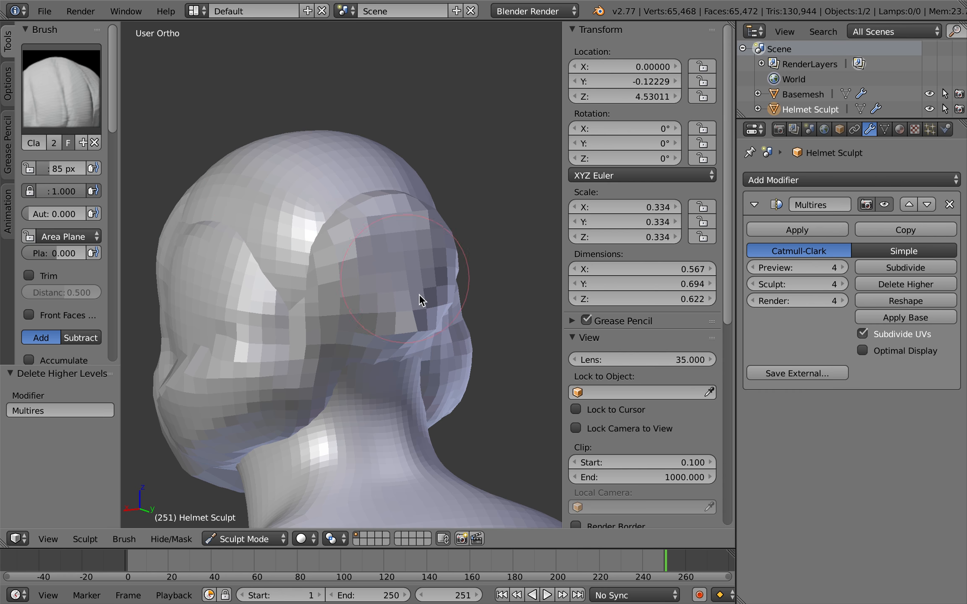
{"action": "left_click", "coordinate": [31, 84]}
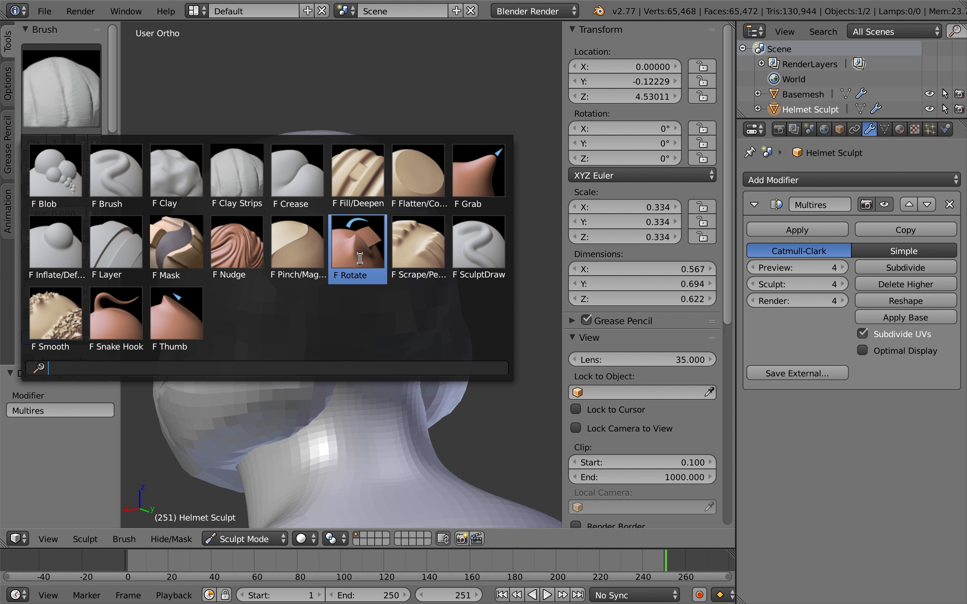
{"action": "left_click", "coordinate": [57, 316]}
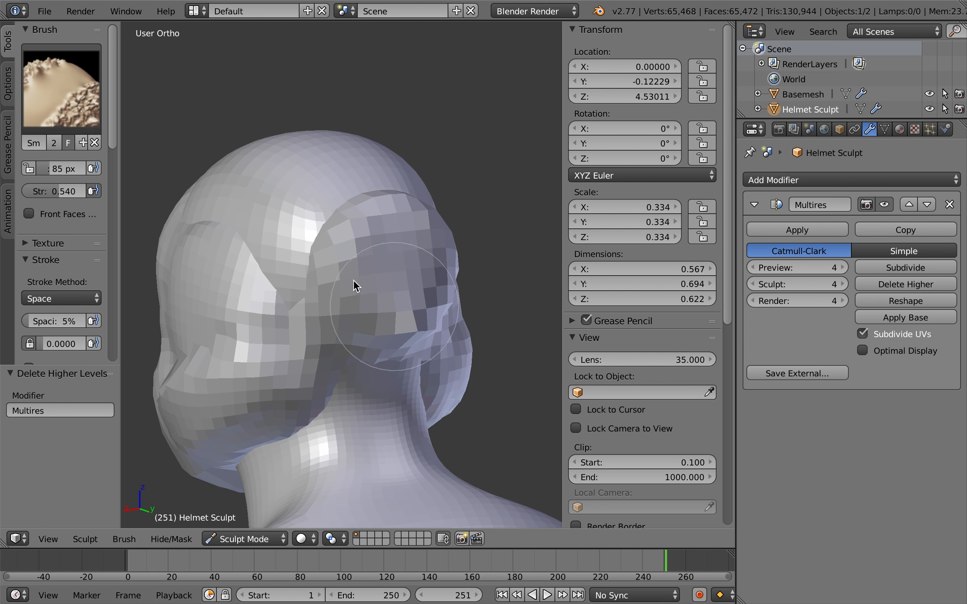
{"action": "mouse_move", "coordinate": [410, 326]}
{"action": "left_mouse_down"}
{"action": "mouse_move", "coordinate": [377, 237]}
{"action": "mouse_move", "coordinate": [384, 261]}
{"action": "left_mouse_up"}
Switch back to the Clay Strips brush and rework the rear bulge, softening it into the helmet's side
{"action": "left_click", "coordinate": [59, 116]}
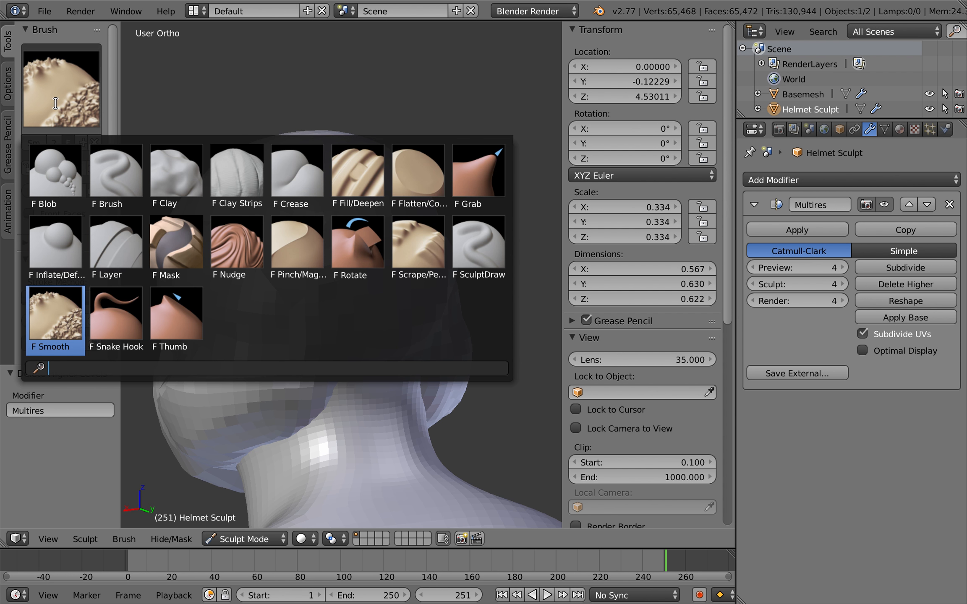
{"action": "left_click", "coordinate": [229, 180]}
{"action": "mouse_move", "coordinate": [425, 264]}
{"action": "left_mouse_down"}
{"action": "mouse_move", "coordinate": [399, 276]}
{"action": "mouse_move", "coordinate": [399, 244]}
{"action": "mouse_move", "coordinate": [454, 265]}
{"action": "left_mouse_up"}
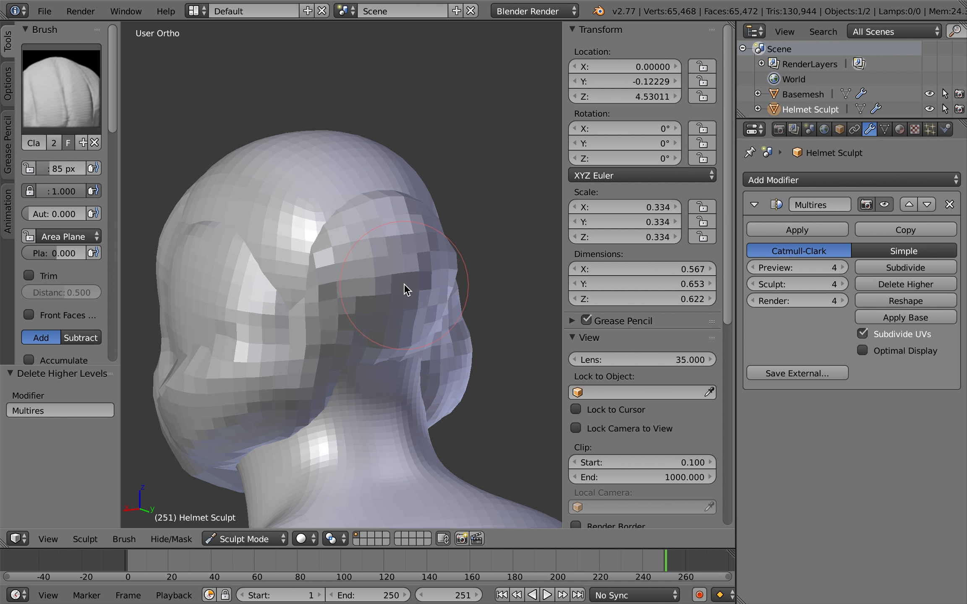
{"action": "mouse_move", "coordinate": [398, 310]}
{"action": "left_mouse_down", "text": "shift"}
{"action": "mouse_move", "coordinate": [410, 248]}
{"action": "mouse_move", "coordinate": [397, 240]}
{"action": "left_mouse_up", "text": "shift"}
{"action": "key", "text": "ctrl+z"}
{"action": "key", "text": "ctrl+z"}
{"action": "key", "text": "ctrl+z"}
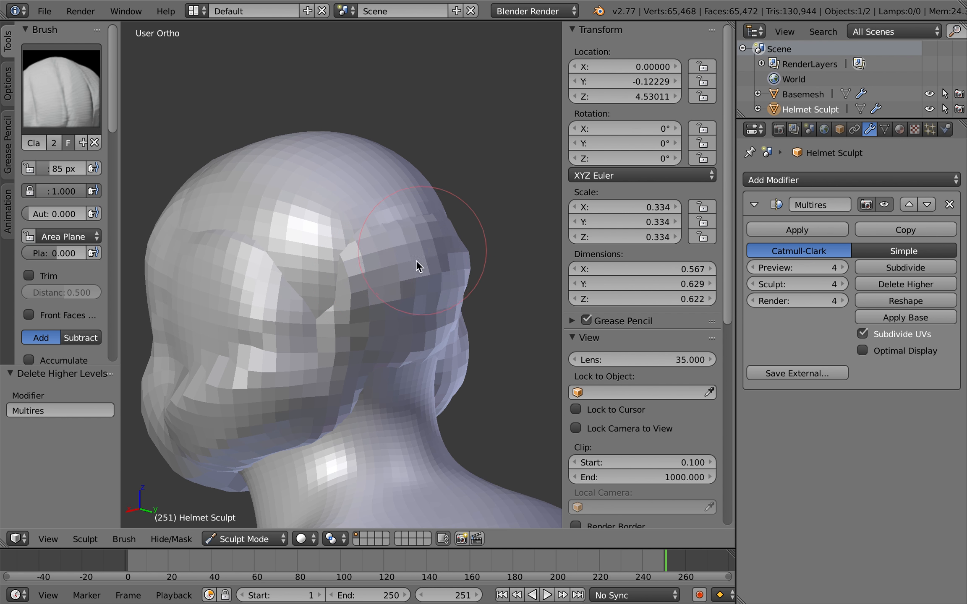
Extend the helmet surface over the upper side and rear of the head
{"action": "key", "text": "ctrl+z"}
{"action": "scroll", "coordinate": [463, 243], "scroll_direction": "left", "scroll_amount": 5}
{"action": "key", "text": "ctrl+z"}
{"action": "key", "text": "ctrl+z"}
{"action": "scroll", "coordinate": [463, 249], "scroll_direction": "right", "scroll_amount": 4}
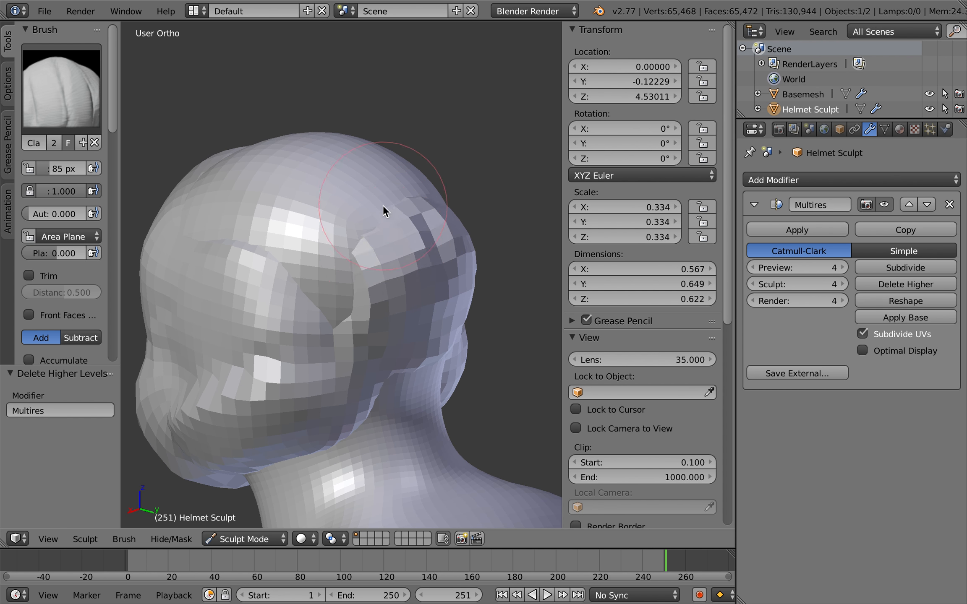
Build up overlapping clay strips across the crown and upper side until the helmet covers the top of the head
{"action": "scroll", "coordinate": [440, 205], "scroll_direction": "down", "scroll_amount": 5}
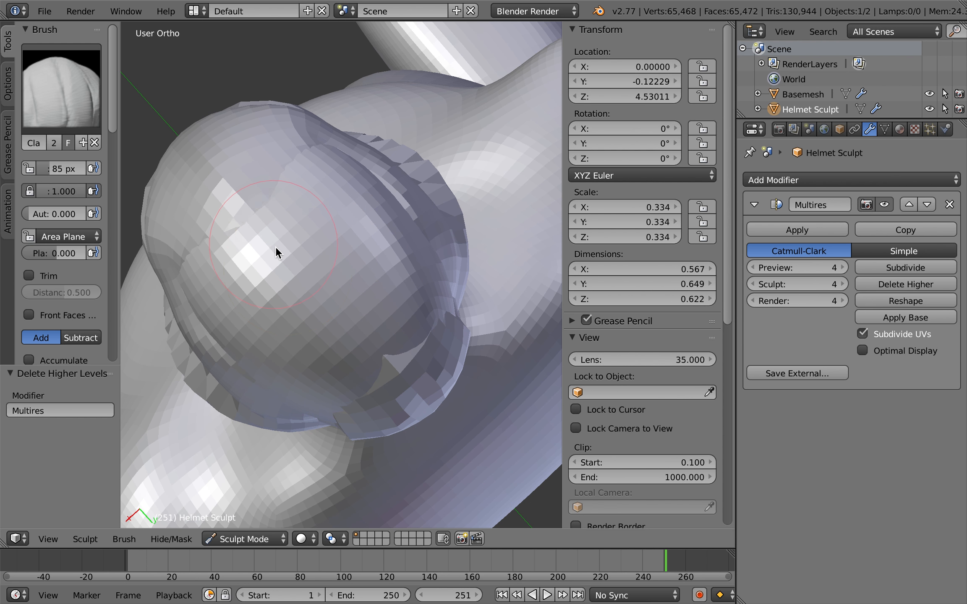
{"action": "key", "text": "ctrl+z"}
{"action": "key", "text": "ctrl+z"}
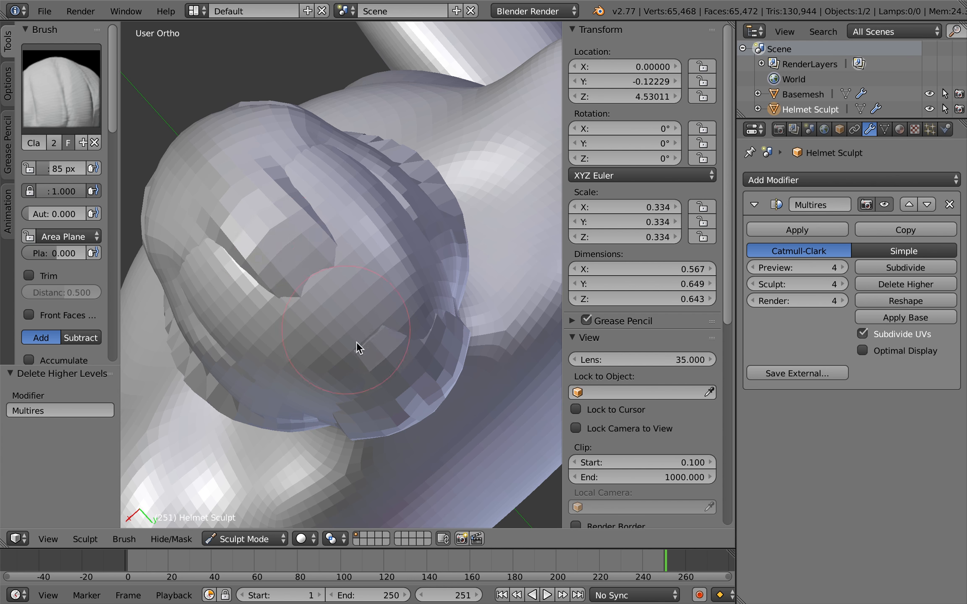
{"action": "left_click_drag", "start_coordinate": [312, 258], "coordinate": [260, 208]}
{"action": "left_click_drag", "start_coordinate": [352, 317], "coordinate": [265, 214]}
{"action": "left_click_drag", "start_coordinate": [374, 333], "coordinate": [261, 220]}
{"action": "scroll", "coordinate": [399, 284], "scroll_direction": "up", "scroll_amount": 6}
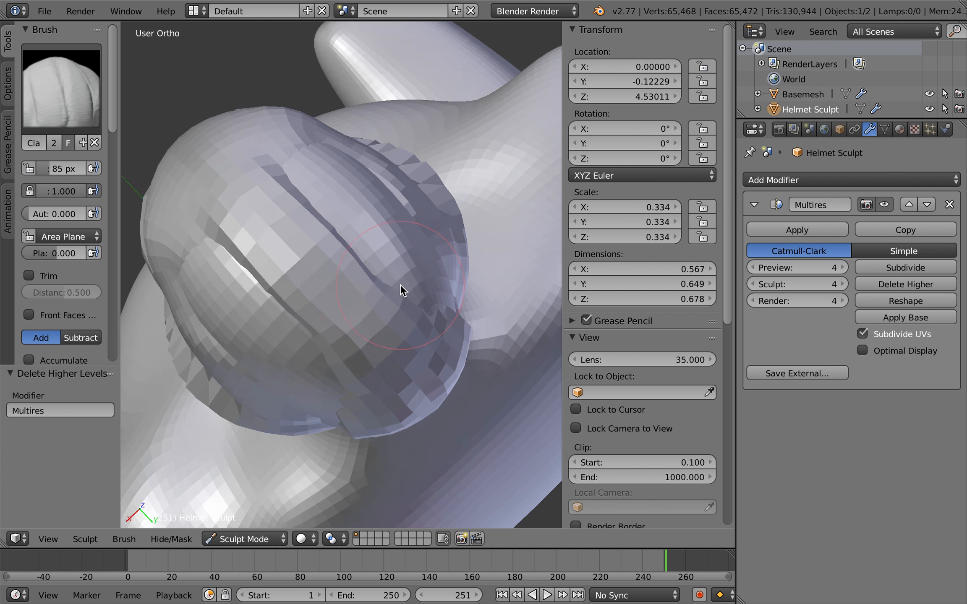
{"action": "mouse_move", "coordinate": [384, 216]}
{"action": "left_mouse_down"}
{"action": "mouse_move", "coordinate": [247, 224]}
{"action": "mouse_move", "coordinate": [221, 237]}
{"action": "left_mouse_up"}
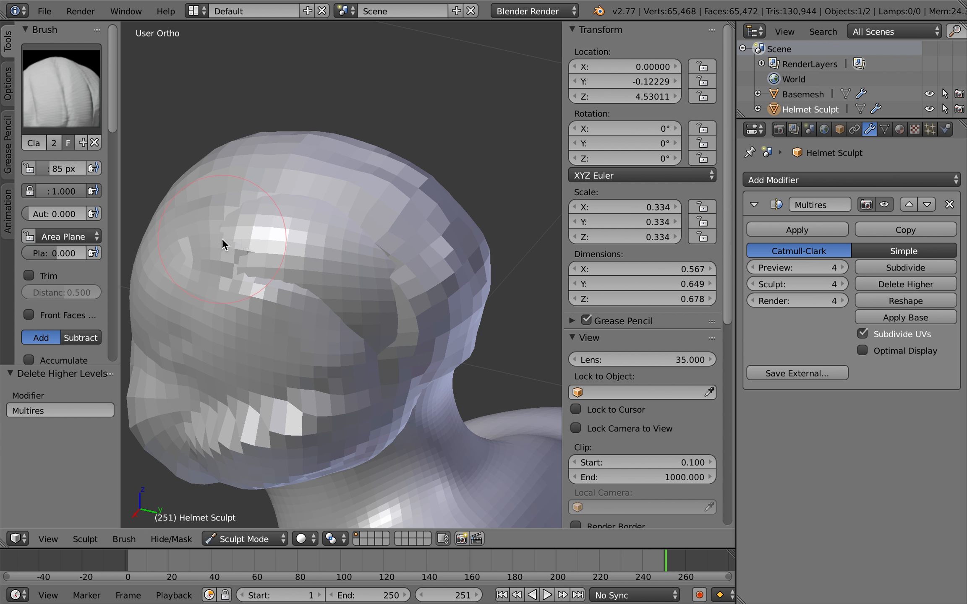
Smooth the front of the helmet above the chin to rein in the face profile
{"action": "scroll", "coordinate": [376, 236], "scroll_direction": "left", "scroll_amount": 4}
{"action": "scroll", "coordinate": [377, 236], "scroll_direction": "left", "scroll_amount": 4}
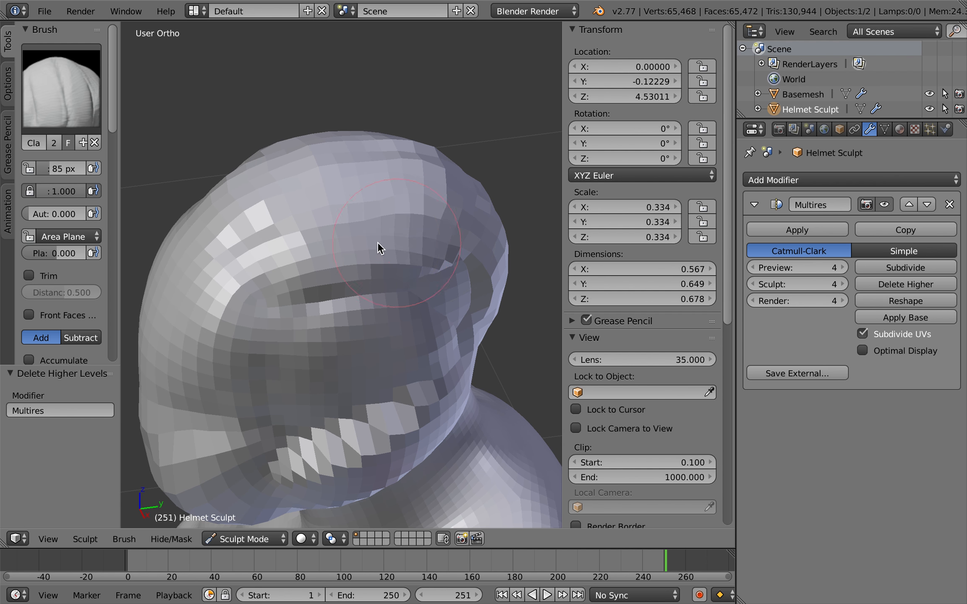
{"action": "scroll", "coordinate": [508, 169], "scroll_direction": "right", "scroll_amount": 4}
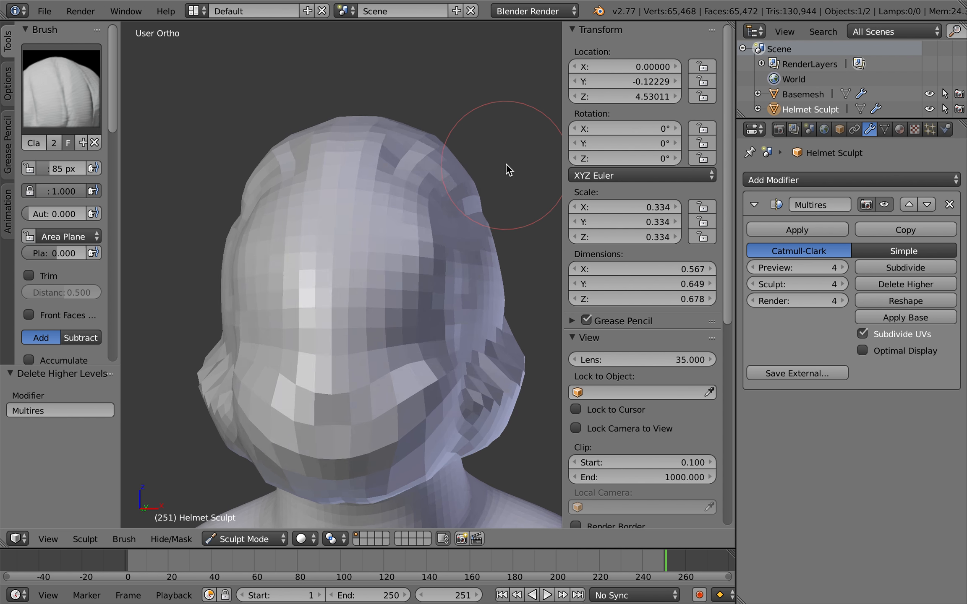
{"action": "scroll", "coordinate": [507, 168], "scroll_direction": "left", "scroll_amount": 4}
{"action": "key", "text": "KP_3"}
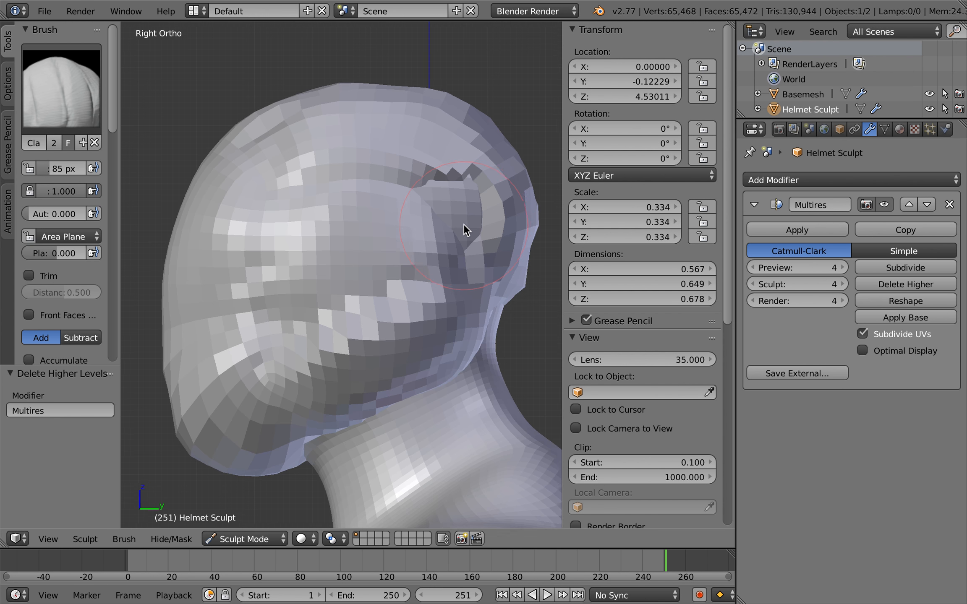
{"action": "scroll", "coordinate": [463, 224], "scroll_direction": "up", "scroll_amount": 2}
{"action": "middle_click_drag", "start_coordinate": [463, 224], "coordinate": [365, 277]}
{"action": "middle_click_drag", "start_coordinate": [288, 285], "coordinate": [389, 224]}
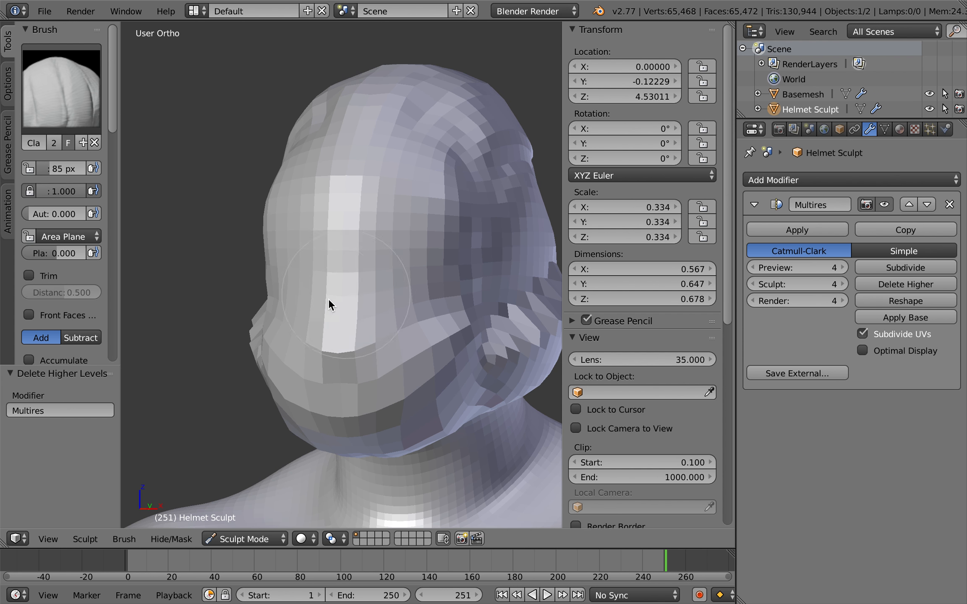
{"action": "middle_click_drag", "start_coordinate": [298, 197], "coordinate": [372, 242]}
{"action": "key", "text": "KP_3"}
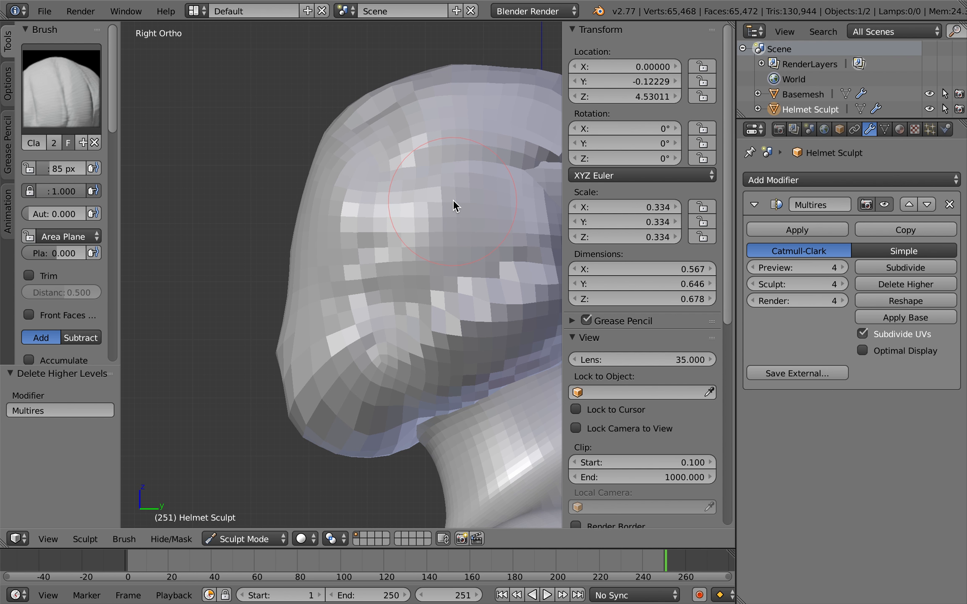
Add a clay strip across the front side of the helmet at cheek level and smooth it into the surface
{"action": "middle_click_drag", "start_coordinate": [452, 201], "coordinate": [415, 226]}
{"action": "mouse_move", "coordinate": [415, 227]}
{"action": "left_mouse_down"}
{"action": "mouse_move", "coordinate": [324, 230]}
{"action": "mouse_move", "coordinate": [334, 245]}
{"action": "left_mouse_up"}
{"action": "mouse_move", "coordinate": [402, 228]}
{"action": "left_mouse_down", "text": "shift"}
{"action": "mouse_move", "coordinate": [345, 255]}
{"action": "mouse_move", "coordinate": [365, 218]}
{"action": "left_mouse_up", "text": "shift"}
{"action": "key", "text": "KP_3"}
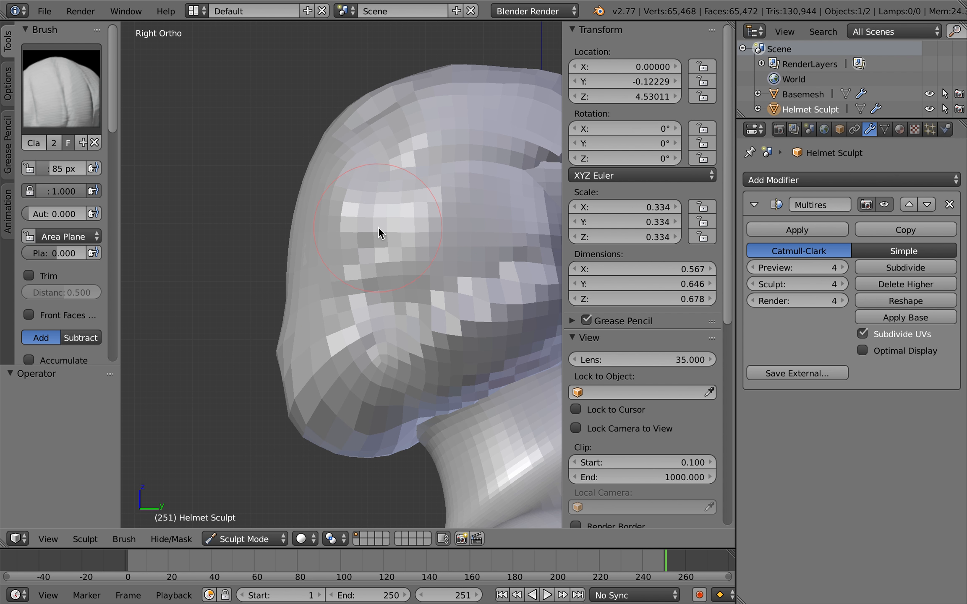
Build up clay strips across the chin and the underside of the front jaw
{"action": "scroll", "coordinate": [379, 228], "scroll_direction": "down", "scroll_amount": 3, "text": "shift"}
{"action": "scroll", "coordinate": [379, 228], "scroll_direction": "left", "scroll_amount": 3}
{"action": "scroll", "coordinate": [378, 228], "scroll_direction": "left", "scroll_amount": 2}
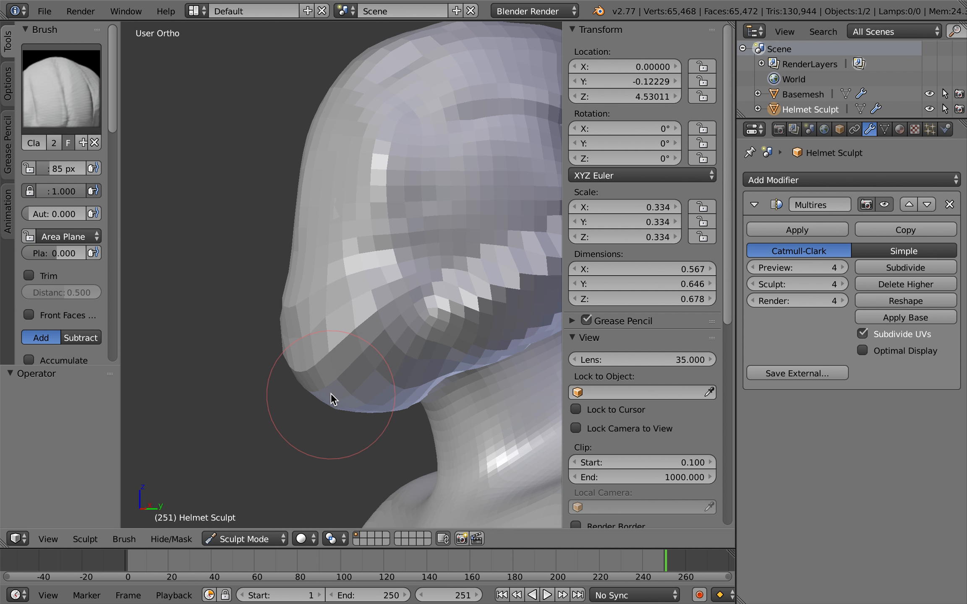
{"action": "scroll", "coordinate": [331, 394], "scroll_direction": "left", "scroll_amount": 10}
{"action": "left_click_drag", "start_coordinate": [363, 396], "coordinate": [455, 364]}
{"action": "scroll", "coordinate": [392, 364], "scroll_direction": "right", "scroll_amount": 10}
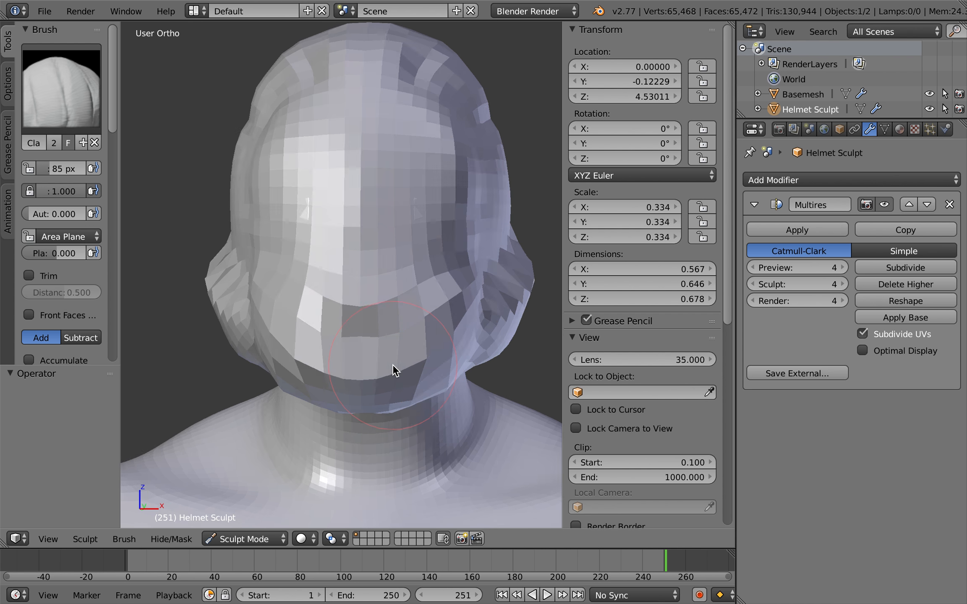
{"action": "left_click_drag", "start_coordinate": [335, 364], "coordinate": [413, 360]}
Add a clay strip along the lower side of the helmet, following the jaw towards the rear
{"action": "scroll", "coordinate": [413, 361], "scroll_direction": "right", "scroll_amount": 3}
{"action": "scroll", "coordinate": [413, 361], "scroll_direction": "right", "scroll_amount": 6}
{"action": "scroll", "coordinate": [413, 361], "scroll_direction": "up", "scroll_amount": 3, "text": "shift"}
{"action": "scroll", "coordinate": [413, 360], "scroll_direction": "left", "scroll_amount": 10}
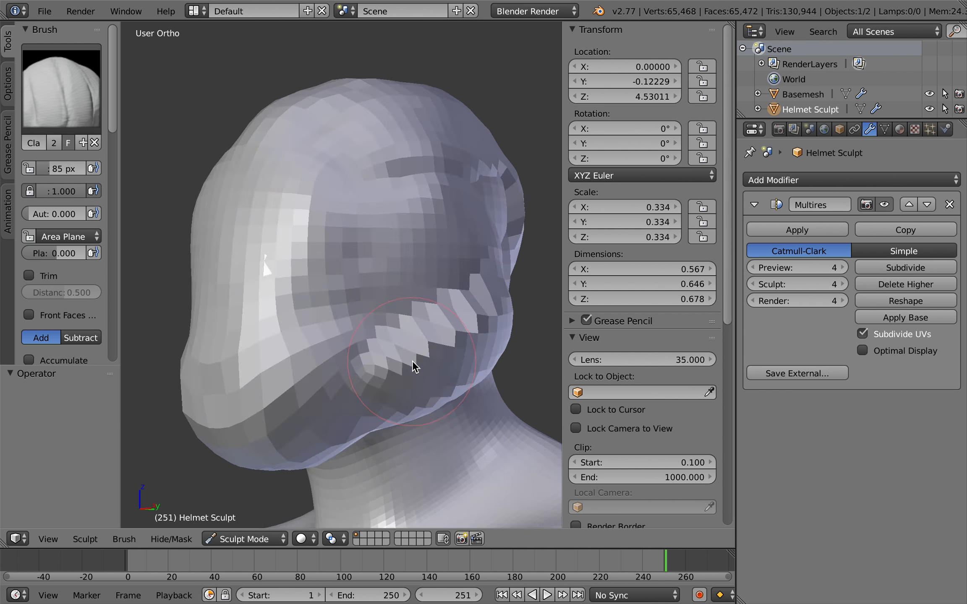
{"action": "left_click_drag", "start_coordinate": [430, 396], "coordinate": [513, 327]}
{"action": "scroll", "coordinate": [513, 327], "scroll_direction": "right", "scroll_amount": 10}
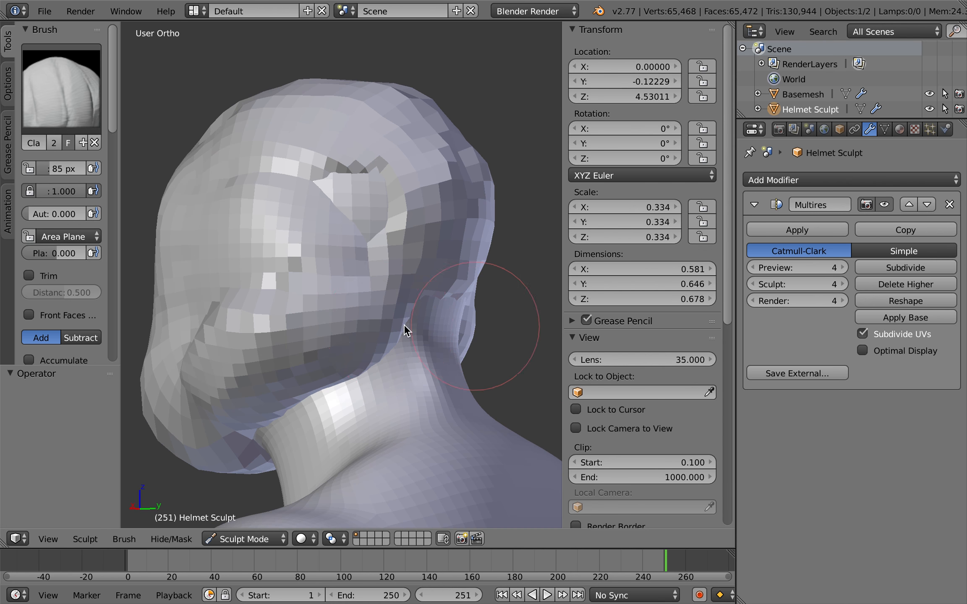
Widen the lower side of the helmet with more clay strips from the jaw back towards the nape
{"action": "mouse_move", "coordinate": [257, 368]}
{"action": "left_mouse_down"}
{"action": "mouse_move", "coordinate": [338, 325]}
{"action": "mouse_move", "coordinate": [471, 299]}
{"action": "left_mouse_up"}
{"action": "key", "text": "KP_3"}
{"action": "left_click_drag", "start_coordinate": [343, 356], "coordinate": [431, 310]}
{"action": "scroll", "coordinate": [431, 310], "scroll_direction": "right", "scroll_amount": 1}
{"action": "middle_click_drag", "start_coordinate": [434, 315], "coordinate": [526, 330]}
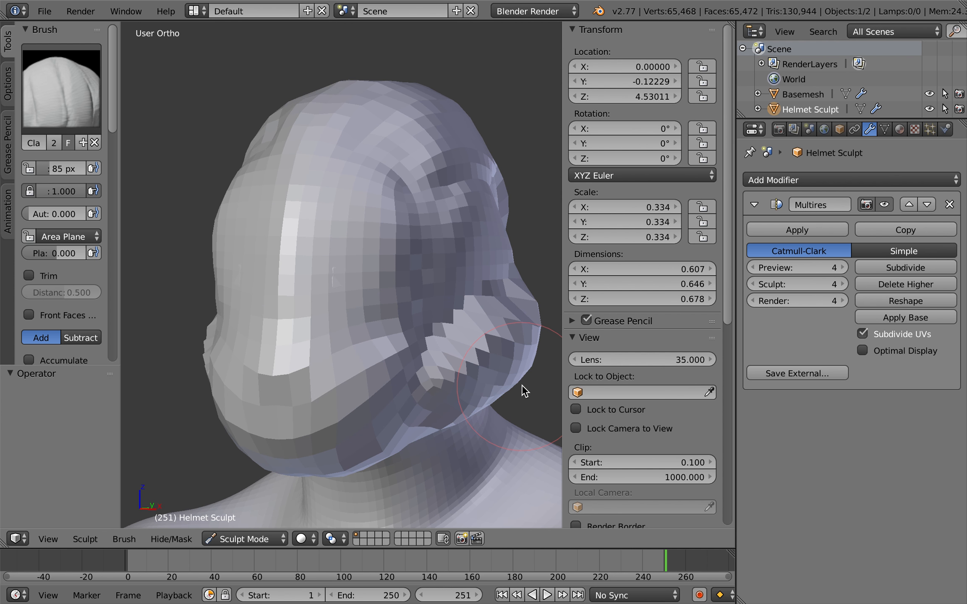
{"action": "scroll", "coordinate": [504, 376], "scroll_direction": "right", "scroll_amount": 10}
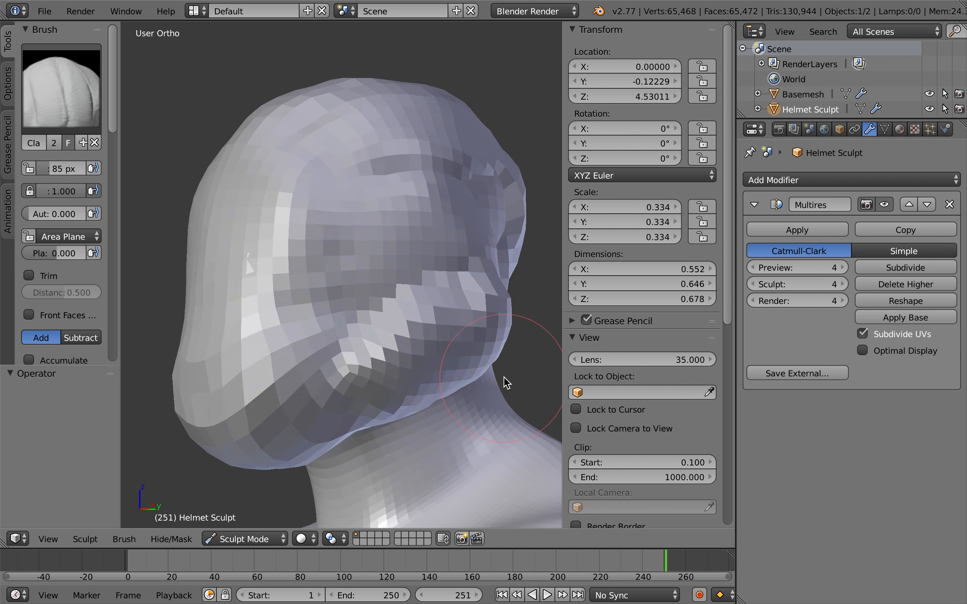
Switch to the Flatten/Contrast brush and flatten the bulge along the lower jaw side
{"action": "left_click", "coordinate": [72, 89]}
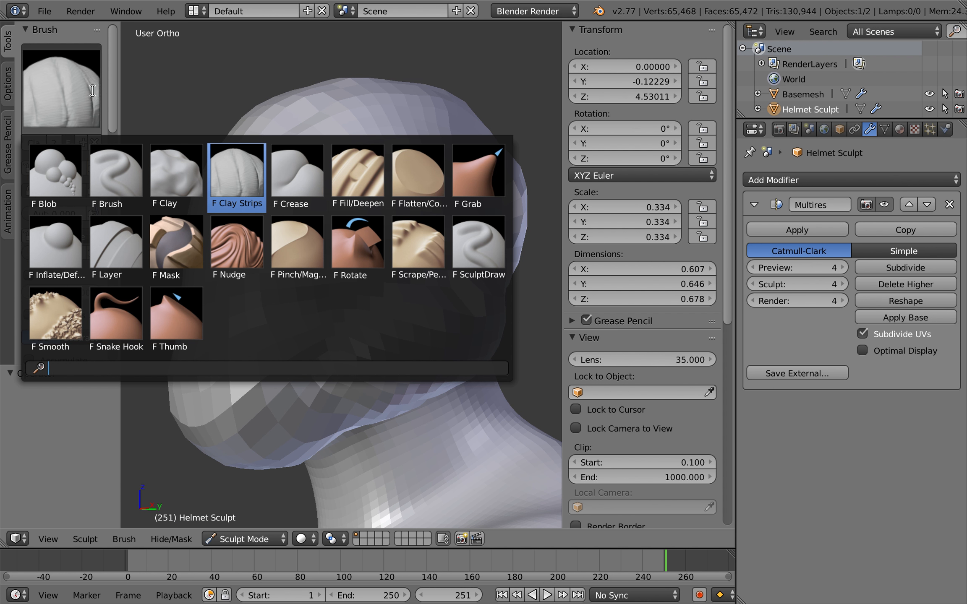
{"action": "left_click", "coordinate": [425, 164]}
{"action": "mouse_move", "coordinate": [383, 394]}
{"action": "left_mouse_down"}
{"action": "mouse_move", "coordinate": [453, 326]}
{"action": "mouse_move", "coordinate": [490, 305]}
{"action": "mouse_move", "coordinate": [470, 323]}
{"action": "left_mouse_up"}
{"action": "key", "text": "KP_1"}
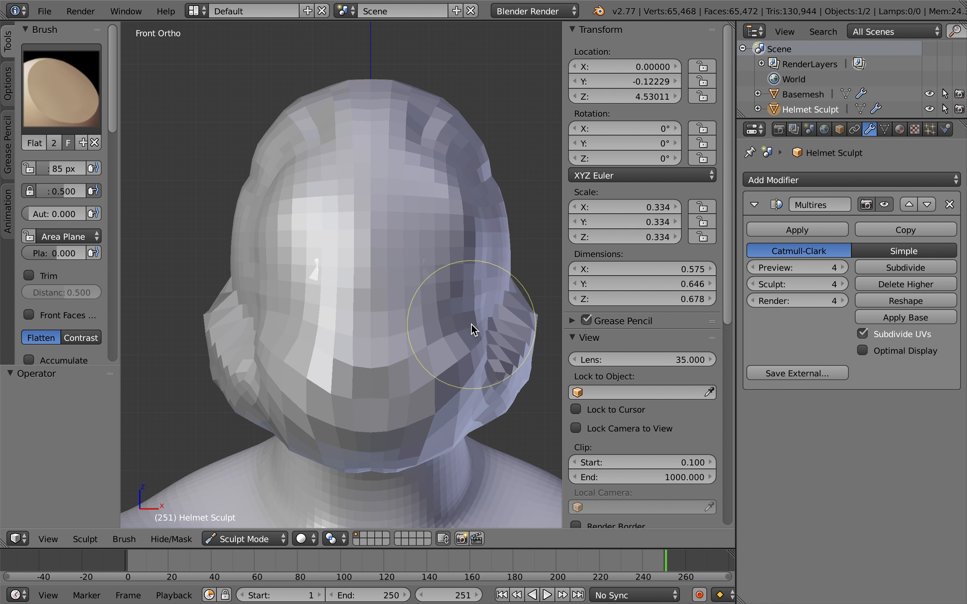
Subdivide the helmet's Multiresolution modifier once more and show it at preview level 5
{"action": "scroll", "coordinate": [484, 315], "scroll_direction": "right", "scroll_amount": 3, "text": "shift"}
{"action": "scroll", "coordinate": [484, 315], "scroll_direction": "right", "scroll_amount": 5}
{"action": "scroll", "coordinate": [484, 316], "scroll_direction": "right", "scroll_amount": 5}
{"action": "scroll", "coordinate": [484, 315], "scroll_direction": "down", "scroll_amount": 3, "text": "shift"}
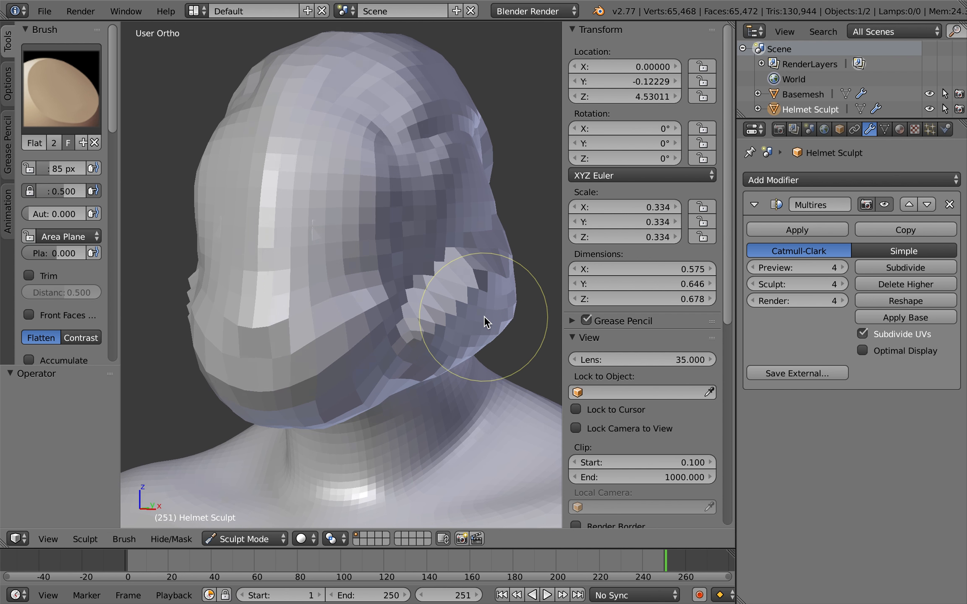
{"action": "scroll", "coordinate": [484, 316], "scroll_direction": "left", "scroll_amount": 5}
{"action": "scroll", "coordinate": [421, 298], "scroll_direction": "right", "scroll_amount": 8}
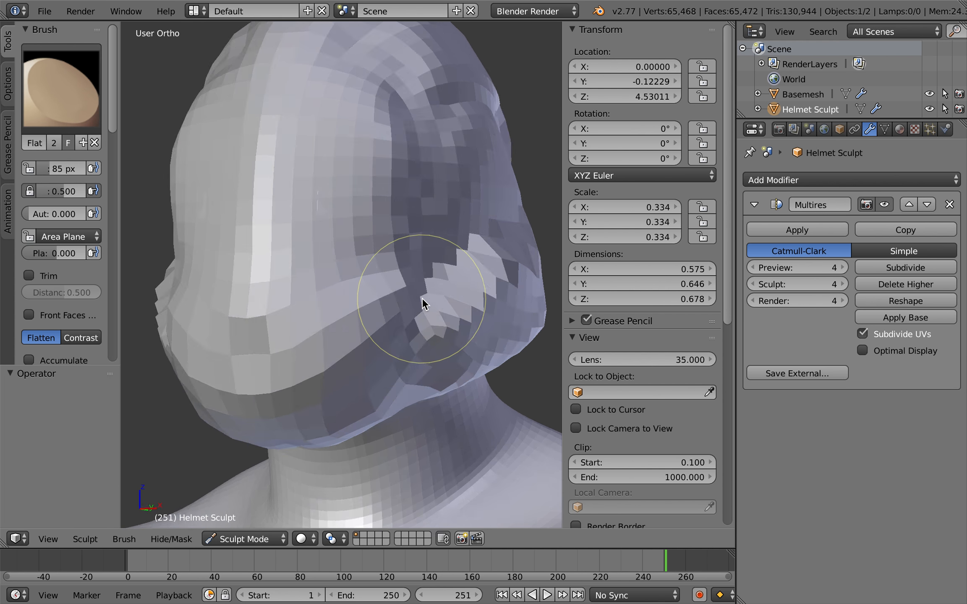
{"action": "scroll", "coordinate": [421, 297], "scroll_direction": "right", "scroll_amount": 2}
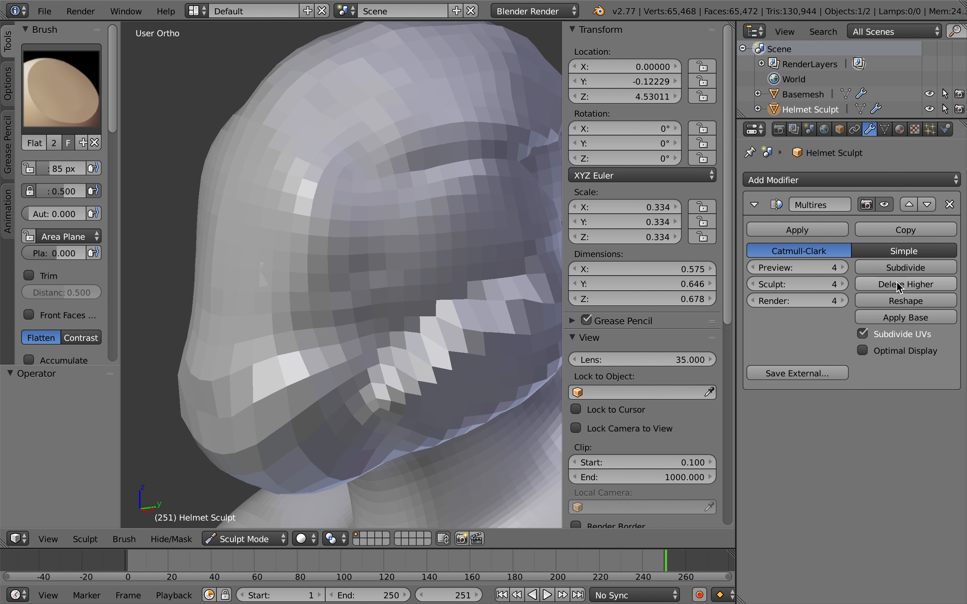
{"action": "left_click", "coordinate": [939, 270]}
{"action": "left_click", "coordinate": [842, 268]}
{"action": "scroll", "coordinate": [429, 341], "scroll_direction": "left", "scroll_amount": 8}
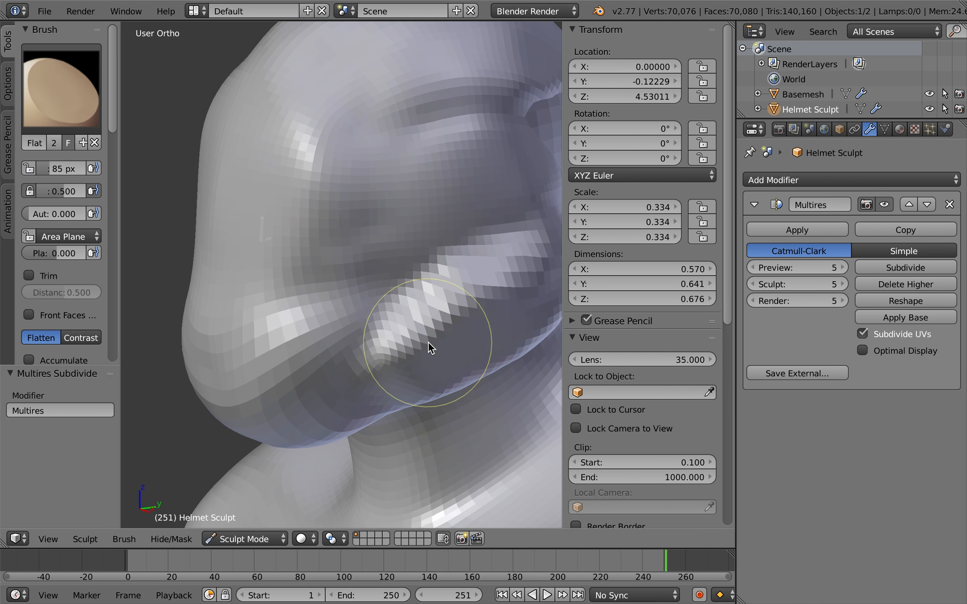
Switch to the Clay brush and fill the gap at the rear side where the head pokes through the helmet
{"action": "scroll", "coordinate": [429, 342], "scroll_direction": "down", "scroll_amount": 3}
{"action": "scroll", "coordinate": [428, 342], "scroll_direction": "left", "scroll_amount": 15}
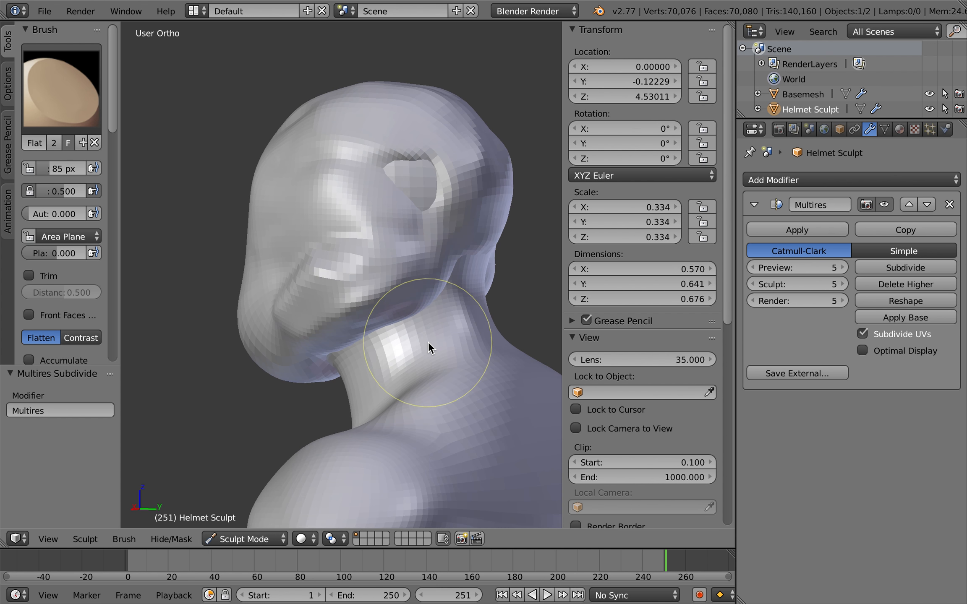
{"action": "left_click", "coordinate": [61, 88]}
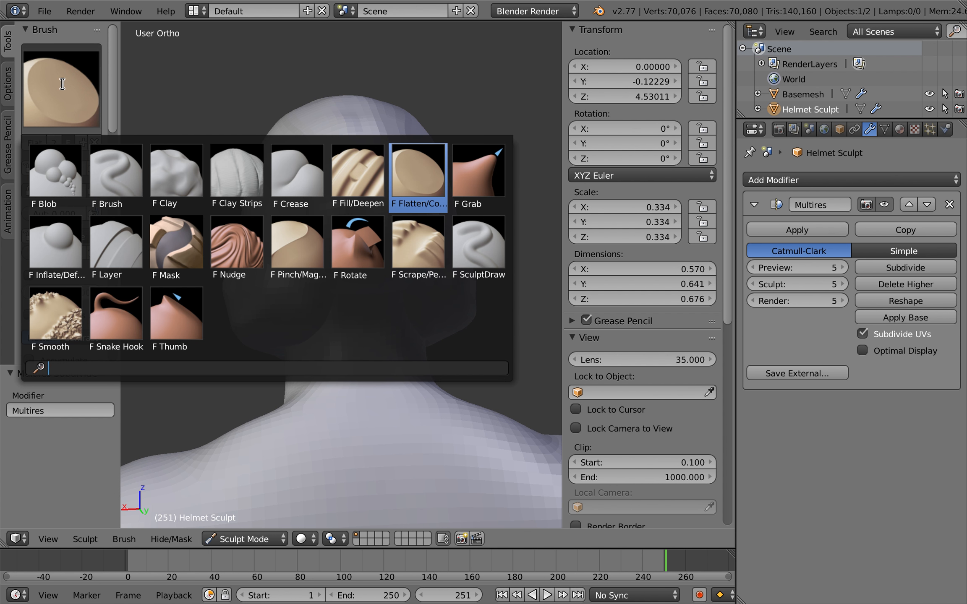
{"action": "left_click", "coordinate": [165, 177]}
{"action": "scroll", "coordinate": [379, 222], "scroll_direction": "left", "scroll_amount": 8}
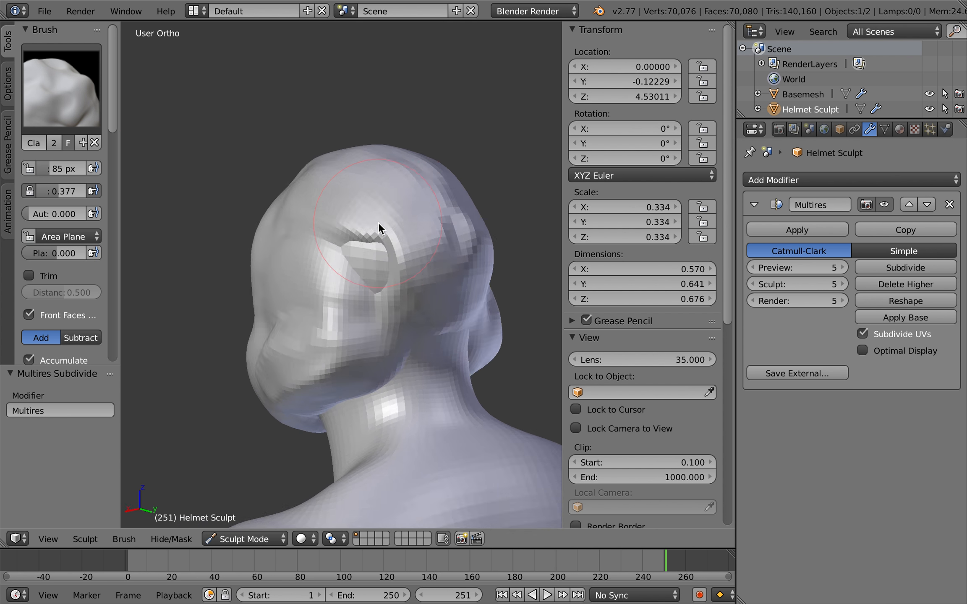
{"action": "scroll", "coordinate": [379, 222], "scroll_direction": "up", "scroll_amount": 5}
{"action": "scroll", "coordinate": [475, 239], "scroll_direction": "right", "scroll_amount": 2, "text": "shift"}
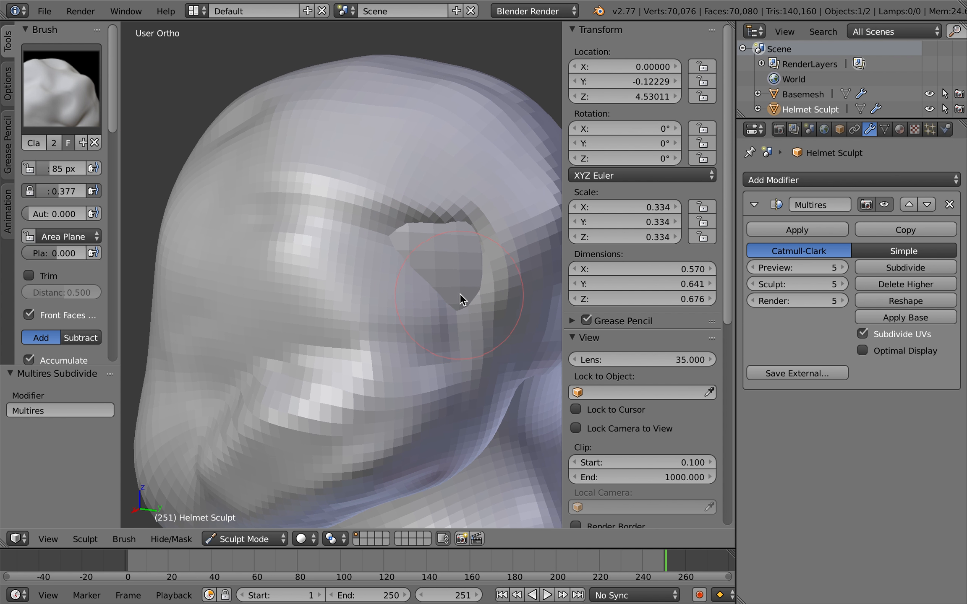
{"action": "scroll", "coordinate": [462, 293], "scroll_direction": "up", "scroll_amount": 2}
{"action": "mouse_move", "coordinate": [477, 327]}
{"action": "left_mouse_down"}
{"action": "mouse_move", "coordinate": [454, 233]}
{"action": "mouse_move", "coordinate": [479, 292]}
{"action": "mouse_move", "coordinate": [479, 212]}
{"action": "mouse_move", "coordinate": [413, 254]}
{"action": "mouse_move", "coordinate": [460, 243]}
{"action": "mouse_move", "coordinate": [456, 289]}
{"action": "mouse_move", "coordinate": [438, 253]}
{"action": "mouse_move", "coordinate": [460, 301]}
{"action": "left_mouse_up"}
{"action": "scroll", "coordinate": [460, 300], "scroll_direction": "right", "scroll_amount": 6}
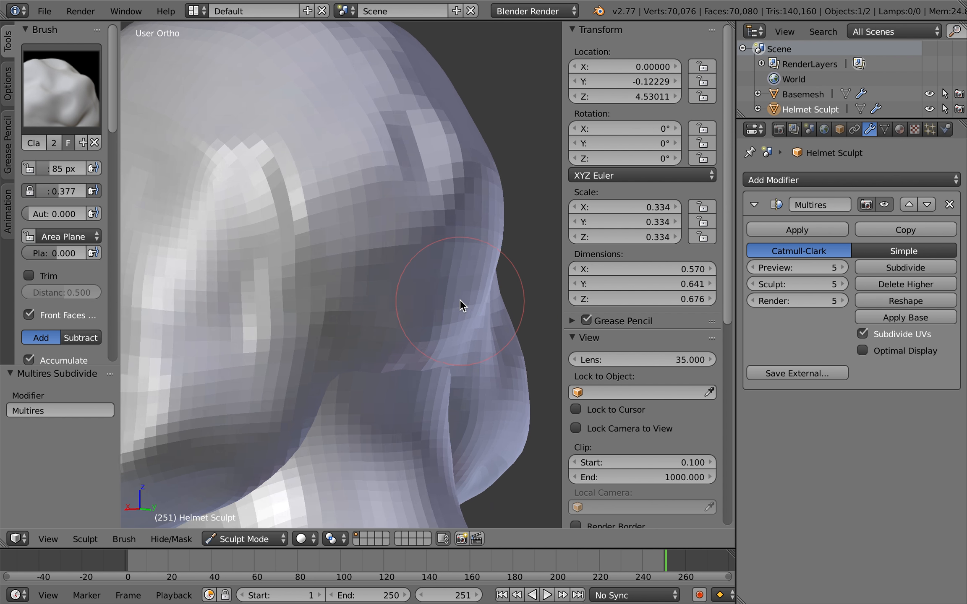
Build up clay down the back of the helmet and along its lower rear edge at the neck
{"action": "scroll", "coordinate": [461, 300], "scroll_direction": "left", "scroll_amount": 3}
{"action": "mouse_move", "coordinate": [381, 260]}
{"action": "left_mouse_down"}
{"action": "mouse_move", "coordinate": [363, 407]}
{"action": "mouse_move", "coordinate": [353, 250]}
{"action": "mouse_move", "coordinate": [387, 369]}
{"action": "mouse_move", "coordinate": [378, 462]}
{"action": "left_mouse_up"}
{"action": "scroll", "coordinate": [446, 450], "scroll_direction": "down", "scroll_amount": 4, "text": "shift"}
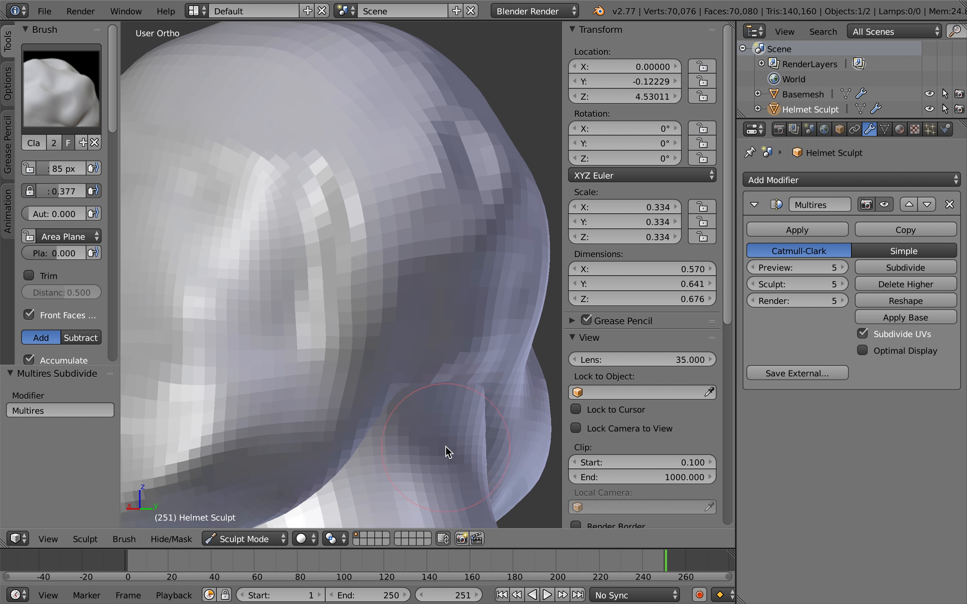
{"action": "scroll", "coordinate": [446, 448], "scroll_direction": "right", "scroll_amount": 5}
{"action": "mouse_move", "coordinate": [357, 417]}
{"action": "left_mouse_down"}
{"action": "mouse_move", "coordinate": [288, 436]}
{"action": "mouse_move", "coordinate": [361, 415]}
{"action": "mouse_move", "coordinate": [283, 425]}
{"action": "mouse_move", "coordinate": [388, 438]}
{"action": "mouse_move", "coordinate": [233, 395]}
{"action": "mouse_move", "coordinate": [369, 310]}
{"action": "mouse_move", "coordinate": [303, 319]}
{"action": "mouse_move", "coordinate": [322, 209]}
{"action": "mouse_move", "coordinate": [401, 327]}
{"action": "mouse_move", "coordinate": [489, 326]}
{"action": "left_mouse_up"}
Enlarge the brush to 160 px and round out the back of the helmet, blending it into the rear sides
{"action": "key", "text": "f"}
{"action": "left_click", "coordinate": [380, 410]}
{"action": "scroll", "coordinate": [488, 323], "scroll_direction": "down", "scroll_amount": 3}
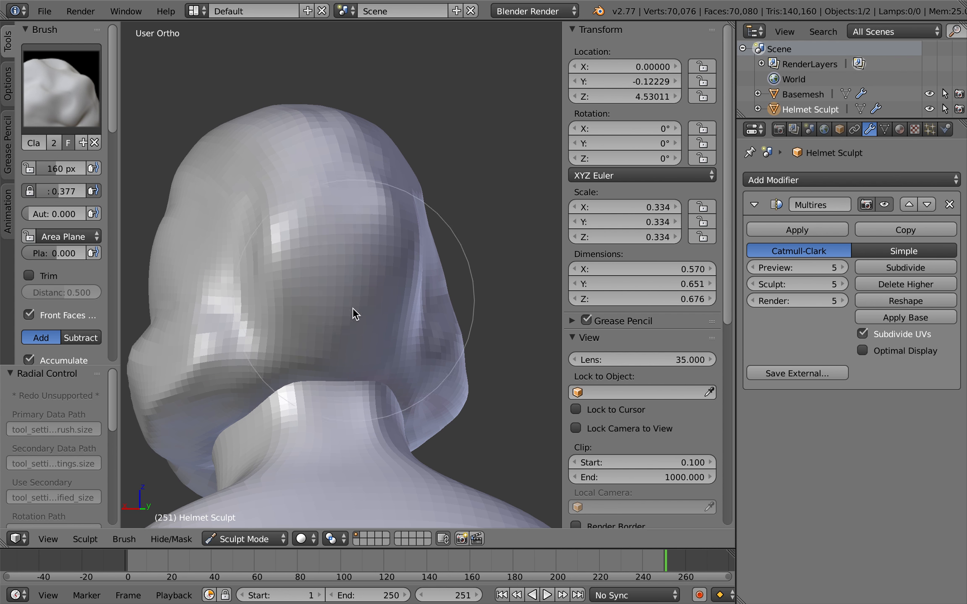
{"action": "middle_click_drag", "start_coordinate": [391, 215], "coordinate": [429, 240]}
{"action": "key", "text": "KP_3"}
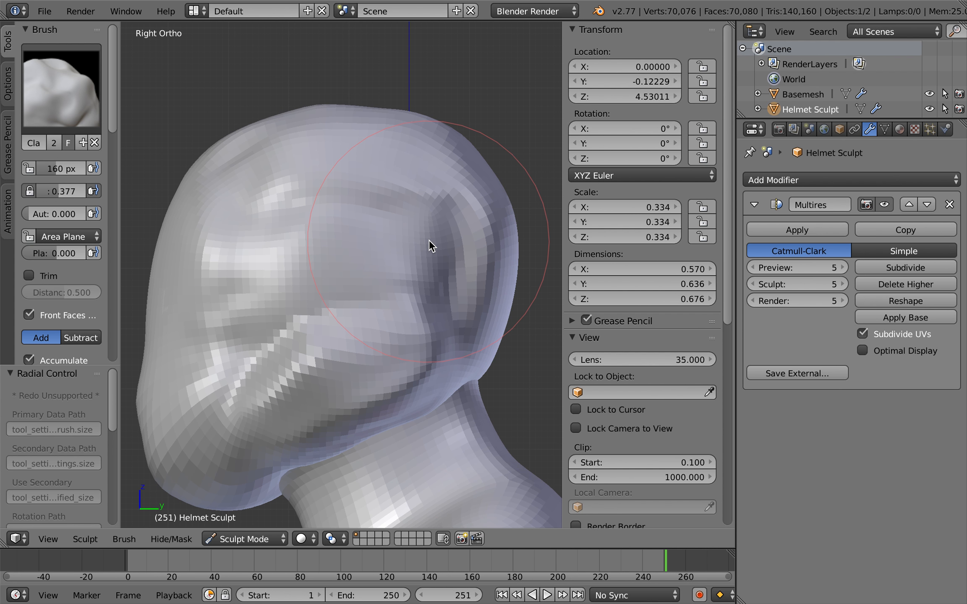
{"action": "scroll", "coordinate": [429, 239], "scroll_direction": "right", "scroll_amount": 10}
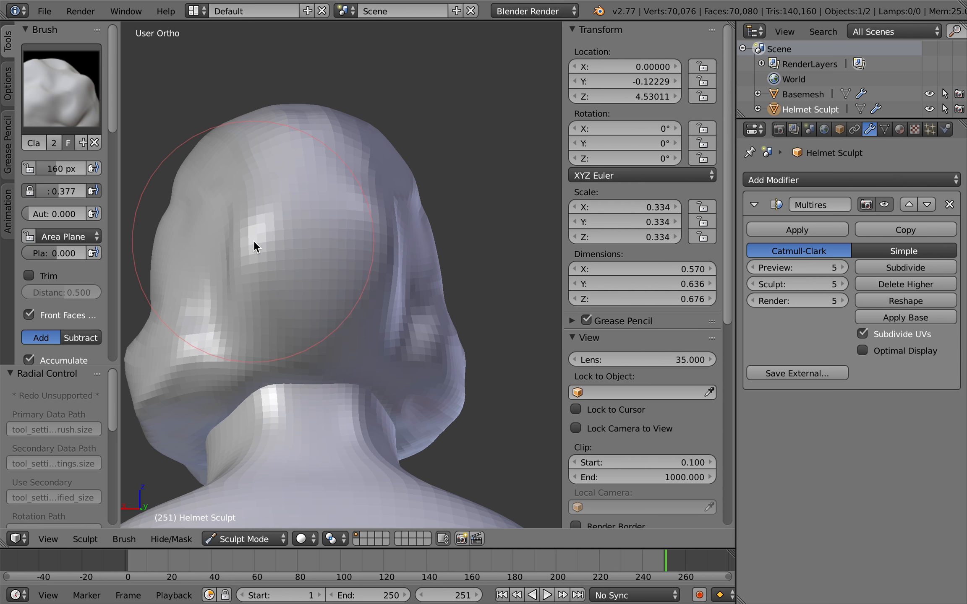
{"action": "scroll", "coordinate": [337, 247], "scroll_direction": "left", "scroll_amount": 5}
{"action": "mouse_move", "coordinate": [346, 263]}
{"action": "left_mouse_down"}
{"action": "mouse_move", "coordinate": [284, 188]}
{"action": "mouse_move", "coordinate": [309, 282]}
{"action": "left_mouse_up"}
Smooth the jagged ridge and bulge along the lower side of the helmet
{"action": "key", "text": "KP_1"}
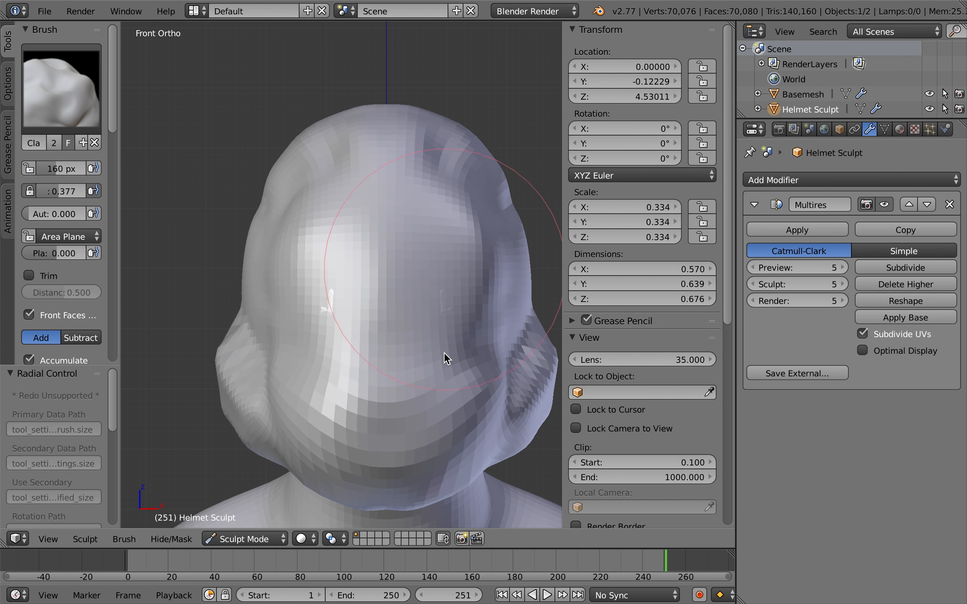
{"action": "key", "text": "KP_3"}
{"action": "scroll", "coordinate": [380, 418], "scroll_direction": "up", "scroll_amount": 6}
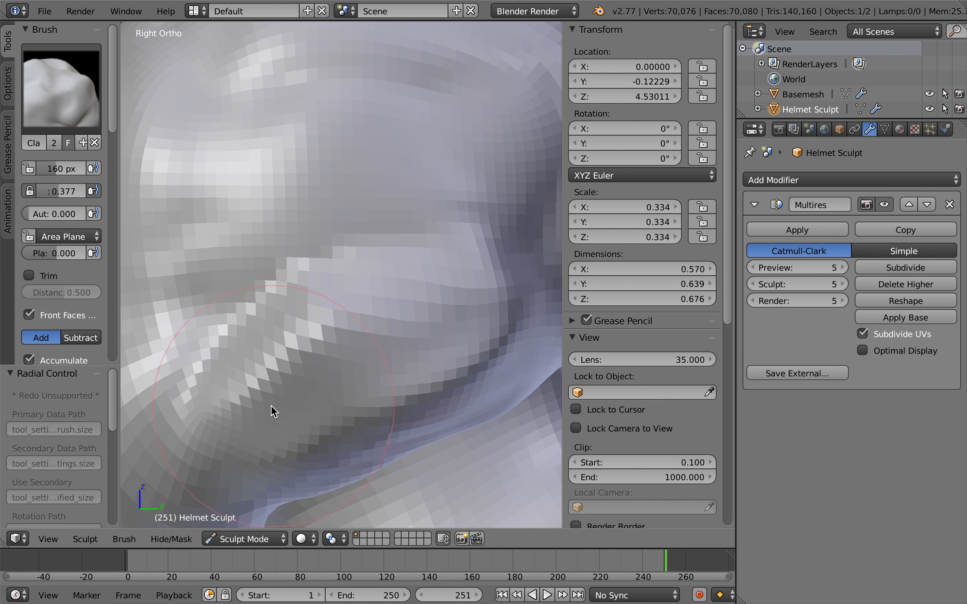
{"action": "left_click_drag", "start_coordinate": [319, 392], "coordinate": [292, 401], "text": "shift"}
{"action": "scroll", "coordinate": [399, 365], "scroll_direction": "down", "scroll_amount": 6}
{"action": "scroll", "coordinate": [399, 364], "scroll_direction": "left", "scroll_amount": 8}
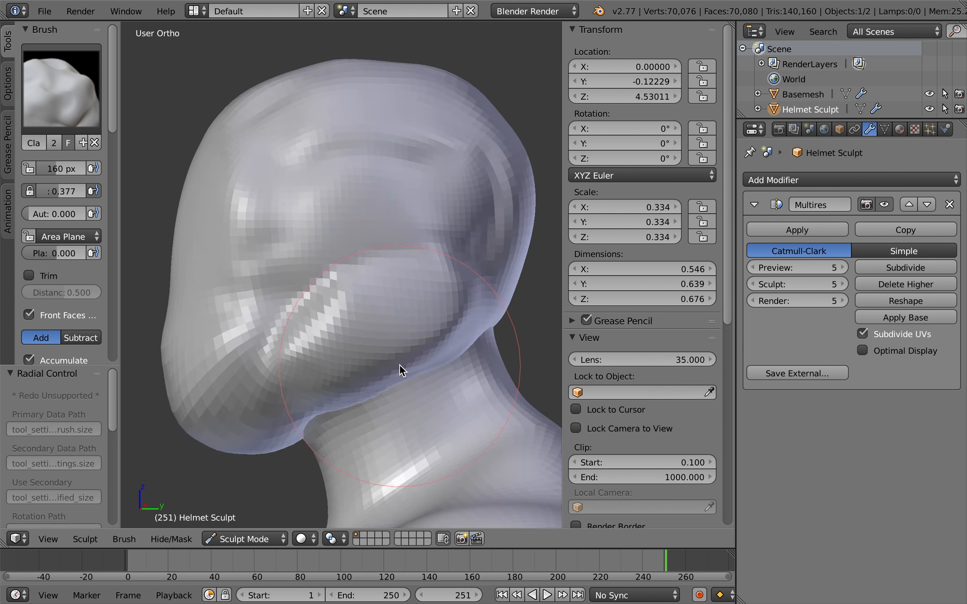
Switch to the Flatten/Contrast brush and reduce its size to 37 px for the ridge on the helmet's rear side
{"action": "scroll", "coordinate": [404, 348], "scroll_direction": "right", "scroll_amount": 10}
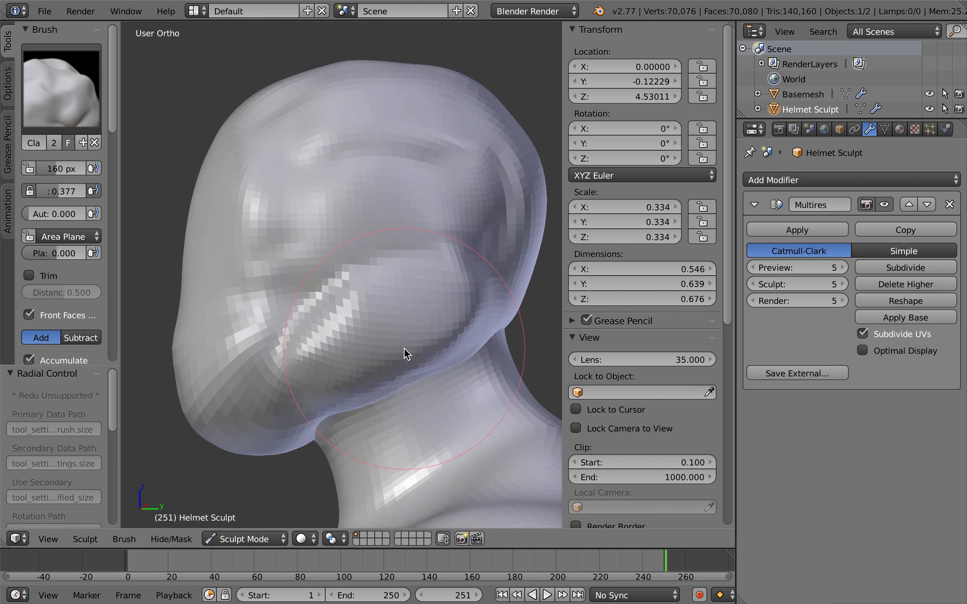
{"action": "scroll", "coordinate": [405, 351], "scroll_direction": "right", "scroll_amount": 10}
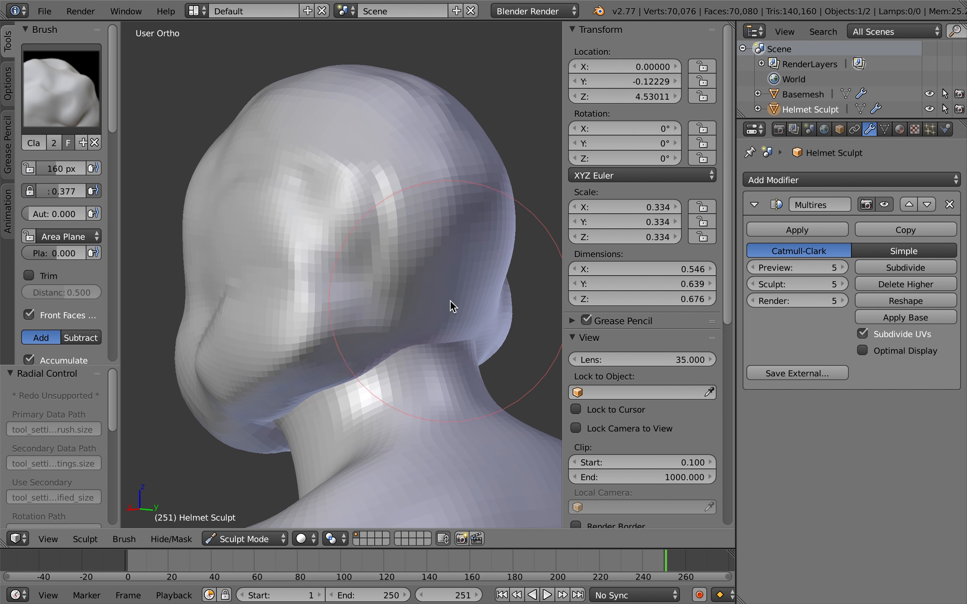
{"action": "scroll", "coordinate": [450, 300], "scroll_direction": "up", "scroll_amount": 5}
{"action": "left_click", "coordinate": [60, 88]}
{"action": "left_click", "coordinate": [425, 172]}
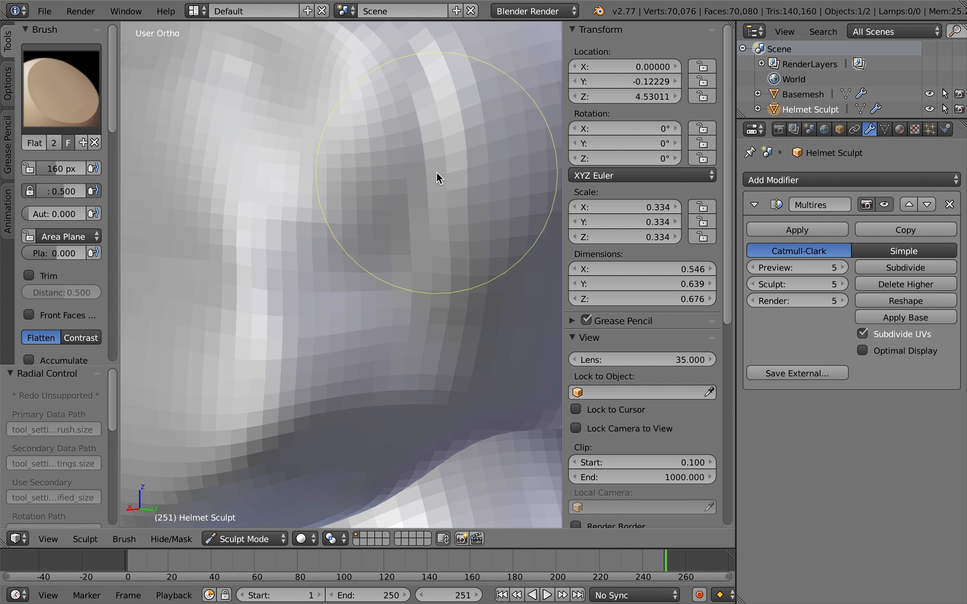
{"action": "key", "text": "f"}
{"action": "left_click", "coordinate": [378, 262]}
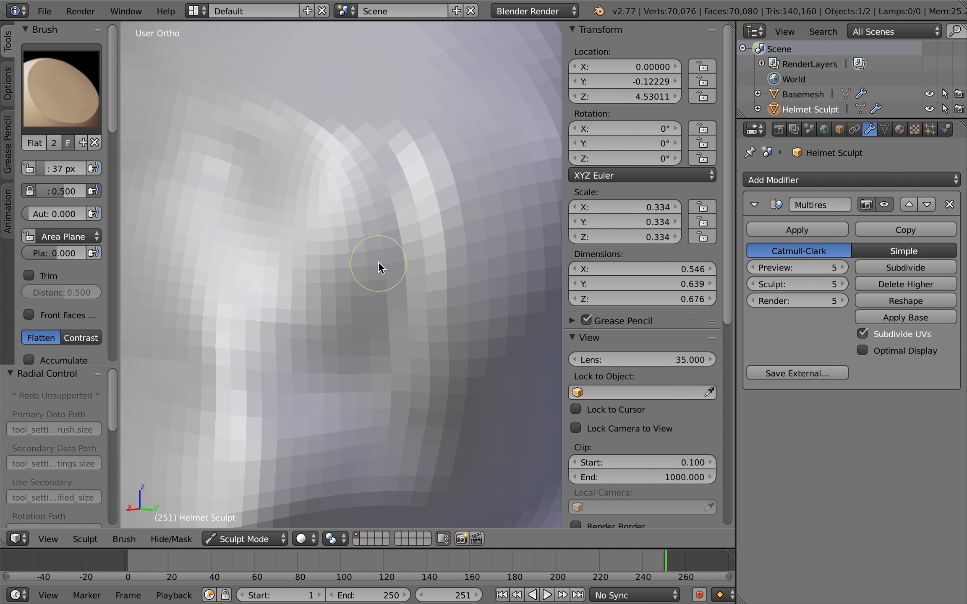
Set the Flatten brush to 56 px at strength 1.000 and flatten the ridges on the rear side of the helmet
{"action": "scroll", "coordinate": [378, 261], "scroll_direction": "right", "scroll_amount": 3}
{"action": "scroll", "coordinate": [379, 261], "scroll_direction": "left", "scroll_amount": 5}
{"action": "key", "text": "f"}
{"action": "left_click", "coordinate": [464, 198]}
{"action": "scroll", "coordinate": [486, 196], "scroll_direction": "left", "scroll_amount": 3}
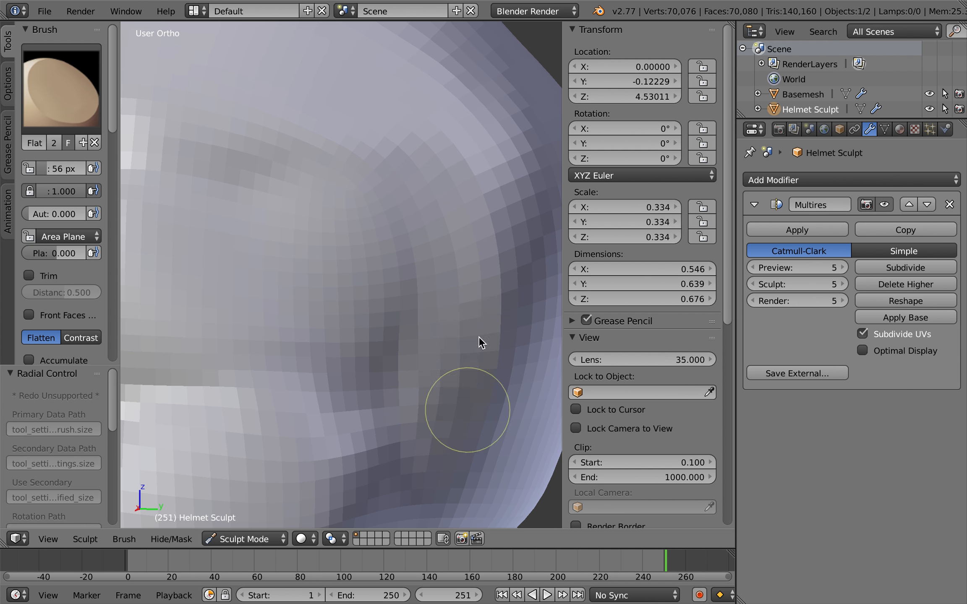
Carve a thin vertical groove into the helmet's rear side using the Clay Strips brush at 18 px
{"action": "scroll", "coordinate": [469, 251], "scroll_direction": "down", "scroll_amount": 6}
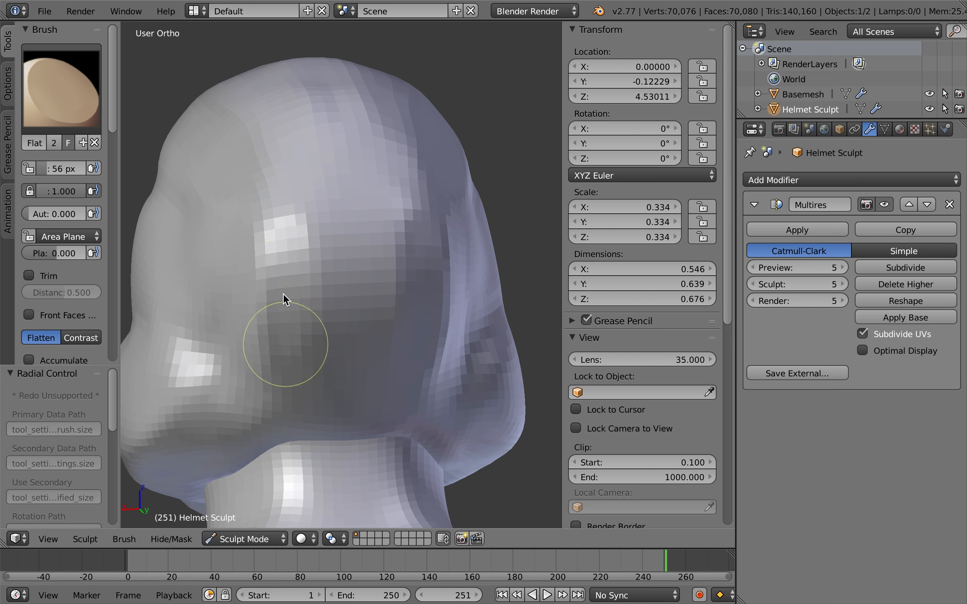
{"action": "middle_click_drag", "start_coordinate": [287, 390], "coordinate": [414, 279]}
{"action": "scroll", "coordinate": [411, 277], "scroll_direction": "up", "scroll_amount": 8}
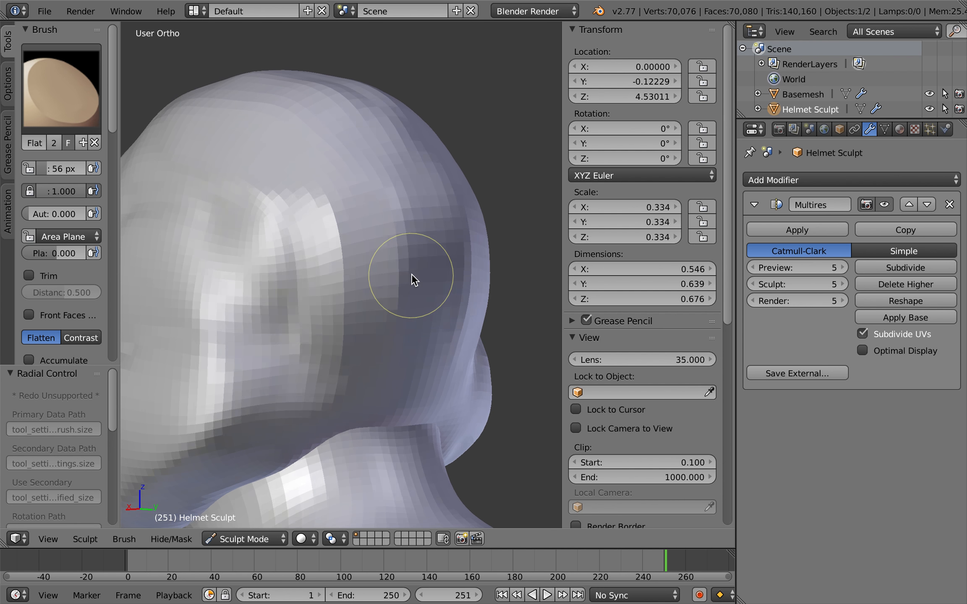
{"action": "scroll", "coordinate": [396, 234], "scroll_direction": "up", "scroll_amount": 3}
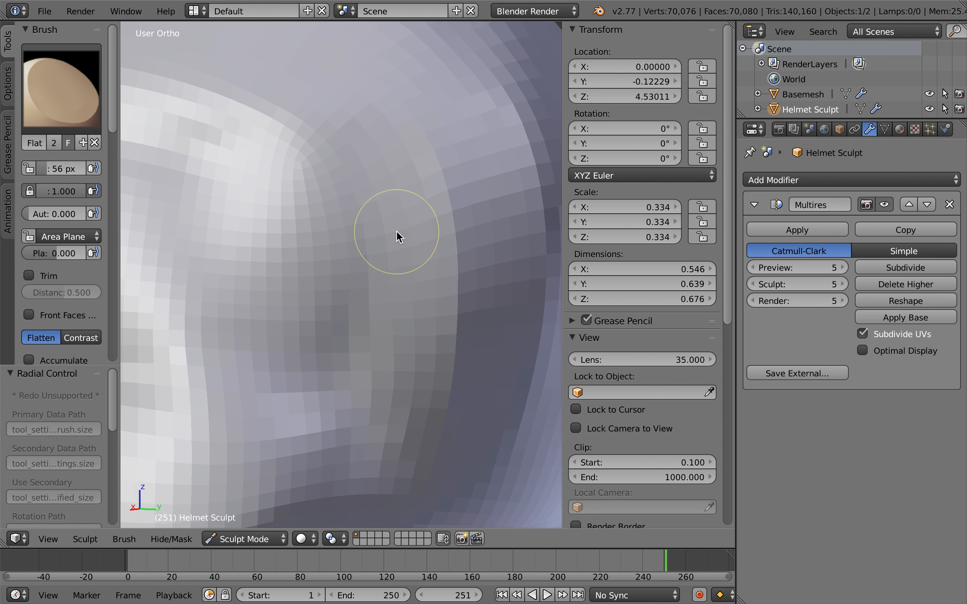
{"action": "left_click", "coordinate": [66, 122]}
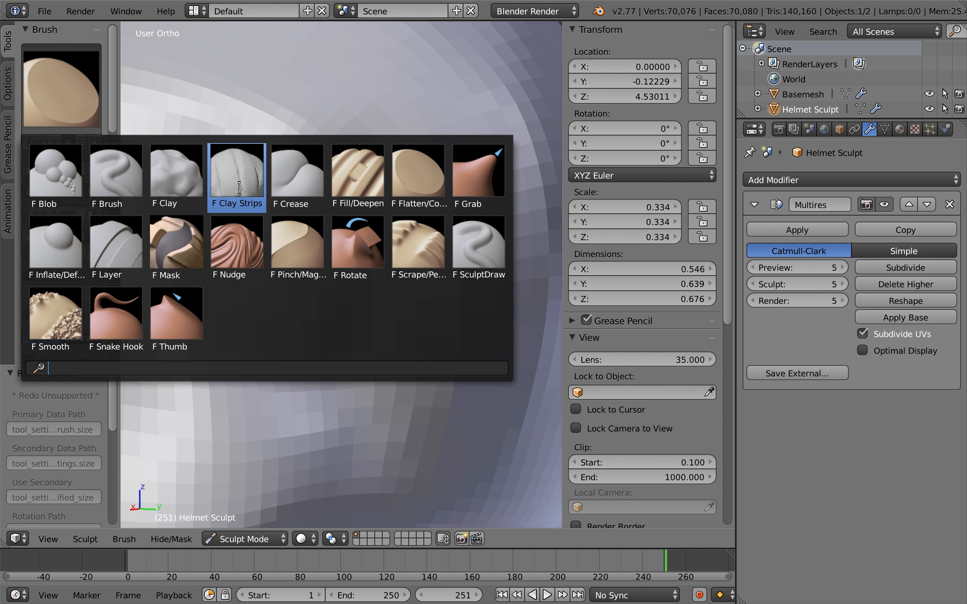
{"action": "left_click", "coordinate": [237, 172]}
{"action": "key", "text": "f"}
{"action": "left_click", "coordinate": [398, 292]}
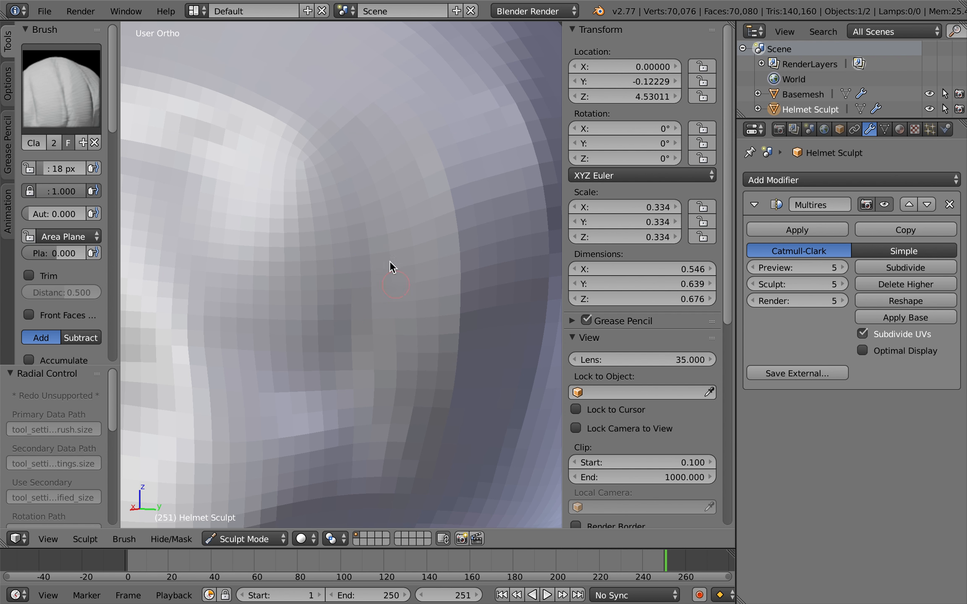
{"action": "mouse_move", "coordinate": [356, 195]}
{"action": "left_mouse_down"}
{"action": "mouse_move", "coordinate": [382, 300]}
{"action": "mouse_move", "coordinate": [380, 279]}
{"action": "left_mouse_up"}
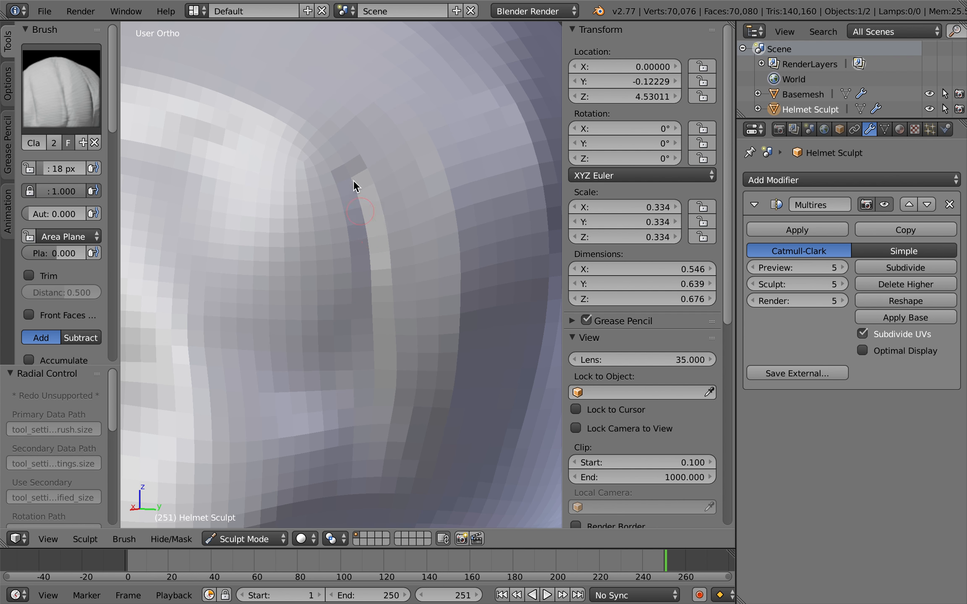
{"action": "left_click_drag", "start_coordinate": [374, 286], "coordinate": [355, 189]}
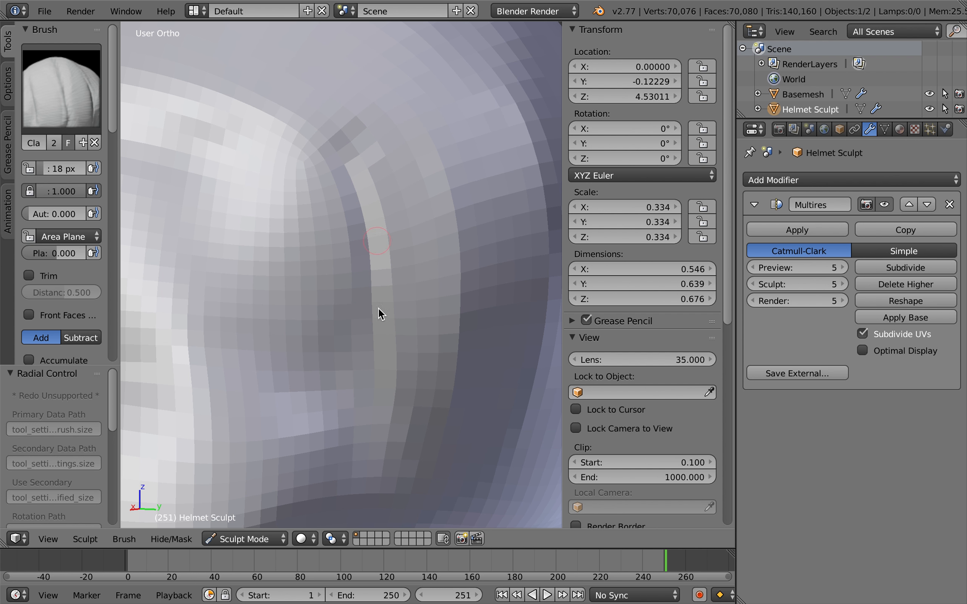
{"action": "scroll", "coordinate": [379, 422], "scroll_direction": "up", "scroll_amount": 5}
{"action": "mouse_move", "coordinate": [366, 495]}
{"action": "left_mouse_down"}
{"action": "mouse_move", "coordinate": [356, 297]}
{"action": "mouse_move", "coordinate": [363, 496]}
{"action": "left_mouse_up"}
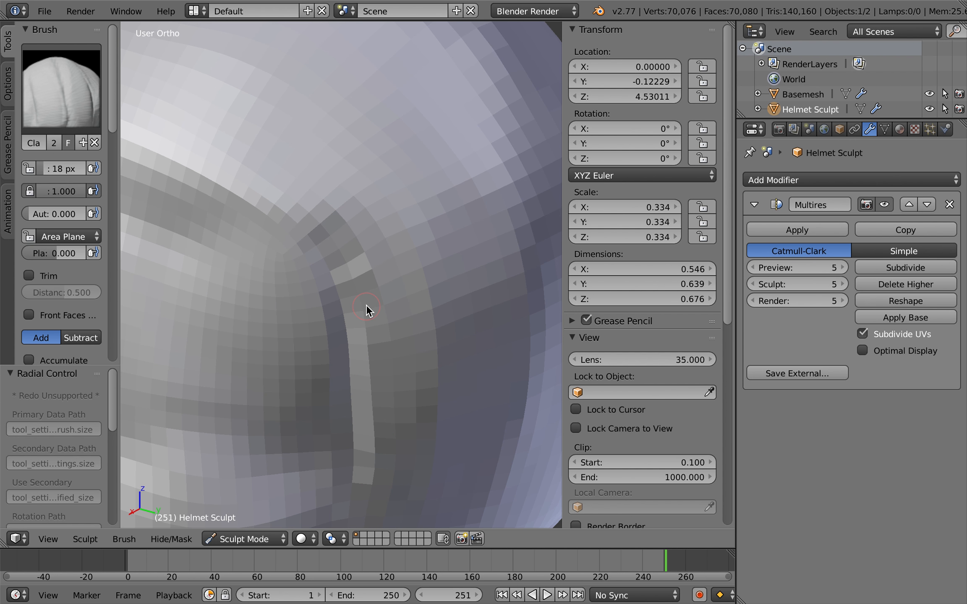
Switch to the Flatten/Contrast brush at 82 px and even out the surface beside the vertical groove's upper end
{"action": "left_click", "coordinate": [61, 88]}
{"action": "left_click", "coordinate": [414, 168]}
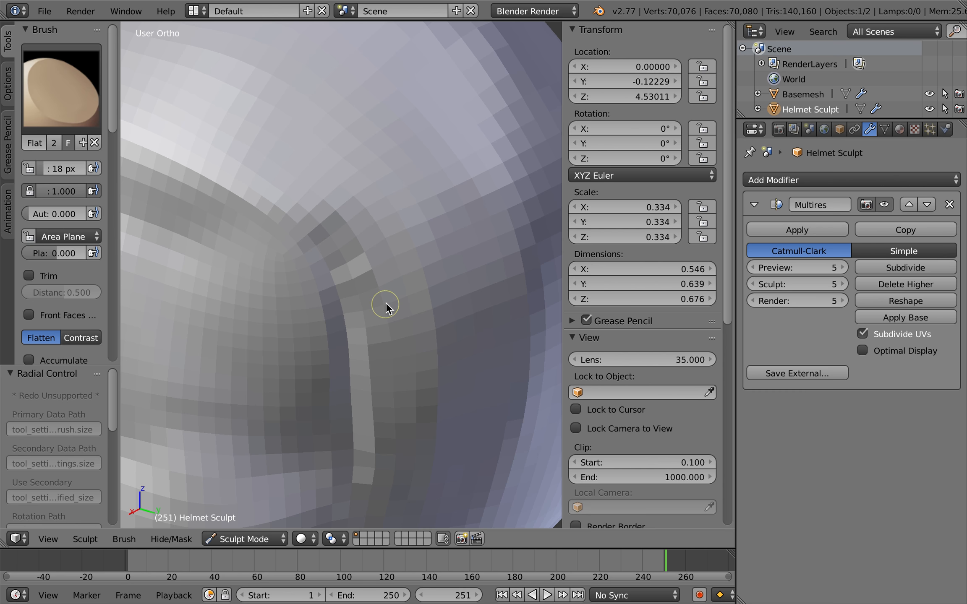
{"action": "key", "text": "f"}
{"action": "left_click", "coordinate": [406, 297]}
{"action": "mouse_move", "coordinate": [406, 297]}
{"action": "left_mouse_down"}
{"action": "mouse_move", "coordinate": [396, 432]}
{"action": "mouse_move", "coordinate": [380, 276]}
{"action": "left_mouse_up"}
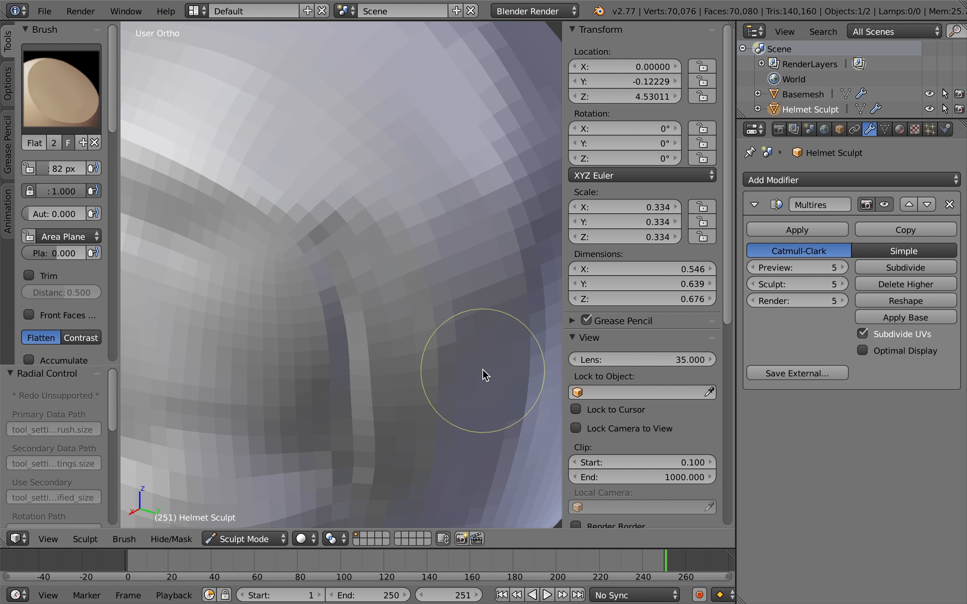
{"action": "scroll", "coordinate": [482, 369], "scroll_direction": "down", "scroll_amount": 6}
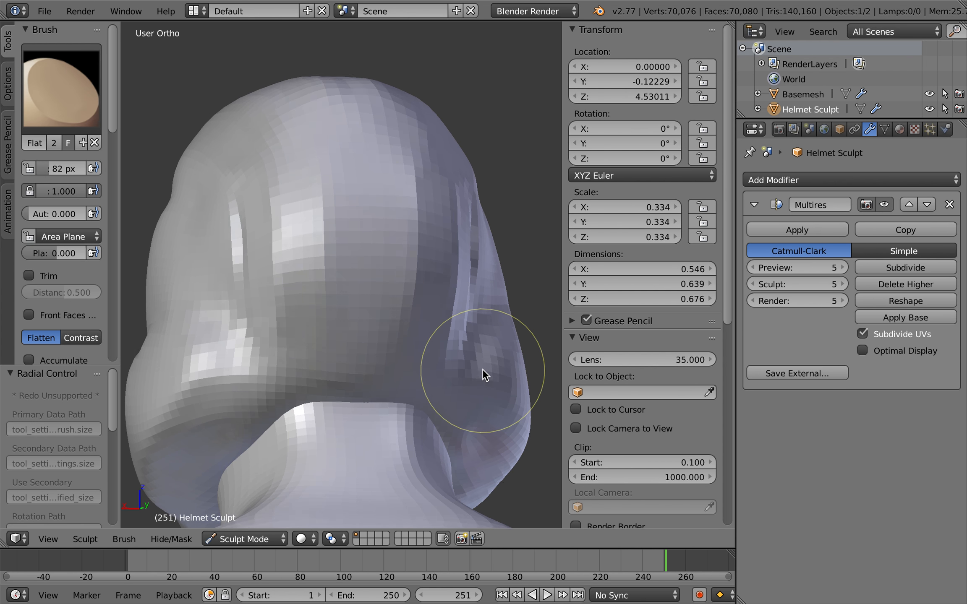
{"action": "scroll", "coordinate": [482, 369], "scroll_direction": "up", "scroll_amount": 4}
{"action": "mouse_move", "coordinate": [329, 342]}
{"action": "left_mouse_down", "text": "shift"}
{"action": "mouse_move", "coordinate": [330, 197]}
{"action": "mouse_move", "coordinate": [350, 357]}
{"action": "left_mouse_up", "text": "shift"}
{"action": "scroll", "coordinate": [440, 322], "scroll_direction": "left", "scroll_amount": 10}
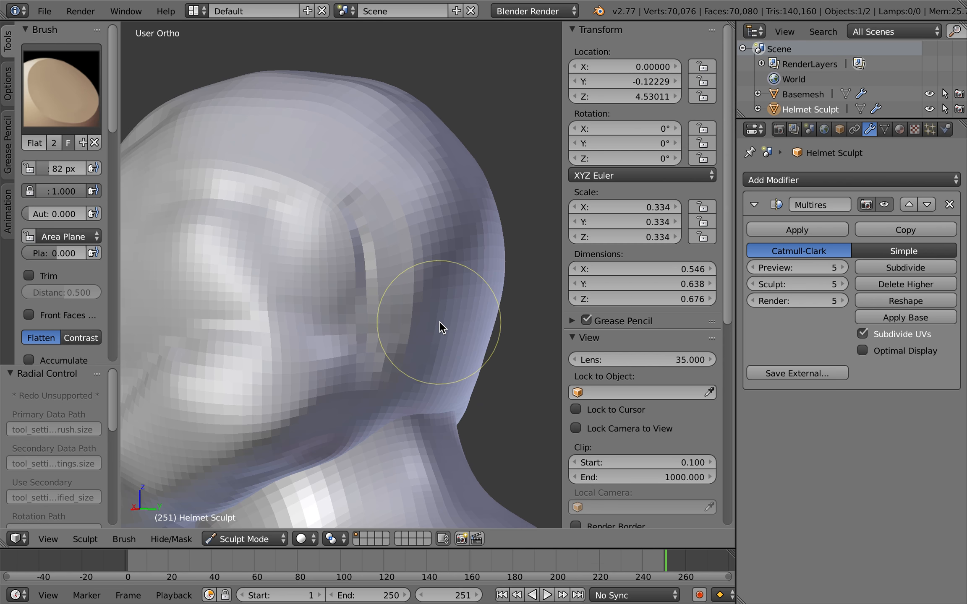
Flatten the back of the helmet between the vertical grooves with the 82 px brush
{"action": "scroll", "coordinate": [440, 322], "scroll_direction": "left", "scroll_amount": 12}
{"action": "scroll", "coordinate": [440, 322], "scroll_direction": "left", "scroll_amount": 12}
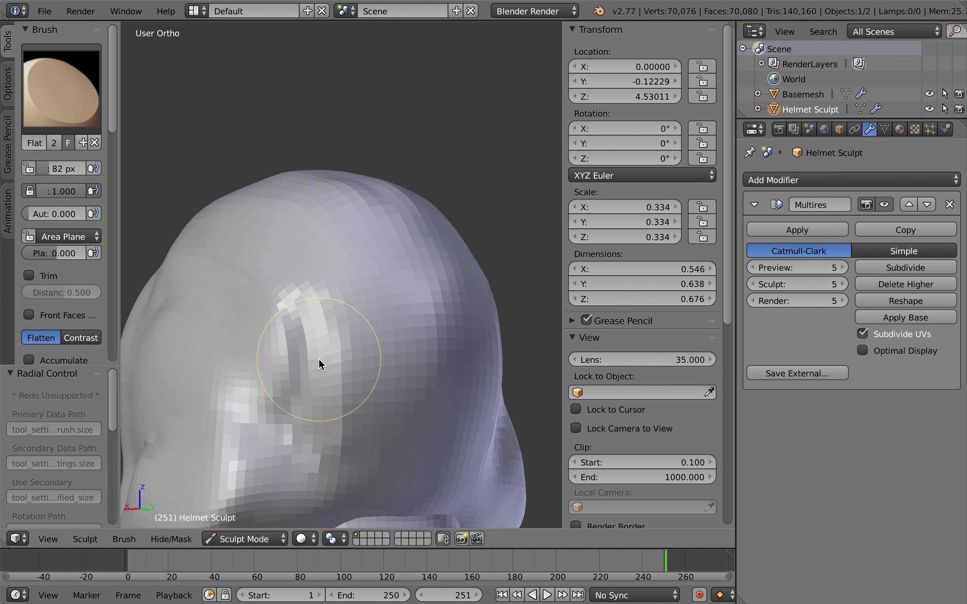
{"action": "scroll", "coordinate": [319, 358], "scroll_direction": "up", "scroll_amount": 4}
{"action": "scroll", "coordinate": [330, 323], "scroll_direction": "down", "scroll_amount": 3}
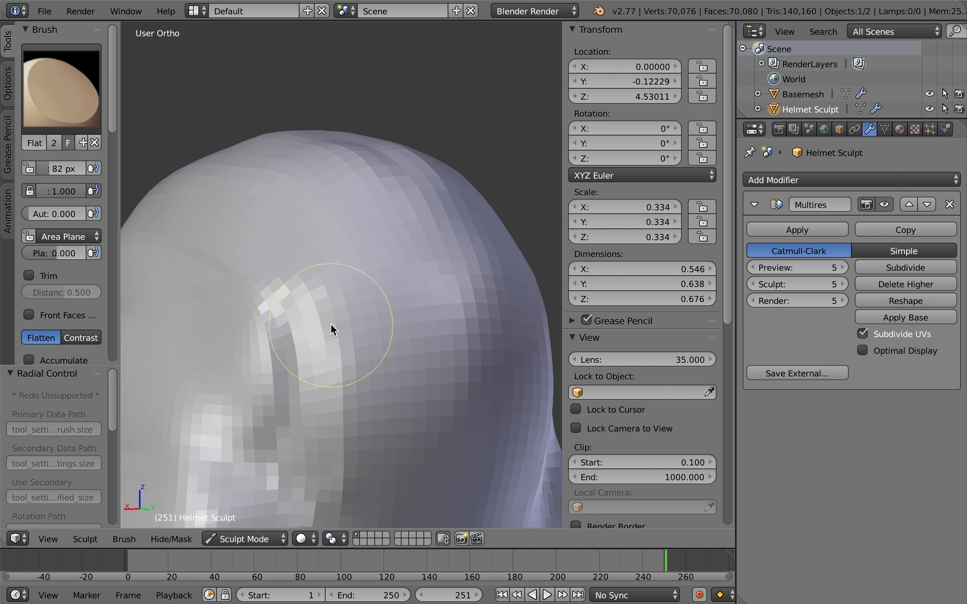
{"action": "scroll", "coordinate": [330, 324], "scroll_direction": "up", "scroll_amount": 2}
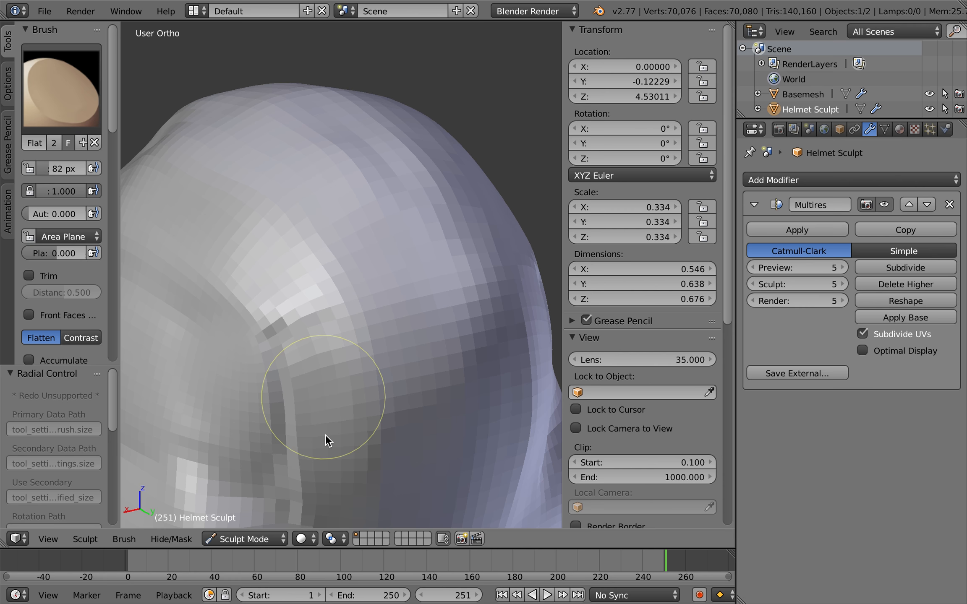
{"action": "scroll", "coordinate": [390, 334], "scroll_direction": "right", "scroll_amount": 5}
{"action": "scroll", "coordinate": [390, 334], "scroll_direction": "down", "scroll_amount": 5, "text": "shift"}
{"action": "mouse_move", "coordinate": [352, 366]}
{"action": "left_mouse_down"}
{"action": "mouse_move", "coordinate": [377, 173]}
{"action": "mouse_move", "coordinate": [349, 388]}
{"action": "mouse_move", "coordinate": [335, 162]}
{"action": "mouse_move", "coordinate": [493, 248]}
{"action": "left_mouse_up"}
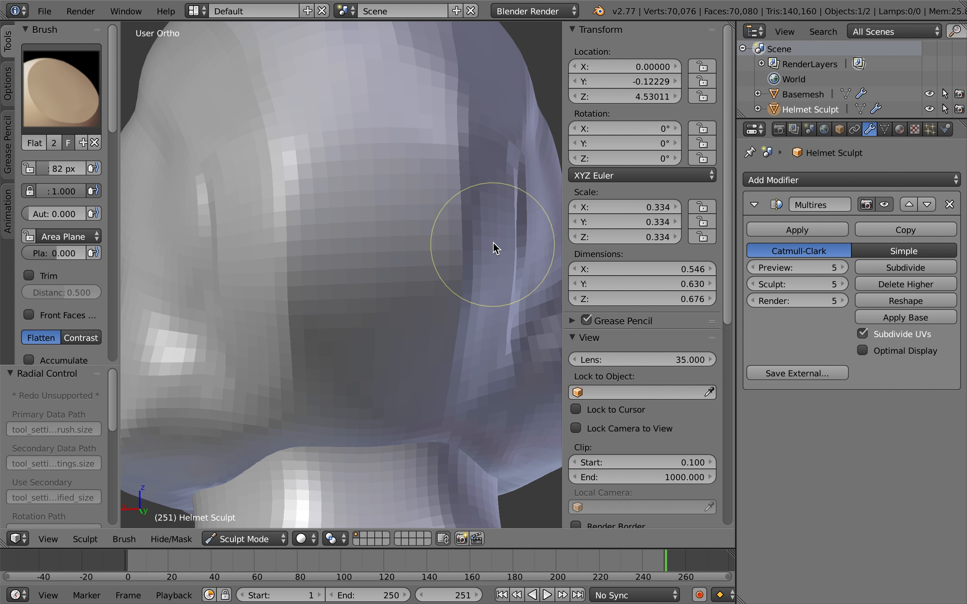
Switch to Clay Strips at 15 px and carve a horizontal groove across the back of the helmet
{"action": "scroll", "coordinate": [494, 248], "scroll_direction": "up", "scroll_amount": 10}
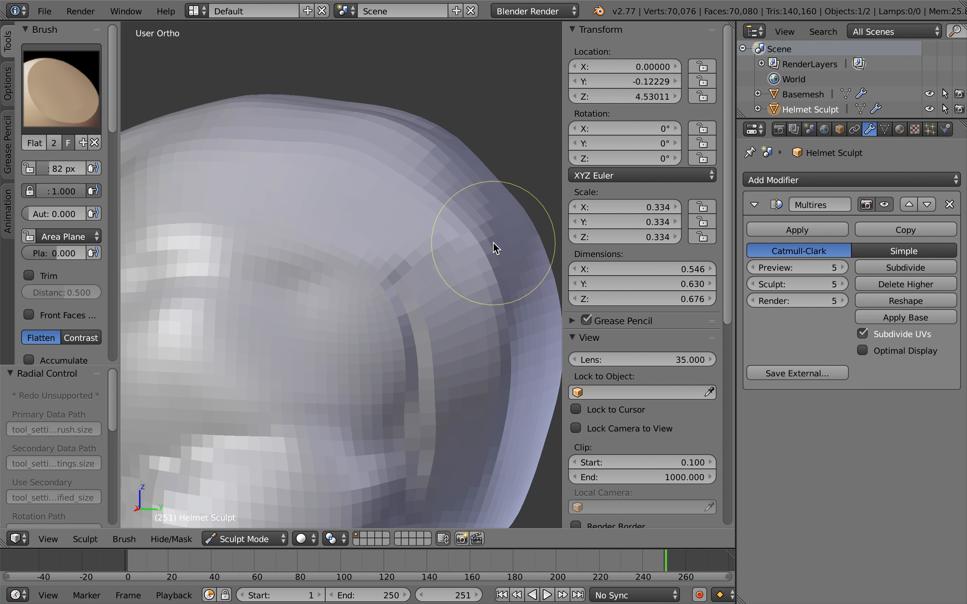
{"action": "scroll", "coordinate": [493, 242], "scroll_direction": "right", "scroll_amount": 10}
{"action": "scroll", "coordinate": [493, 243], "scroll_direction": "left", "scroll_amount": 4}
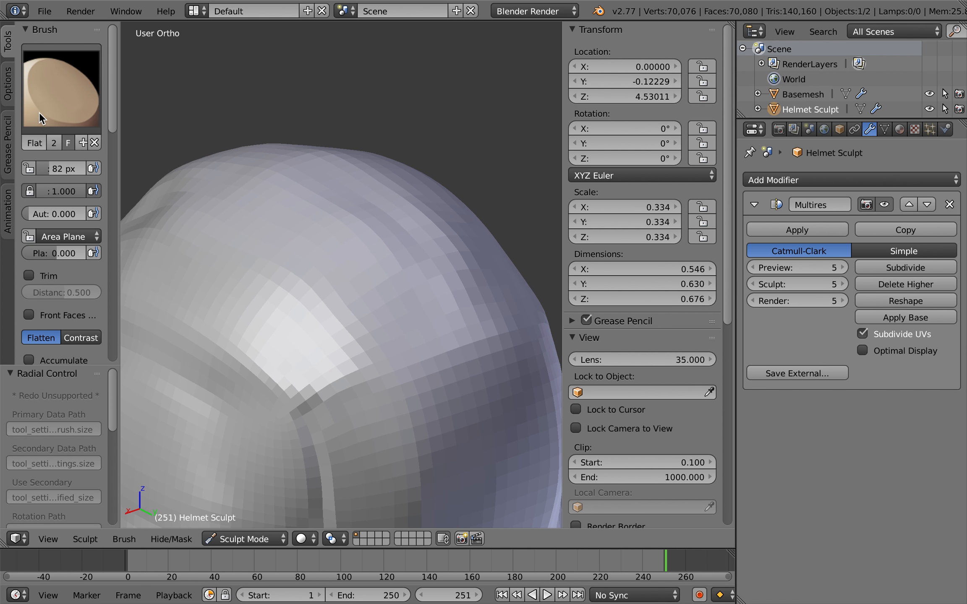
{"action": "left_click", "coordinate": [39, 111]}
{"action": "mouse_move", "coordinate": [240, 178]}
{"action": "middle_mouse_down"}
{"action": "mouse_move", "coordinate": [433, 346]}
{"action": "mouse_move", "coordinate": [398, 308]}
{"action": "middle_mouse_up"}
{"action": "key", "text": "f"}
{"action": "left_click", "coordinate": [355, 312]}
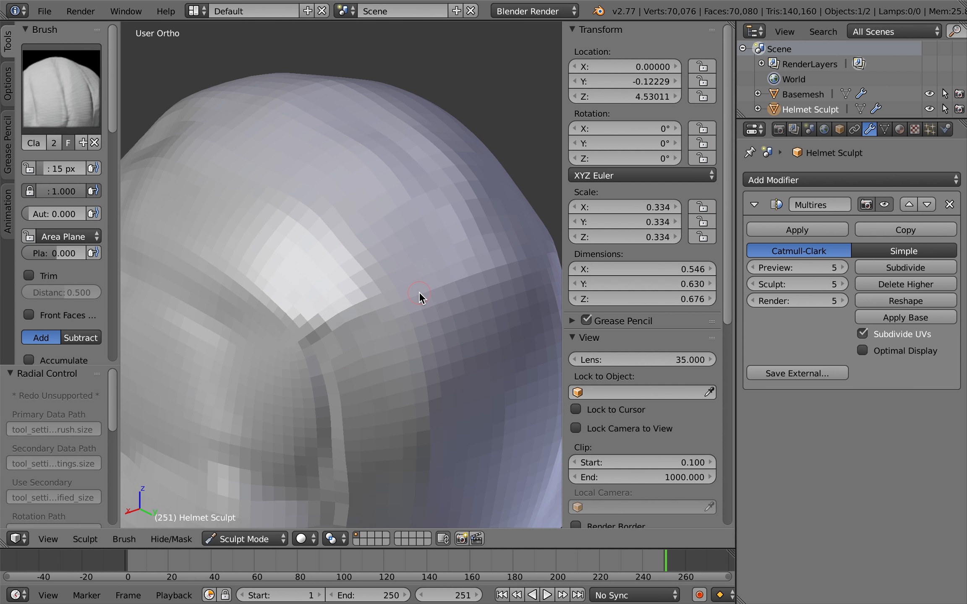
{"action": "scroll", "coordinate": [418, 292], "scroll_direction": "left", "scroll_amount": 5}
{"action": "scroll", "coordinate": [419, 292], "scroll_direction": "right", "scroll_amount": 3}
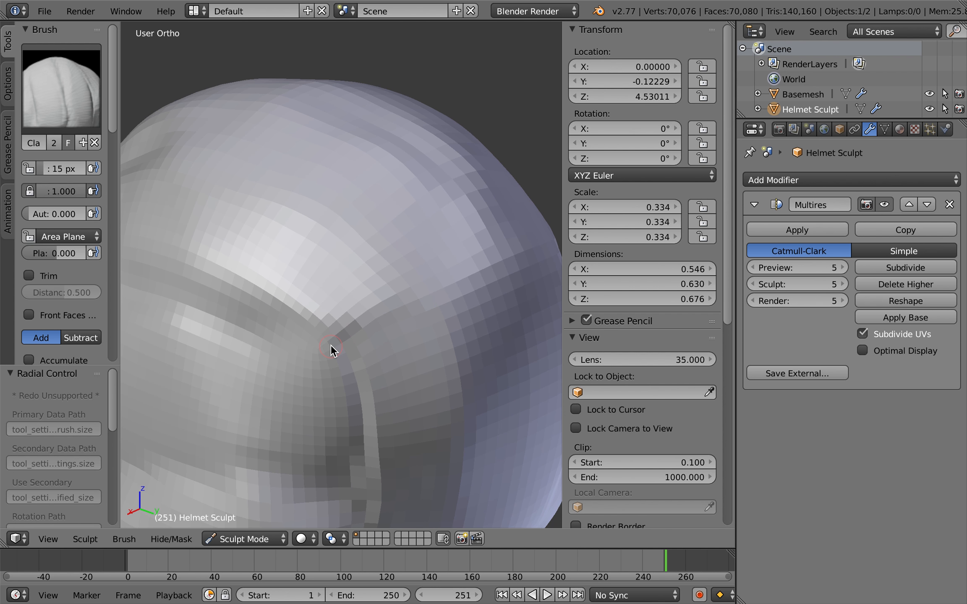
{"action": "mouse_move", "coordinate": [352, 319]}
{"action": "middle_mouse_down"}
{"action": "mouse_move", "coordinate": [418, 280]}
{"action": "mouse_move", "coordinate": [296, 316]}
{"action": "middle_mouse_up"}
{"action": "left_click_drag", "start_coordinate": [280, 323], "coordinate": [282, 322]}
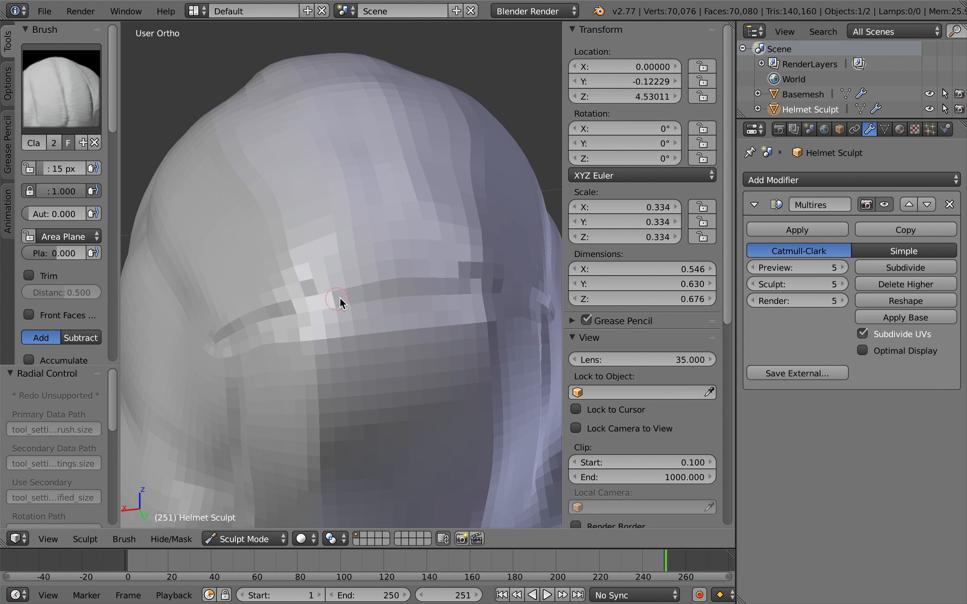
Deepen the horizontal groove and extend it to the tops of the vertical side grooves
{"action": "scroll", "coordinate": [339, 297], "scroll_direction": "up", "scroll_amount": 5}
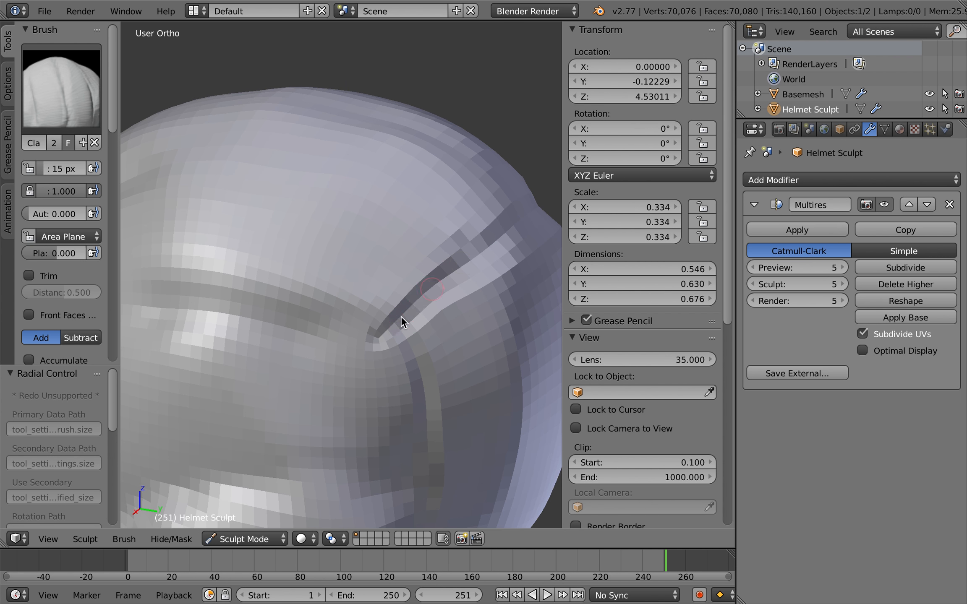
{"action": "mouse_move", "coordinate": [478, 247]}
{"action": "middle_mouse_down"}
{"action": "mouse_move", "coordinate": [447, 318]}
{"action": "mouse_move", "coordinate": [327, 325]}
{"action": "middle_mouse_up"}
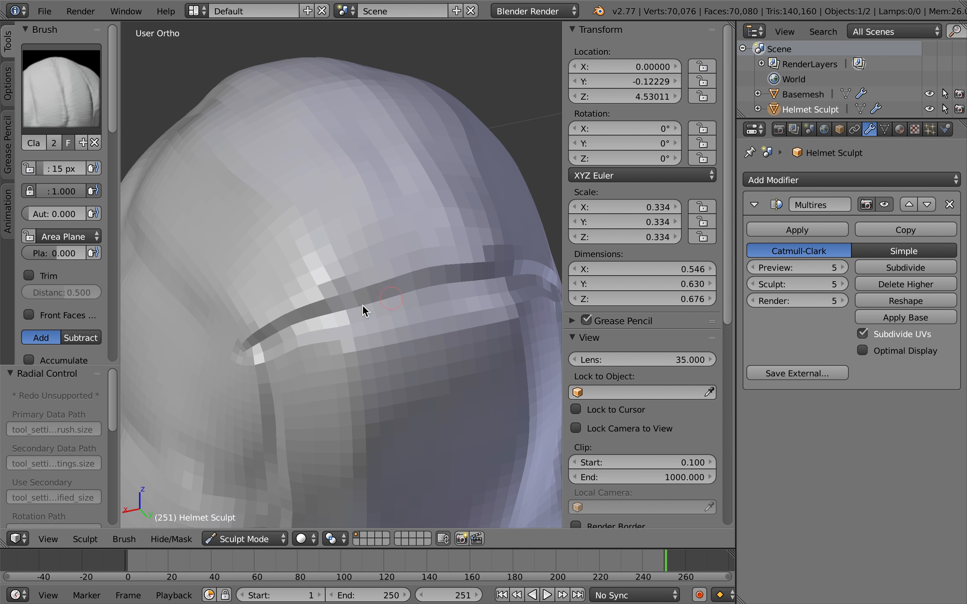
{"action": "scroll", "coordinate": [398, 311], "scroll_direction": "left", "scroll_amount": 10}
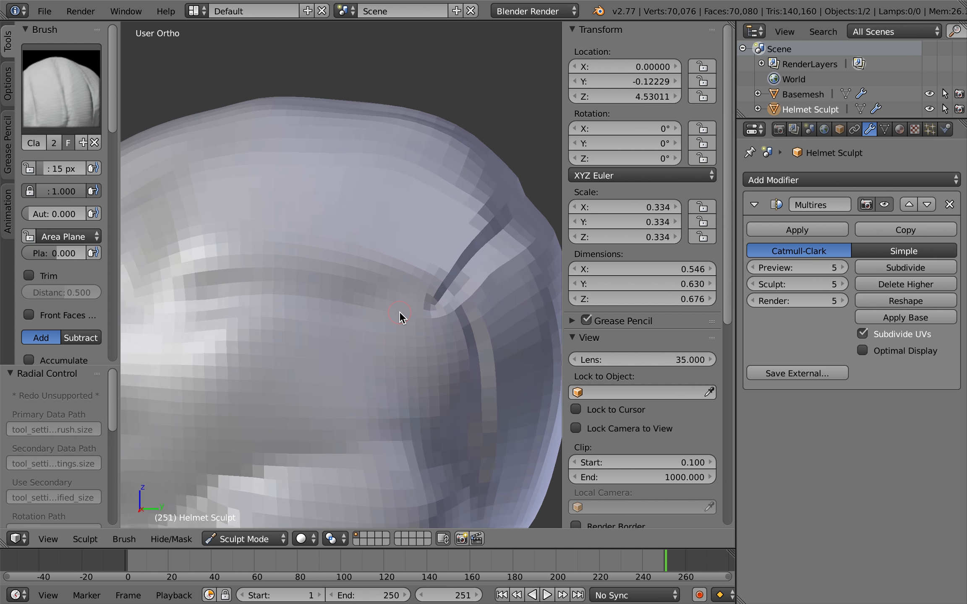
{"action": "scroll", "coordinate": [398, 312], "scroll_direction": "right", "scroll_amount": 5, "text": "shift"}
{"action": "scroll", "coordinate": [398, 312], "scroll_direction": "right", "scroll_amount": 10}
{"action": "scroll", "coordinate": [399, 311], "scroll_direction": "left", "scroll_amount": 8, "text": "shift"}
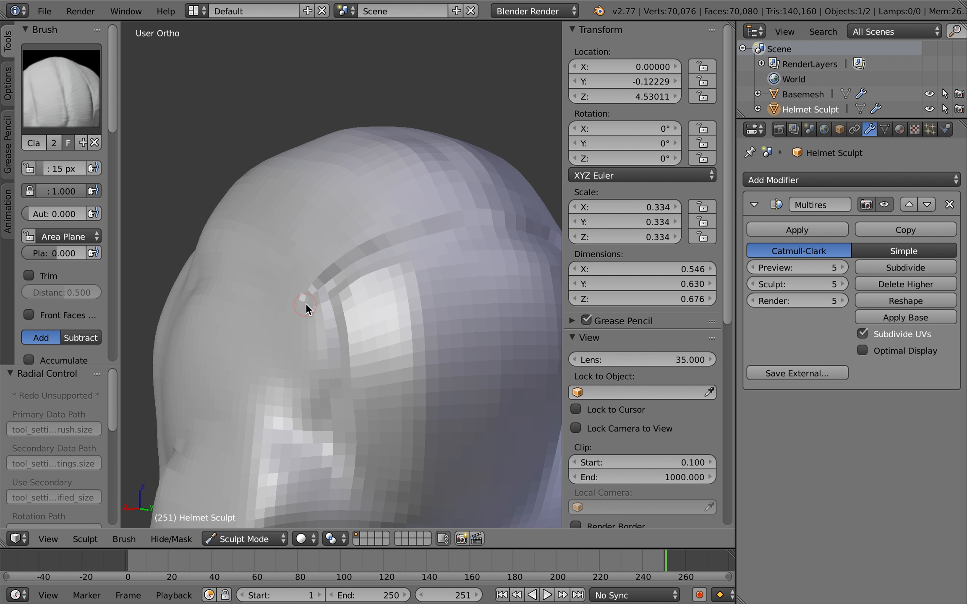
Enlarge the brush to 30 px and up to 40 px, blending the corner where the horizontal and vertical grooves meet
{"action": "scroll", "coordinate": [305, 303], "scroll_direction": "right", "scroll_amount": 3}
{"action": "scroll", "coordinate": [305, 303], "scroll_direction": "left", "scroll_amount": 5}
{"action": "key", "text": "f"}
{"action": "left_click", "coordinate": [364, 321]}
{"action": "scroll", "coordinate": [365, 321], "scroll_direction": "left", "scroll_amount": 5}
{"action": "scroll", "coordinate": [364, 321], "scroll_direction": "up", "scroll_amount": 5, "text": "ctrl"}
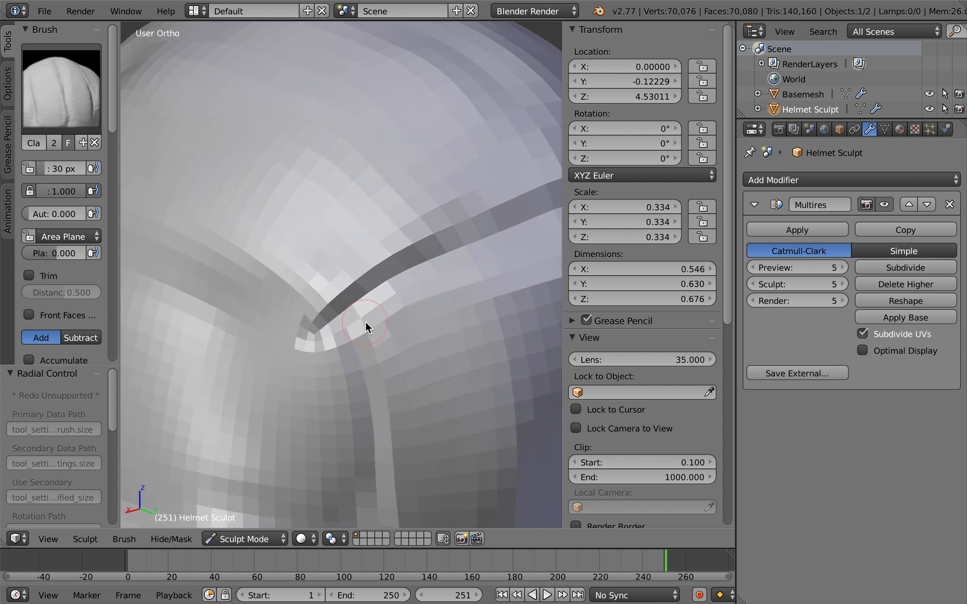
{"action": "scroll", "coordinate": [364, 321], "scroll_direction": "left", "scroll_amount": 3}
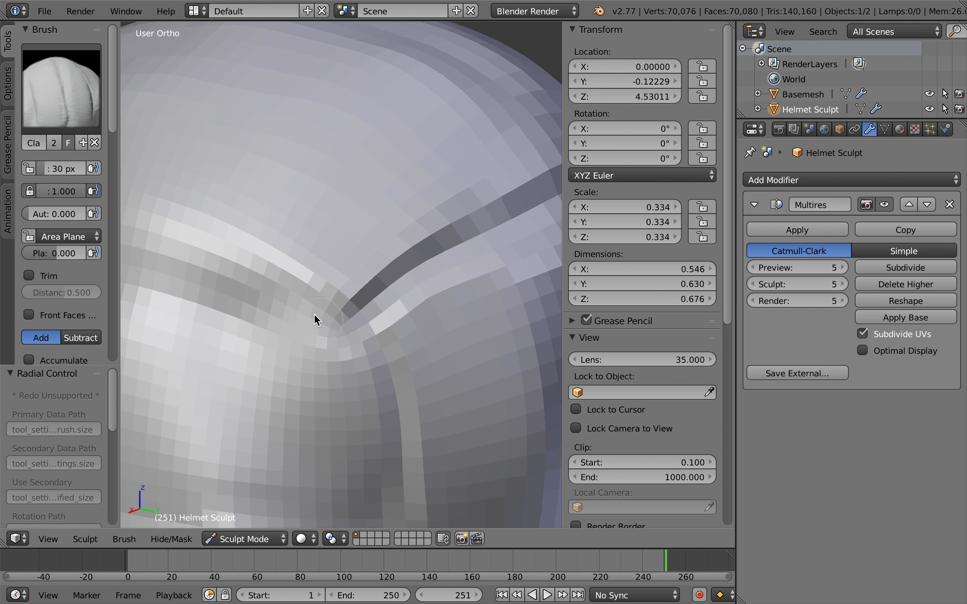
{"action": "scroll", "coordinate": [402, 412], "scroll_direction": "down", "scroll_amount": 4, "text": "ctrl"}
{"action": "key", "text": "f"}
{"action": "left_click", "coordinate": [365, 349]}
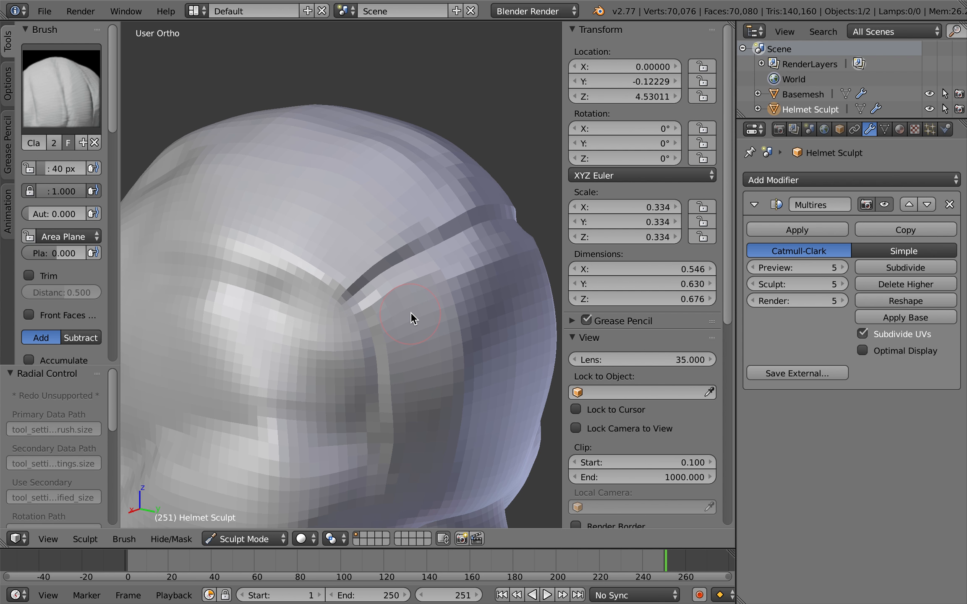
{"action": "scroll", "coordinate": [410, 317], "scroll_direction": "left", "scroll_amount": 6}
{"action": "scroll", "coordinate": [410, 312], "scroll_direction": "up", "scroll_amount": 8}
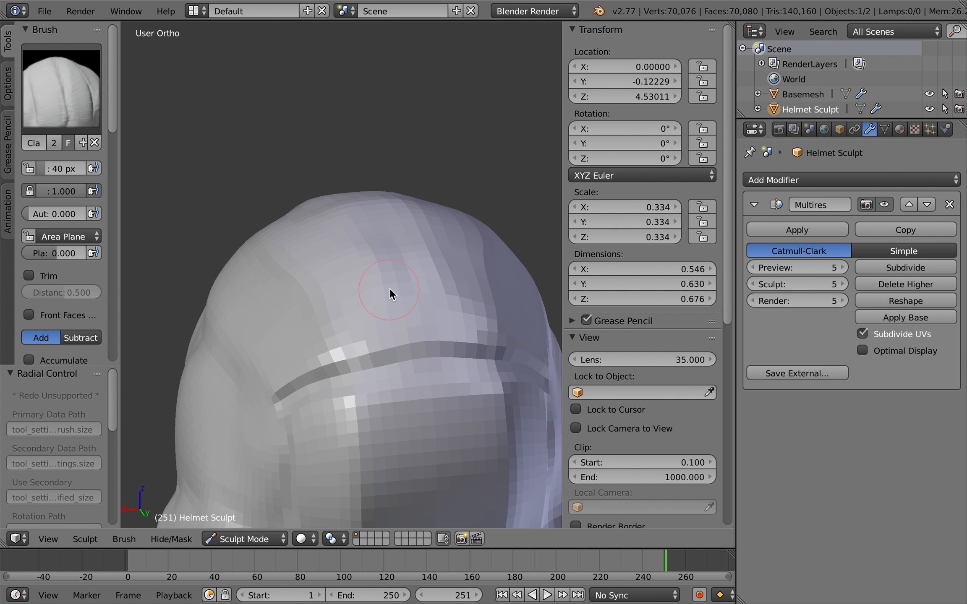
Set the brush size to 101 px and smooth the crown of the helmet
{"action": "key", "text": "f"}
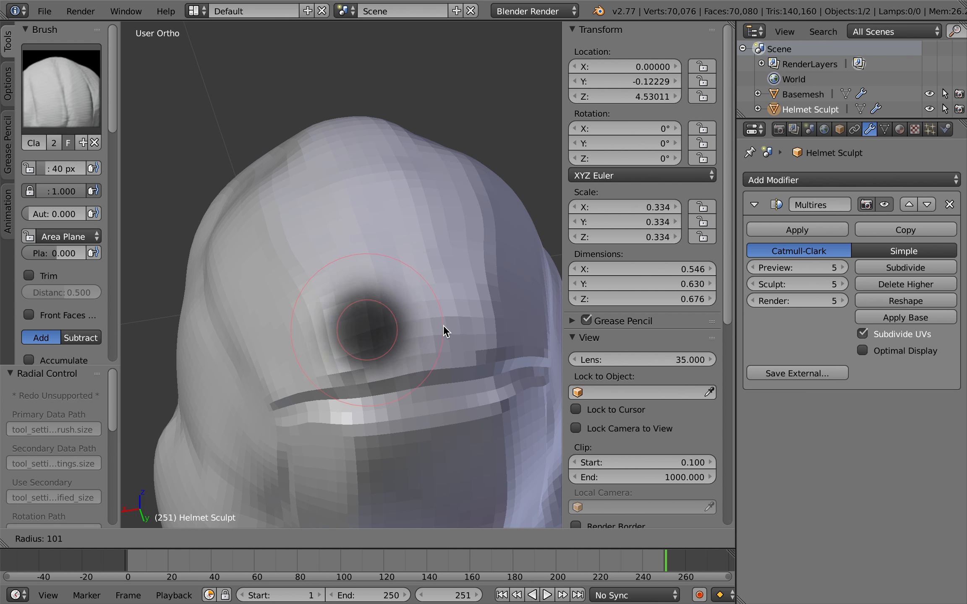
{"action": "left_click", "coordinate": [444, 325]}
{"action": "scroll", "coordinate": [444, 325], "scroll_direction": "up", "scroll_amount": 6}
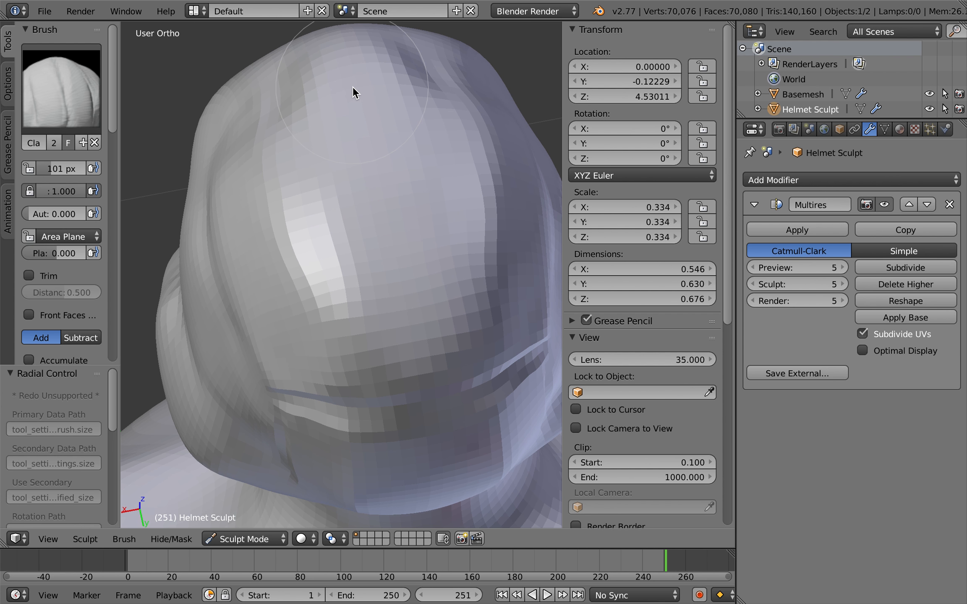
{"action": "scroll", "coordinate": [447, 228], "scroll_direction": "left", "scroll_amount": 10}
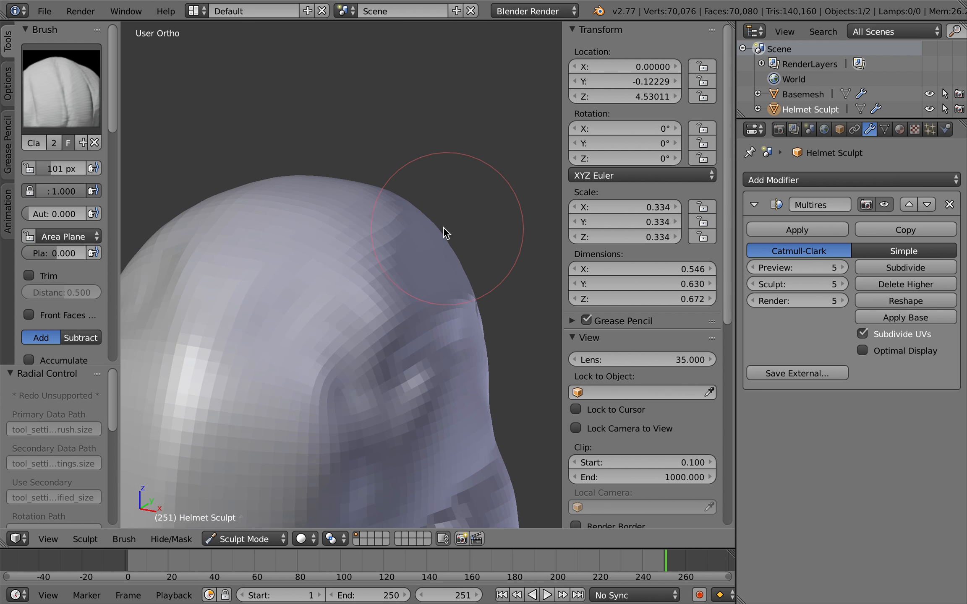
Switch to the Flatten/Contrast brush, try flattening the upper front side of the helmet, and undo the last stroke
{"action": "key", "text": "space"}
{"action": "left_click", "coordinate": [415, 169]}
{"action": "scroll", "coordinate": [410, 168], "scroll_direction": "up", "scroll_amount": 6}
{"action": "mouse_move", "coordinate": [447, 280]}
{"action": "left_mouse_down"}
{"action": "mouse_move", "coordinate": [179, 274]}
{"action": "mouse_move", "coordinate": [333, 271]}
{"action": "mouse_move", "coordinate": [321, 266]}
{"action": "mouse_move", "coordinate": [162, 291]}
{"action": "left_mouse_up"}
{"action": "scroll", "coordinate": [478, 254], "scroll_direction": "left", "scroll_amount": 8}
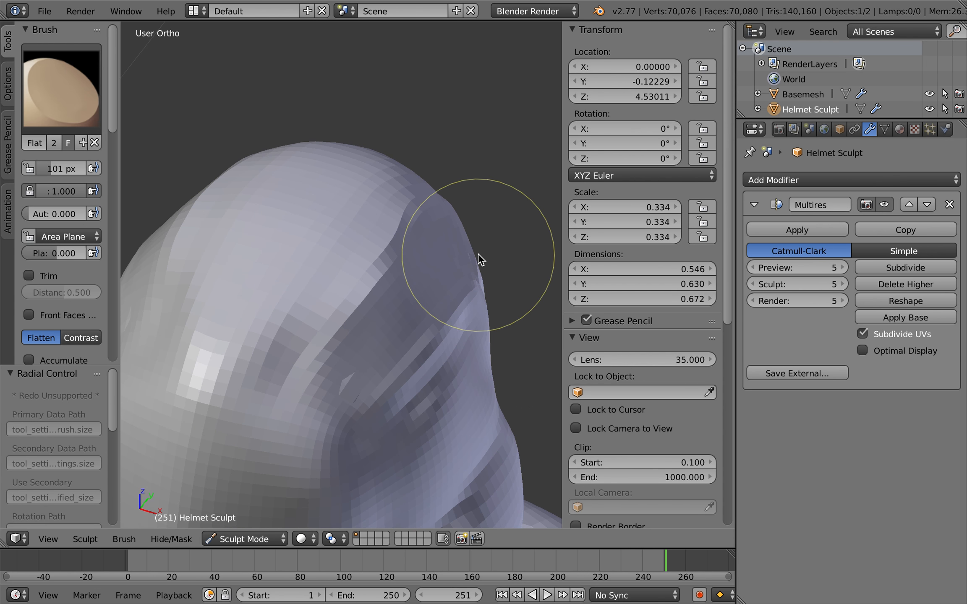
{"action": "scroll", "coordinate": [478, 254], "scroll_direction": "left", "scroll_amount": 2}
{"action": "key", "text": "ctrl+z"}
Flatten the upper front and crown of the helmet with the 101 px brush
{"action": "scroll", "coordinate": [445, 303], "scroll_direction": "right", "scroll_amount": 8}
{"action": "mouse_move", "coordinate": [448, 273]}
{"action": "left_mouse_down"}
{"action": "mouse_move", "coordinate": [275, 376]}
{"action": "mouse_move", "coordinate": [387, 305]}
{"action": "mouse_move", "coordinate": [432, 295]}
{"action": "left_mouse_up"}
{"action": "scroll", "coordinate": [342, 327], "scroll_direction": "left", "scroll_amount": 10}
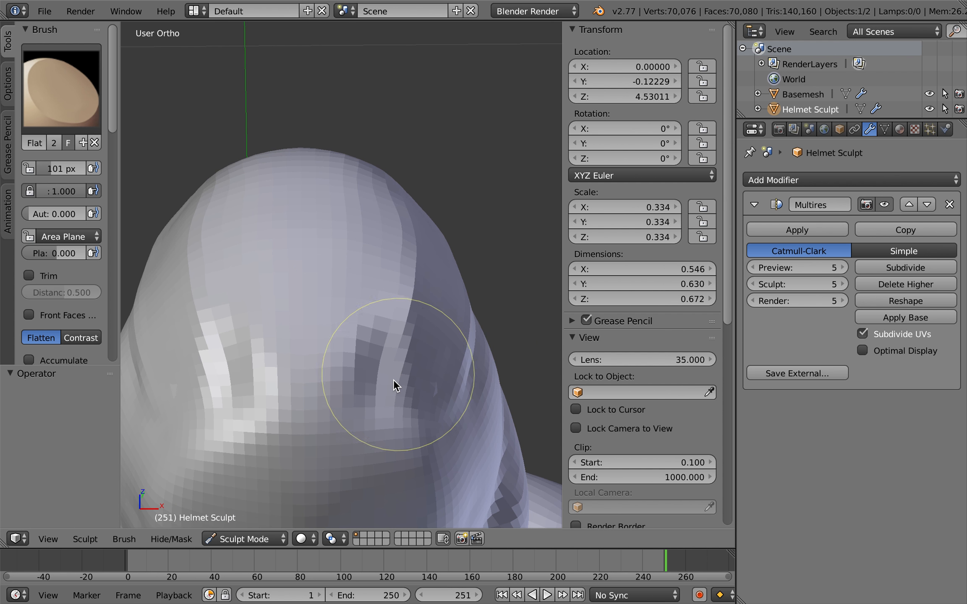
{"action": "scroll", "coordinate": [370, 392], "scroll_direction": "left", "scroll_amount": 5}
{"action": "mouse_move", "coordinate": [299, 235]}
{"action": "left_mouse_down"}
{"action": "mouse_move", "coordinate": [287, 419]}
{"action": "mouse_move", "coordinate": [315, 440]}
{"action": "mouse_move", "coordinate": [332, 258]}
{"action": "left_mouse_up"}
{"action": "mouse_move", "coordinate": [342, 176]}
{"action": "left_mouse_down"}
{"action": "mouse_move", "coordinate": [255, 410]}
{"action": "mouse_move", "coordinate": [276, 185]}
{"action": "left_mouse_up"}
{"action": "scroll", "coordinate": [358, 173], "scroll_direction": "left", "scroll_amount": 10}
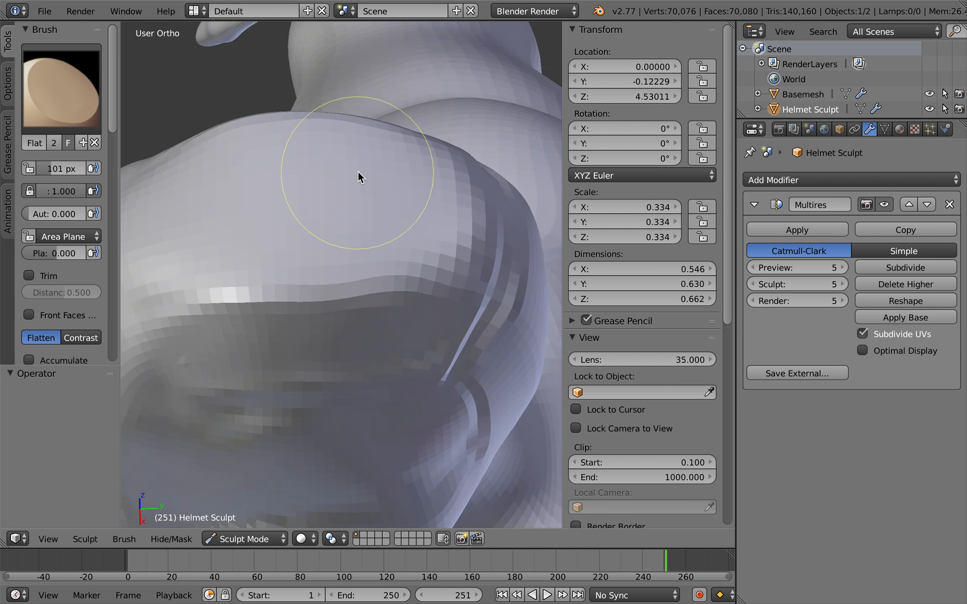
Flatten the brow edge beside the helmet's side groove with the 101 px Flatten/Contrast brush
{"action": "scroll", "coordinate": [357, 171], "scroll_direction": "left", "scroll_amount": 5}
{"action": "mouse_move", "coordinate": [416, 296]}
{"action": "left_mouse_down"}
{"action": "mouse_move", "coordinate": [440, 297]}
{"action": "mouse_move", "coordinate": [452, 271]}
{"action": "mouse_move", "coordinate": [377, 276]}
{"action": "mouse_move", "coordinate": [437, 270]}
{"action": "left_mouse_up"}
{"action": "scroll", "coordinate": [459, 222], "scroll_direction": "down", "scroll_amount": 10}
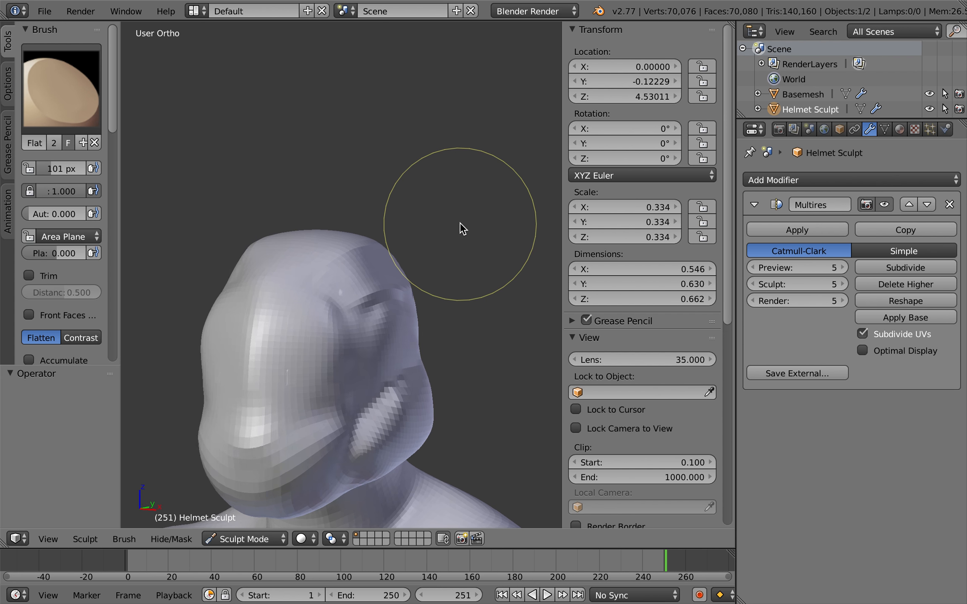
Examine the flattened helmet from the front and side, checking the brow and side grooves
{"action": "scroll", "coordinate": [459, 222], "scroll_direction": "left", "scroll_amount": 5}
{"action": "scroll", "coordinate": [459, 222], "scroll_direction": "up", "scroll_amount": 3}
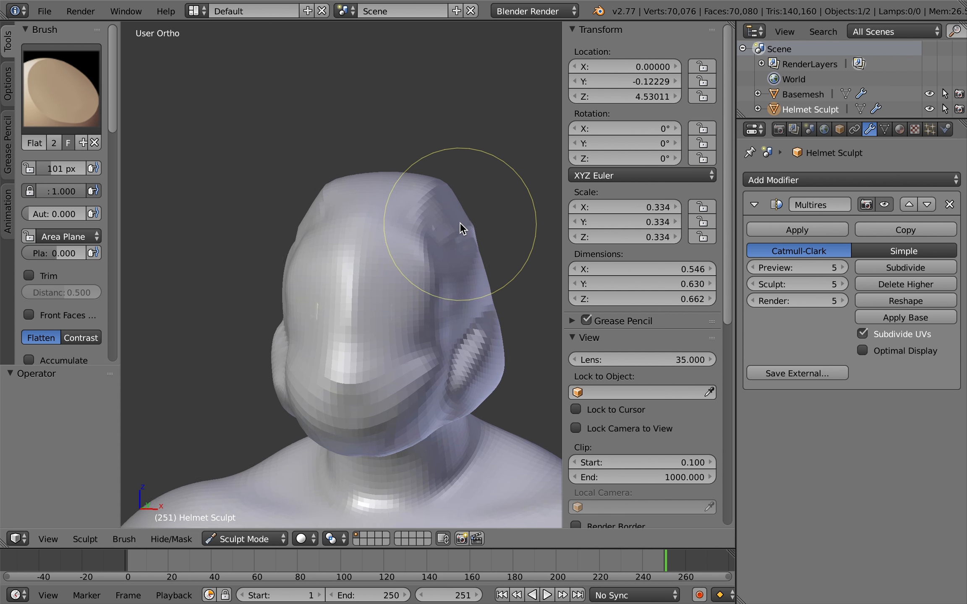
{"action": "key", "text": "KP_3"}
{"action": "scroll", "coordinate": [476, 288], "scroll_direction": "down", "scroll_amount": 3, "text": "shift"}
{"action": "scroll", "coordinate": [477, 288], "scroll_direction": "left", "scroll_amount": 4}
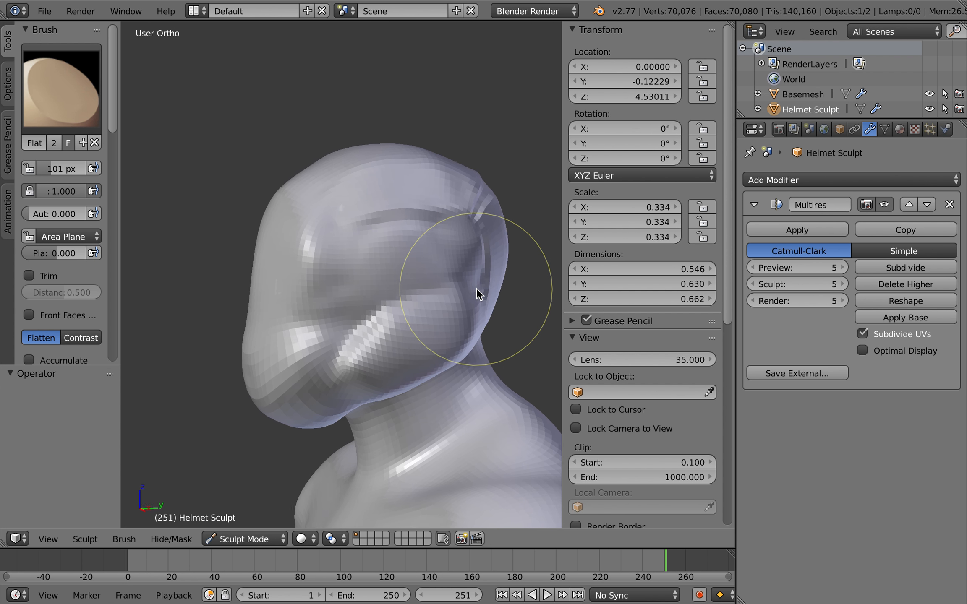
{"action": "scroll", "coordinate": [477, 288], "scroll_direction": "left", "scroll_amount": 6}
{"action": "scroll", "coordinate": [477, 288], "scroll_direction": "up", "scroll_amount": 4}
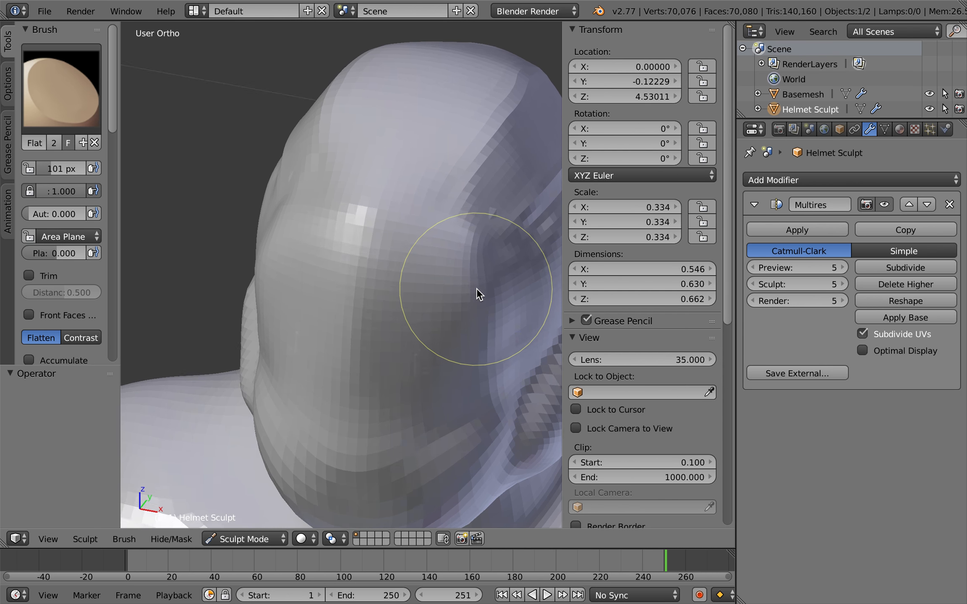
{"action": "scroll", "coordinate": [485, 232], "scroll_direction": "up", "scroll_amount": 3, "text": "shift"}
{"action": "scroll", "coordinate": [484, 231], "scroll_direction": "right", "scroll_amount": 3, "text": "shift"}
Switch to the Clay Strips brush at 64 px and sculpt a horizontal brow band across the helmet's upper front
{"action": "left_click", "coordinate": [89, 80]}
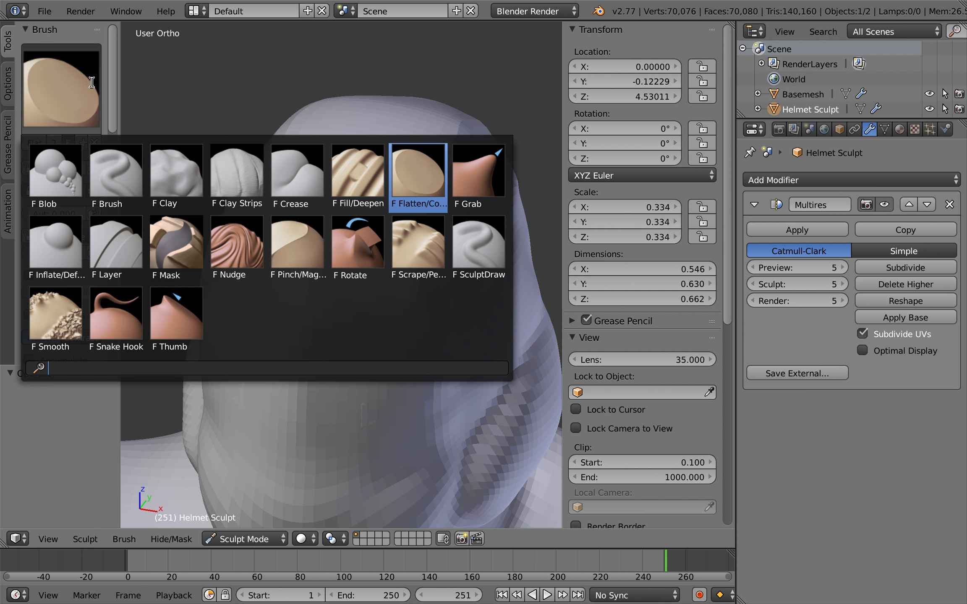
{"action": "left_click", "coordinate": [255, 179]}
{"action": "key", "text": "f"}
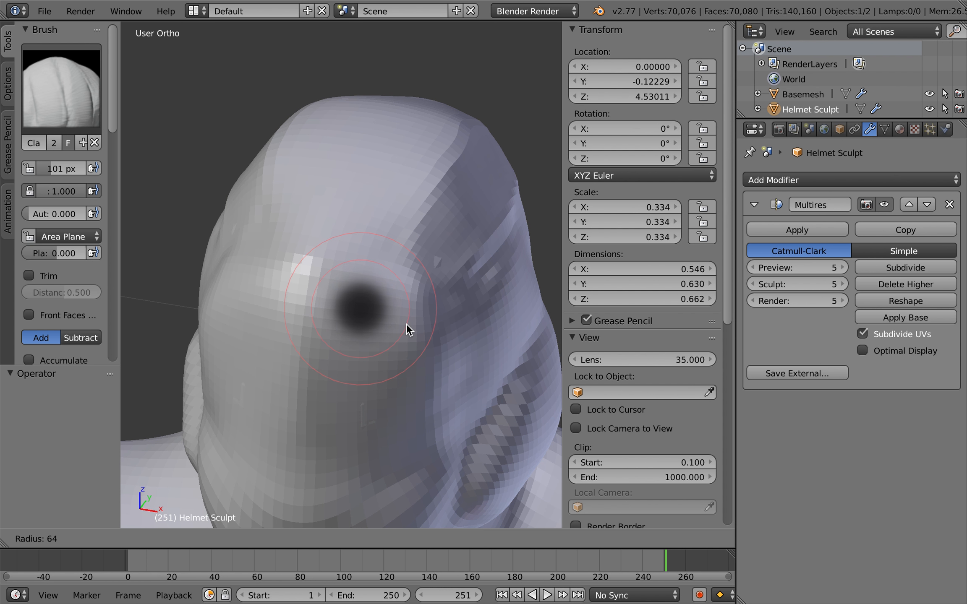
{"action": "left_click", "coordinate": [406, 323]}
{"action": "scroll", "coordinate": [407, 323], "scroll_direction": "up", "scroll_amount": 5}
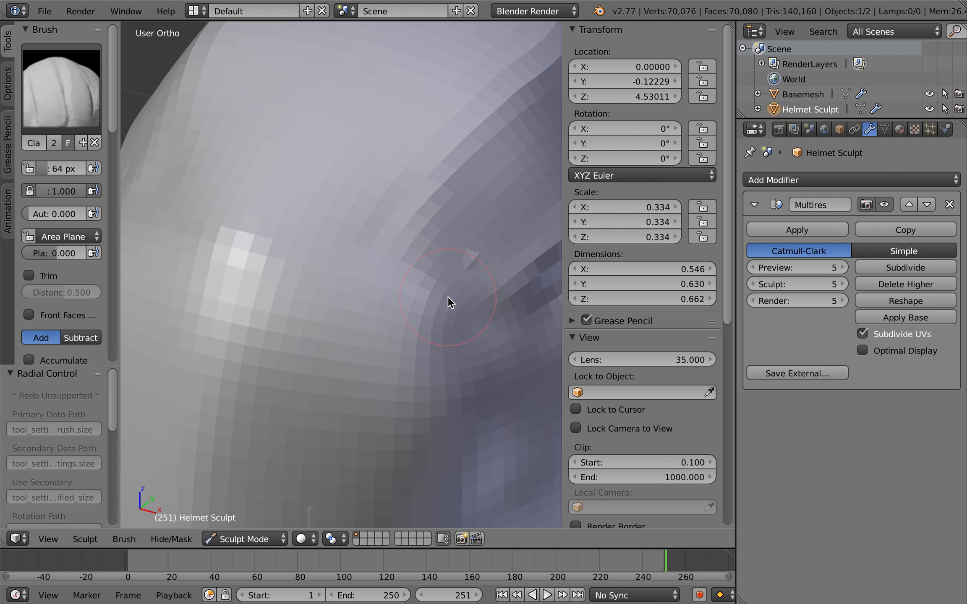
{"action": "scroll", "coordinate": [447, 297], "scroll_direction": "right", "scroll_amount": 10}
{"action": "scroll", "coordinate": [448, 297], "scroll_direction": "left", "scroll_amount": 4, "text": "shift"}
{"action": "mouse_move", "coordinate": [332, 280]}
{"action": "left_mouse_down"}
{"action": "mouse_move", "coordinate": [326, 289]}
{"action": "mouse_move", "coordinate": [282, 241]}
{"action": "left_mouse_up"}
{"action": "mouse_move", "coordinate": [400, 223]}
{"action": "middle_mouse_down"}
{"action": "mouse_move", "coordinate": [496, 224]}
{"action": "mouse_move", "coordinate": [513, 208]}
{"action": "mouse_move", "coordinate": [261, 252]}
{"action": "mouse_move", "coordinate": [290, 243]}
{"action": "middle_mouse_up"}
{"action": "left_click_drag", "start_coordinate": [331, 234], "coordinate": [282, 153]}
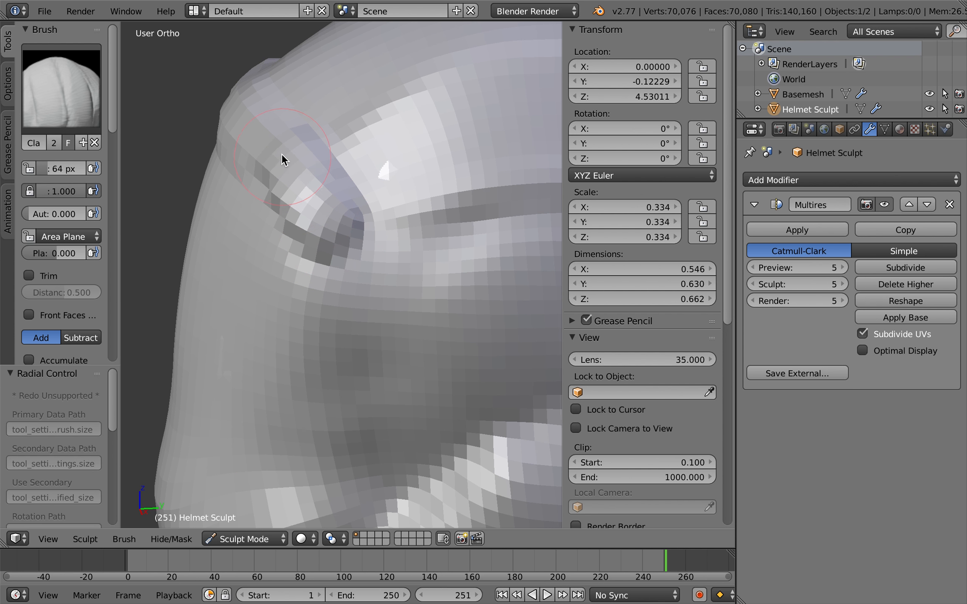
{"action": "middle_click_drag", "start_coordinate": [312, 158], "coordinate": [310, 163]}
{"action": "left_click_drag", "start_coordinate": [310, 163], "coordinate": [191, 118]}
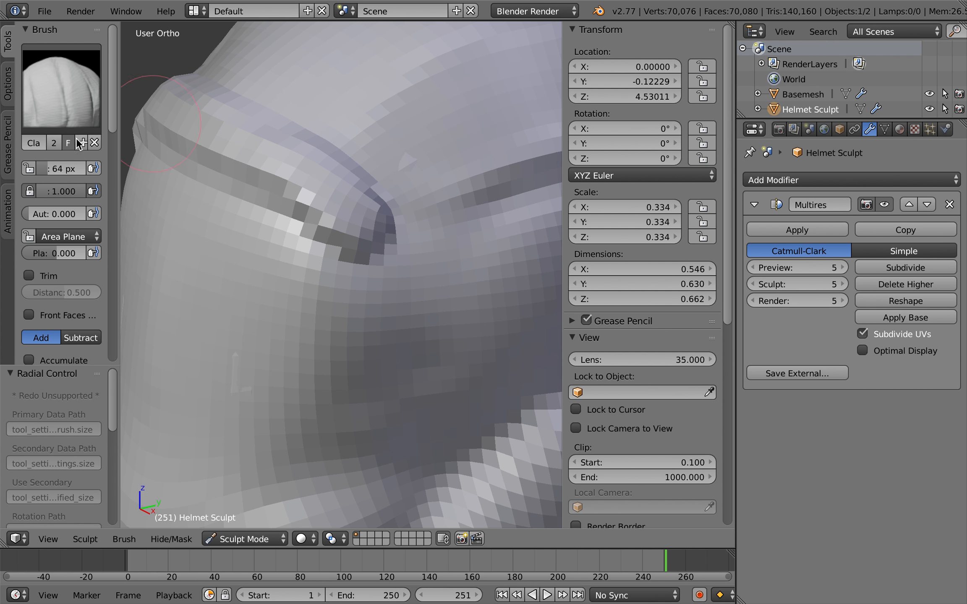
Switch to the Flatten/Contrast brush at 35 px and flatten the stepped edges of the brow band
{"action": "left_click", "coordinate": [94, 120]}
{"action": "left_click", "coordinate": [479, 176]}
{"action": "key", "text": "f"}
{"action": "left_click", "coordinate": [342, 204]}
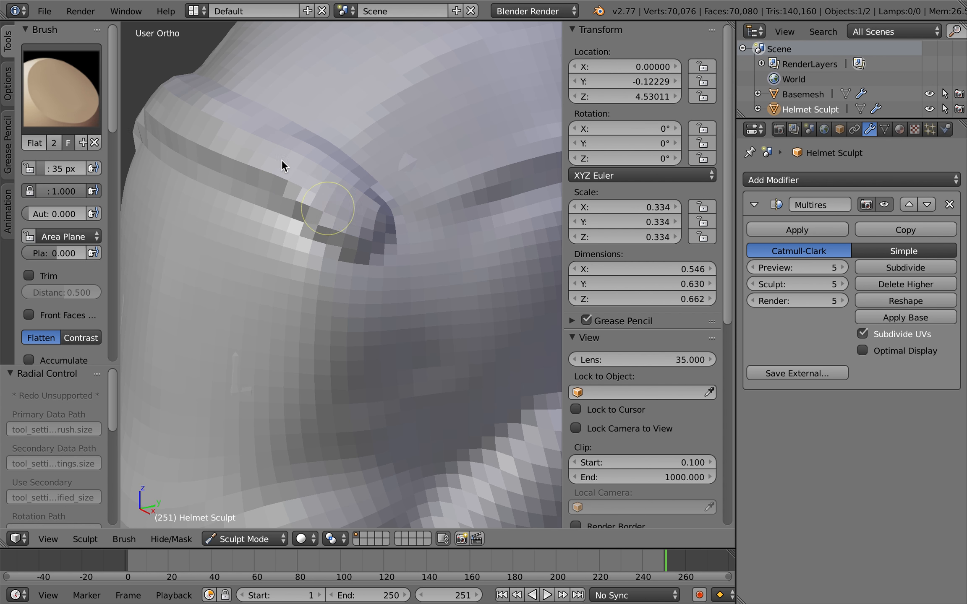
{"action": "scroll", "coordinate": [389, 180], "scroll_direction": "left", "scroll_amount": 5, "text": "shift"}
{"action": "scroll", "coordinate": [388, 181], "scroll_direction": "left", "scroll_amount": 8}
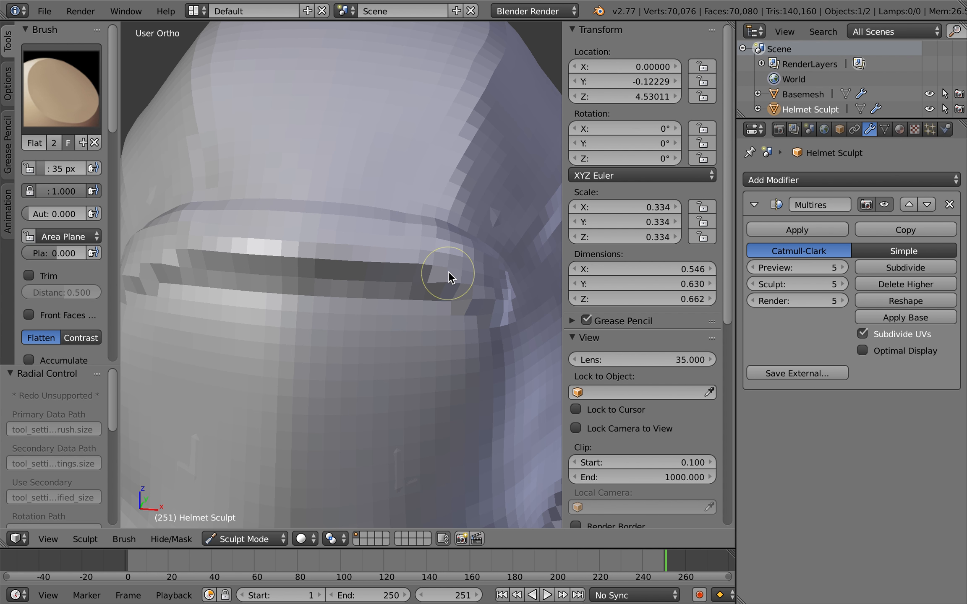
Examine the brow band and the lower face of the helmet from the front and both sides
{"action": "scroll", "coordinate": [448, 271], "scroll_direction": "down", "scroll_amount": 10, "text": "ctrl"}
{"action": "scroll", "coordinate": [448, 271], "scroll_direction": "right", "scroll_amount": 8}
{"action": "key", "text": "3"}
{"action": "scroll", "coordinate": [480, 289], "scroll_direction": "left", "scroll_amount": 8}
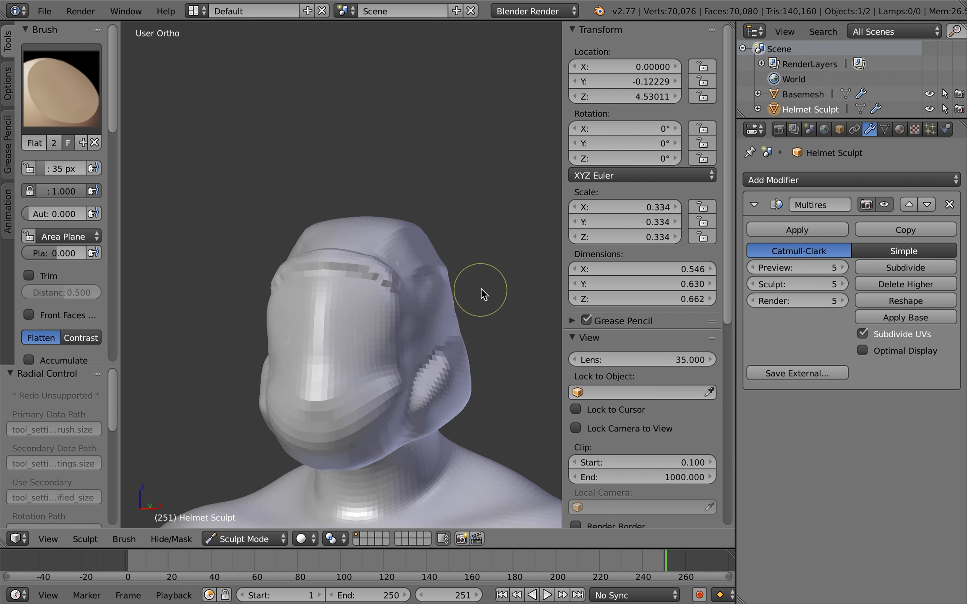
{"action": "scroll", "coordinate": [481, 289], "scroll_direction": "left", "scroll_amount": 6}
{"action": "scroll", "coordinate": [481, 289], "scroll_direction": "right", "scroll_amount": 6}
{"action": "scroll", "coordinate": [482, 289], "scroll_direction": "up", "scroll_amount": 8, "text": "ctrl"}
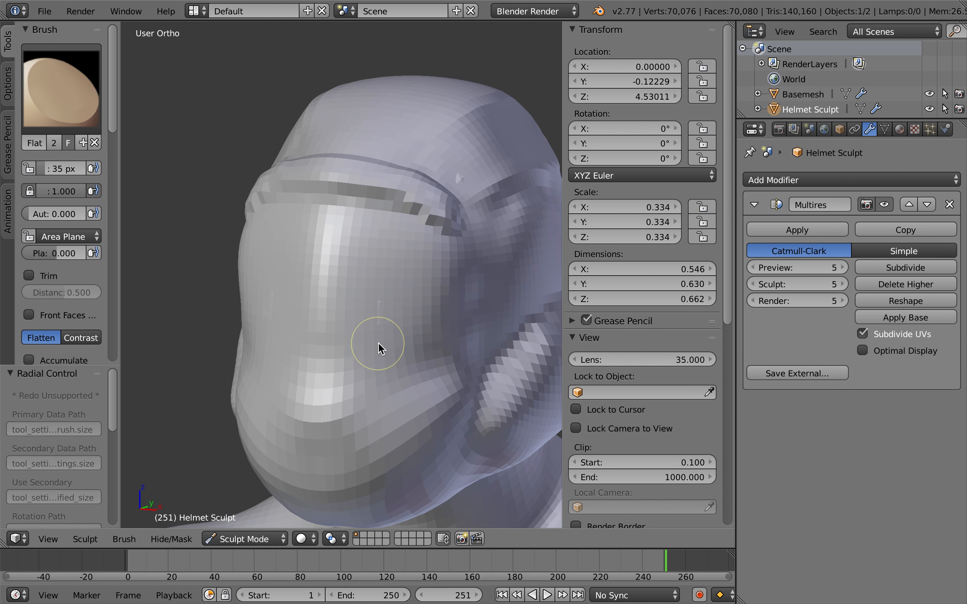
{"action": "scroll", "coordinate": [378, 342], "scroll_direction": "down", "scroll_amount": 5, "text": "shift"}
{"action": "scroll", "coordinate": [421, 341], "scroll_direction": "right", "scroll_amount": 4}
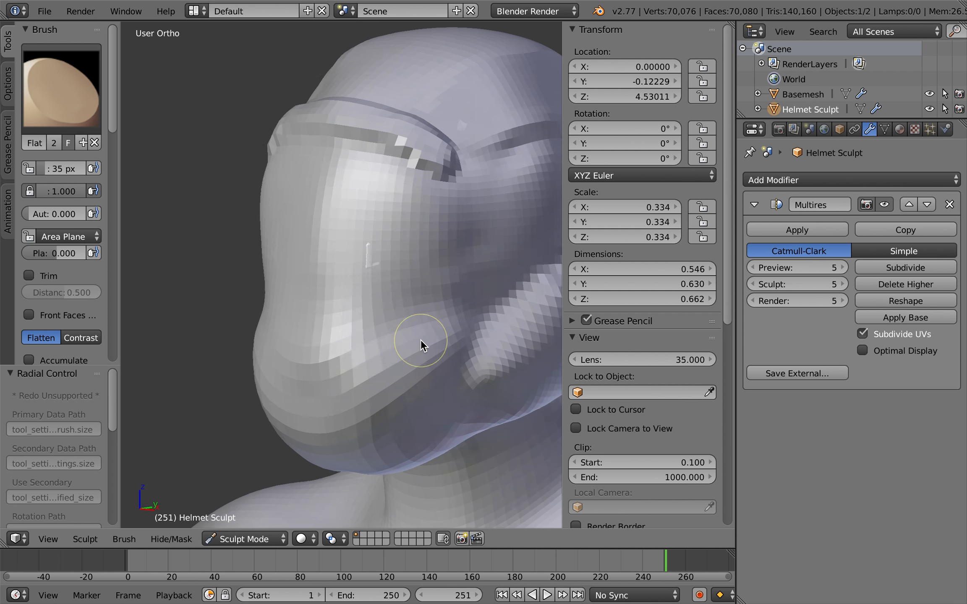
{"action": "scroll", "coordinate": [421, 345], "scroll_direction": "right", "scroll_amount": 3}
{"action": "scroll", "coordinate": [421, 345], "scroll_direction": "left", "scroll_amount": 10}
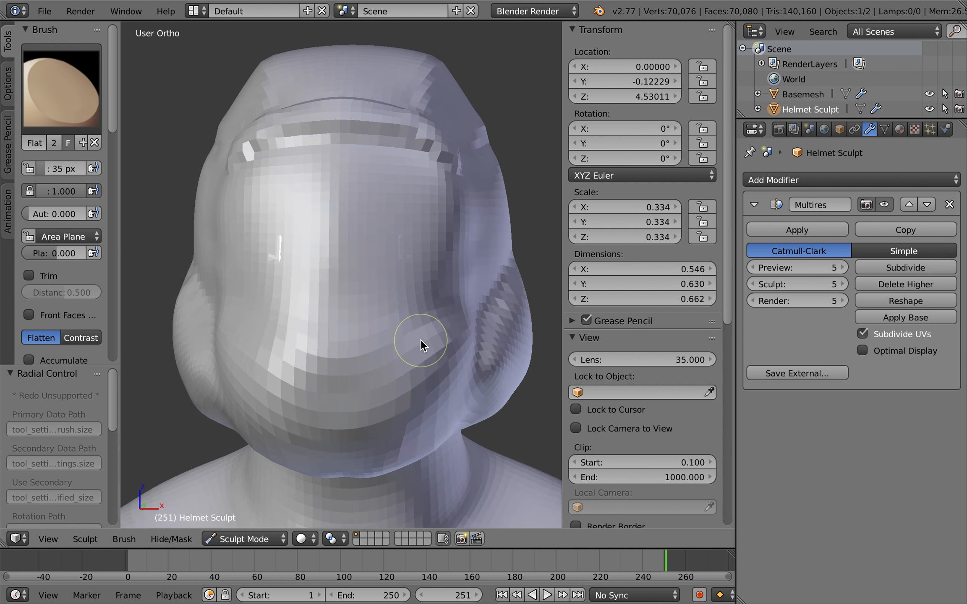
{"action": "scroll", "coordinate": [421, 345], "scroll_direction": "right", "scroll_amount": 2}
Switch to the Clay Strips brush, set its size to 22 px, and frame the lower cheek ridge up close
{"action": "left_click", "coordinate": [62, 91]}
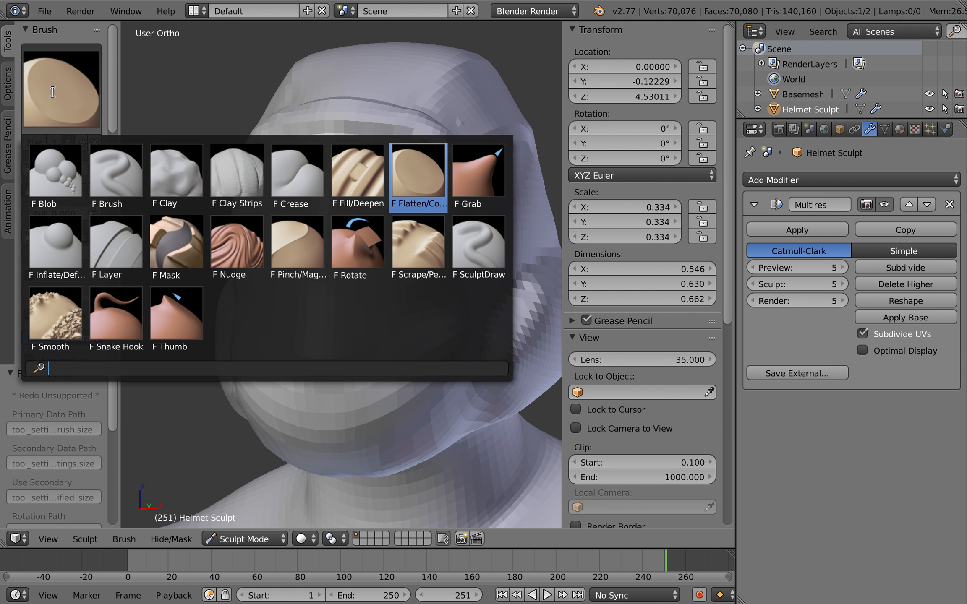
{"action": "left_click", "coordinate": [237, 180]}
{"action": "key", "text": "f"}
{"action": "left_click", "coordinate": [440, 347]}
{"action": "scroll", "coordinate": [440, 347], "scroll_direction": "right", "scroll_amount": 2, "text": "shift"}
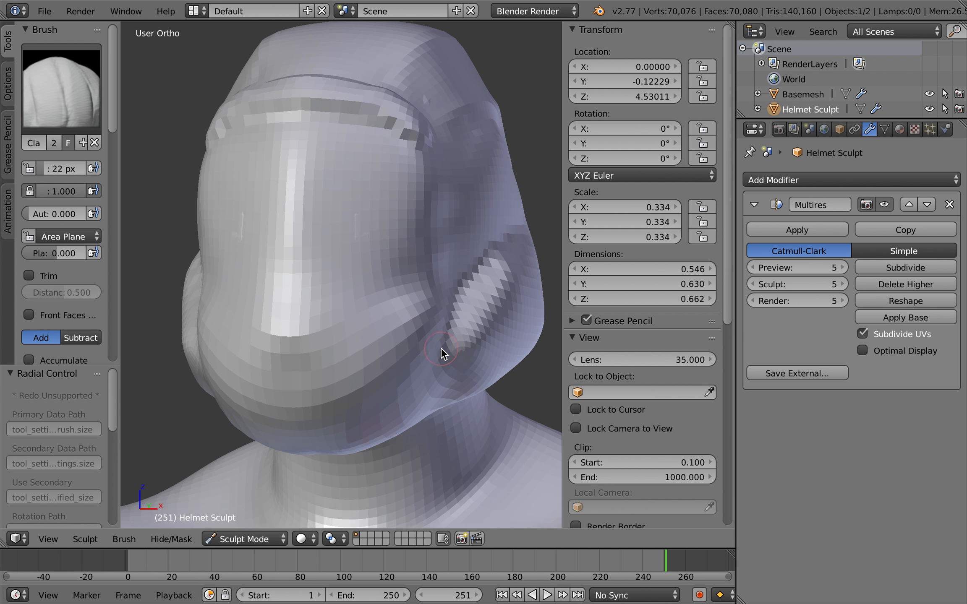
{"action": "scroll", "coordinate": [441, 347], "scroll_direction": "up", "scroll_amount": 5, "text": "ctrl"}
{"action": "middle_click_drag", "start_coordinate": [469, 302], "coordinate": [444, 310]}
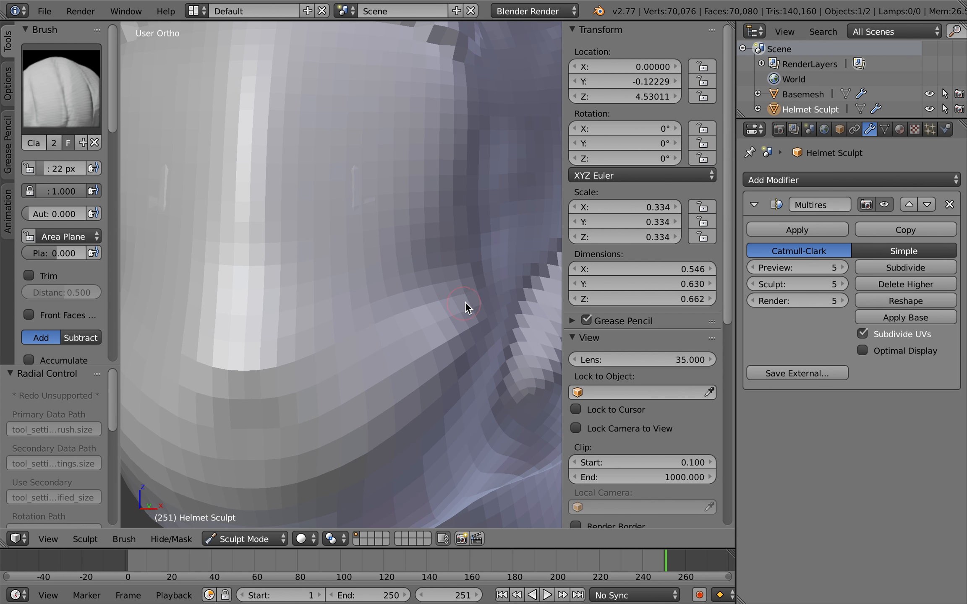
{"action": "scroll", "coordinate": [473, 353], "scroll_direction": "down", "scroll_amount": 4}
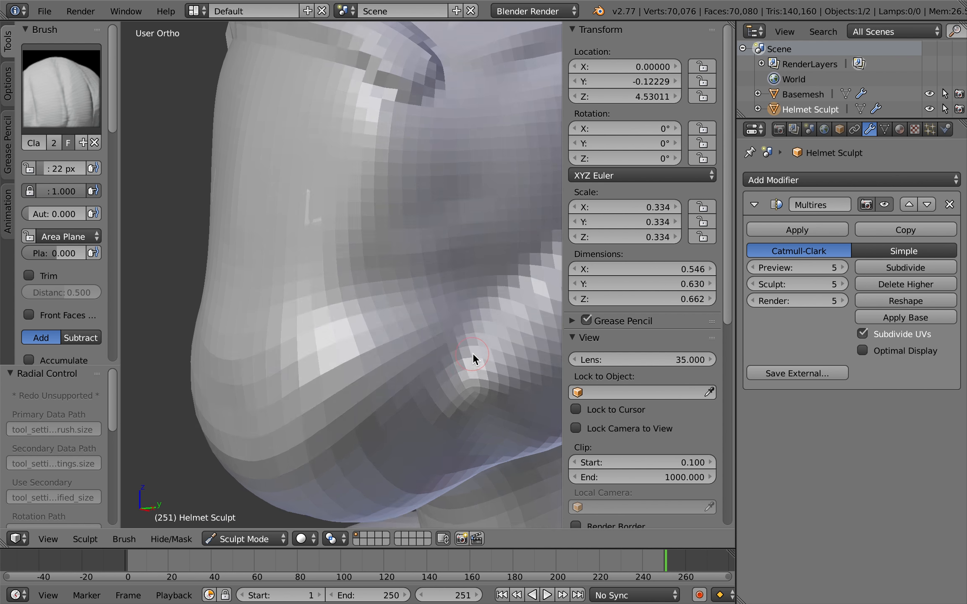
Set the brush size to 24 px and build up the ridge running from the cheek around to the chin
{"action": "key", "text": "f"}
{"action": "left_click", "coordinate": [379, 356]}
{"action": "middle_click_drag", "start_coordinate": [379, 356], "coordinate": [384, 356]}
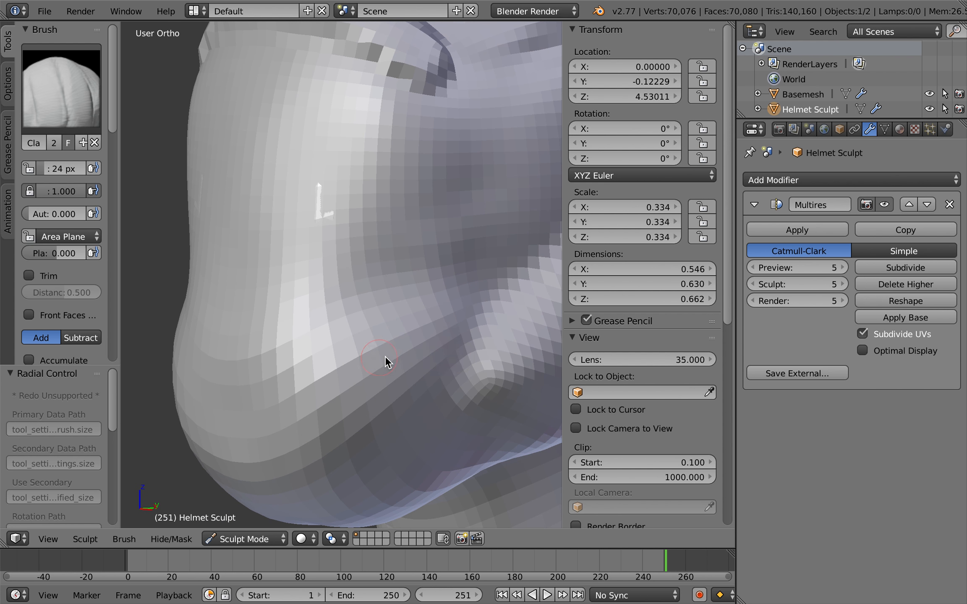
{"action": "left_click_drag", "start_coordinate": [452, 376], "coordinate": [261, 376]}
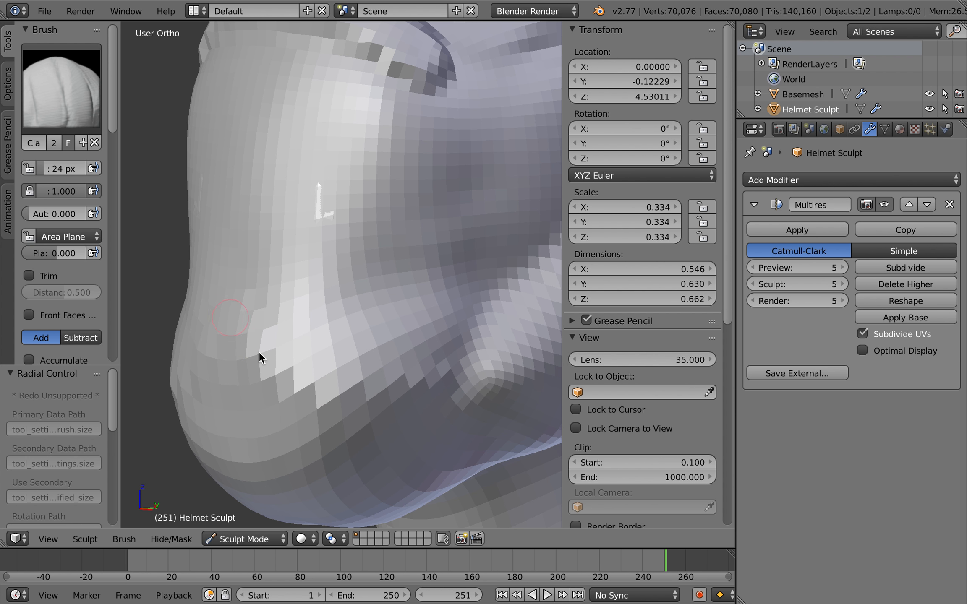
{"action": "mouse_move", "coordinate": [312, 388]}
{"action": "left_mouse_down"}
{"action": "mouse_move", "coordinate": [273, 331]}
{"action": "mouse_move", "coordinate": [364, 392]}
{"action": "mouse_move", "coordinate": [389, 387]}
{"action": "left_mouse_up"}
{"action": "middle_click_drag", "start_coordinate": [379, 391], "coordinate": [455, 313]}
{"action": "scroll", "coordinate": [466, 314], "scroll_direction": "left", "scroll_amount": 10}
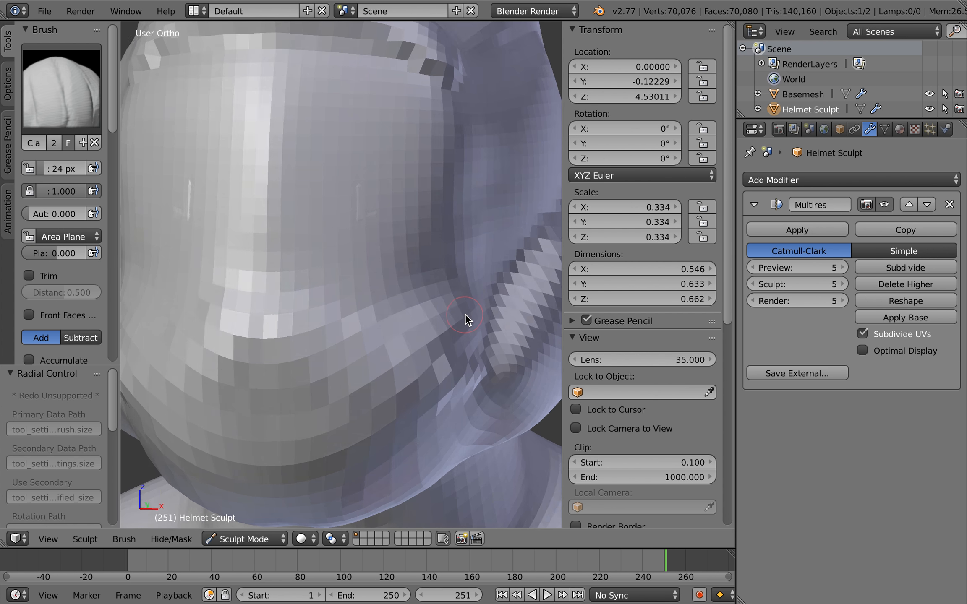
Enlarge the brush to 88 px, rework the cheek ridge's upper edge, and smooth the face surface above it
{"action": "scroll", "coordinate": [465, 314], "scroll_direction": "right", "scroll_amount": 10}
{"action": "scroll", "coordinate": [465, 319], "scroll_direction": "up", "scroll_amount": 5}
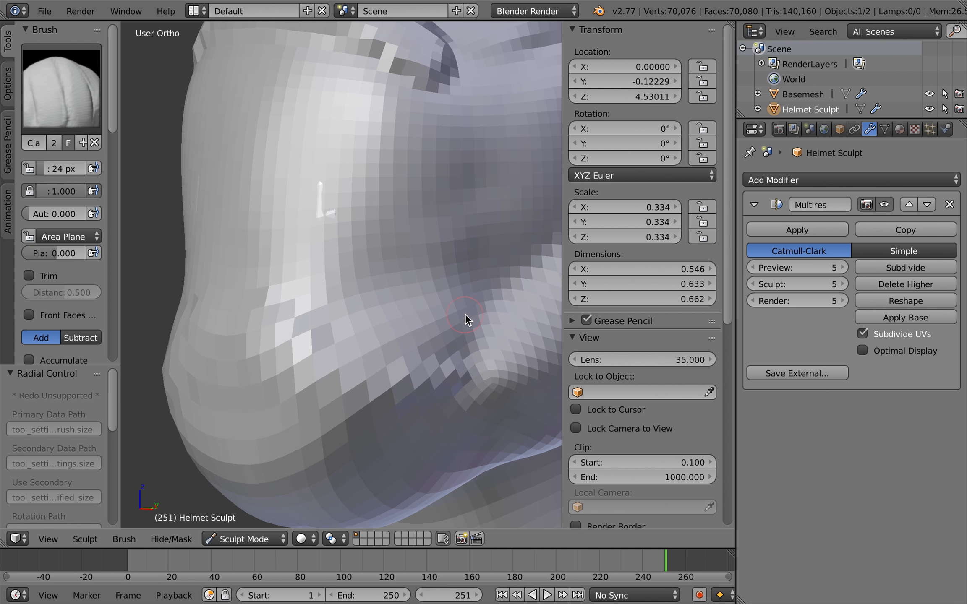
{"action": "key", "text": "f"}
{"action": "left_click", "coordinate": [480, 339]}
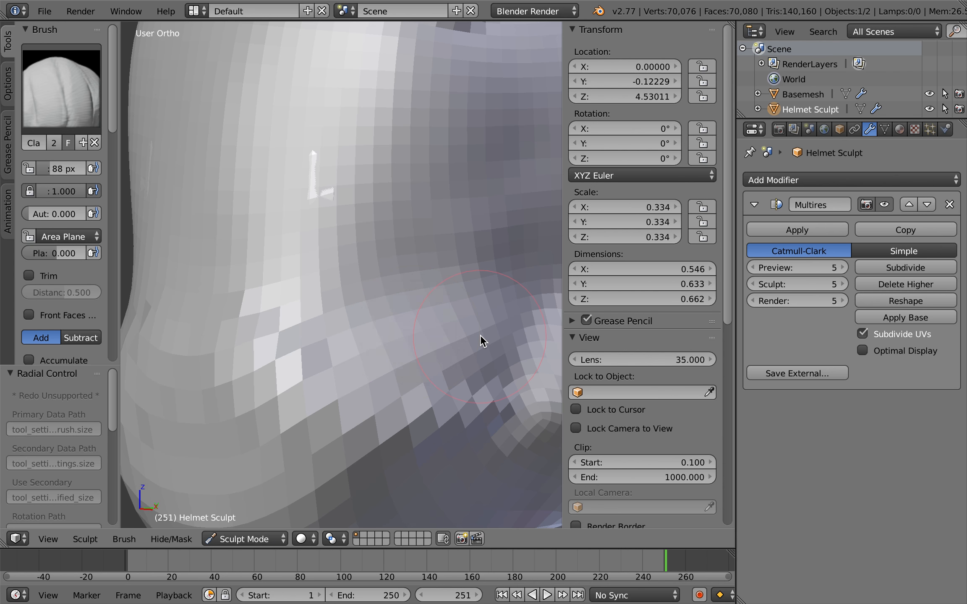
{"action": "scroll", "coordinate": [480, 338], "scroll_direction": "right", "scroll_amount": 10}
{"action": "scroll", "coordinate": [412, 337], "scroll_direction": "left", "scroll_amount": 5}
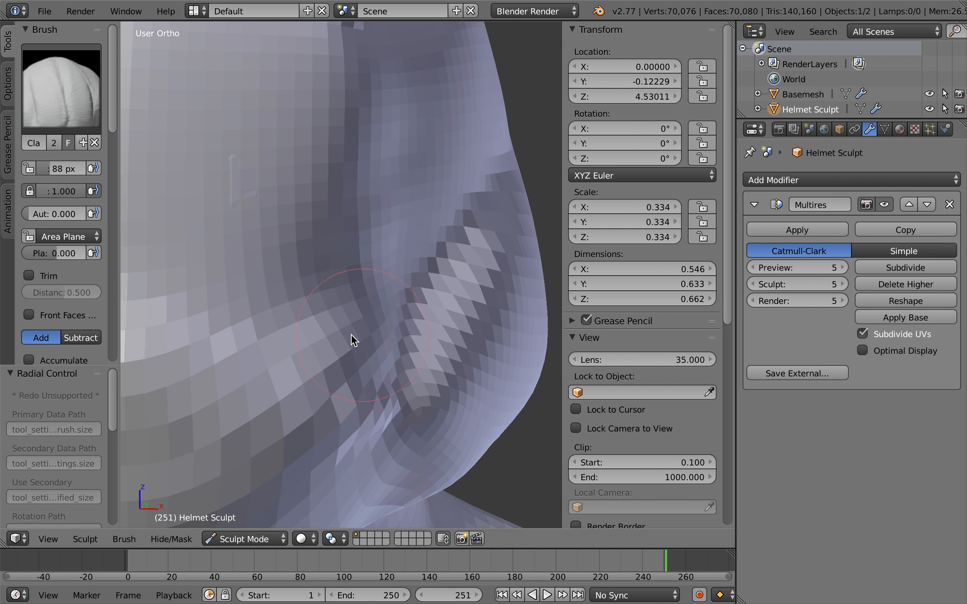
{"action": "mouse_move", "coordinate": [288, 330]}
{"action": "left_mouse_down"}
{"action": "mouse_move", "coordinate": [315, 360]}
{"action": "mouse_move", "coordinate": [368, 312]}
{"action": "left_mouse_up"}
{"action": "scroll", "coordinate": [370, 311], "scroll_direction": "right", "scroll_amount": 5}
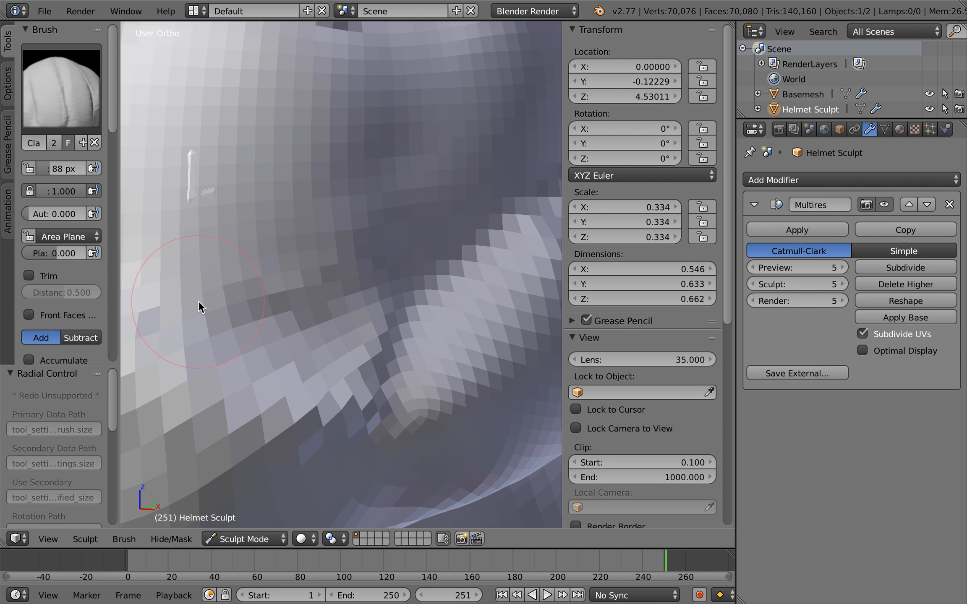
{"action": "mouse_move", "coordinate": [228, 302]}
{"action": "left_mouse_down", "text": "shift"}
{"action": "mouse_move", "coordinate": [303, 316]}
{"action": "mouse_move", "coordinate": [388, 220]}
{"action": "mouse_move", "coordinate": [413, 219]}
{"action": "mouse_move", "coordinate": [365, 197]}
{"action": "mouse_move", "coordinate": [375, 102]}
{"action": "mouse_move", "coordinate": [277, 240]}
{"action": "mouse_move", "coordinate": [186, 178]}
{"action": "left_mouse_up", "text": "shift"}
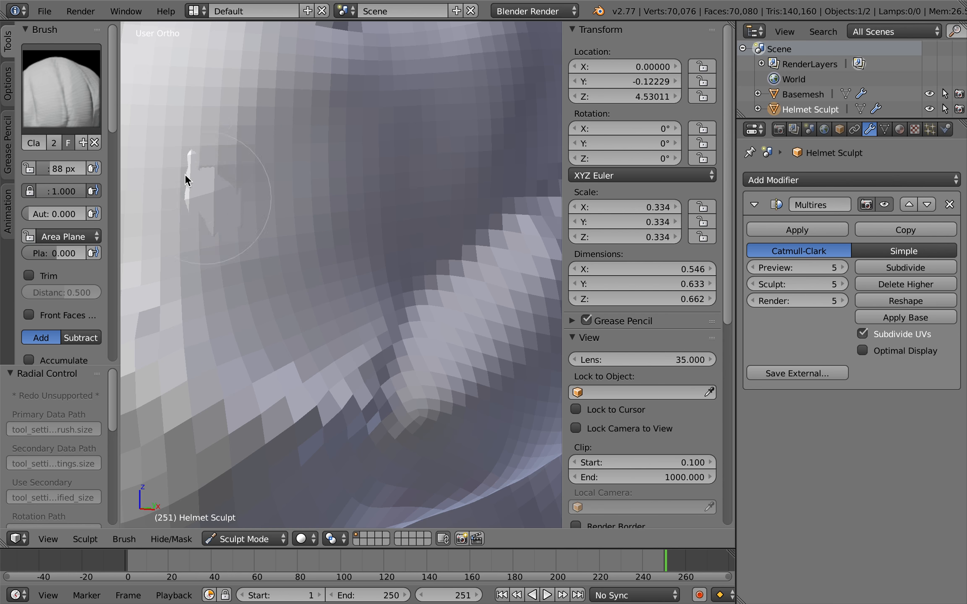
Build up clay over the small bumps on the front faceplate and smooth the surface with the 88 px brush
{"action": "scroll", "coordinate": [365, 262], "scroll_direction": "down", "scroll_amount": 5}
{"action": "scroll", "coordinate": [293, 219], "scroll_direction": "left", "scroll_amount": 8}
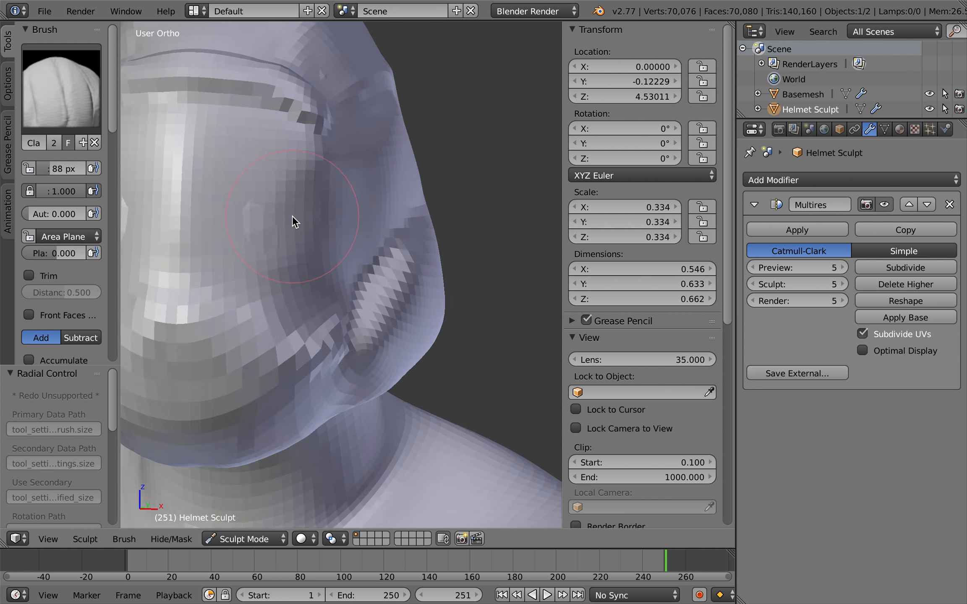
{"action": "scroll", "coordinate": [305, 259], "scroll_direction": "down", "scroll_amount": 2, "text": "ctrl"}
{"action": "scroll", "coordinate": [305, 259], "scroll_direction": "left", "scroll_amount": 3, "text": "shift"}
{"action": "scroll", "coordinate": [370, 232], "scroll_direction": "right", "scroll_amount": 6}
{"action": "scroll", "coordinate": [370, 232], "scroll_direction": "left", "scroll_amount": 6}
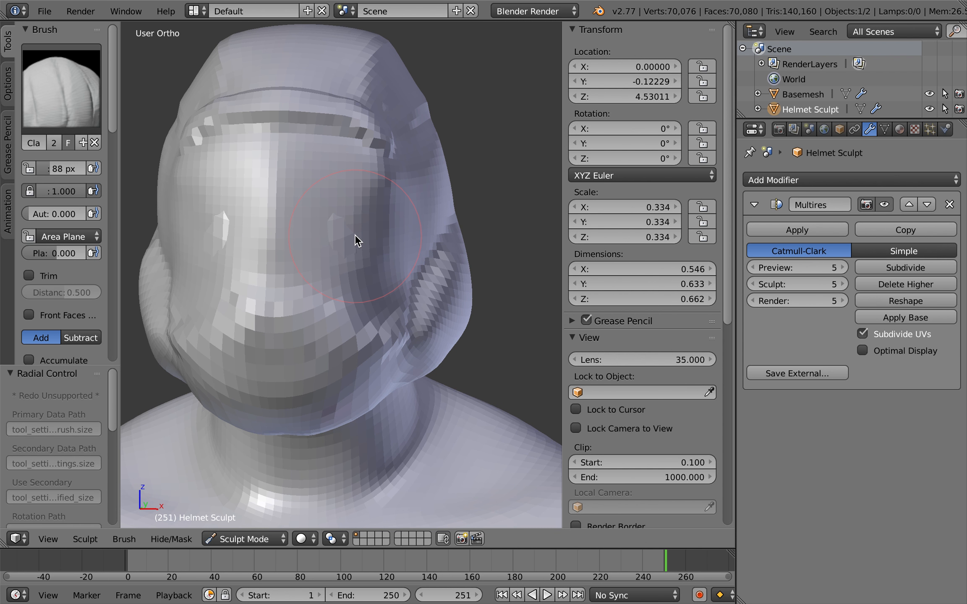
{"action": "scroll", "coordinate": [357, 238], "scroll_direction": "up", "scroll_amount": 6}
{"action": "scroll", "coordinate": [369, 264], "scroll_direction": "down", "scroll_amount": 3}
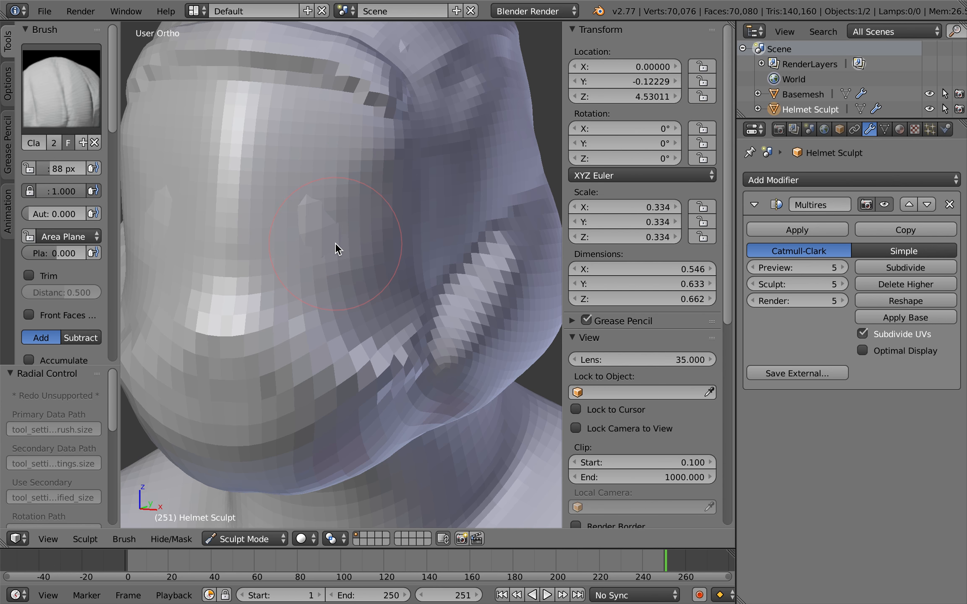
{"action": "mouse_move", "coordinate": [335, 244]}
{"action": "left_mouse_down"}
{"action": "mouse_move", "coordinate": [303, 217]}
{"action": "mouse_move", "coordinate": [332, 244]}
{"action": "left_mouse_up"}
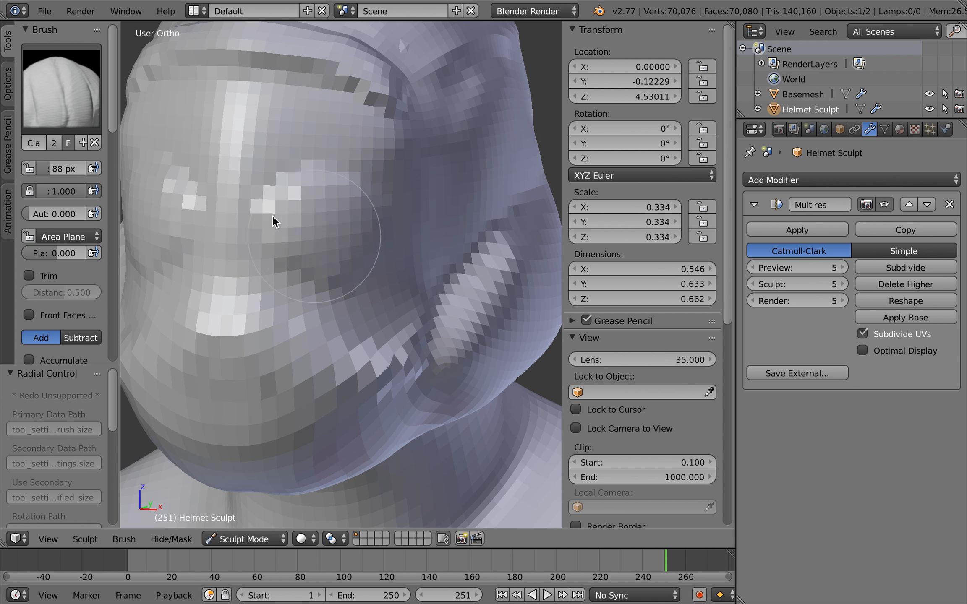
{"action": "key", "text": "ctrl+z"}
{"action": "key", "text": "ctrl+z"}
{"action": "key", "text": "ctrl+z"}
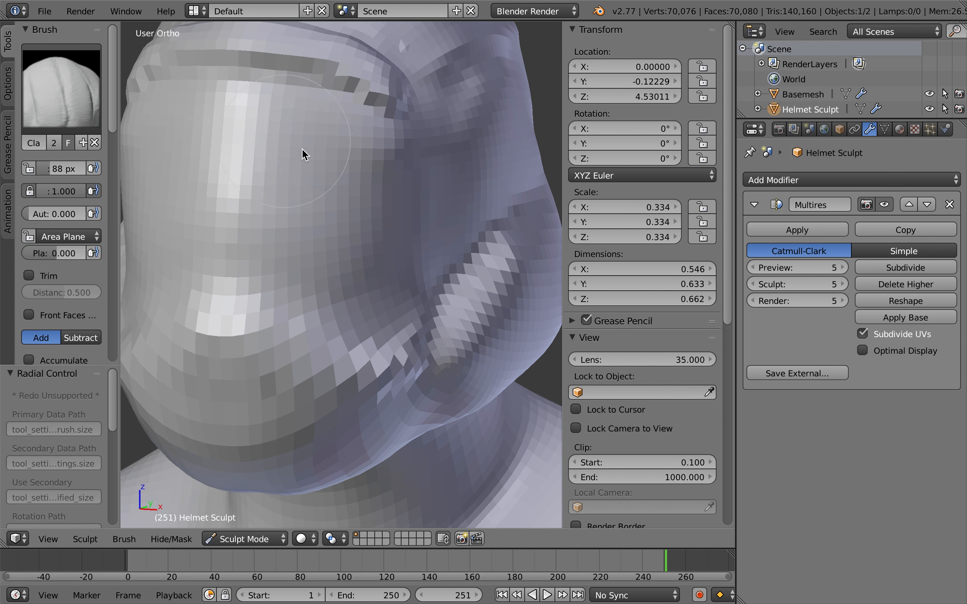
Examine the chin and cheek ridge of the helmet from the front and side
{"action": "scroll", "coordinate": [349, 274], "scroll_direction": "right", "scroll_amount": 10}
{"action": "scroll", "coordinate": [350, 275], "scroll_direction": "down", "scroll_amount": 3, "text": "shift"}
{"action": "scroll", "coordinate": [350, 274], "scroll_direction": "left", "scroll_amount": 10}
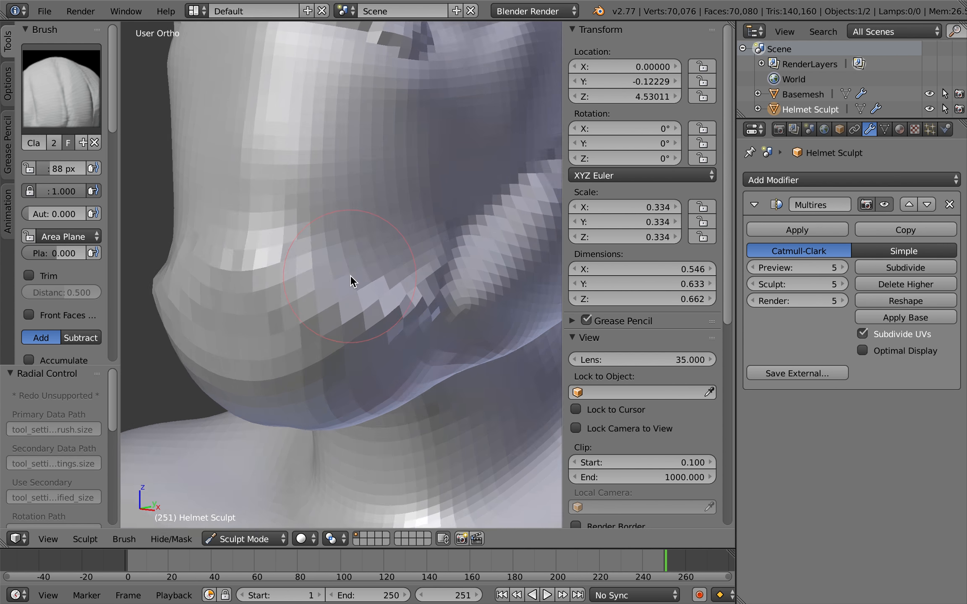
{"action": "scroll", "coordinate": [350, 275], "scroll_direction": "left", "scroll_amount": 2}
{"action": "scroll", "coordinate": [320, 321], "scroll_direction": "left", "scroll_amount": 10}
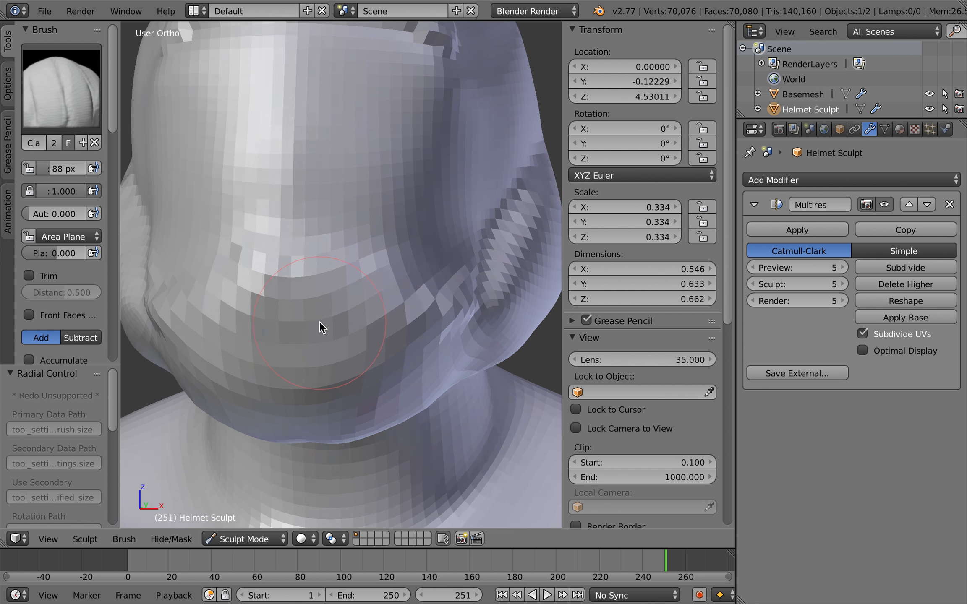
{"action": "scroll", "coordinate": [319, 322], "scroll_direction": "down", "scroll_amount": 5}
{"action": "scroll", "coordinate": [320, 322], "scroll_direction": "right", "scroll_amount": 10}
{"action": "scroll", "coordinate": [395, 358], "scroll_direction": "up", "scroll_amount": 5}
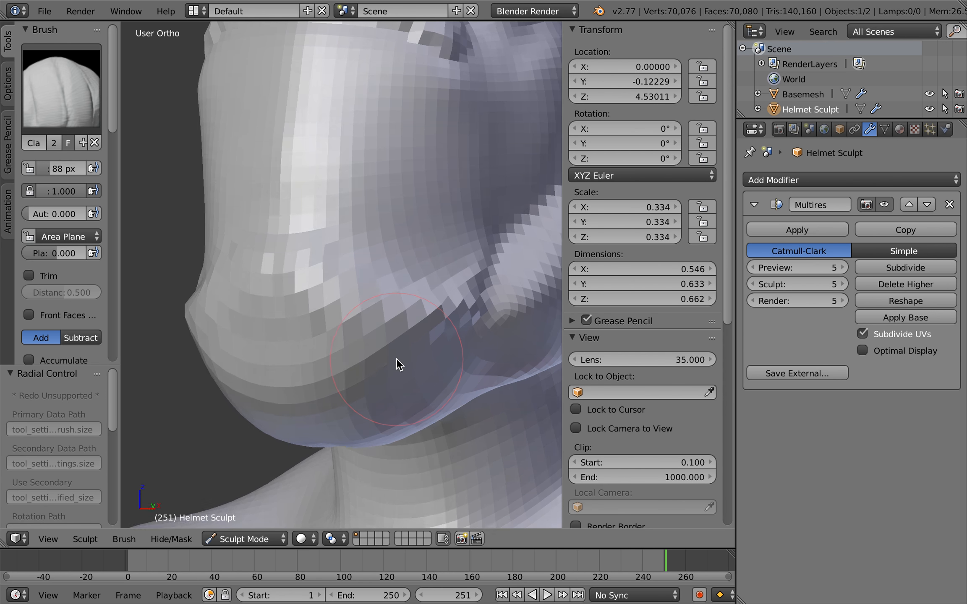
Build up clay over the front and side of the chin with the 88 px Clay Strips brush
{"action": "scroll", "coordinate": [357, 334], "scroll_direction": "right", "scroll_amount": 5}
{"action": "scroll", "coordinate": [369, 296], "scroll_direction": "left", "scroll_amount": 10}
{"action": "mouse_move", "coordinate": [369, 314]}
{"action": "left_mouse_down"}
{"action": "mouse_move", "coordinate": [333, 313]}
{"action": "mouse_move", "coordinate": [351, 285]}
{"action": "mouse_move", "coordinate": [361, 406]}
{"action": "mouse_move", "coordinate": [304, 297]}
{"action": "mouse_move", "coordinate": [383, 299]}
{"action": "left_mouse_up"}
{"action": "scroll", "coordinate": [383, 268], "scroll_direction": "right", "scroll_amount": 10}
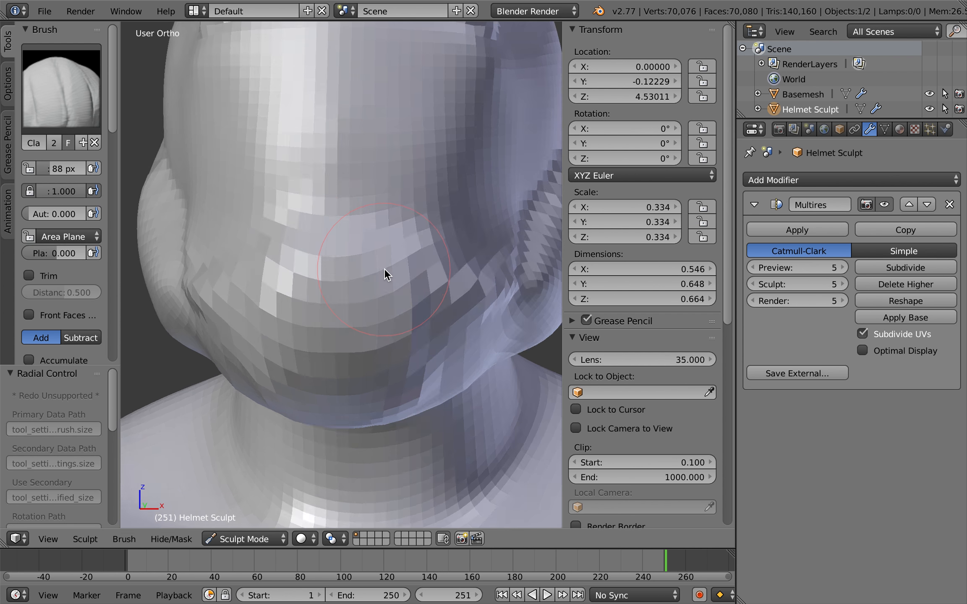
{"action": "scroll", "coordinate": [384, 269], "scroll_direction": "left", "scroll_amount": 8}
{"action": "mouse_move", "coordinate": [377, 361]}
{"action": "left_mouse_down"}
{"action": "mouse_move", "coordinate": [466, 336]}
{"action": "mouse_move", "coordinate": [428, 395]}
{"action": "mouse_move", "coordinate": [477, 343]}
{"action": "left_mouse_up"}
Flatten the chin's front and the area beneath the cheek ridge with the Flatten brush at 88 px
{"action": "left_click", "coordinate": [61, 89]}
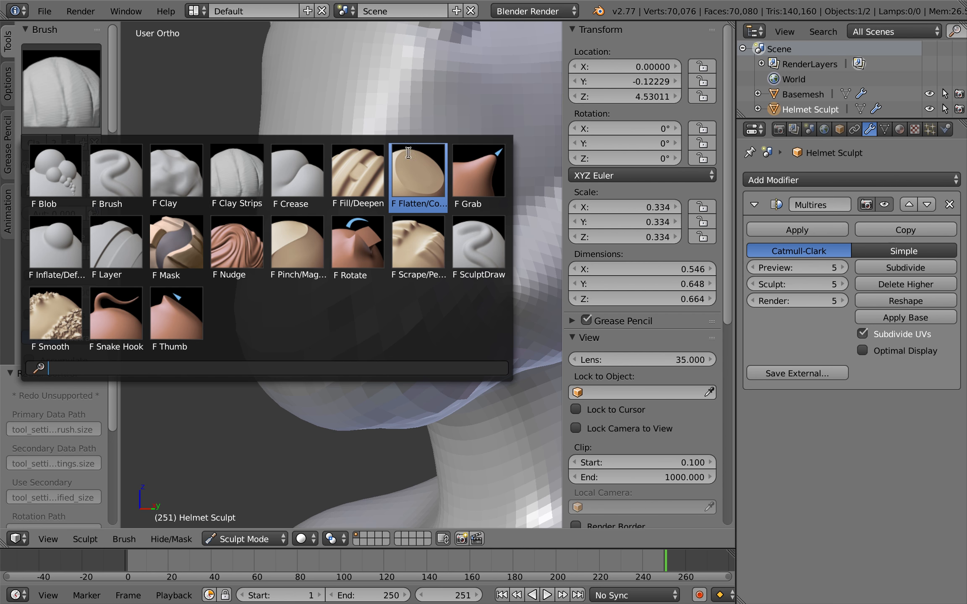
{"action": "left_click", "coordinate": [420, 166]}
{"action": "mouse_move", "coordinate": [454, 379]}
{"action": "left_mouse_down"}
{"action": "mouse_move", "coordinate": [410, 356]}
{"action": "mouse_move", "coordinate": [438, 321]}
{"action": "mouse_move", "coordinate": [448, 361]}
{"action": "mouse_move", "coordinate": [447, 342]}
{"action": "left_mouse_up"}
{"action": "scroll", "coordinate": [447, 342], "scroll_direction": "left", "scroll_amount": 10}
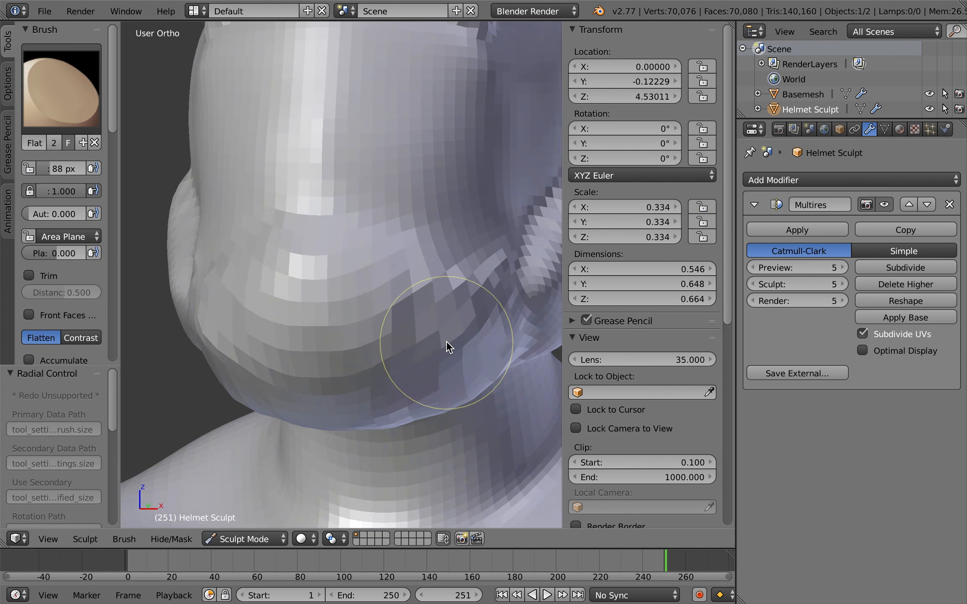
{"action": "mouse_move", "coordinate": [368, 280]}
{"action": "left_mouse_down"}
{"action": "mouse_move", "coordinate": [353, 395]}
{"action": "mouse_move", "coordinate": [354, 274]}
{"action": "mouse_move", "coordinate": [376, 390]}
{"action": "mouse_move", "coordinate": [371, 254]}
{"action": "mouse_move", "coordinate": [365, 394]}
{"action": "left_mouse_up"}
{"action": "scroll", "coordinate": [365, 394], "scroll_direction": "right", "scroll_amount": 6, "text": "ctrl"}
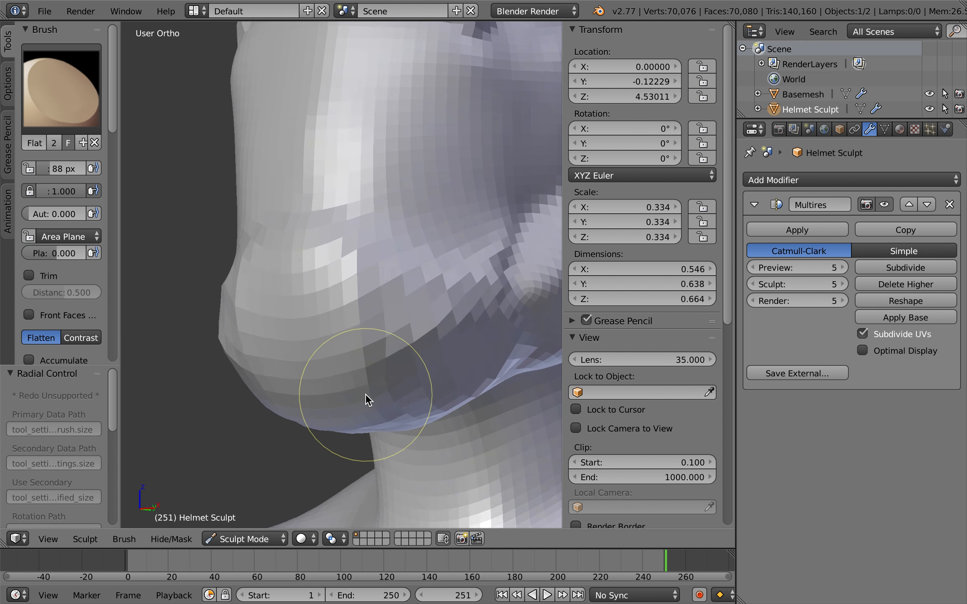
{"action": "scroll", "coordinate": [365, 394], "scroll_direction": "right", "scroll_amount": 5, "text": "shift"}
{"action": "scroll", "coordinate": [364, 394], "scroll_direction": "left", "scroll_amount": 3, "text": "shift"}
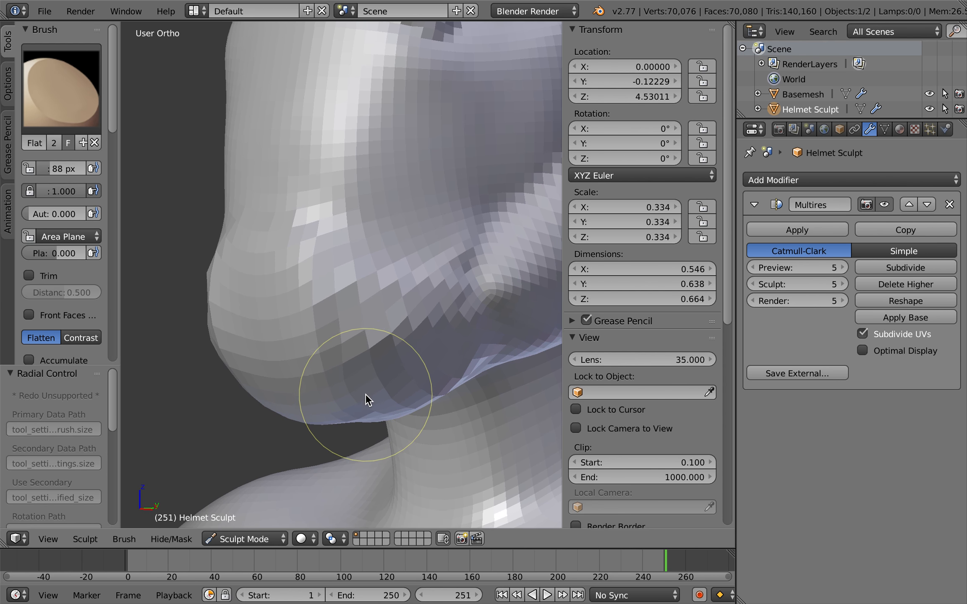
{"action": "scroll", "coordinate": [372, 305], "scroll_direction": "up", "scroll_amount": 2}
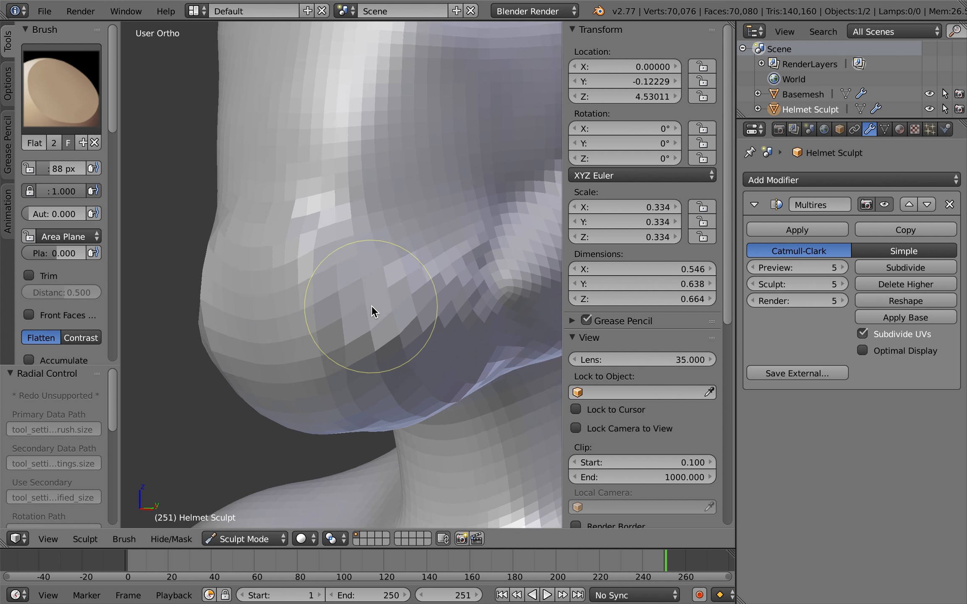
{"action": "scroll", "coordinate": [430, 373], "scroll_direction": "down", "scroll_amount": 3, "text": "shift"}
Build up the chin with the Clay Strips brush enlarged to 172 px, undoing the last stroke
{"action": "left_click", "coordinate": [61, 88]}
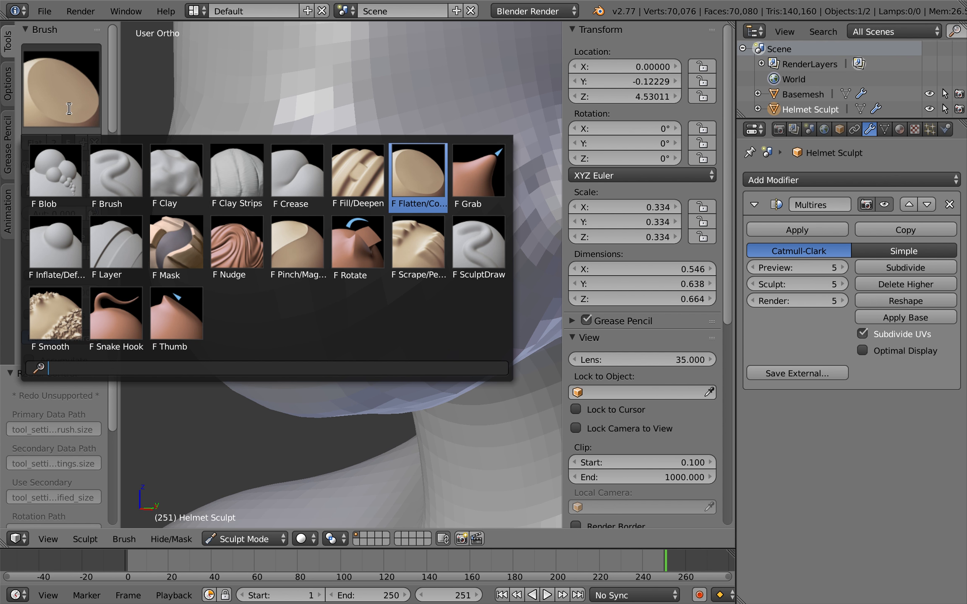
{"action": "left_click", "coordinate": [235, 170]}
{"action": "scroll", "coordinate": [339, 206], "scroll_direction": "left", "scroll_amount": 10}
{"action": "key", "text": "f"}
{"action": "left_click", "coordinate": [365, 222]}
{"action": "mouse_move", "coordinate": [331, 209]}
{"action": "left_mouse_down"}
{"action": "mouse_move", "coordinate": [342, 371]}
{"action": "mouse_move", "coordinate": [330, 361]}
{"action": "mouse_move", "coordinate": [310, 194]}
{"action": "mouse_move", "coordinate": [298, 401]}
{"action": "mouse_move", "coordinate": [280, 229]}
{"action": "mouse_move", "coordinate": [320, 205]}
{"action": "mouse_move", "coordinate": [316, 307]}
{"action": "left_mouse_up"}
{"action": "key", "text": "f"}
{"action": "left_click", "coordinate": [368, 303]}
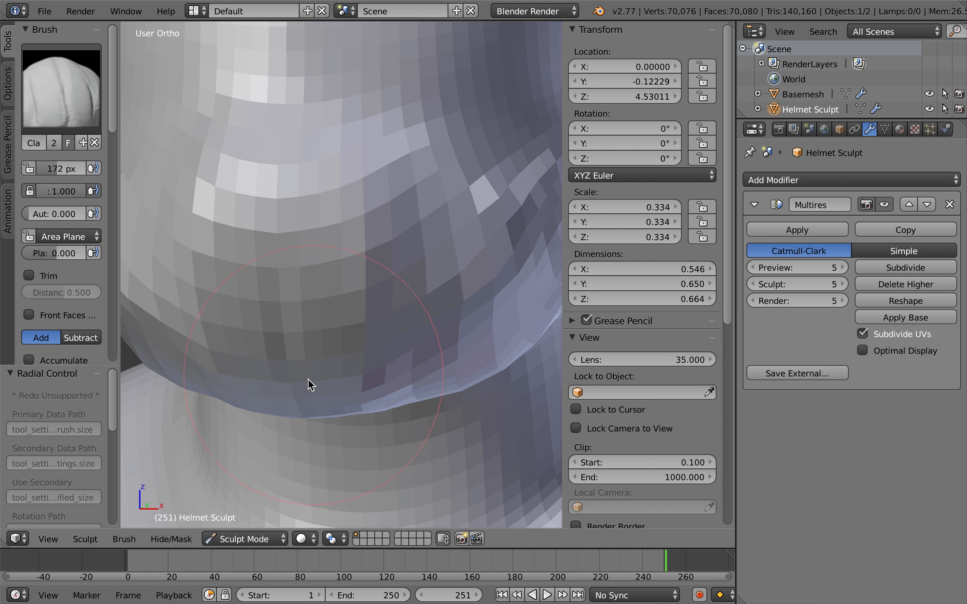
{"action": "key", "text": "ctrl+z"}
Switch to the Flatten brush at 63 px and even out the side of the chin
{"action": "scroll", "coordinate": [281, 190], "scroll_direction": "right", "scroll_amount": 10}
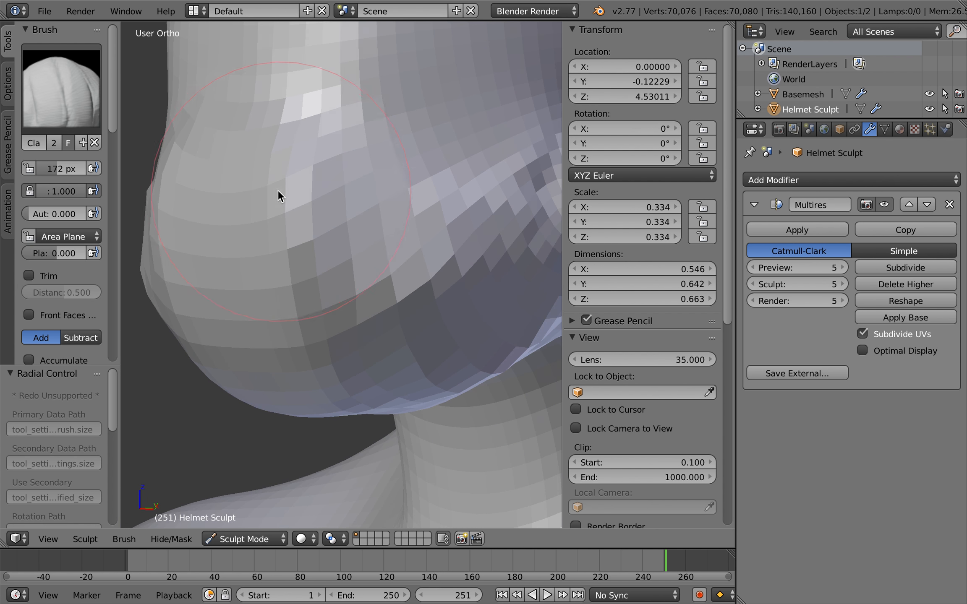
{"action": "left_click", "coordinate": [76, 94]}
{"action": "left_click", "coordinate": [418, 172]}
{"action": "key", "text": "f"}
{"action": "left_click", "coordinate": [293, 318]}
{"action": "scroll", "coordinate": [293, 319], "scroll_direction": "right", "scroll_amount": 5}
{"action": "key", "text": "f"}
{"action": "left_click", "coordinate": [293, 262]}
{"action": "left_click_drag", "start_coordinate": [270, 173], "coordinate": [282, 282]}
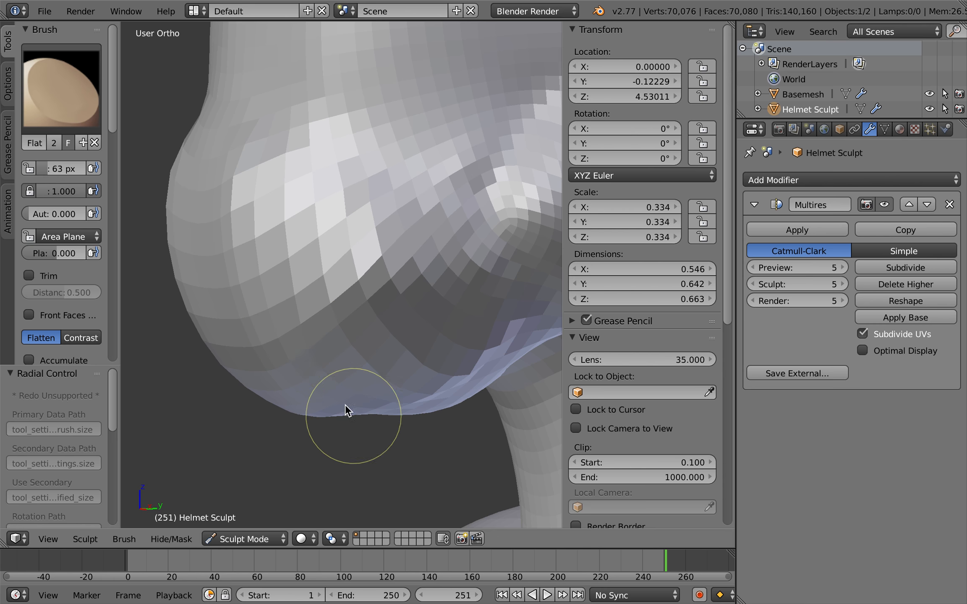
Switch to Clay Strips, set the brush to 50 px, and rework the lower side of the chin
{"action": "left_click", "coordinate": [61, 115]}
{"action": "left_click", "coordinate": [222, 194]}
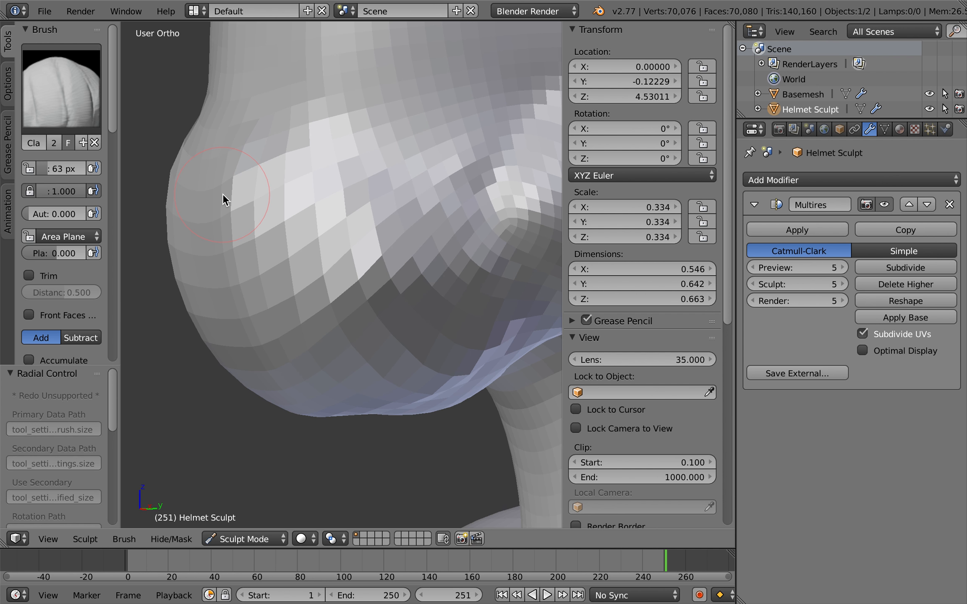
{"action": "key", "text": "f"}
{"action": "left_click", "coordinate": [327, 289]}
{"action": "scroll", "coordinate": [327, 289], "scroll_direction": "down", "scroll_amount": 5}
{"action": "key", "text": "f"}
{"action": "left_click", "coordinate": [360, 286]}
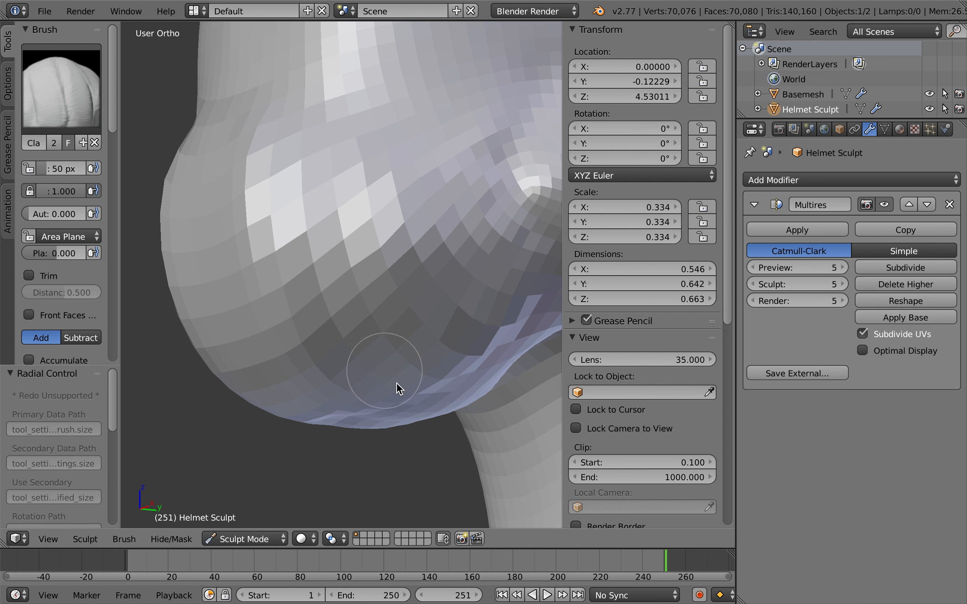
{"action": "scroll", "coordinate": [319, 163], "scroll_direction": "left", "scroll_amount": 10}
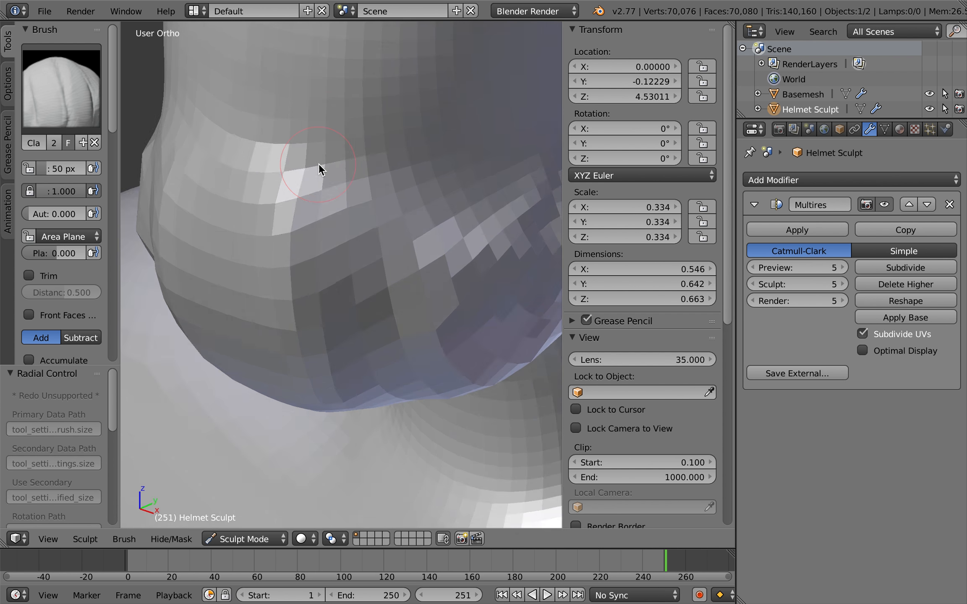
{"action": "scroll", "coordinate": [319, 163], "scroll_direction": "right", "scroll_amount": 5}
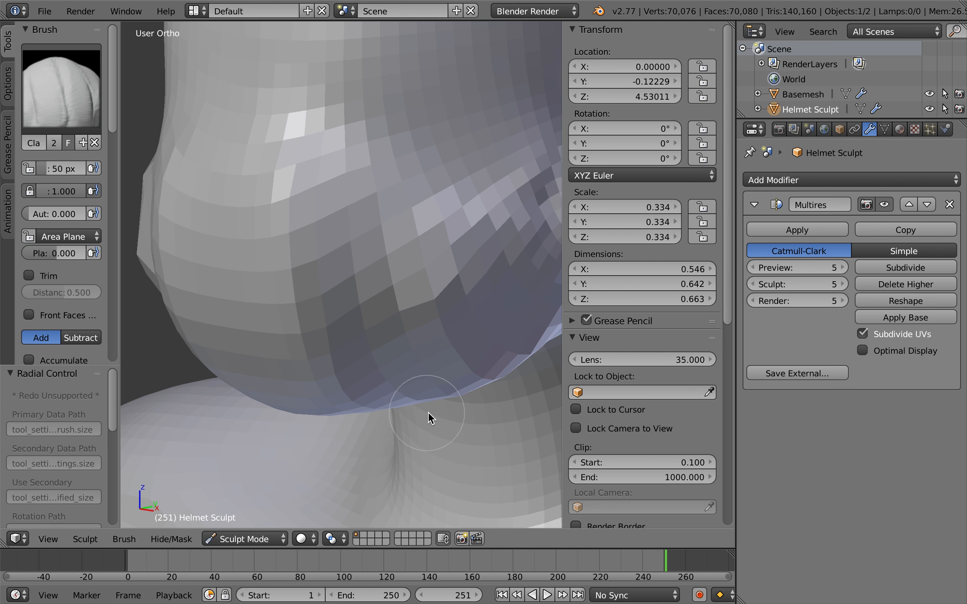
Flatten the jaw below the cheek ridge with the Flatten brush, enlarging it to 126 px
{"action": "left_click", "coordinate": [61, 88]}
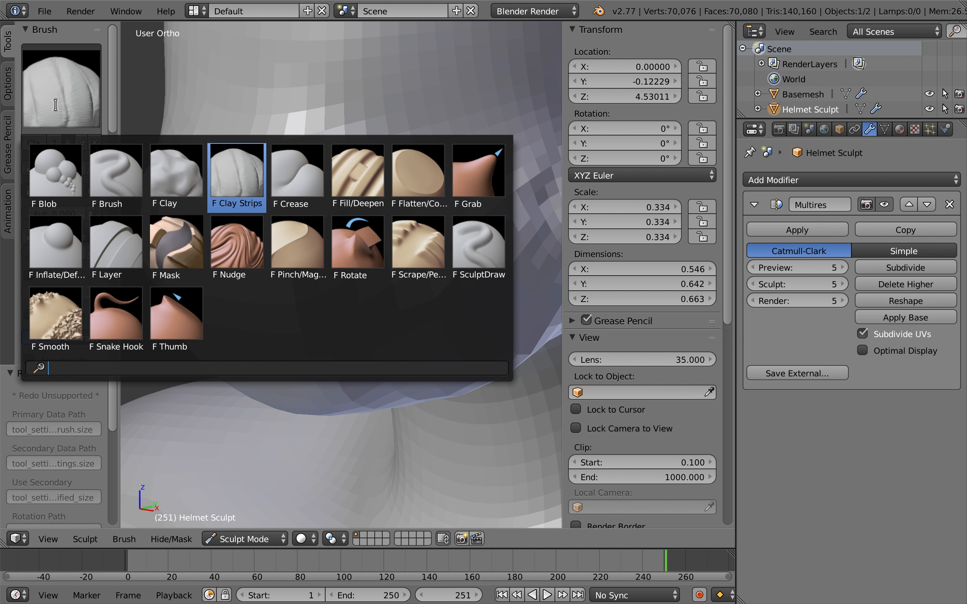
{"action": "left_click", "coordinate": [416, 157]}
{"action": "scroll", "coordinate": [422, 162], "scroll_direction": "right", "scroll_amount": 5}
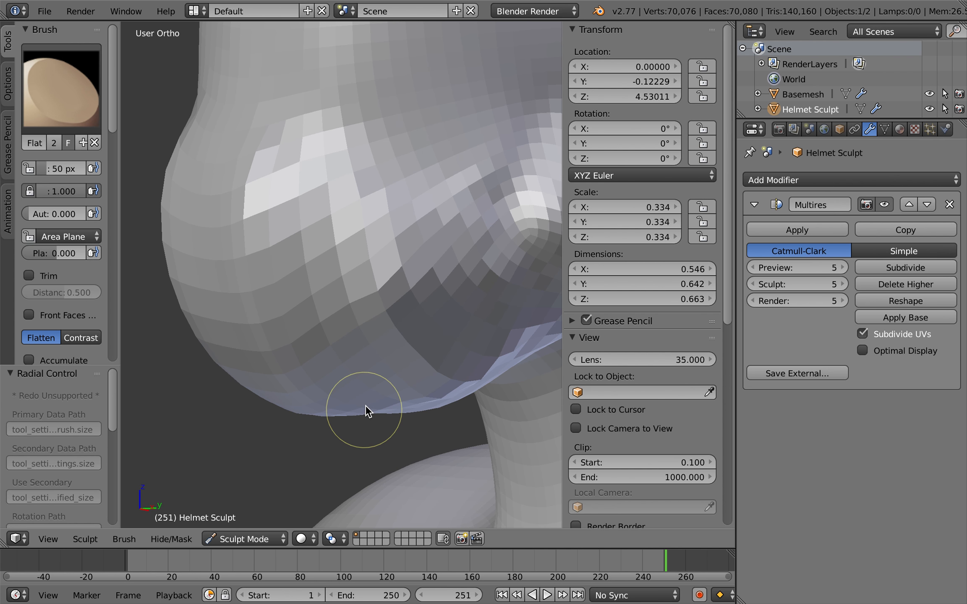
{"action": "scroll", "coordinate": [365, 405], "scroll_direction": "left", "scroll_amount": 6}
{"action": "middle_click_drag", "start_coordinate": [366, 411], "coordinate": [367, 363]}
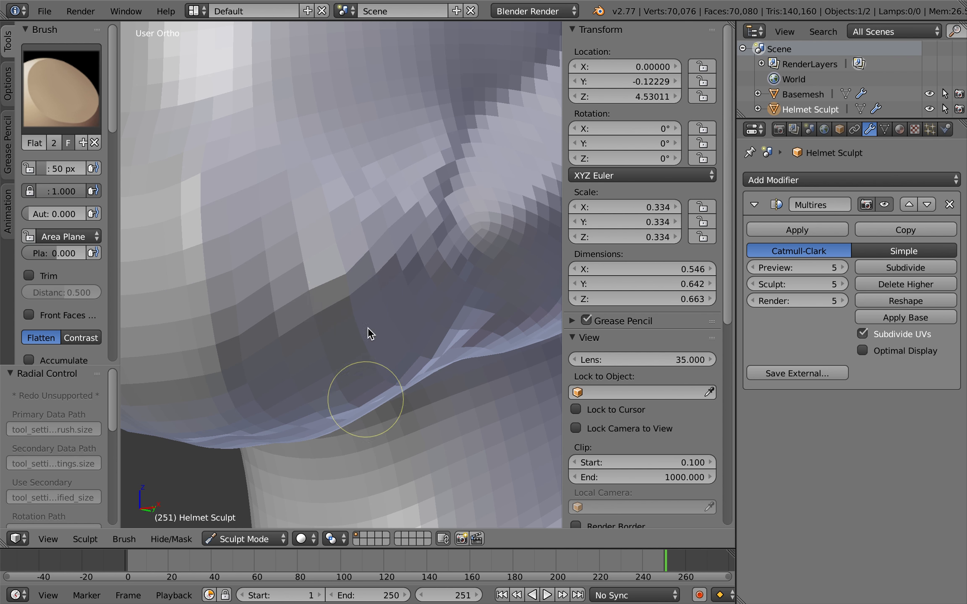
{"action": "key", "text": "f"}
{"action": "left_click", "coordinate": [479, 327]}
{"action": "scroll", "coordinate": [418, 354], "scroll_direction": "left", "scroll_amount": 8}
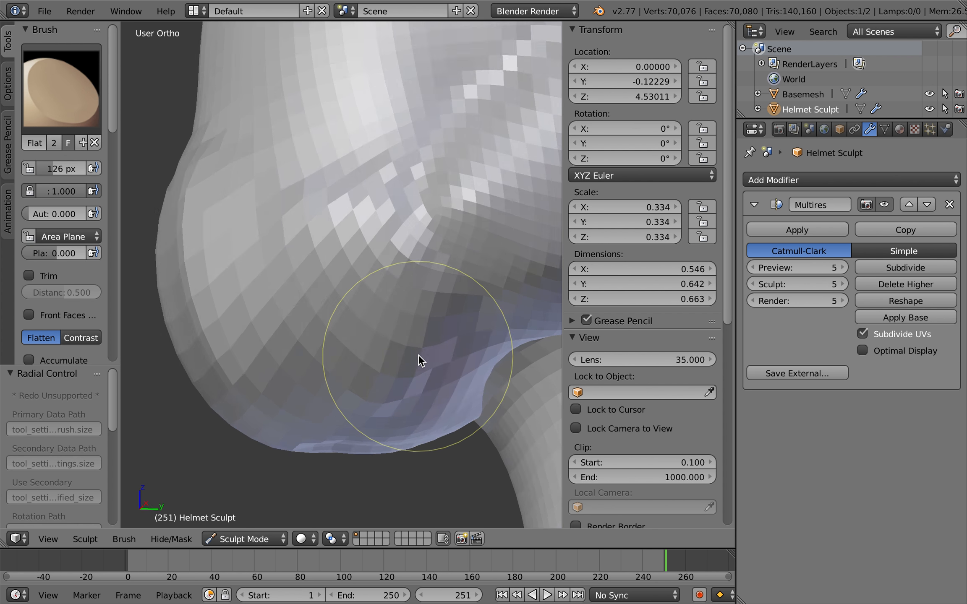
{"action": "scroll", "coordinate": [418, 355], "scroll_direction": "right", "scroll_amount": 6}
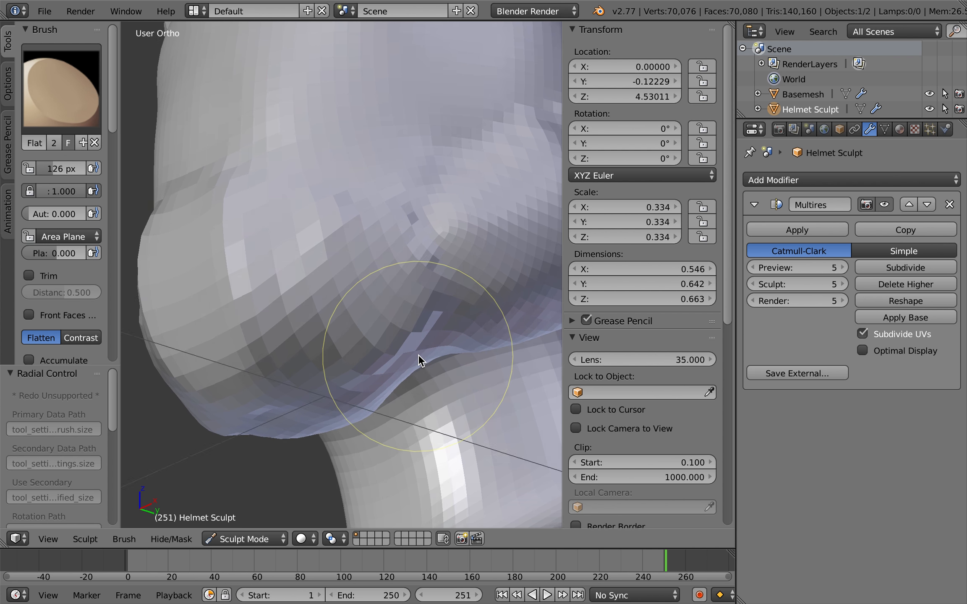
Examine the whole helmet from the front and sides, checking the faceplate, brow band and chin
{"action": "scroll", "coordinate": [417, 354], "scroll_direction": "down", "scroll_amount": 6, "text": "ctrl"}
{"action": "scroll", "coordinate": [418, 354], "scroll_direction": "left", "scroll_amount": 5}
{"action": "scroll", "coordinate": [418, 355], "scroll_direction": "up", "scroll_amount": 5, "text": "shift"}
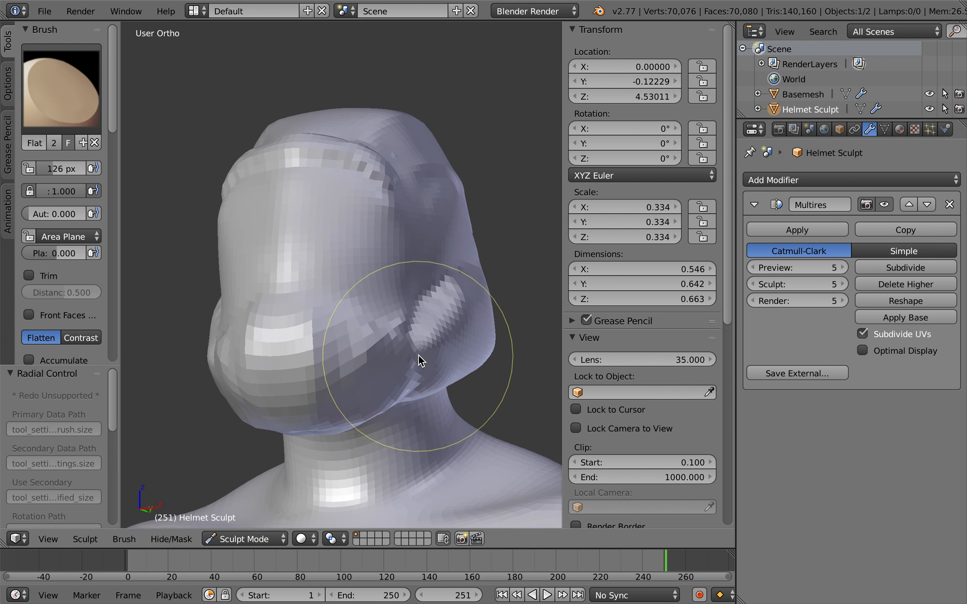
{"action": "scroll", "coordinate": [418, 354], "scroll_direction": "up", "scroll_amount": 5}
{"action": "scroll", "coordinate": [418, 355], "scroll_direction": "down", "scroll_amount": 6}
{"action": "scroll", "coordinate": [417, 355], "scroll_direction": "right", "scroll_amount": 5}
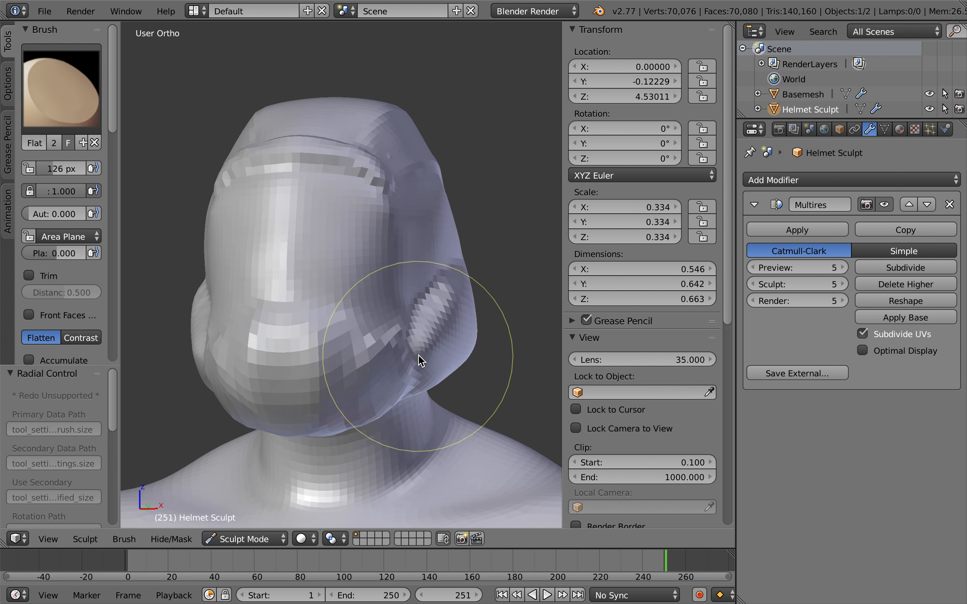
{"action": "scroll", "coordinate": [418, 354], "scroll_direction": "left", "scroll_amount": 8}
{"action": "scroll", "coordinate": [417, 354], "scroll_direction": "right", "scroll_amount": 8}
{"action": "scroll", "coordinate": [418, 354], "scroll_direction": "right", "scroll_amount": 4}
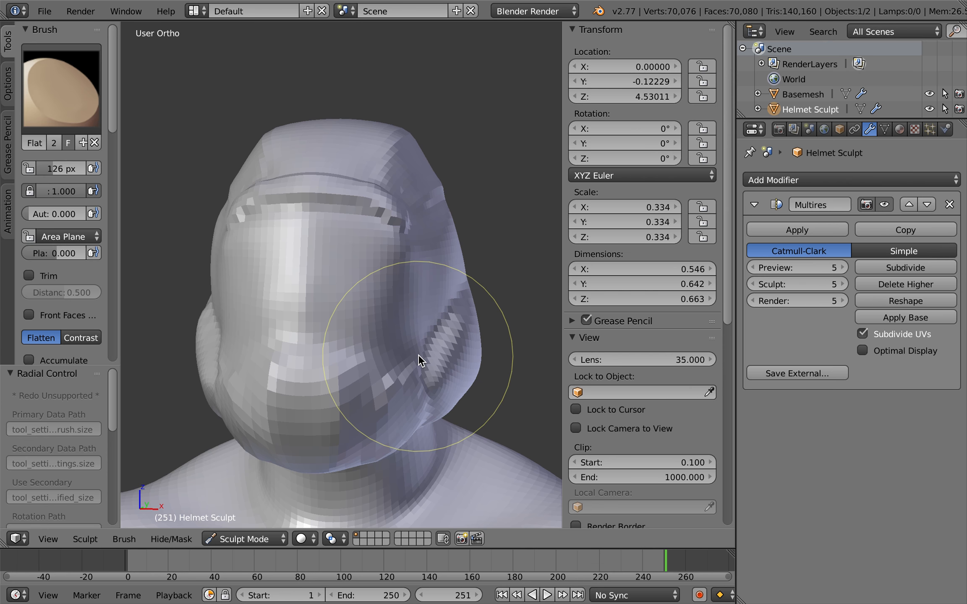
{"action": "scroll", "coordinate": [418, 354], "scroll_direction": "left", "scroll_amount": 7}
{"action": "scroll", "coordinate": [417, 354], "scroll_direction": "right", "scroll_amount": 5}
{"action": "scroll", "coordinate": [418, 355], "scroll_direction": "up", "scroll_amount": 4, "text": "ctrl"}
{"action": "scroll", "coordinate": [418, 354], "scroll_direction": "right", "scroll_amount": 6}
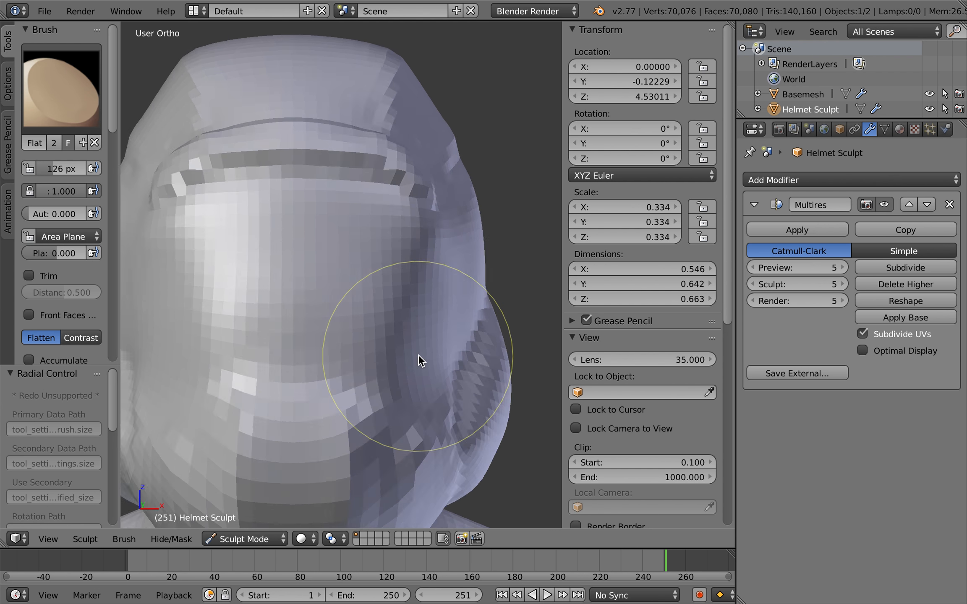
{"action": "scroll", "coordinate": [417, 354], "scroll_direction": "up", "scroll_amount": 3, "text": "ctrl"}
{"action": "scroll", "coordinate": [417, 355], "scroll_direction": "left", "scroll_amount": 3}
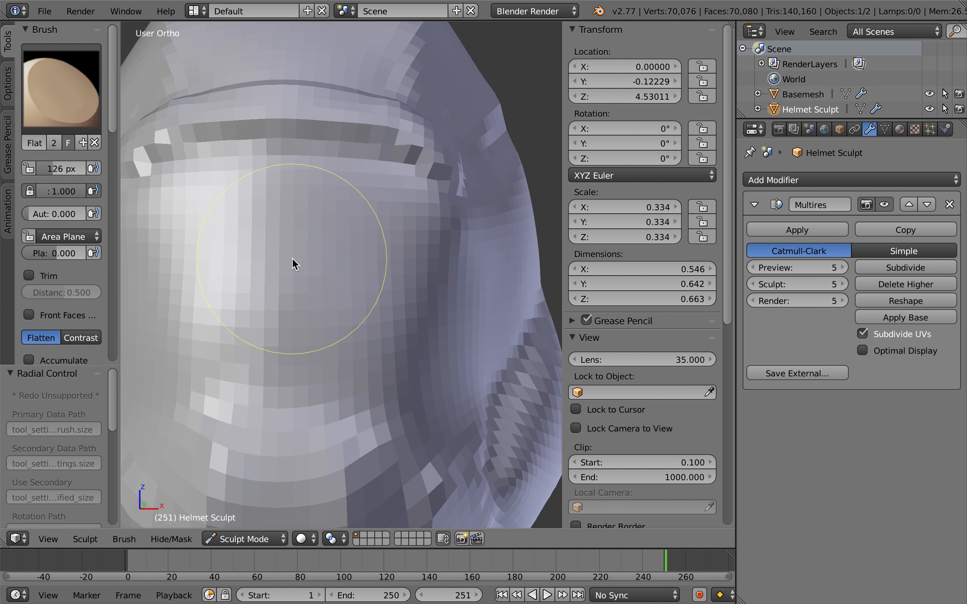
Try to flatten the faceplate upward from the chin with the 126 px Flatten brush, and undo the stroke
{"action": "scroll", "coordinate": [293, 257], "scroll_direction": "up", "scroll_amount": 3, "text": "ctrl"}
{"action": "mouse_move", "coordinate": [320, 391]}
{"action": "left_mouse_down"}
{"action": "mouse_move", "coordinate": [321, 297]}
{"action": "mouse_move", "coordinate": [347, 191]}
{"action": "left_mouse_up"}
{"action": "key", "text": "ctrl+z"}
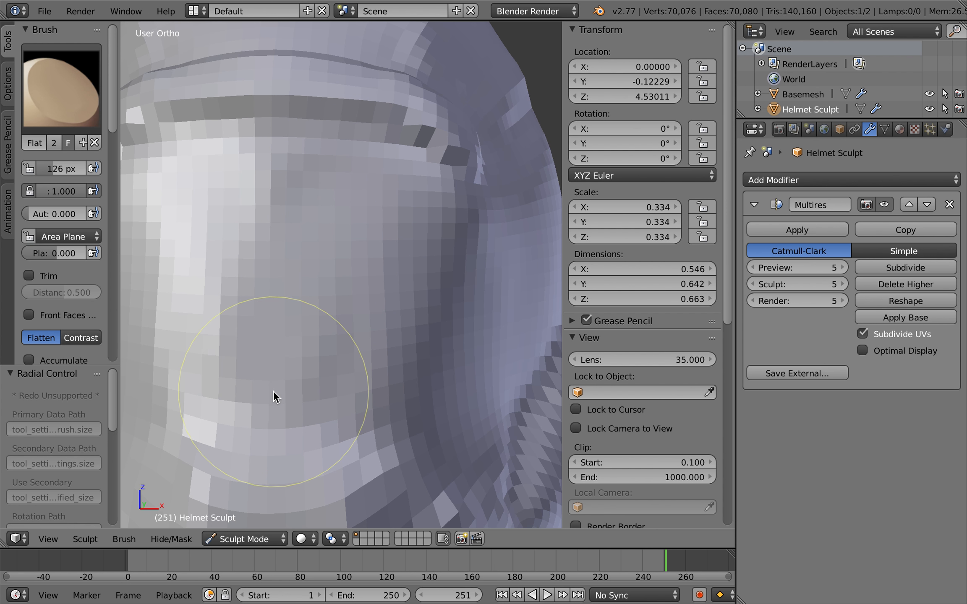
Flatten the faceplate's side surface below the end of the brow band
{"action": "mouse_move", "coordinate": [333, 336]}
{"action": "middle_mouse_down"}
{"action": "mouse_move", "coordinate": [329, 393]}
{"action": "mouse_move", "coordinate": [369, 348]}
{"action": "mouse_move", "coordinate": [385, 205]}
{"action": "middle_mouse_up"}
{"action": "mouse_move", "coordinate": [384, 202]}
{"action": "left_mouse_down"}
{"action": "mouse_move", "coordinate": [390, 243]}
{"action": "mouse_move", "coordinate": [367, 274]}
{"action": "mouse_move", "coordinate": [358, 268]}
{"action": "mouse_move", "coordinate": [399, 248]}
{"action": "mouse_move", "coordinate": [361, 335]}
{"action": "mouse_move", "coordinate": [377, 240]}
{"action": "mouse_move", "coordinate": [440, 365]}
{"action": "mouse_move", "coordinate": [386, 233]}
{"action": "mouse_move", "coordinate": [381, 319]}
{"action": "left_mouse_up"}
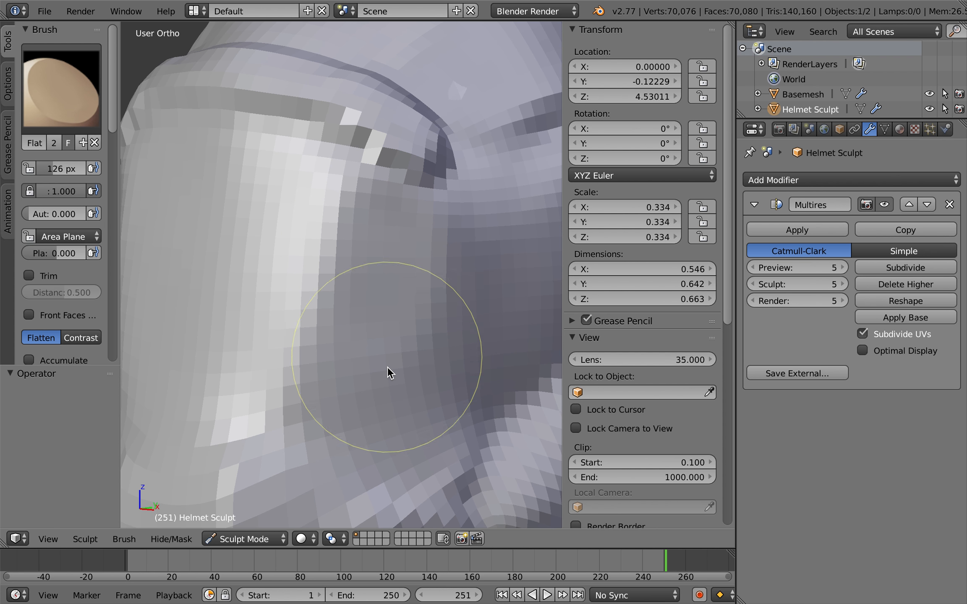
{"action": "left_click_drag", "start_coordinate": [388, 367], "coordinate": [379, 336]}
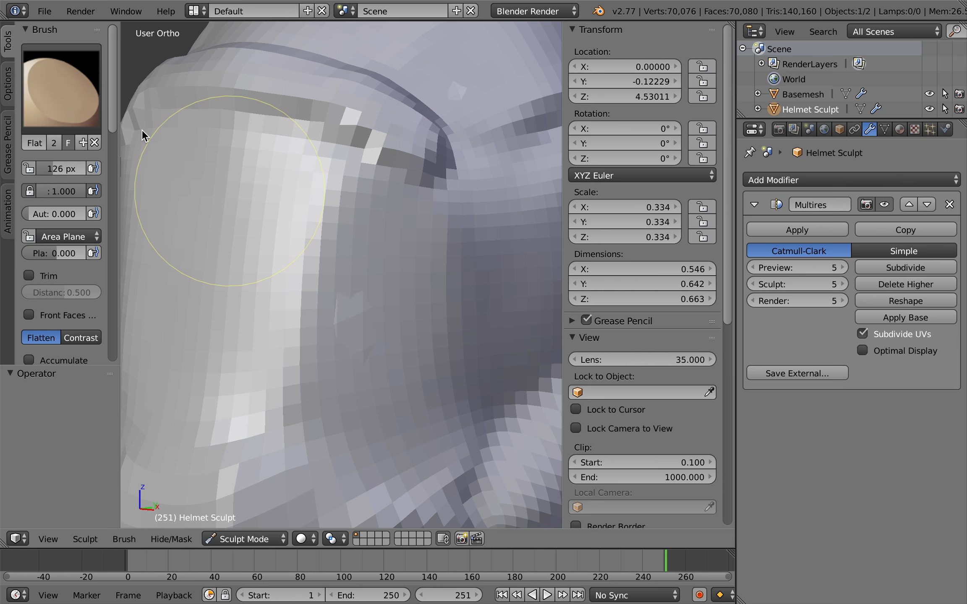
Try to build up the faceplate's side with the Clay Strips brush
{"action": "left_click", "coordinate": [62, 105]}
{"action": "left_click", "coordinate": [237, 164]}
{"action": "mouse_move", "coordinate": [373, 287]}
{"action": "left_mouse_down"}
{"action": "mouse_move", "coordinate": [378, 337]}
{"action": "mouse_move", "coordinate": [371, 304]}
{"action": "mouse_move", "coordinate": [402, 392]}
{"action": "mouse_move", "coordinate": [405, 297]}
{"action": "left_mouse_up"}
Return to the Flatten brush and flatten the side of the faceplate at 126 px
{"action": "left_click", "coordinate": [62, 89]}
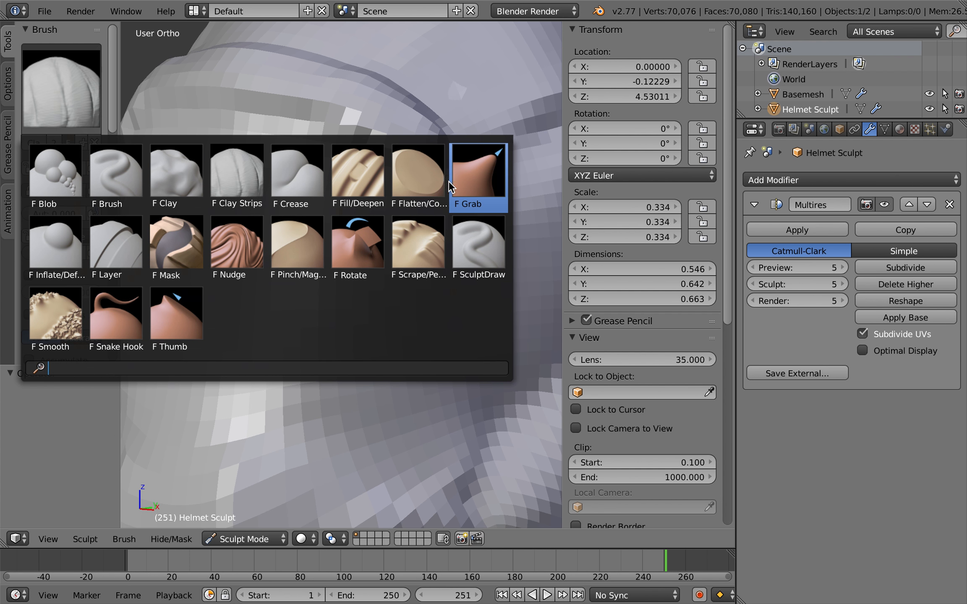
{"action": "left_click", "coordinate": [479, 176]}
{"action": "left_click", "coordinate": [74, 101]}
{"action": "left_click", "coordinate": [418, 172]}
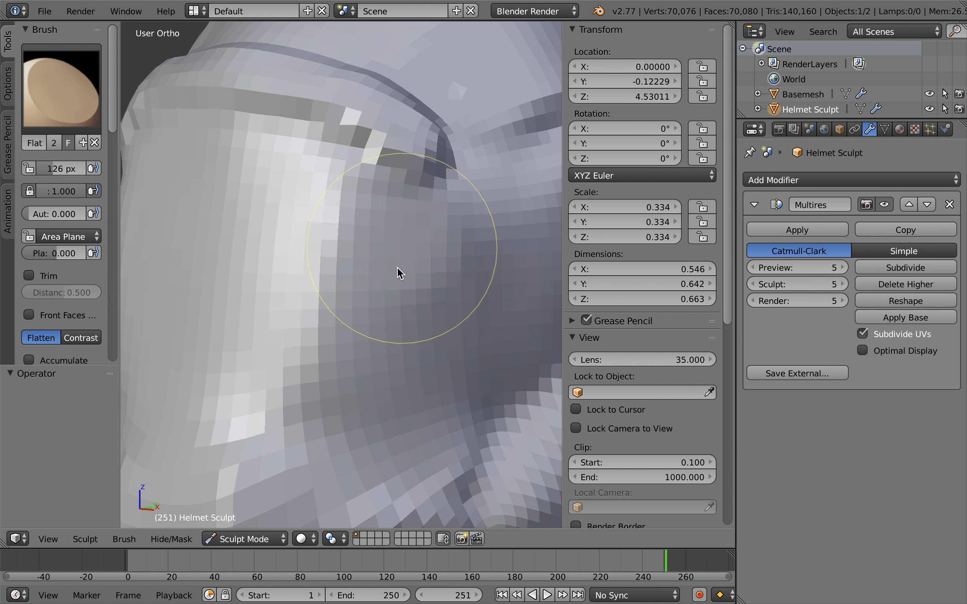
{"action": "left_click_drag", "start_coordinate": [409, 334], "coordinate": [369, 297]}
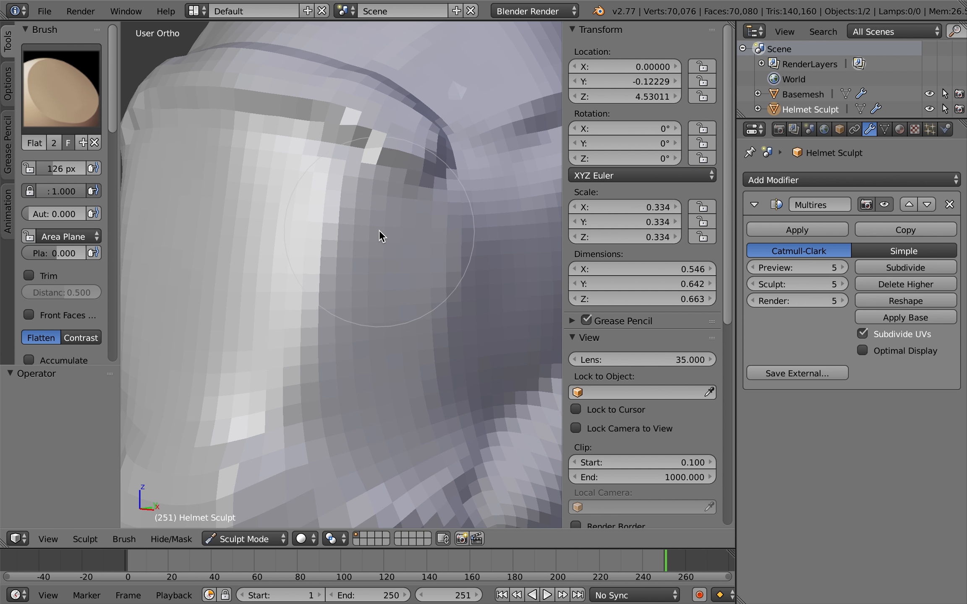
Try flattening the front center of the faceplate with vertical strokes, undoing each one
{"action": "scroll", "coordinate": [430, 255], "scroll_direction": "left", "scroll_amount": 10}
{"action": "scroll", "coordinate": [430, 255], "scroll_direction": "right", "scroll_amount": 5}
{"action": "left_click_drag", "start_coordinate": [284, 356], "coordinate": [286, 233]}
{"action": "key", "text": "ctrl+z"}
{"action": "scroll", "coordinate": [383, 271], "scroll_direction": "up", "scroll_amount": 3}
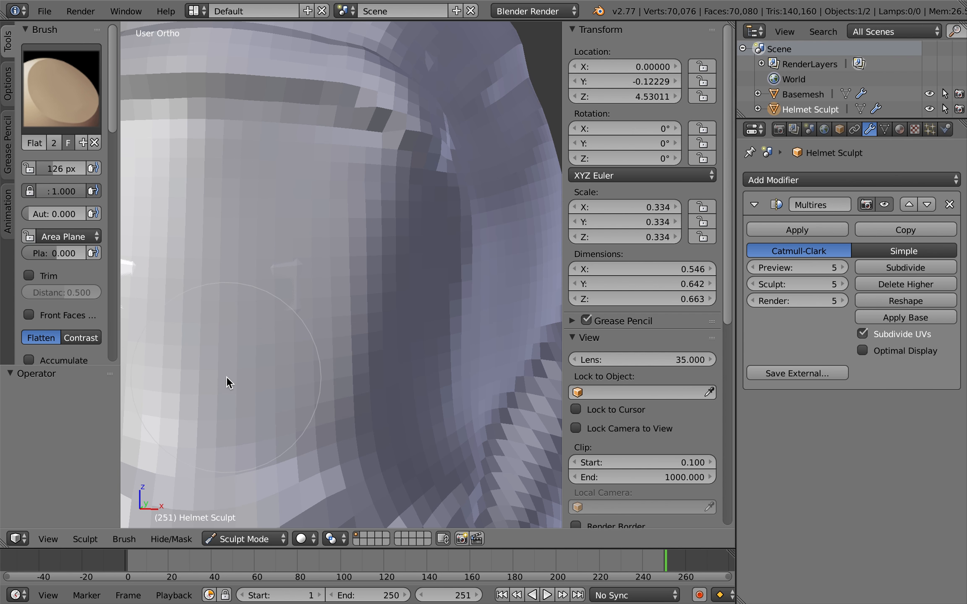
{"action": "left_click_drag", "start_coordinate": [303, 378], "coordinate": [294, 198]}
{"action": "key", "text": "ctrl+z"}
{"action": "scroll", "coordinate": [427, 259], "scroll_direction": "down", "scroll_amount": 1}
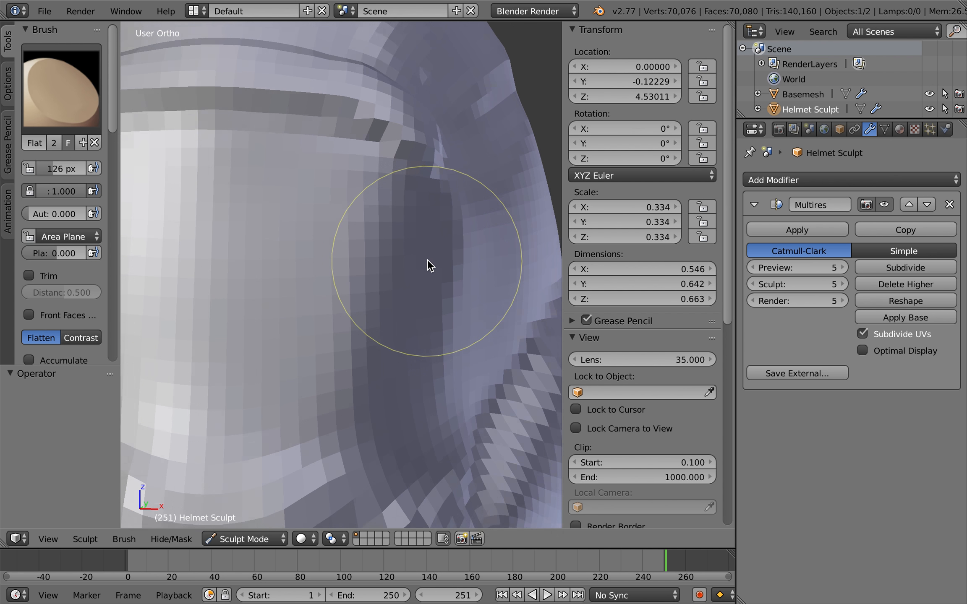
Set the Grab brush to 331 px and pull the faceplate's front profile forward in the right side view
{"action": "scroll", "coordinate": [428, 259], "scroll_direction": "down", "scroll_amount": 6}
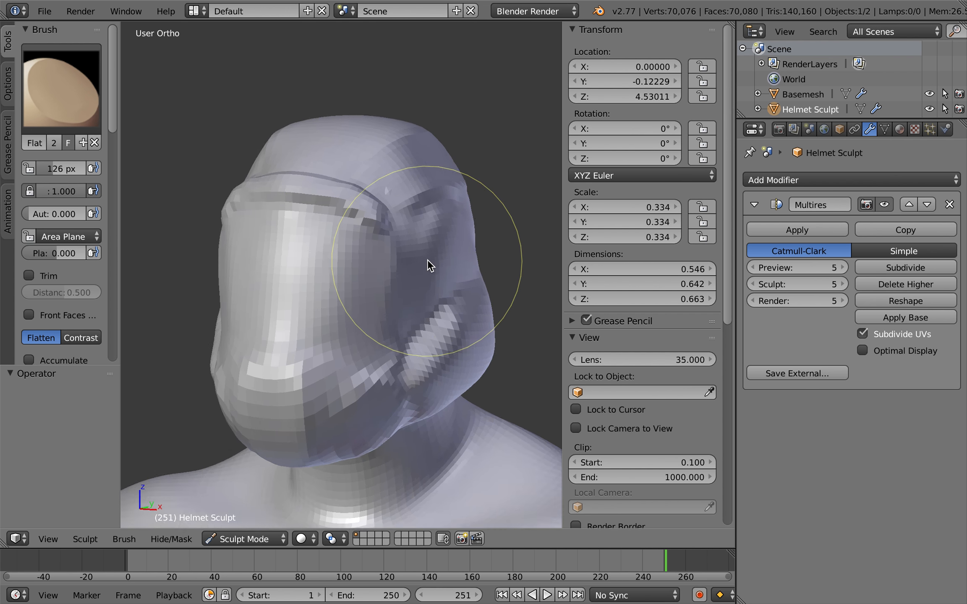
{"action": "key", "text": "KP_3"}
{"action": "scroll", "coordinate": [437, 271], "scroll_direction": "up", "scroll_amount": 4}
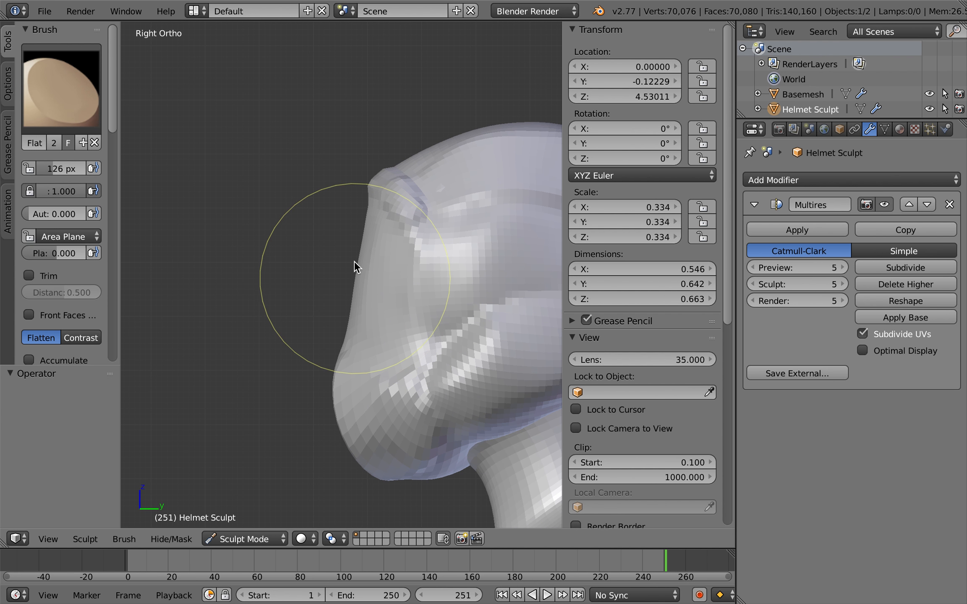
{"action": "scroll", "coordinate": [365, 252], "scroll_direction": "up", "scroll_amount": 5}
{"action": "left_click", "coordinate": [86, 82]}
{"action": "left_click", "coordinate": [485, 193]}
{"action": "key", "text": "f"}
{"action": "left_click", "coordinate": [495, 274]}
{"action": "key", "text": "f"}
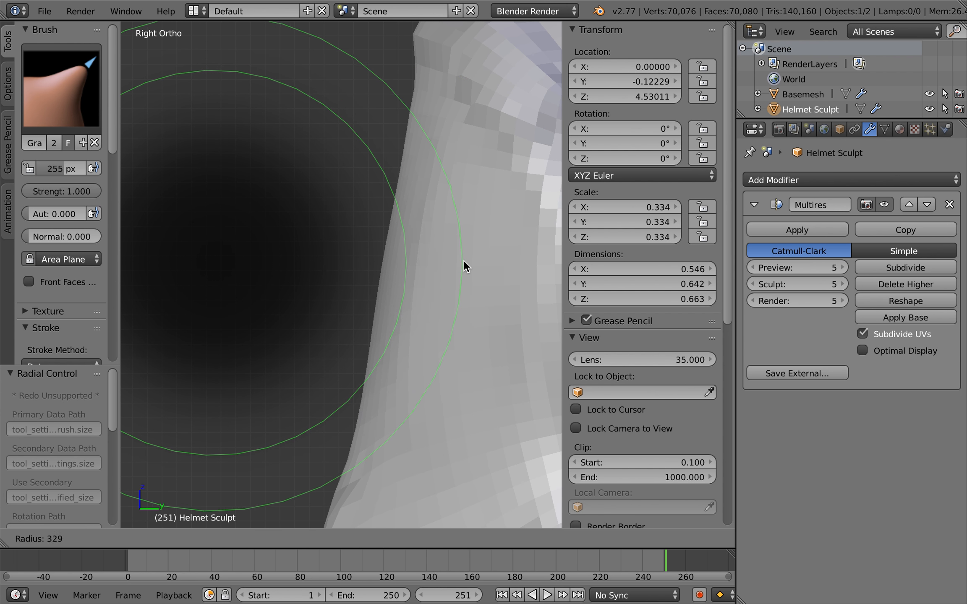
{"action": "left_click", "coordinate": [465, 267]}
{"action": "left_click", "coordinate": [43, 115]}
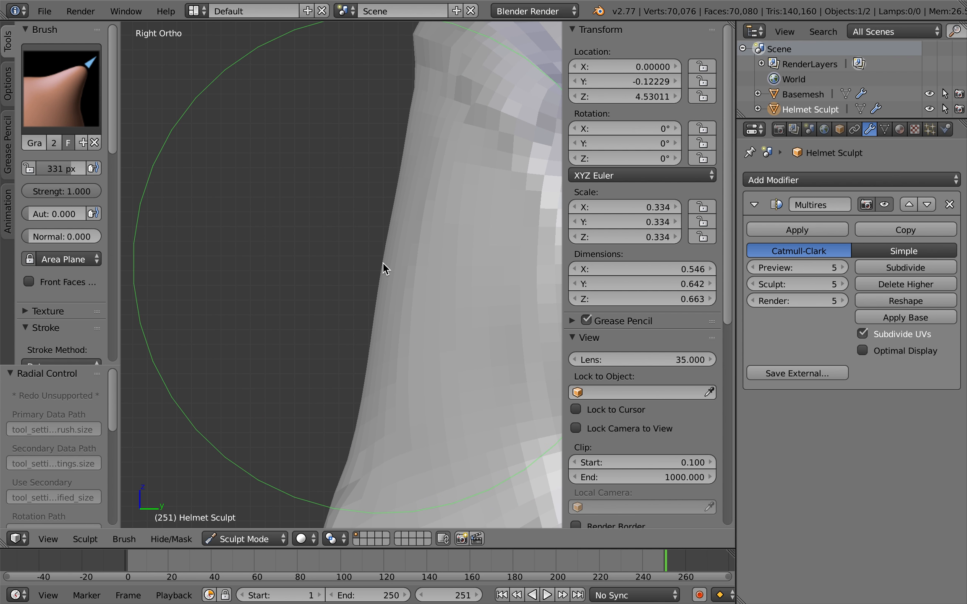
{"action": "left_click_drag", "start_coordinate": [383, 263], "coordinate": [373, 263]}
Pull the middle of the faceplate slightly further forward with the Grab brush from an angled side view
{"action": "scroll", "coordinate": [463, 257], "scroll_direction": "left", "scroll_amount": 10}
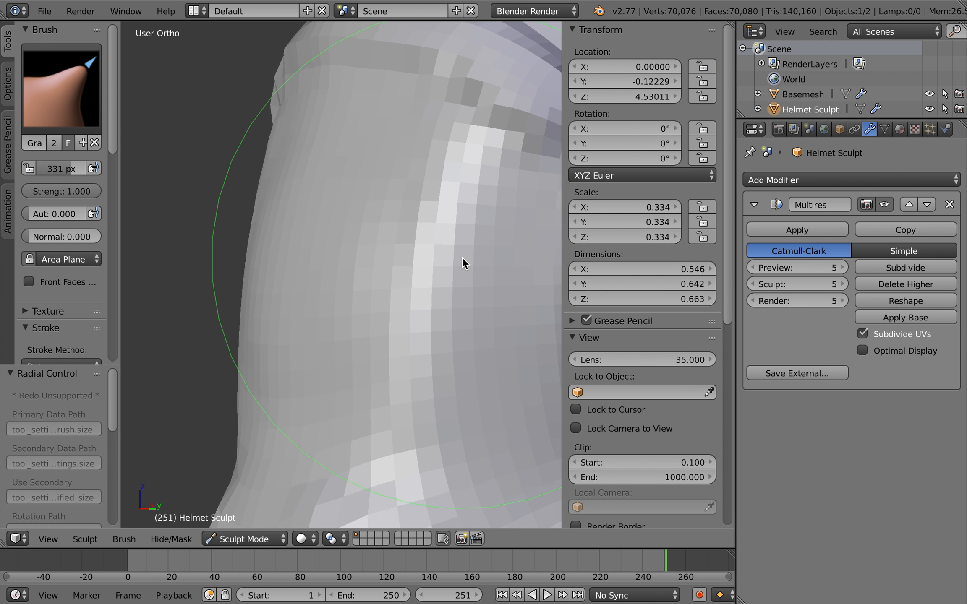
{"action": "scroll", "coordinate": [463, 258], "scroll_direction": "down", "scroll_amount": 3}
{"action": "scroll", "coordinate": [462, 257], "scroll_direction": "left", "scroll_amount": 8}
{"action": "scroll", "coordinate": [463, 258], "scroll_direction": "down", "scroll_amount": 3}
{"action": "key", "text": "KP_3"}
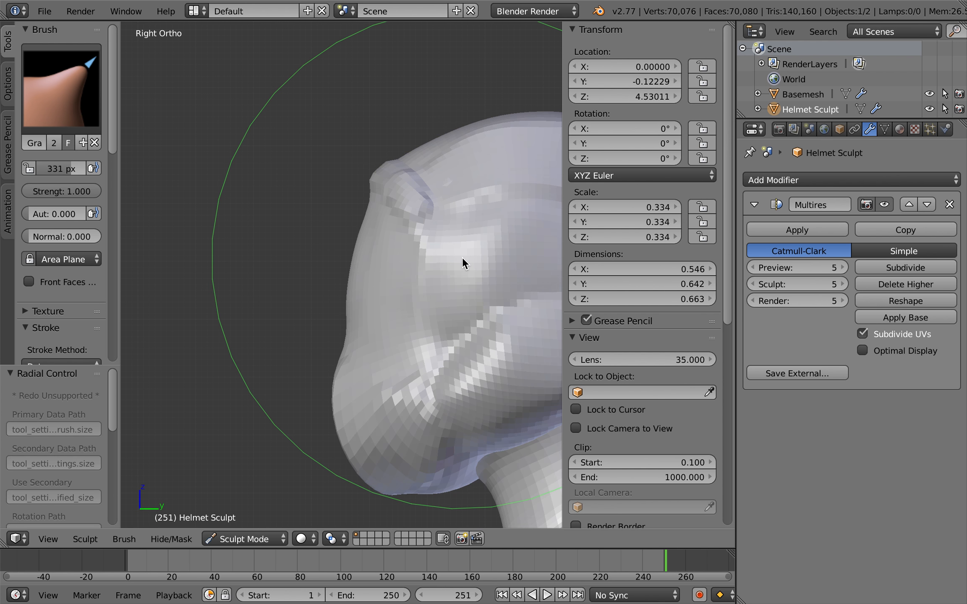
{"action": "scroll", "coordinate": [428, 329], "scroll_direction": "up", "scroll_amount": 3}
{"action": "scroll", "coordinate": [376, 269], "scroll_direction": "left", "scroll_amount": 6}
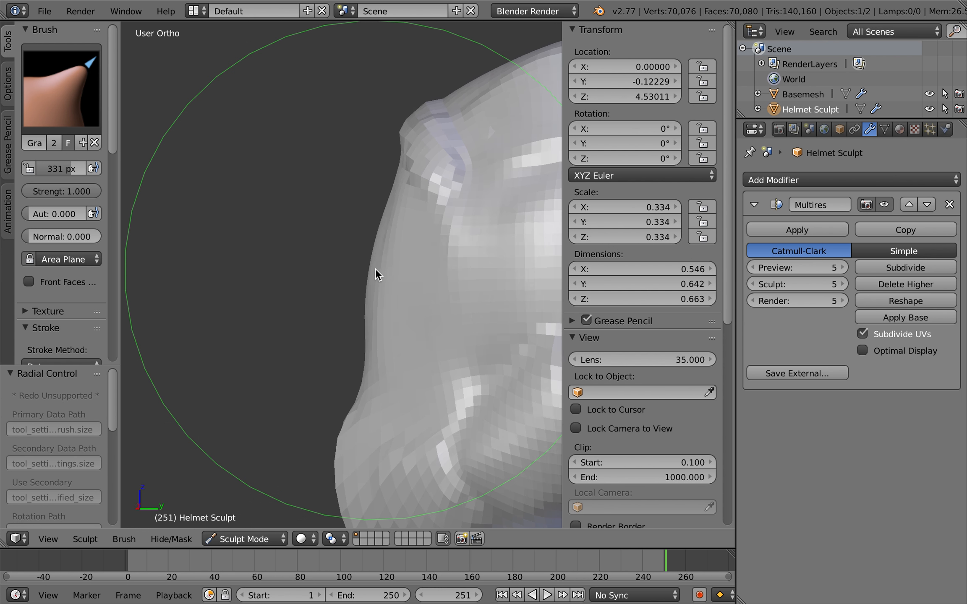
{"action": "left_click_drag", "start_coordinate": [374, 277], "coordinate": [368, 277]}
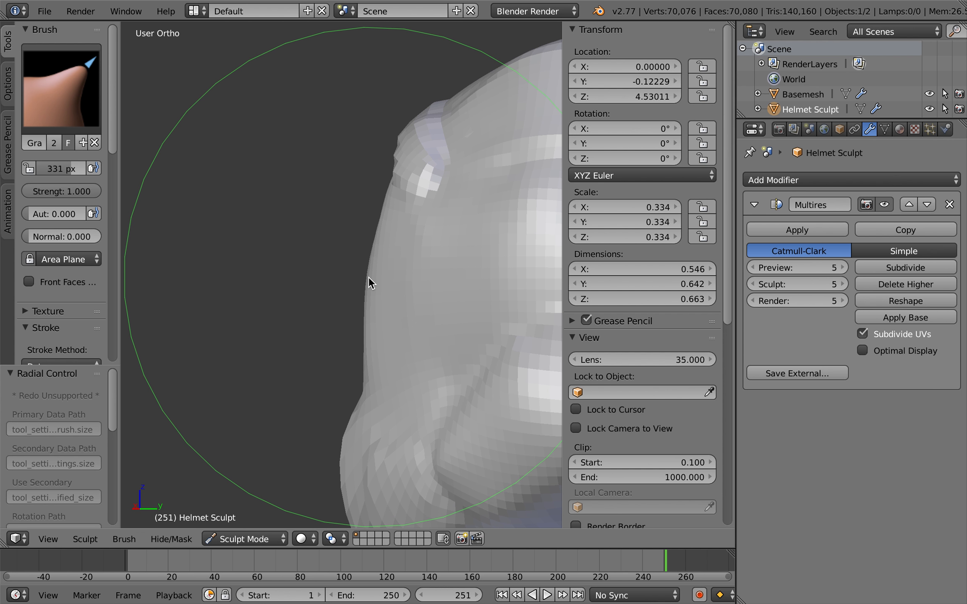
{"action": "scroll", "coordinate": [430, 264], "scroll_direction": "left", "scroll_amount": 10}
{"action": "scroll", "coordinate": [430, 265], "scroll_direction": "left", "scroll_amount": 5}
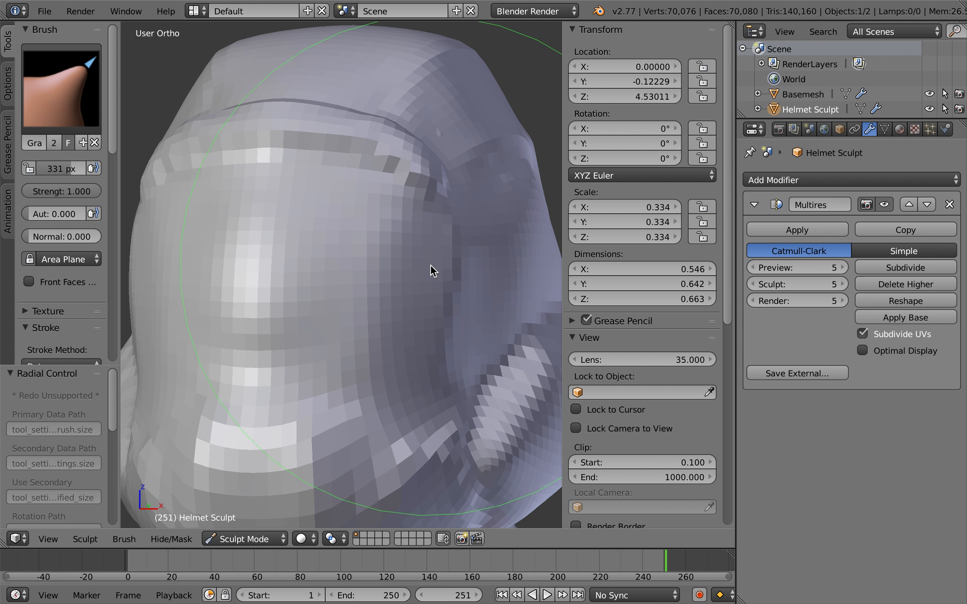
Set the Flatten brush to 85 px and flatten the front center of the faceplate with vertical strokes
{"action": "left_click", "coordinate": [31, 102]}
{"action": "left_click", "coordinate": [428, 184]}
{"action": "key", "text": "f"}
{"action": "left_click", "coordinate": [131, 329]}
{"action": "left_click_drag", "start_coordinate": [304, 325], "coordinate": [293, 216]}
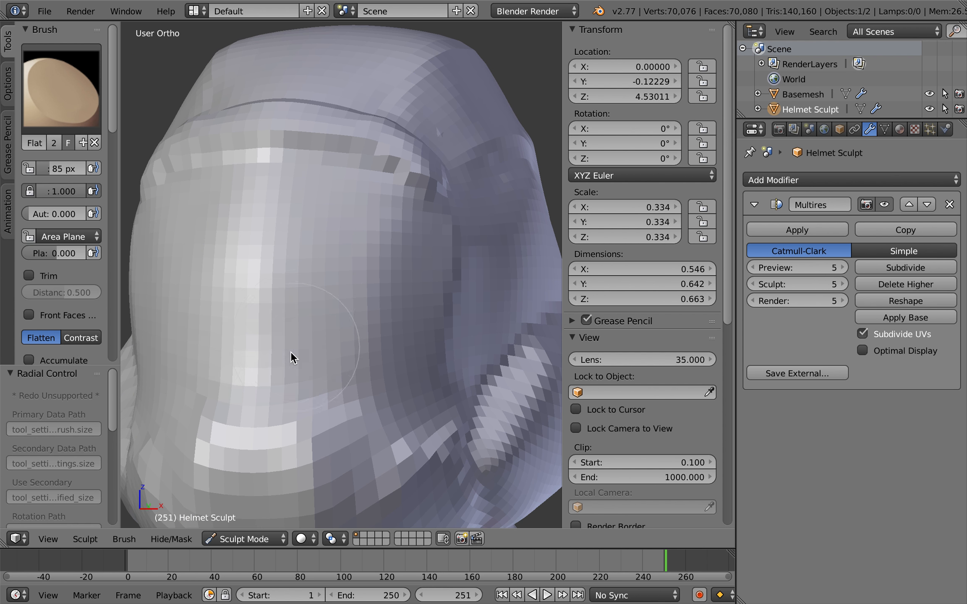
{"action": "mouse_move", "coordinate": [277, 359]}
{"action": "left_mouse_down"}
{"action": "mouse_move", "coordinate": [304, 230]}
{"action": "mouse_move", "coordinate": [304, 352]}
{"action": "mouse_move", "coordinate": [303, 319]}
{"action": "left_mouse_up"}
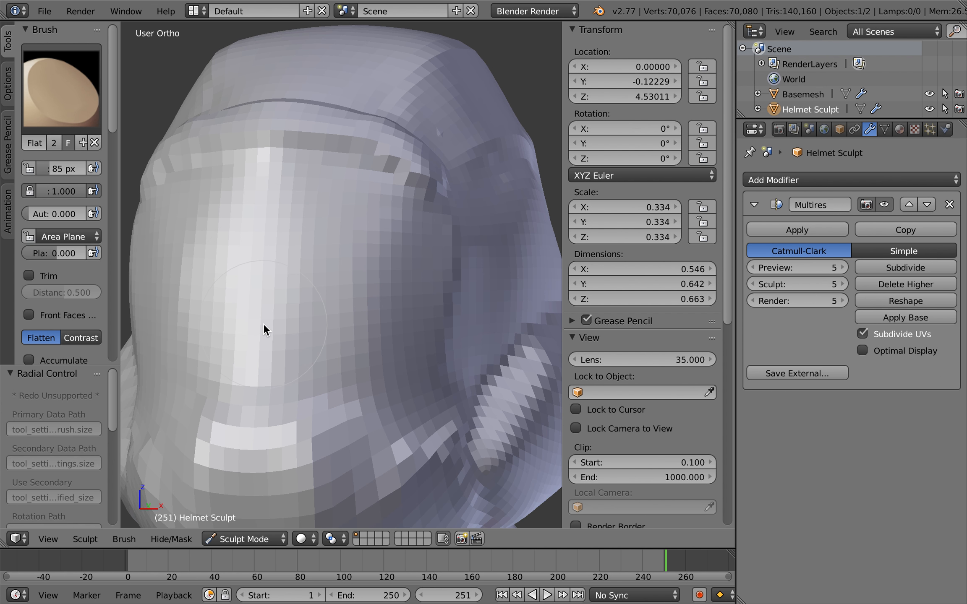
Flatten the faceplate's side surface below the end of the brow band and smooth the area above the cheek ridge
{"action": "key", "text": "KP_3"}
{"action": "middle_click_drag", "start_coordinate": [451, 250], "coordinate": [458, 251]}
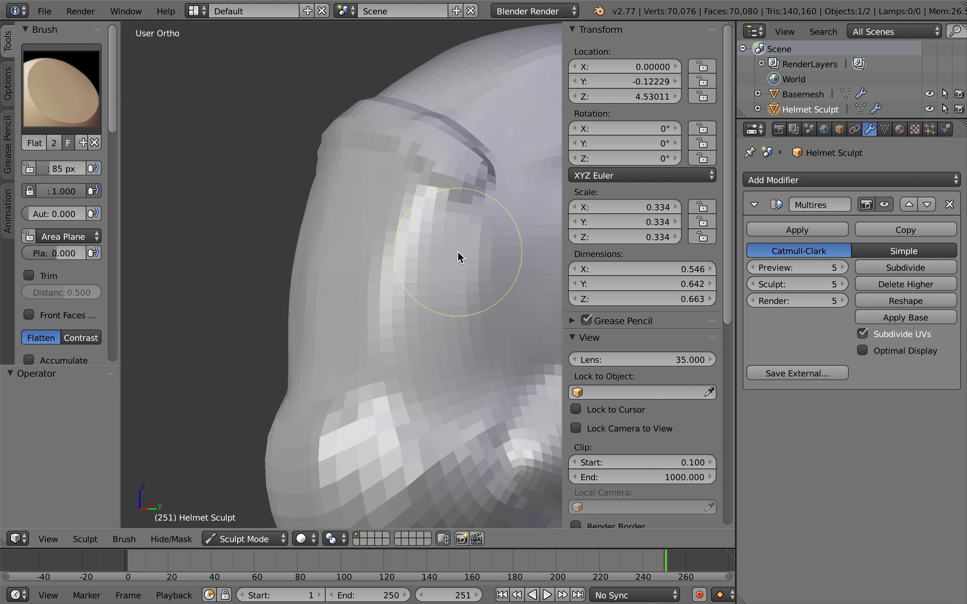
{"action": "scroll", "coordinate": [457, 251], "scroll_direction": "left", "scroll_amount": 10}
{"action": "scroll", "coordinate": [458, 251], "scroll_direction": "right", "scroll_amount": 5}
{"action": "scroll", "coordinate": [457, 251], "scroll_direction": "up", "scroll_amount": 3}
{"action": "scroll", "coordinate": [485, 322], "scroll_direction": "right", "scroll_amount": 3}
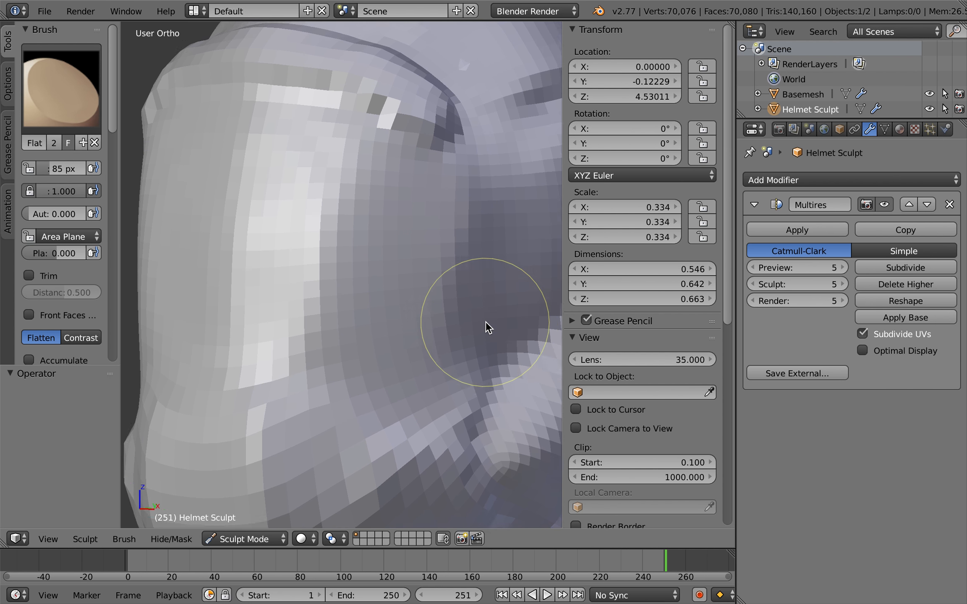
{"action": "scroll", "coordinate": [486, 322], "scroll_direction": "right", "scroll_amount": 5}
{"action": "mouse_move", "coordinate": [407, 201]}
{"action": "left_mouse_down"}
{"action": "mouse_move", "coordinate": [419, 199]}
{"action": "mouse_move", "coordinate": [420, 220]}
{"action": "left_mouse_up"}
{"action": "mouse_move", "coordinate": [428, 356]}
{"action": "left_mouse_down", "text": "shift"}
{"action": "mouse_move", "coordinate": [395, 248]}
{"action": "mouse_move", "coordinate": [433, 280]}
{"action": "left_mouse_up", "text": "shift"}
{"action": "scroll", "coordinate": [462, 248], "scroll_direction": "right", "scroll_amount": 5, "text": "shift"}
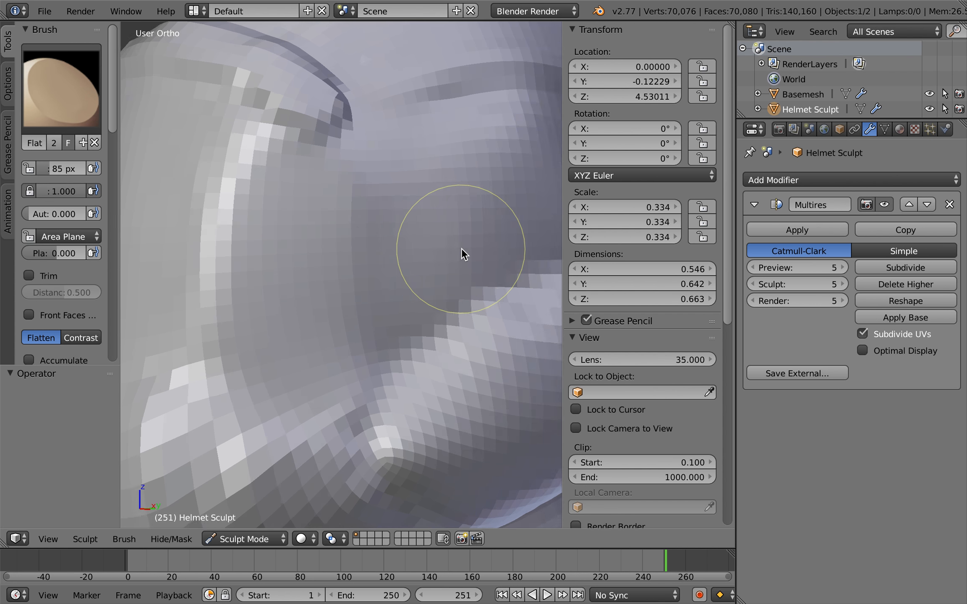
Build a narrow raised strip along the faceplate's side edge, from brow band to cheek ridge, with the Clay Strips brush at 33 px
{"action": "scroll", "coordinate": [462, 248], "scroll_direction": "right", "scroll_amount": 5}
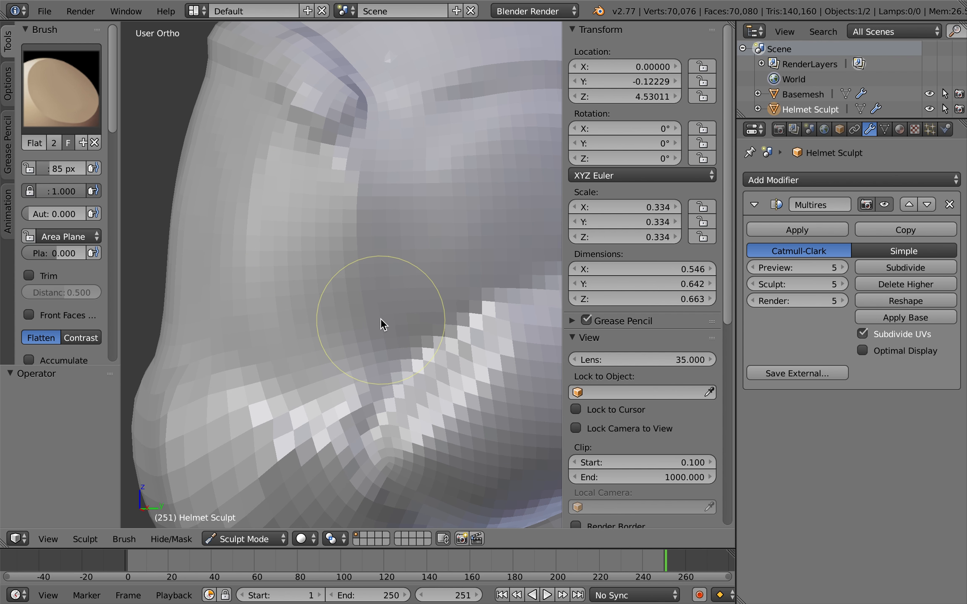
{"action": "scroll", "coordinate": [372, 257], "scroll_direction": "up", "scroll_amount": 5, "text": "shift"}
{"action": "left_click", "coordinate": [70, 108]}
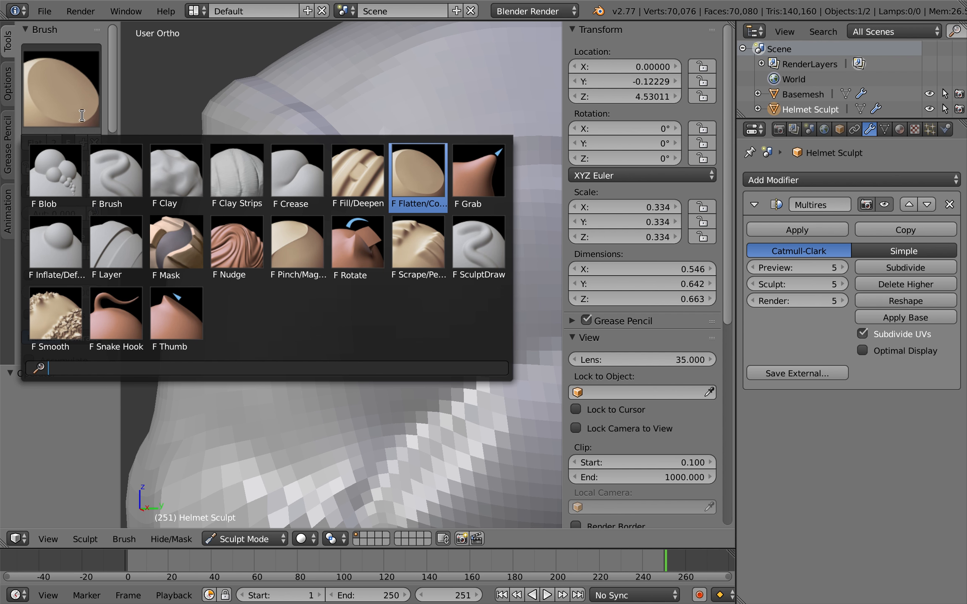
{"action": "left_click", "coordinate": [225, 186]}
{"action": "key", "text": "f"}
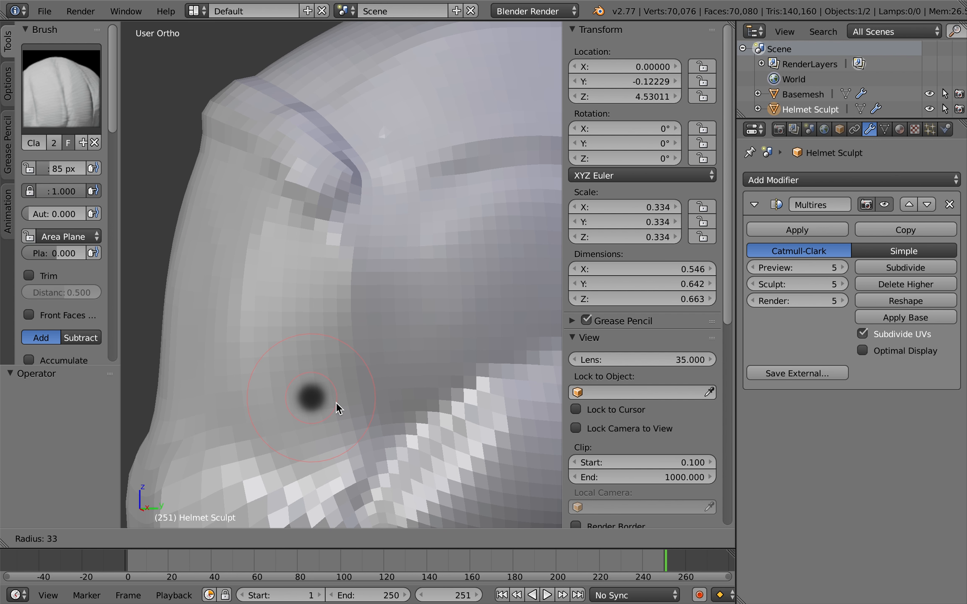
{"action": "left_click", "coordinate": [335, 402]}
{"action": "mouse_move", "coordinate": [342, 209]}
{"action": "left_mouse_down"}
{"action": "mouse_move", "coordinate": [353, 392]}
{"action": "mouse_move", "coordinate": [375, 469]}
{"action": "left_mouse_up"}
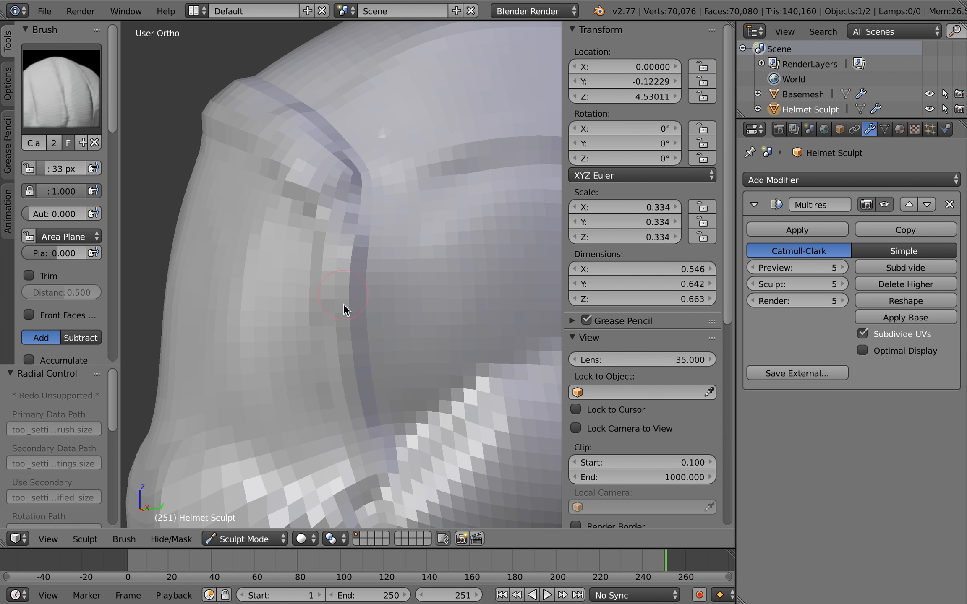
{"action": "scroll", "coordinate": [427, 373], "scroll_direction": "left", "scroll_amount": 10}
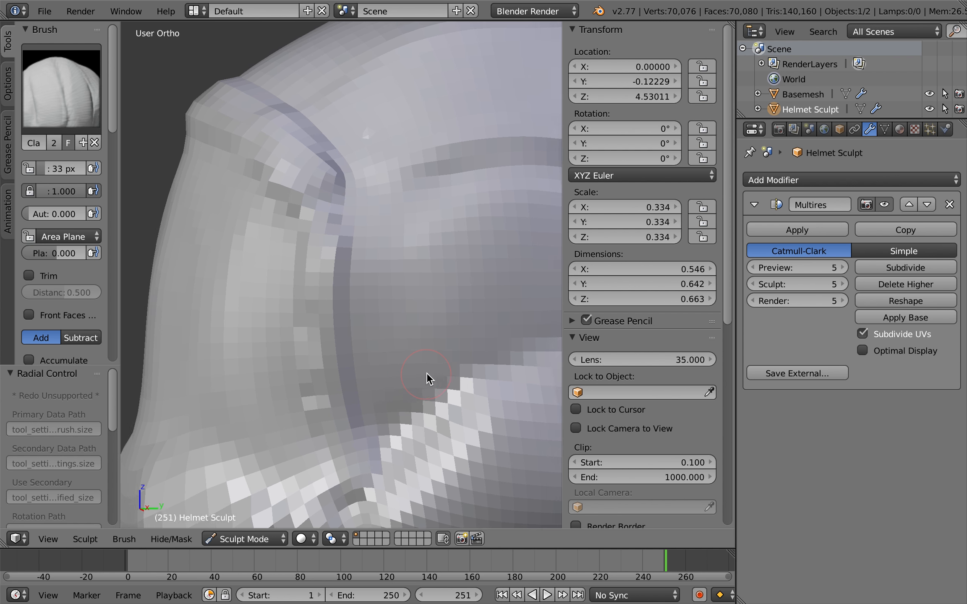
Build up a round raised pad on the helmet's side behind the faceplate edge with the Clay Strips brush at 73 px
{"action": "scroll", "coordinate": [426, 372], "scroll_direction": "down", "scroll_amount": 5, "text": "ctrl"}
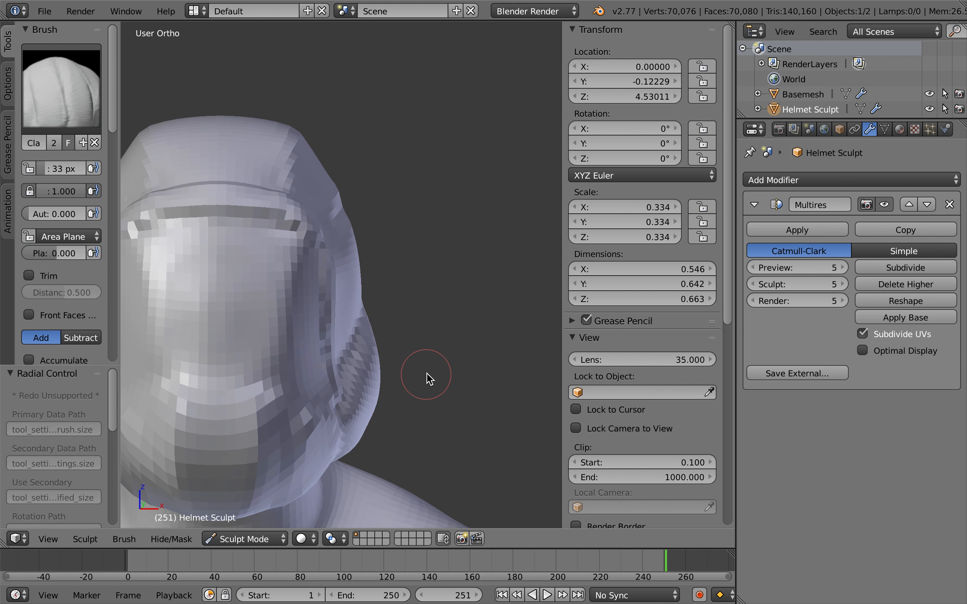
{"action": "key", "text": "3"}
{"action": "scroll", "coordinate": [478, 320], "scroll_direction": "down", "scroll_amount": 2, "text": "ctrl"}
{"action": "scroll", "coordinate": [478, 320], "scroll_direction": "up", "scroll_amount": 1}
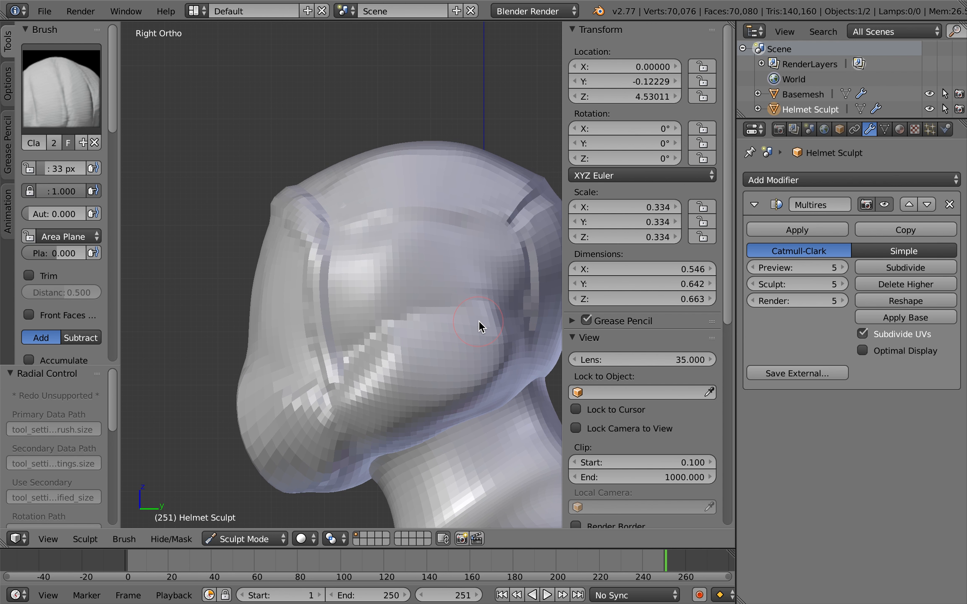
{"action": "scroll", "coordinate": [433, 295], "scroll_direction": "up", "scroll_amount": 2}
{"action": "key", "text": "f"}
{"action": "left_click", "coordinate": [448, 376]}
{"action": "middle_click_drag", "start_coordinate": [447, 375], "coordinate": [420, 382], "text": "shift"}
{"action": "mouse_move", "coordinate": [381, 312]}
{"action": "left_mouse_down"}
{"action": "mouse_move", "coordinate": [386, 250]}
{"action": "mouse_move", "coordinate": [420, 307]}
{"action": "mouse_move", "coordinate": [403, 324]}
{"action": "mouse_move", "coordinate": [414, 297]}
{"action": "mouse_move", "coordinate": [364, 309]}
{"action": "mouse_move", "coordinate": [379, 263]}
{"action": "left_mouse_up"}
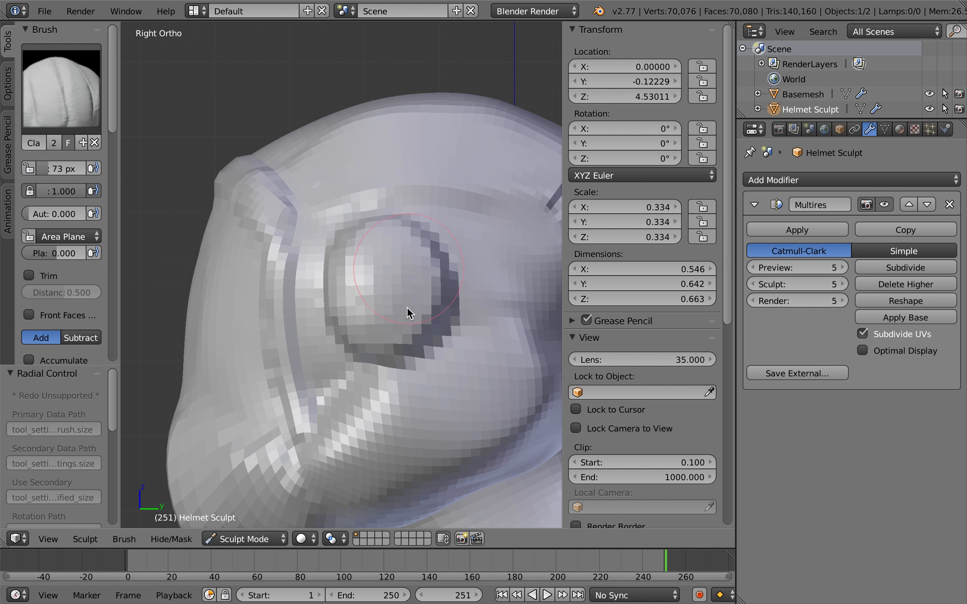
{"action": "left_click_drag", "start_coordinate": [403, 329], "coordinate": [388, 321]}
Flatten the outer face of the round side pad with the Flatten brush at 73 px
{"action": "key", "text": "KP_1"}
{"action": "middle_click_drag", "start_coordinate": [474, 261], "coordinate": [403, 261]}
{"action": "left_click", "coordinate": [80, 126]}
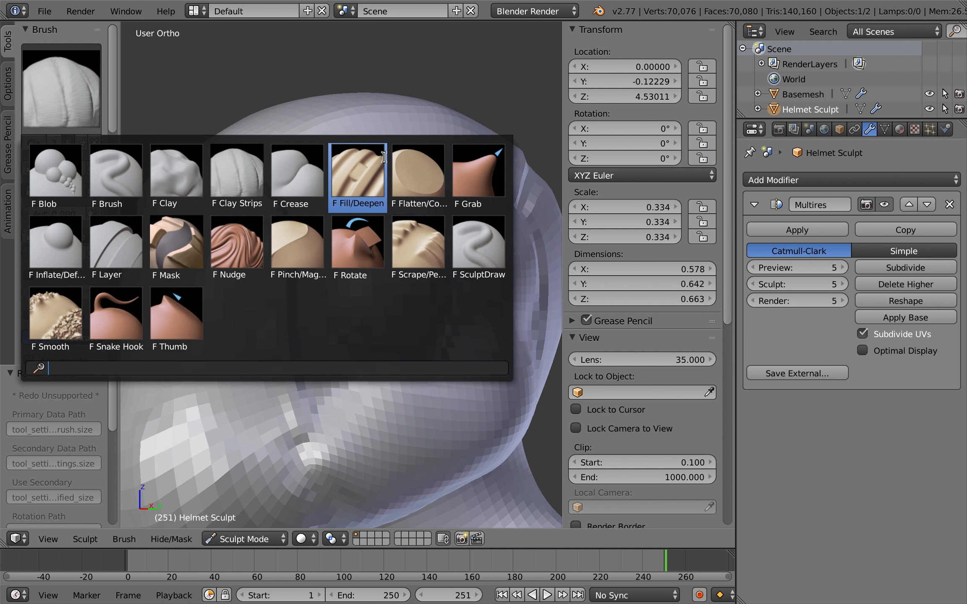
{"action": "left_click", "coordinate": [418, 176]}
{"action": "key", "text": "KP_3"}
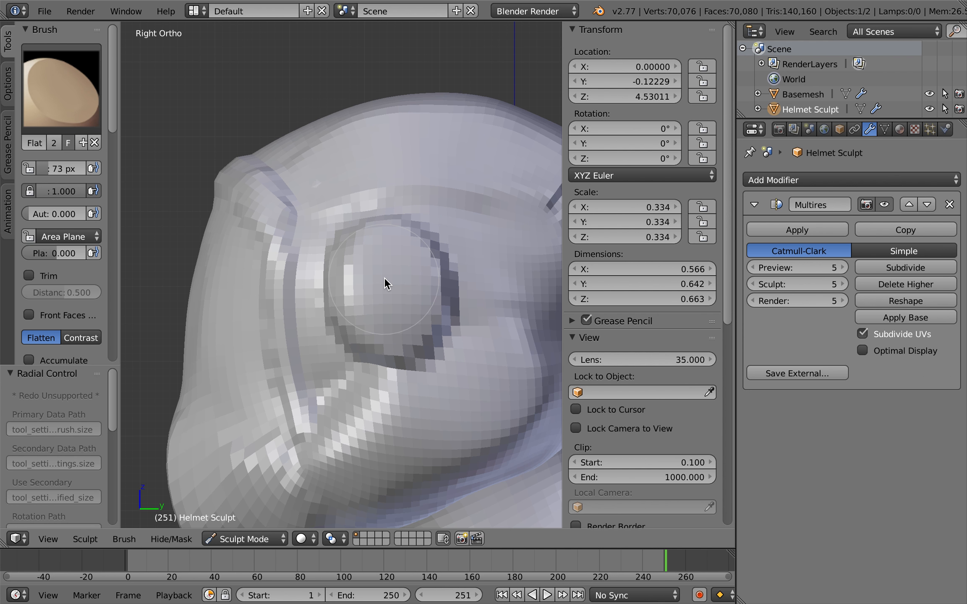
Examine the round side pad's shape from the front, from an angle and from the right side
{"action": "scroll", "coordinate": [419, 260], "scroll_direction": "down", "scroll_amount": 5}
{"action": "key", "text": "KP_1"}
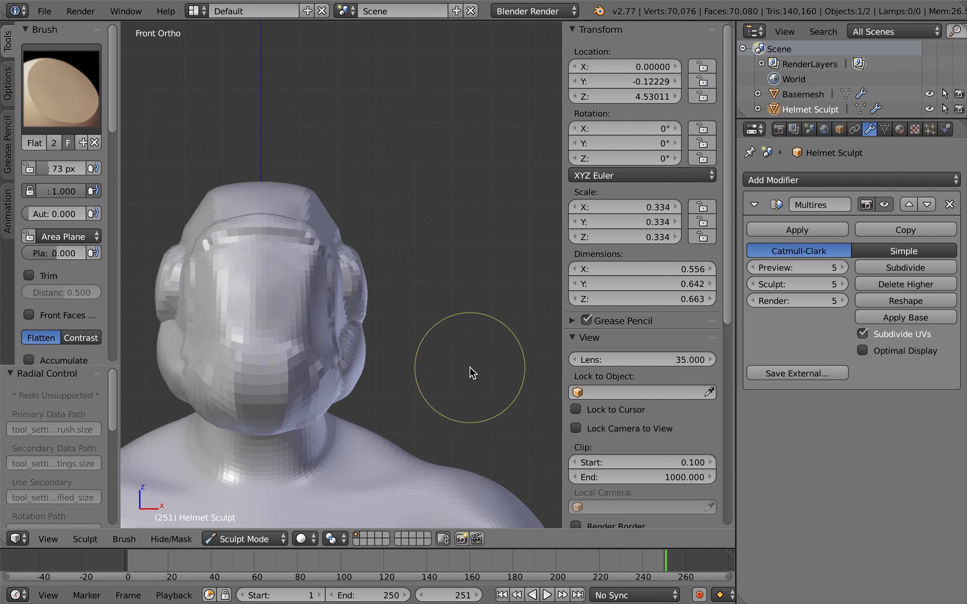
{"action": "scroll", "coordinate": [477, 261], "scroll_direction": "up", "scroll_amount": 4}
{"action": "key", "text": "KP_6"}
{"action": "key", "text": "KP_6"}
{"action": "key", "text": "KP_6"}
{"action": "scroll", "coordinate": [477, 261], "scroll_direction": "up", "scroll_amount": 3}
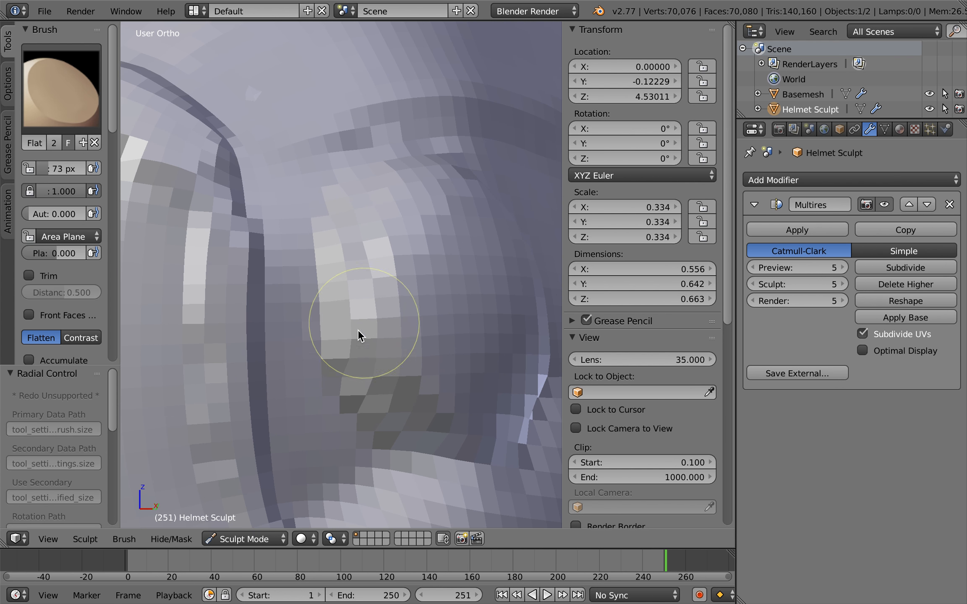
{"action": "key", "text": "KP_6"}
{"action": "key", "text": "KP_6"}
{"action": "key", "text": "KP_6"}
{"action": "scroll", "coordinate": [343, 359], "scroll_direction": "down", "scroll_amount": 3}
{"action": "key", "text": "KP_1"}
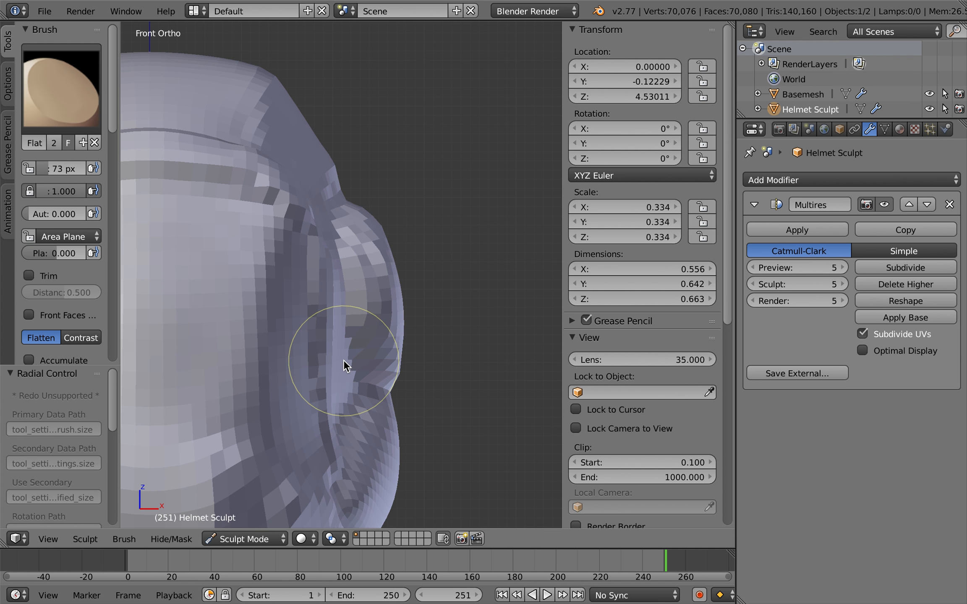
{"action": "key", "text": "KP_3"}
{"action": "scroll", "coordinate": [406, 386], "scroll_direction": "down", "scroll_amount": 2}
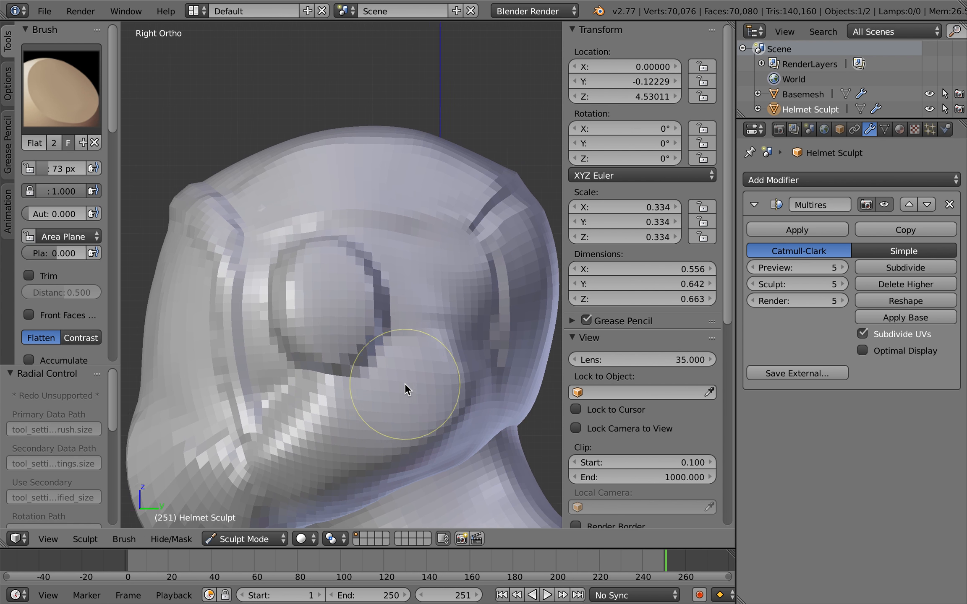
Build a curved raised band behind and above the round side pad with the Clay Strips brush at 73 px
{"action": "scroll", "coordinate": [405, 383], "scroll_direction": "up", "scroll_amount": 4}
{"action": "left_click", "coordinate": [51, 107]}
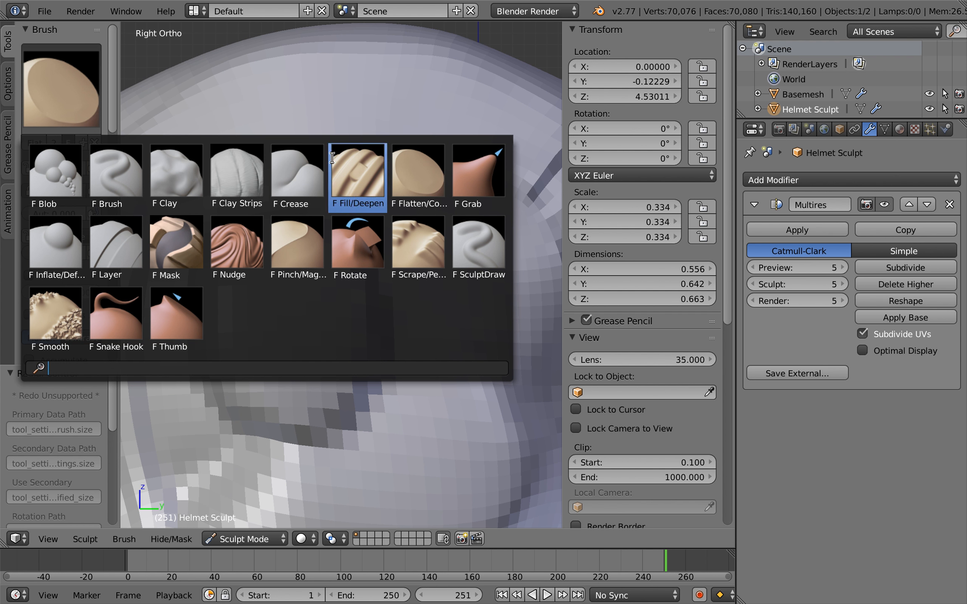
{"action": "left_click", "coordinate": [260, 188]}
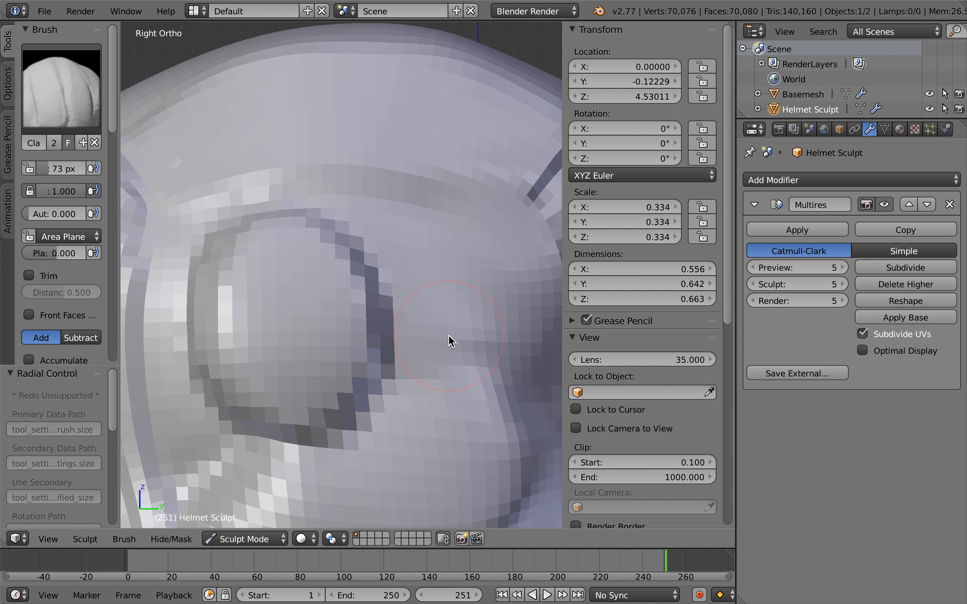
{"action": "mouse_move", "coordinate": [450, 314]}
{"action": "left_mouse_down"}
{"action": "mouse_move", "coordinate": [451, 331]}
{"action": "mouse_move", "coordinate": [428, 265]}
{"action": "left_mouse_up"}
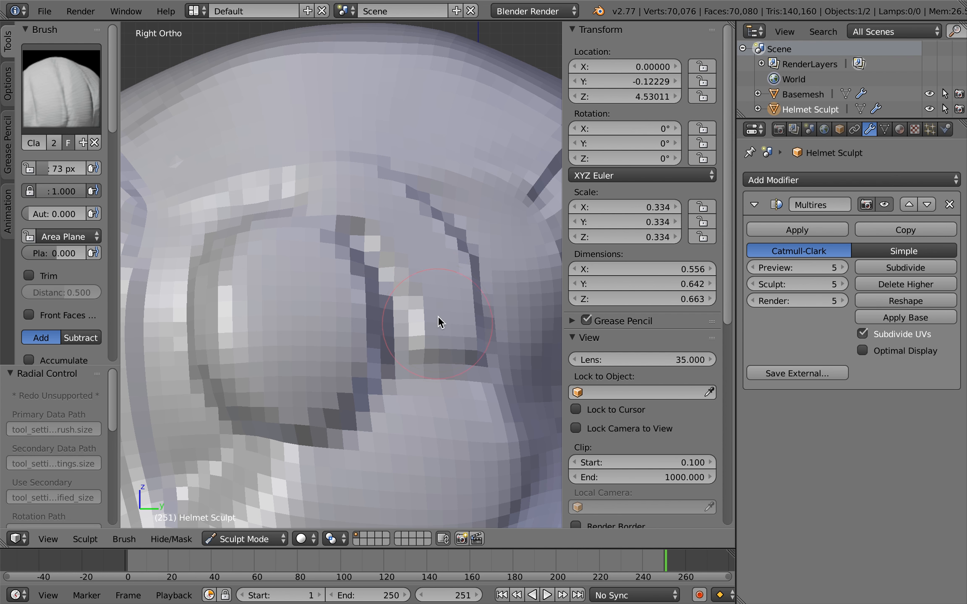
{"action": "mouse_move", "coordinate": [378, 208]}
{"action": "left_mouse_down"}
{"action": "mouse_move", "coordinate": [447, 305]}
{"action": "mouse_move", "coordinate": [367, 190]}
{"action": "left_mouse_up"}
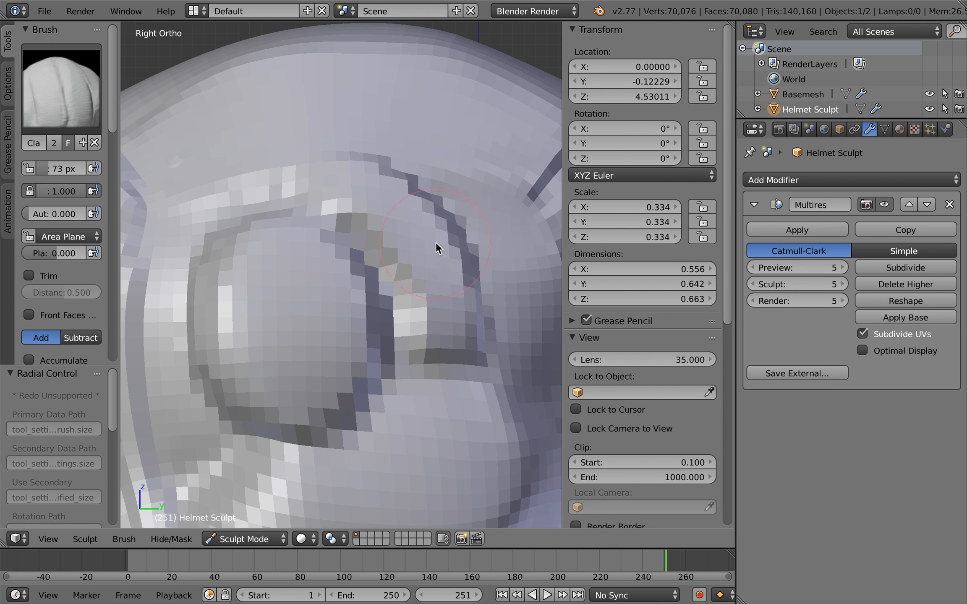
{"action": "scroll", "coordinate": [463, 223], "scroll_direction": "left", "scroll_amount": 10}
{"action": "scroll", "coordinate": [463, 224], "scroll_direction": "right", "scroll_amount": 10}
{"action": "mouse_move", "coordinate": [345, 190]}
{"action": "left_mouse_down"}
{"action": "mouse_move", "coordinate": [442, 339]}
{"action": "mouse_move", "coordinate": [340, 184]}
{"action": "left_mouse_up"}
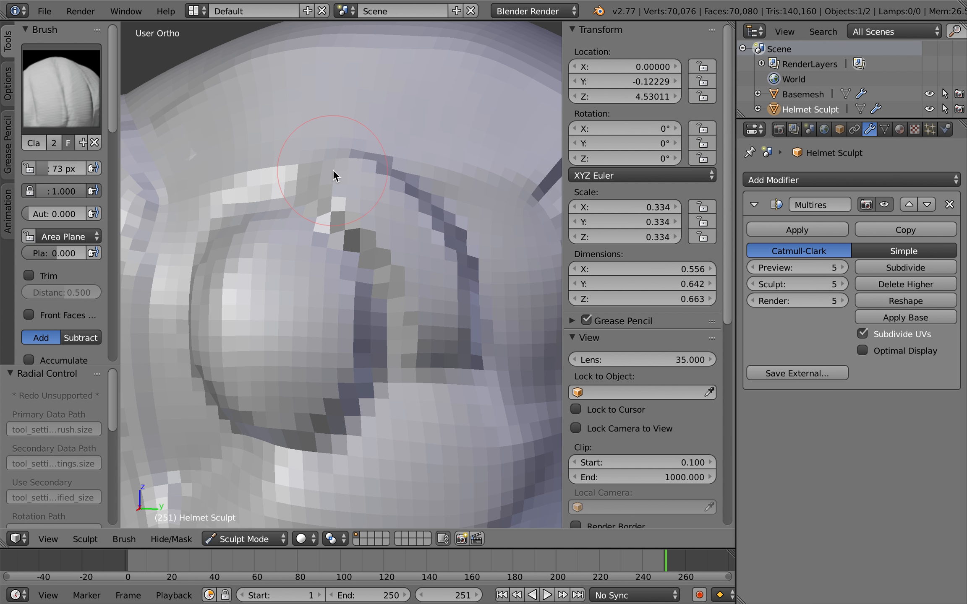
Build up the surface along the back edge of the curved band with the Clay Strips brush
{"action": "scroll", "coordinate": [443, 208], "scroll_direction": "left", "scroll_amount": 10}
{"action": "scroll", "coordinate": [443, 209], "scroll_direction": "down", "scroll_amount": 3, "text": "ctrl"}
{"action": "scroll", "coordinate": [443, 208], "scroll_direction": "right", "scroll_amount": 10}
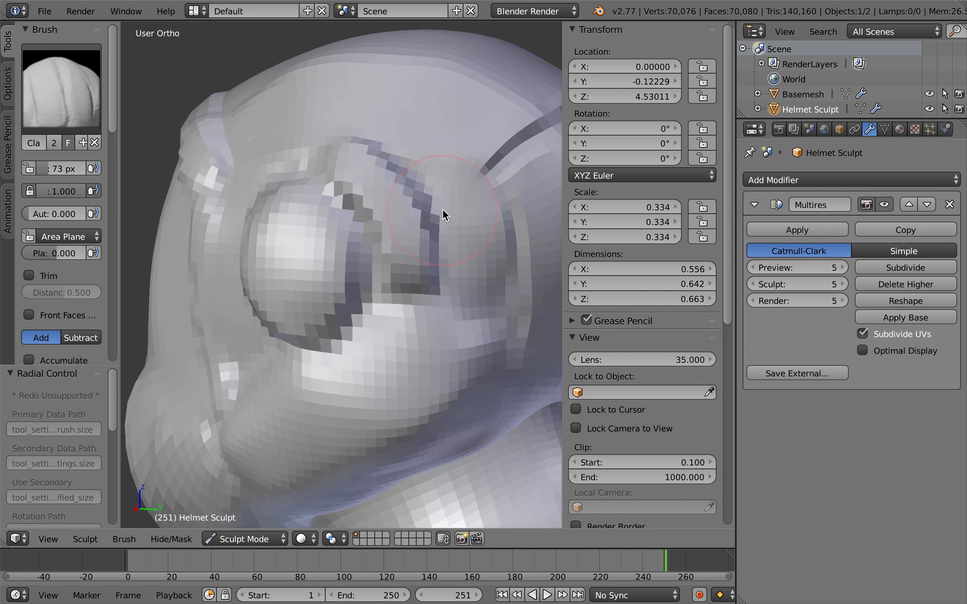
{"action": "scroll", "coordinate": [443, 208], "scroll_direction": "right", "scroll_amount": 2}
{"action": "left_click", "coordinate": [29, 75]}
{"action": "left_click", "coordinate": [322, 76]}
{"action": "scroll", "coordinate": [322, 75], "scroll_direction": "right", "scroll_amount": 8}
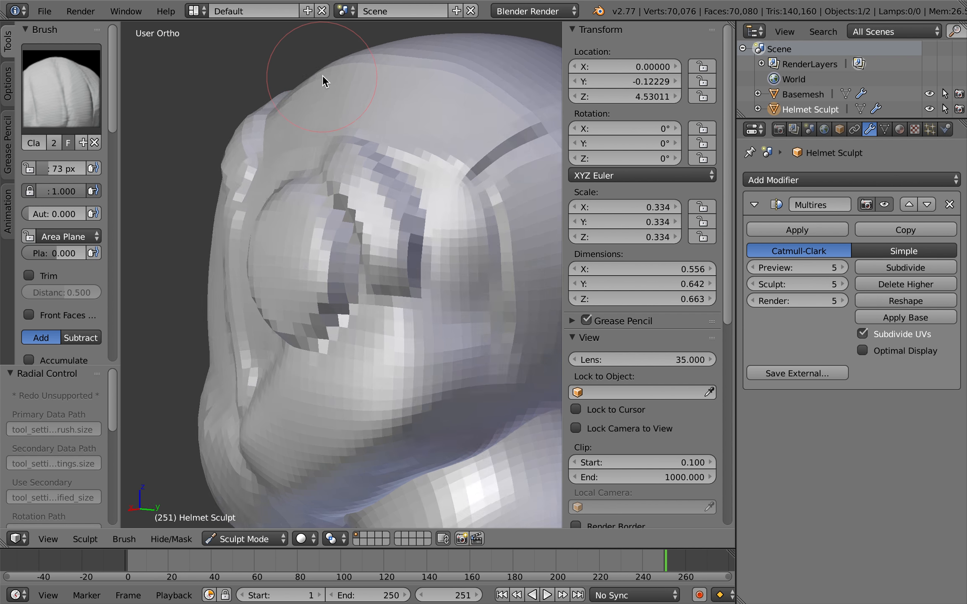
Build up a raised area directly behind the curved band on the helmet's side with the Clay Strips brush at 73 px
{"action": "scroll", "coordinate": [323, 75], "scroll_direction": "right", "scroll_amount": 8}
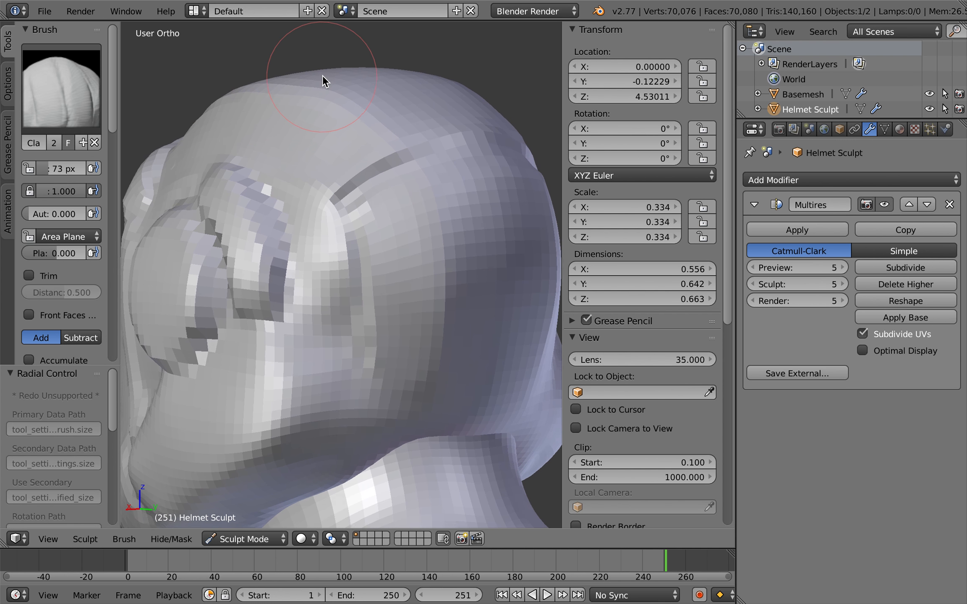
{"action": "scroll", "coordinate": [323, 75], "scroll_direction": "right", "scroll_amount": 8}
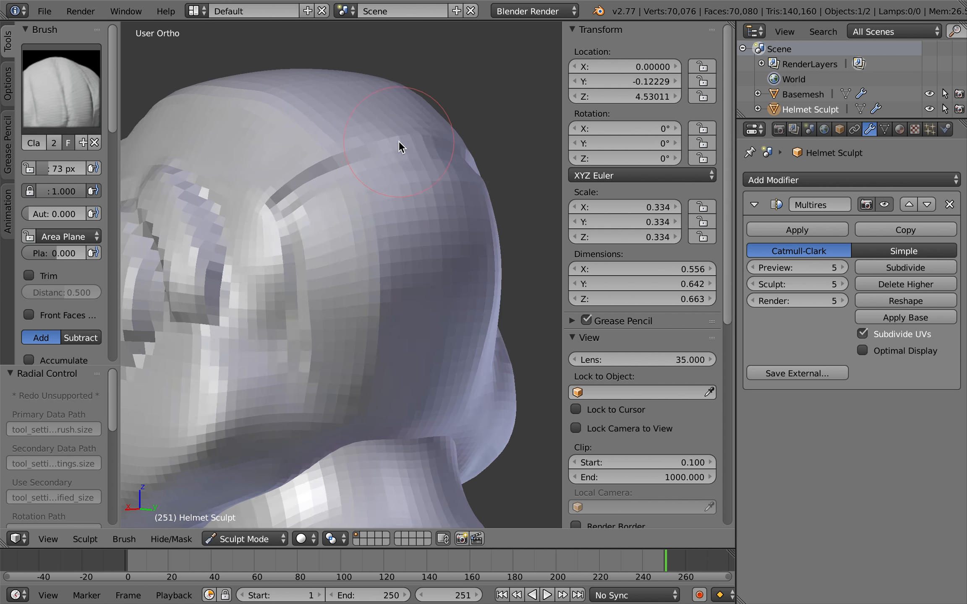
{"action": "scroll", "coordinate": [398, 141], "scroll_direction": "up", "scroll_amount": 3}
{"action": "scroll", "coordinate": [399, 142], "scroll_direction": "left", "scroll_amount": 5}
{"action": "mouse_move", "coordinate": [237, 233]}
{"action": "left_mouse_down"}
{"action": "mouse_move", "coordinate": [255, 241]}
{"action": "mouse_move", "coordinate": [254, 302]}
{"action": "mouse_move", "coordinate": [277, 315]}
{"action": "mouse_move", "coordinate": [289, 281]}
{"action": "left_mouse_up"}
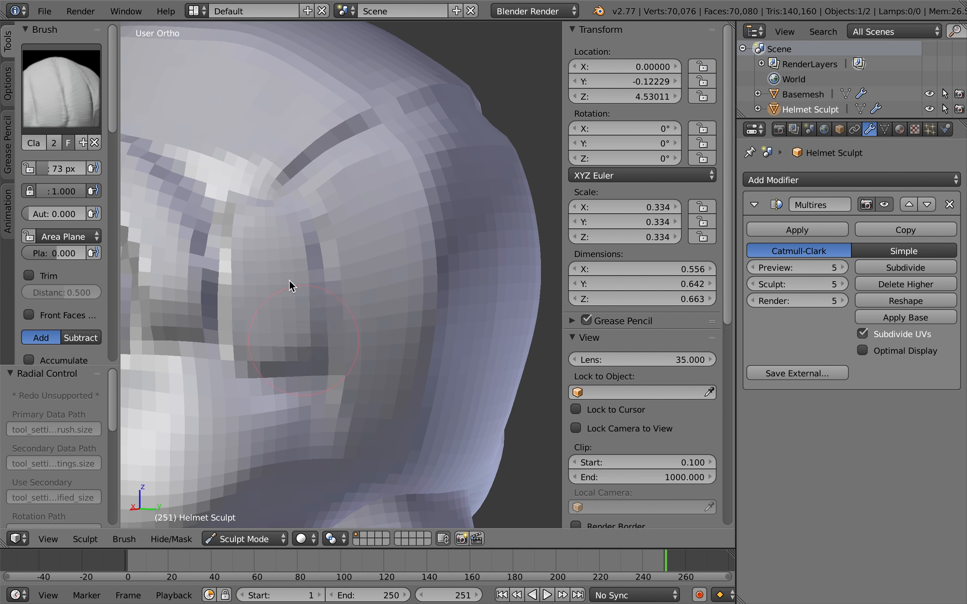
{"action": "mouse_move", "coordinate": [255, 335]}
{"action": "left_mouse_down"}
{"action": "mouse_move", "coordinate": [233, 214]}
{"action": "mouse_move", "coordinate": [271, 314]}
{"action": "mouse_move", "coordinate": [295, 265]}
{"action": "left_mouse_up"}
Fill the gap between the curved band and the raised area behind it with the Clay Strips brush at 31 px and 57 px
{"action": "middle_click_drag", "start_coordinate": [295, 265], "coordinate": [361, 304]}
{"action": "key", "text": "f"}
{"action": "left_click", "coordinate": [331, 307]}
{"action": "left_click_drag", "start_coordinate": [329, 215], "coordinate": [342, 335]}
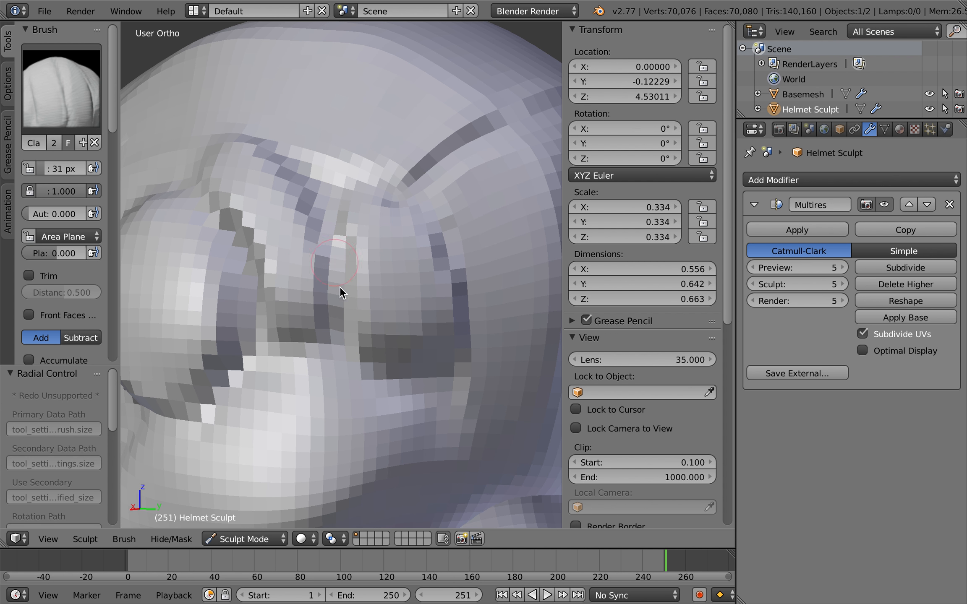
{"action": "key", "text": "f"}
{"action": "left_click", "coordinate": [375, 348]}
{"action": "mouse_move", "coordinate": [366, 303]}
{"action": "left_mouse_down"}
{"action": "mouse_move", "coordinate": [360, 236]}
{"action": "mouse_move", "coordinate": [376, 347]}
{"action": "mouse_move", "coordinate": [399, 293]}
{"action": "left_mouse_up"}
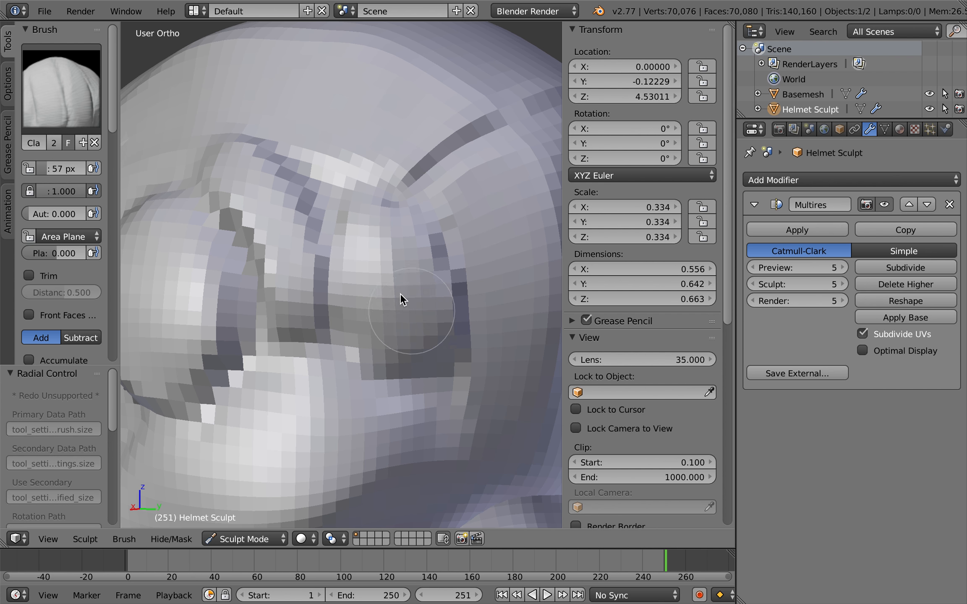
Build up the groove along the rear edge of the raised area with the Clay Strips brush at 57 px
{"action": "scroll", "coordinate": [454, 303], "scroll_direction": "right", "scroll_amount": 10}
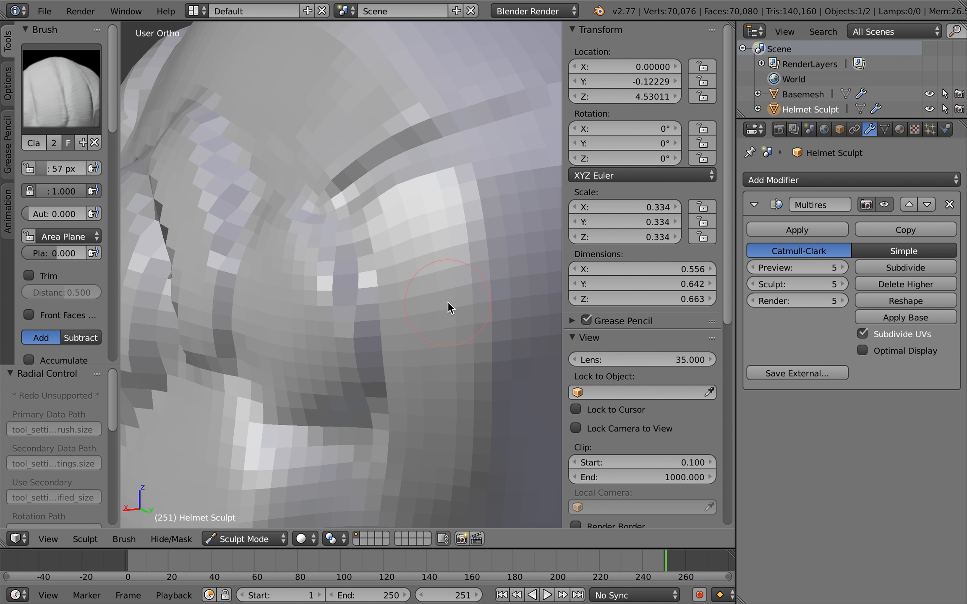
{"action": "scroll", "coordinate": [448, 301], "scroll_direction": "up", "scroll_amount": 4, "text": "ctrl"}
{"action": "mouse_move", "coordinate": [363, 297]}
{"action": "left_mouse_down"}
{"action": "mouse_move", "coordinate": [360, 438]}
{"action": "mouse_move", "coordinate": [331, 264]}
{"action": "mouse_move", "coordinate": [344, 349]}
{"action": "left_mouse_up"}
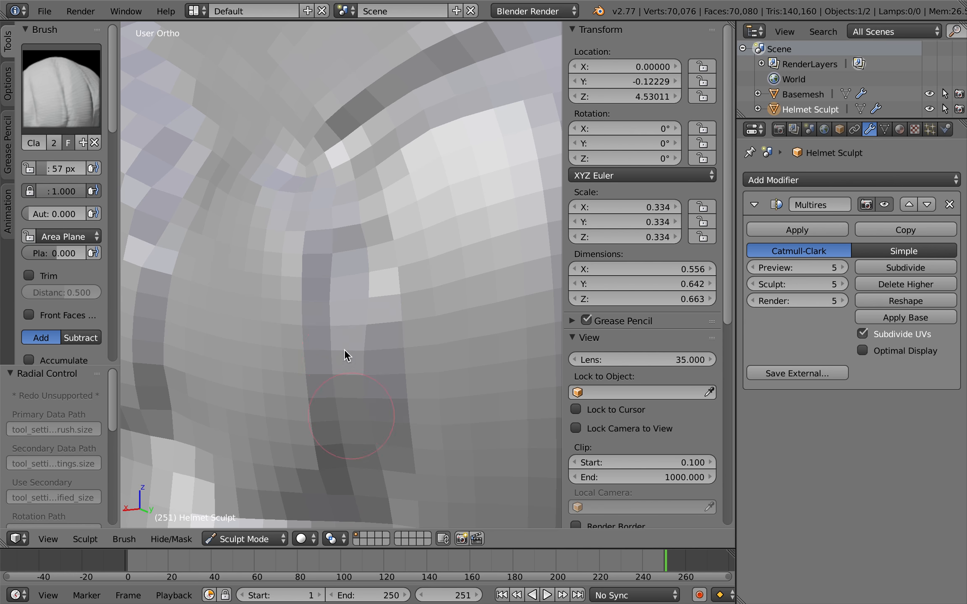
Build a raised connecting piece between the faceplate's side edge and the round side pad with the Clay Strips brush at 57 px
{"action": "scroll", "coordinate": [383, 316], "scroll_direction": "down", "scroll_amount": 10}
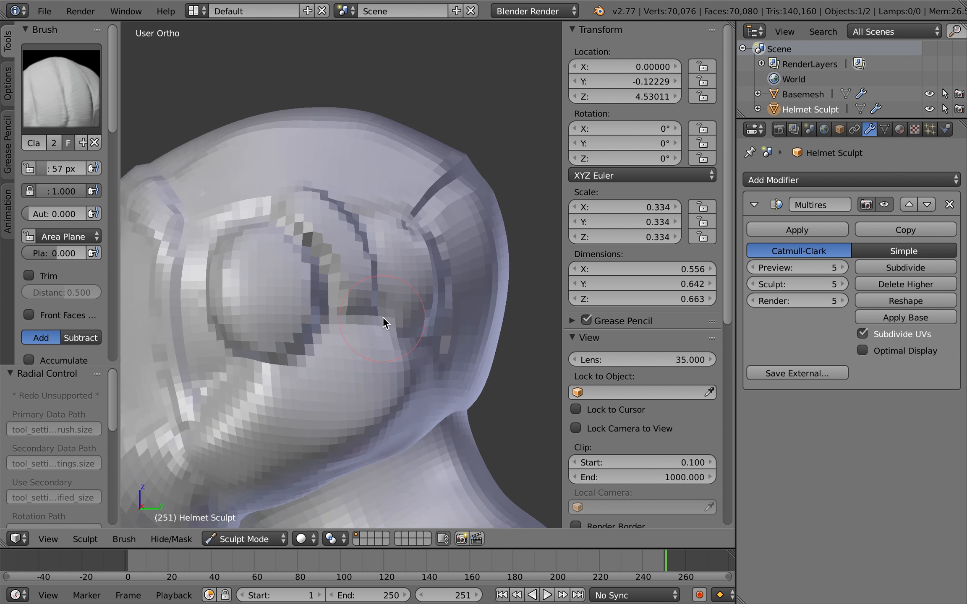
{"action": "scroll", "coordinate": [383, 316], "scroll_direction": "left", "scroll_amount": 3}
{"action": "scroll", "coordinate": [384, 316], "scroll_direction": "left", "scroll_amount": 5, "text": "shift"}
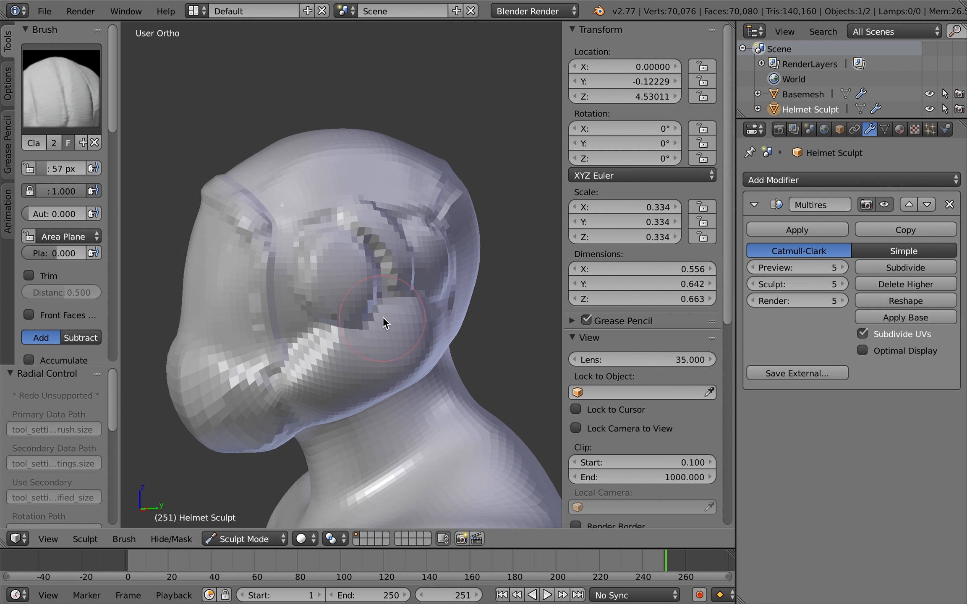
{"action": "scroll", "coordinate": [384, 316], "scroll_direction": "up", "scroll_amount": 7}
{"action": "scroll", "coordinate": [383, 316], "scroll_direction": "left", "scroll_amount": 5, "text": "shift"}
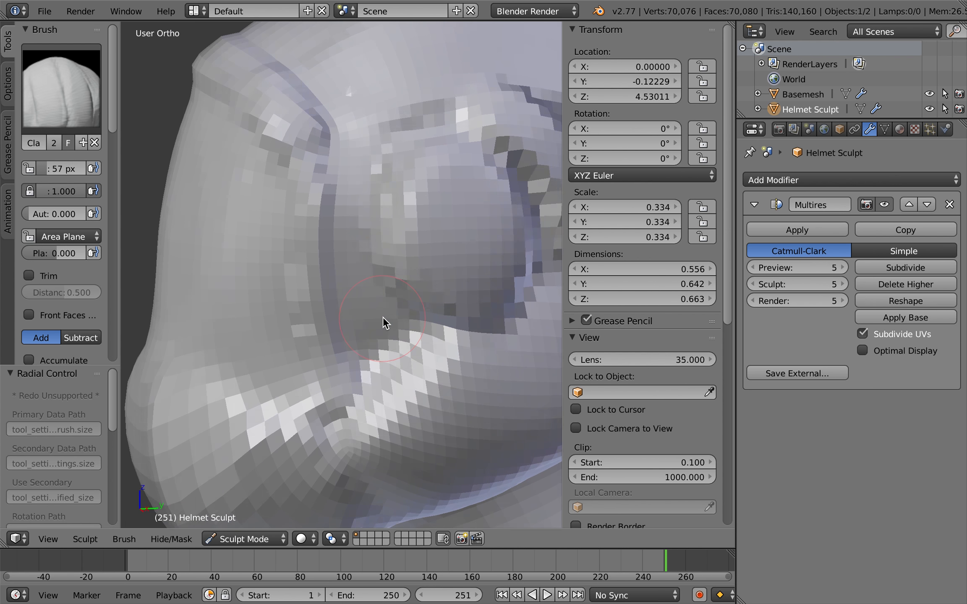
{"action": "scroll", "coordinate": [383, 316], "scroll_direction": "left", "scroll_amount": 3}
{"action": "scroll", "coordinate": [383, 317], "scroll_direction": "left", "scroll_amount": 4}
{"action": "scroll", "coordinate": [414, 308], "scroll_direction": "up", "scroll_amount": 4}
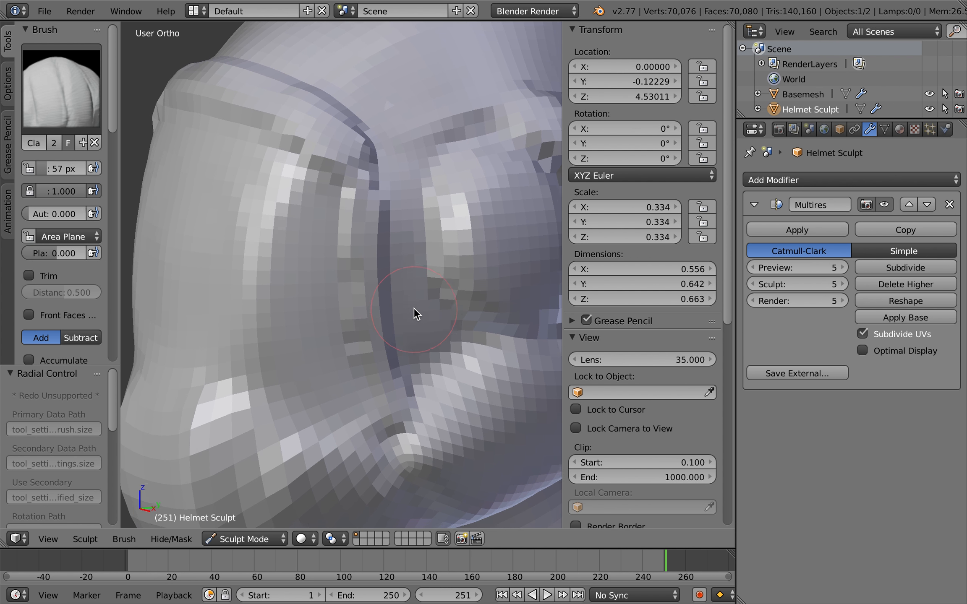
{"action": "scroll", "coordinate": [466, 241], "scroll_direction": "up", "scroll_amount": 2}
{"action": "scroll", "coordinate": [465, 241], "scroll_direction": "right", "scroll_amount": 4}
{"action": "mouse_move", "coordinate": [357, 299]}
{"action": "left_mouse_down"}
{"action": "mouse_move", "coordinate": [355, 337]}
{"action": "mouse_move", "coordinate": [331, 295]}
{"action": "mouse_move", "coordinate": [367, 339]}
{"action": "mouse_move", "coordinate": [388, 264]}
{"action": "mouse_move", "coordinate": [420, 316]}
{"action": "left_mouse_up"}
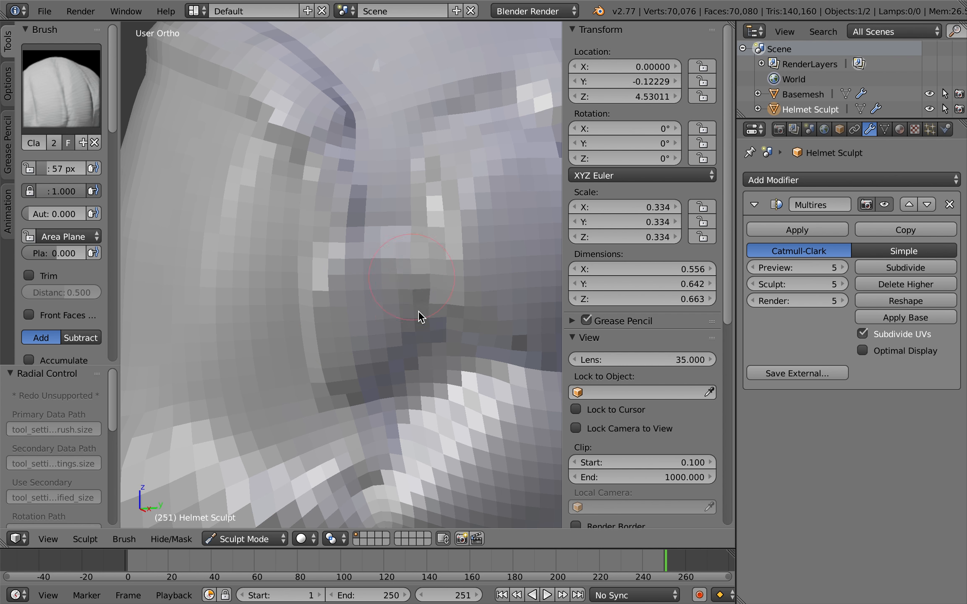
{"action": "mouse_move", "coordinate": [351, 319]}
{"action": "left_mouse_down"}
{"action": "mouse_move", "coordinate": [338, 303]}
{"action": "mouse_move", "coordinate": [410, 290]}
{"action": "left_mouse_up"}
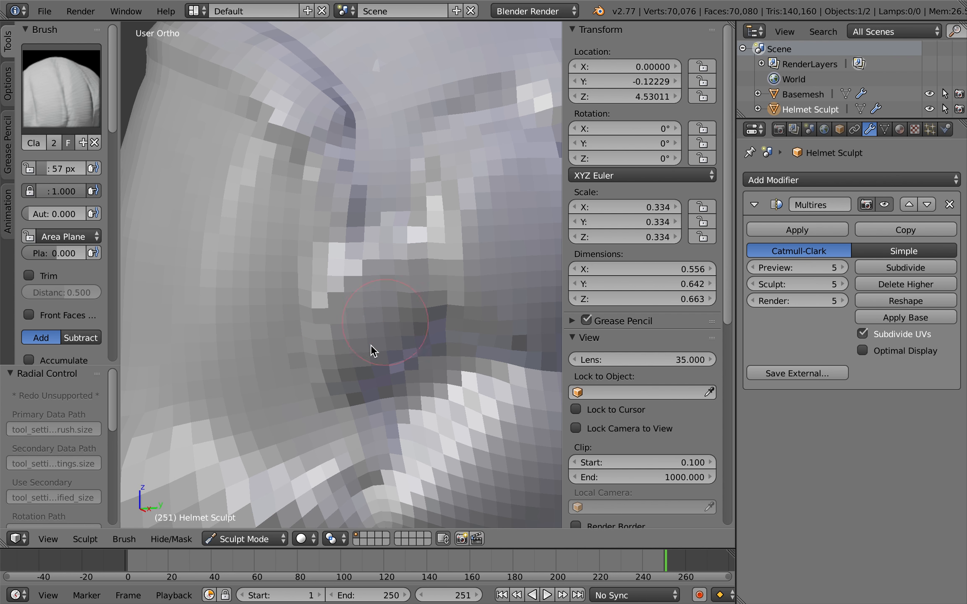
Examine the connecting piece and the helmet's side details from close up, from the right side and from the front
{"action": "scroll", "coordinate": [386, 324], "scroll_direction": "left", "scroll_amount": 10}
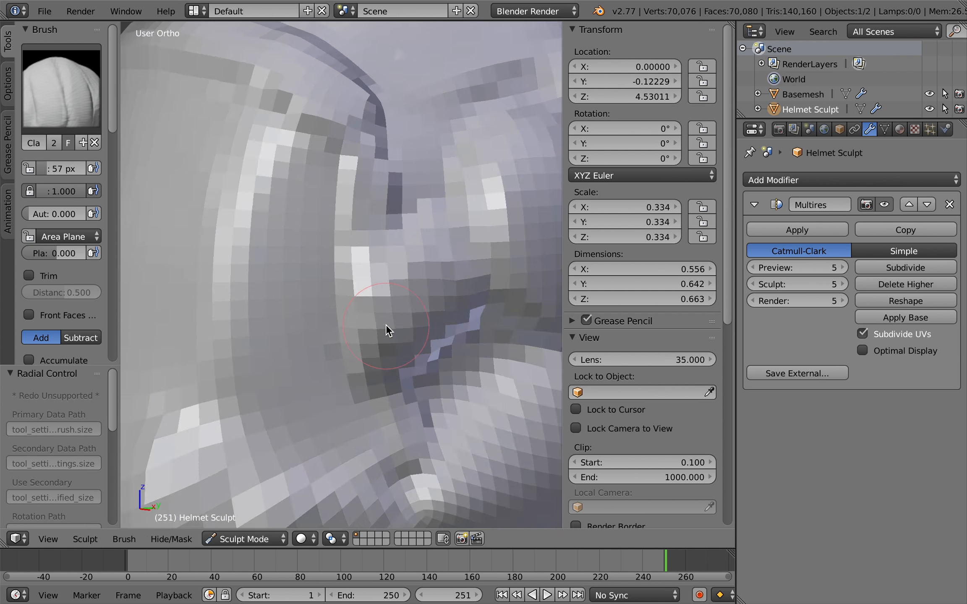
{"action": "scroll", "coordinate": [386, 324], "scroll_direction": "right", "scroll_amount": 5}
{"action": "scroll", "coordinate": [386, 324], "scroll_direction": "down", "scroll_amount": 8}
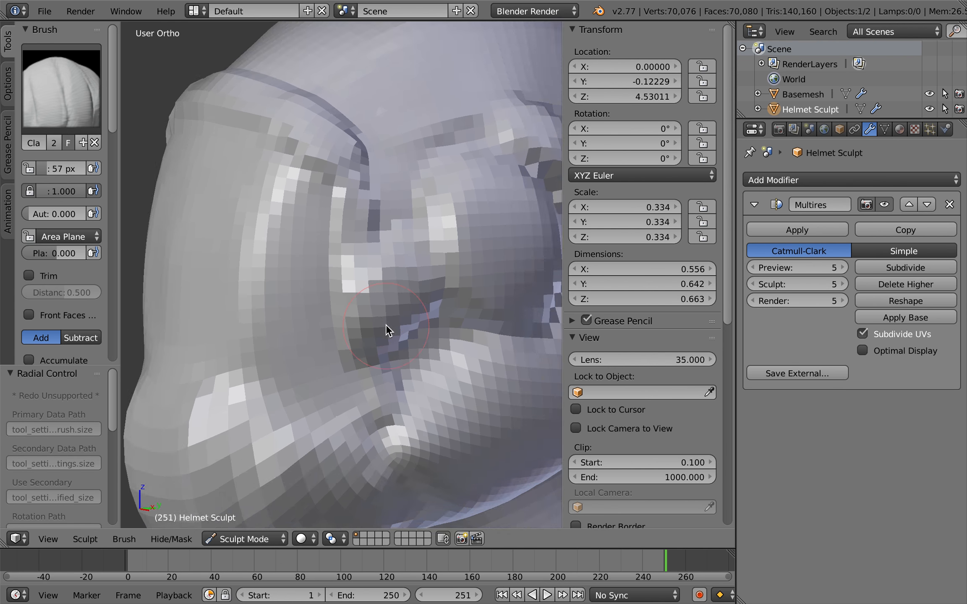
{"action": "key", "text": "KP_3"}
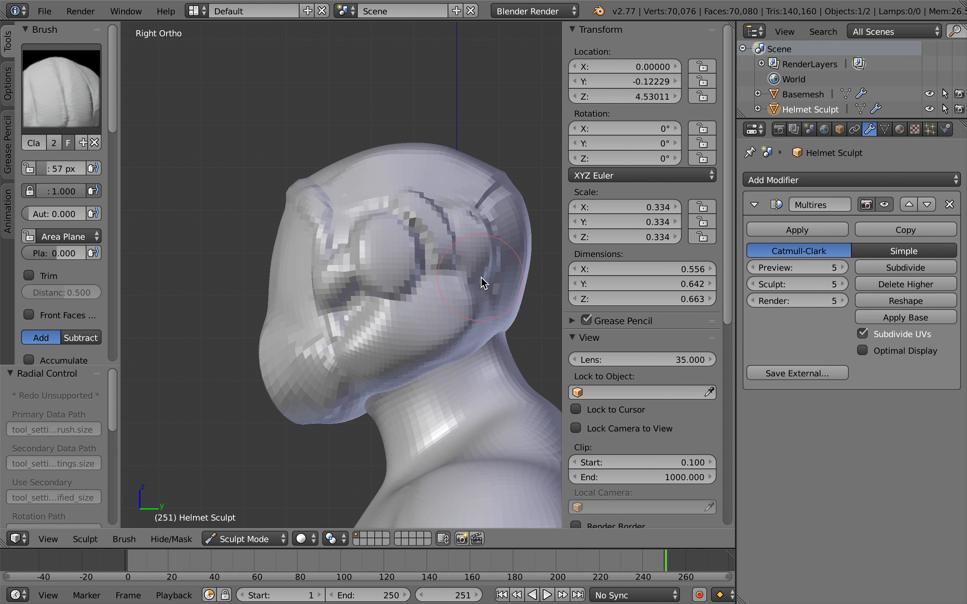
{"action": "scroll", "coordinate": [481, 277], "scroll_direction": "left", "scroll_amount": 10}
{"action": "scroll", "coordinate": [482, 278], "scroll_direction": "down", "scroll_amount": 3, "text": "shift"}
{"action": "scroll", "coordinate": [482, 278], "scroll_direction": "left", "scroll_amount": 5}
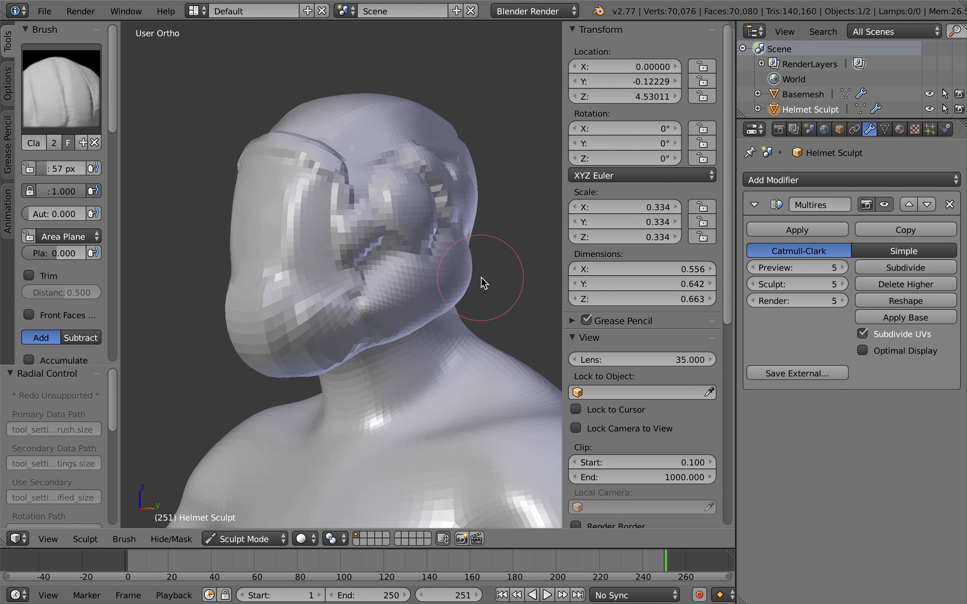
{"action": "scroll", "coordinate": [481, 278], "scroll_direction": "up", "scroll_amount": 6}
{"action": "scroll", "coordinate": [481, 278], "scroll_direction": "left", "scroll_amount": 5}
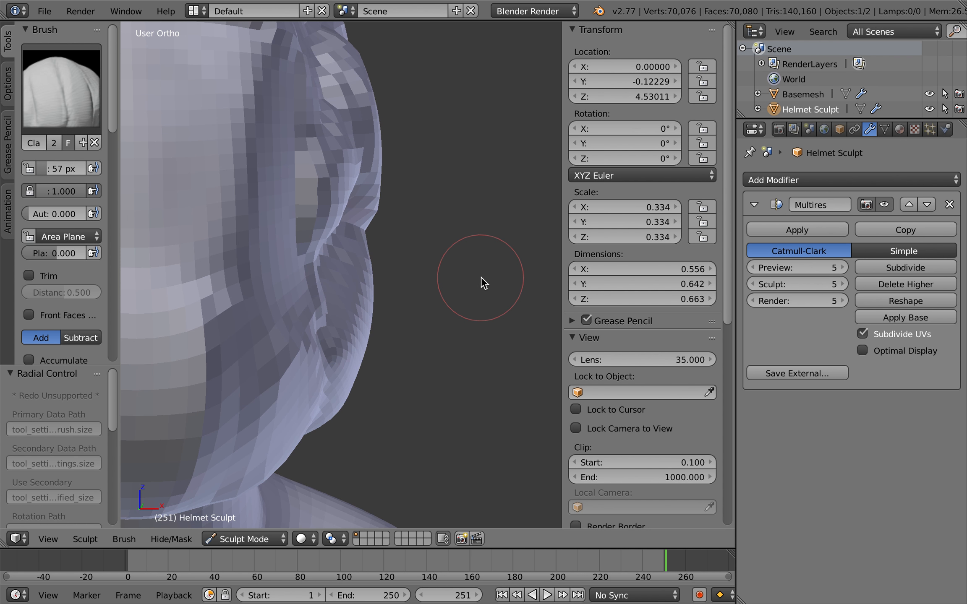
Try to build up the side of the jaw below the round pad with the Clay Strips brush at 117 px
{"action": "scroll", "coordinate": [481, 277], "scroll_direction": "right", "scroll_amount": 5}
{"action": "key", "text": "f"}
{"action": "left_click", "coordinate": [406, 342]}
{"action": "scroll", "coordinate": [406, 342], "scroll_direction": "right", "scroll_amount": 3}
{"action": "scroll", "coordinate": [406, 341], "scroll_direction": "right", "scroll_amount": 8}
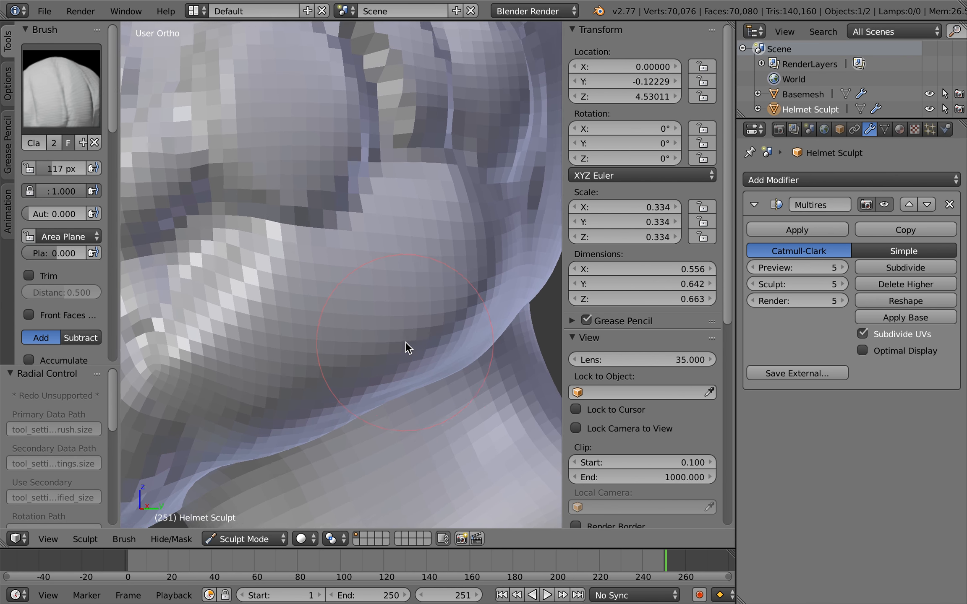
{"action": "scroll", "coordinate": [407, 348], "scroll_direction": "right", "scroll_amount": 2}
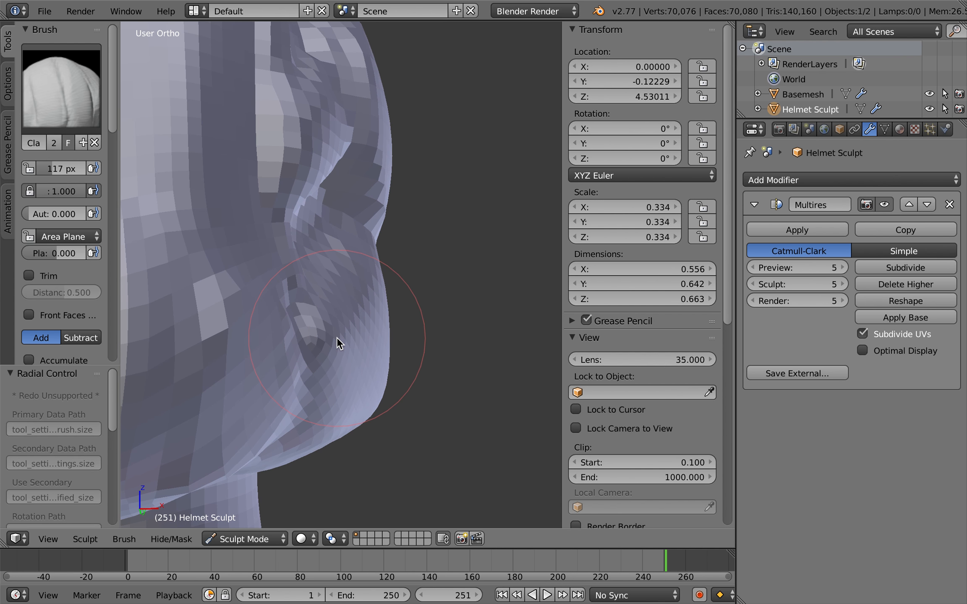
{"action": "scroll", "coordinate": [433, 271], "scroll_direction": "right", "scroll_amount": 6}
{"action": "mouse_move", "coordinate": [278, 358]}
{"action": "left_mouse_down"}
{"action": "mouse_move", "coordinate": [281, 339]}
{"action": "mouse_move", "coordinate": [392, 267]}
{"action": "mouse_move", "coordinate": [459, 244]}
{"action": "left_mouse_up"}
{"action": "key", "text": "ctrl+z"}
Build up the side of the jaw below the round pad with diagonal Clay Strips strokes at 72 px
{"action": "key", "text": "f"}
{"action": "left_click", "coordinate": [379, 334]}
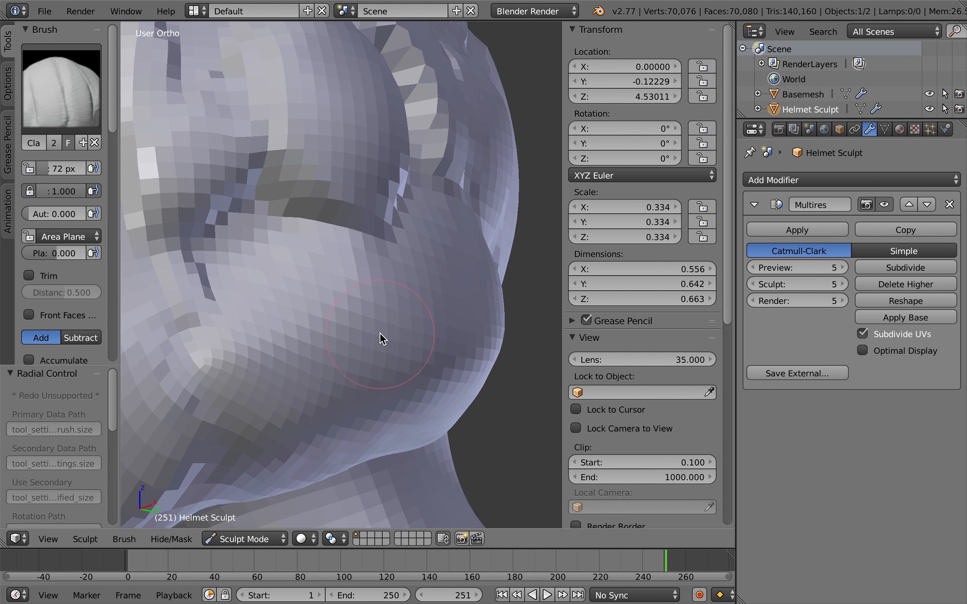
{"action": "left_click_drag", "start_coordinate": [257, 357], "coordinate": [457, 235]}
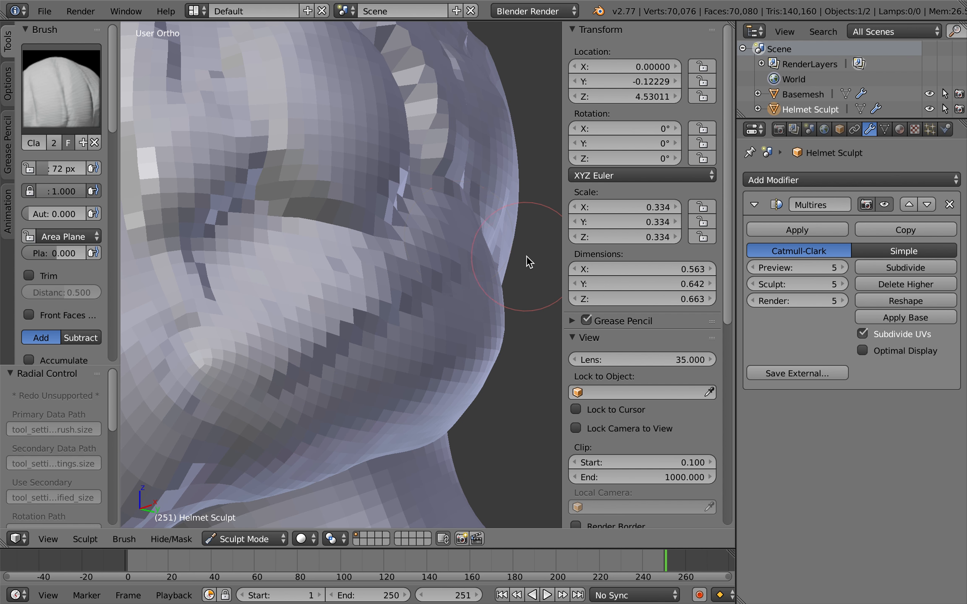
{"action": "scroll", "coordinate": [526, 255], "scroll_direction": "right", "scroll_amount": 8}
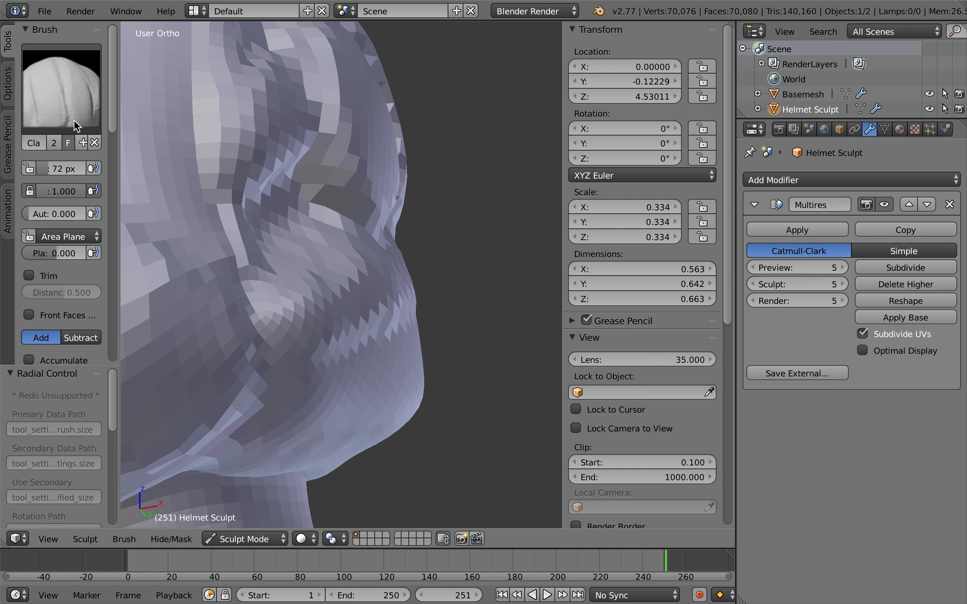
{"action": "scroll", "coordinate": [414, 331], "scroll_direction": "up", "scroll_amount": 4}
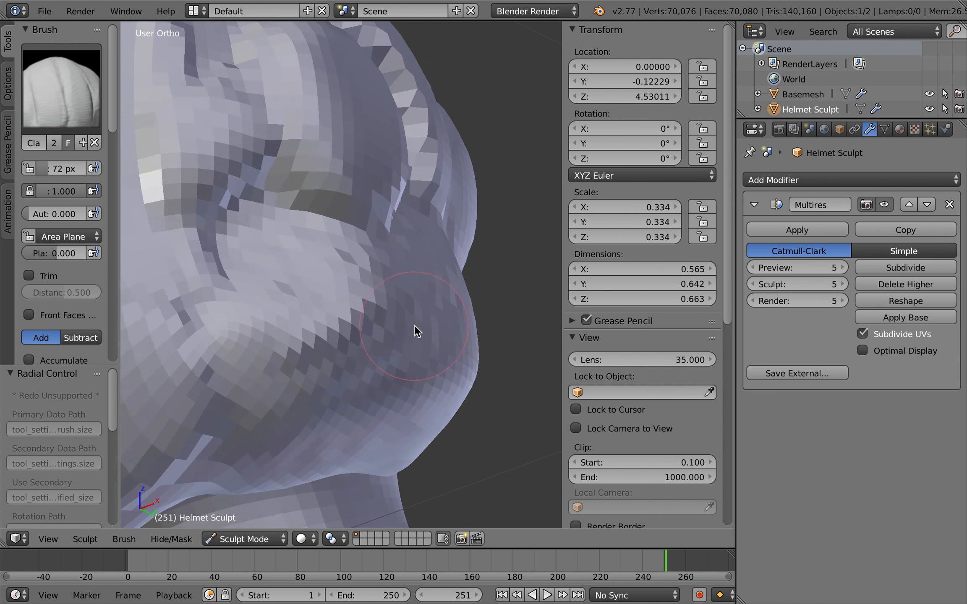
{"action": "key", "text": "KP_1"}
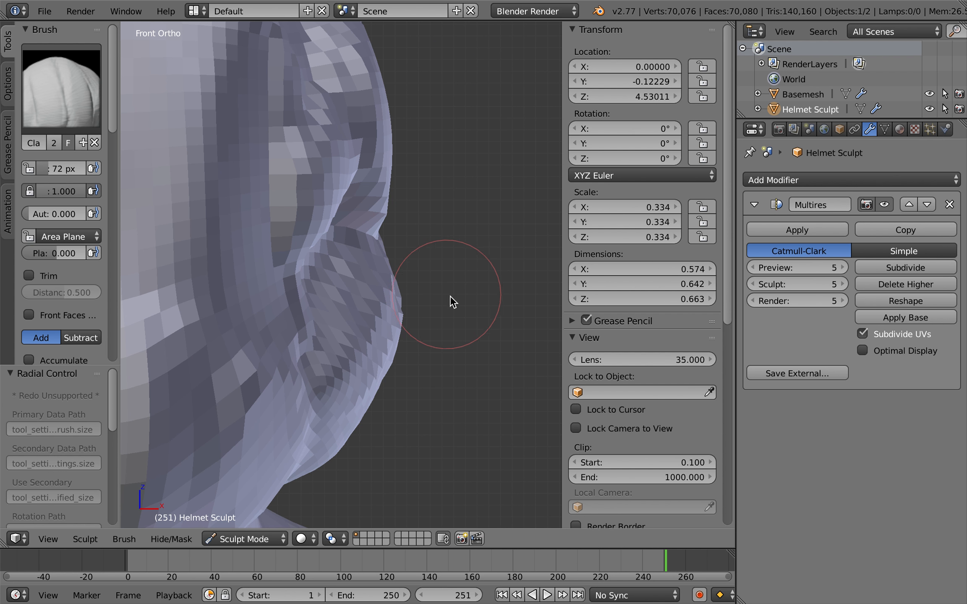
{"action": "scroll", "coordinate": [447, 314], "scroll_direction": "right", "scroll_amount": 10}
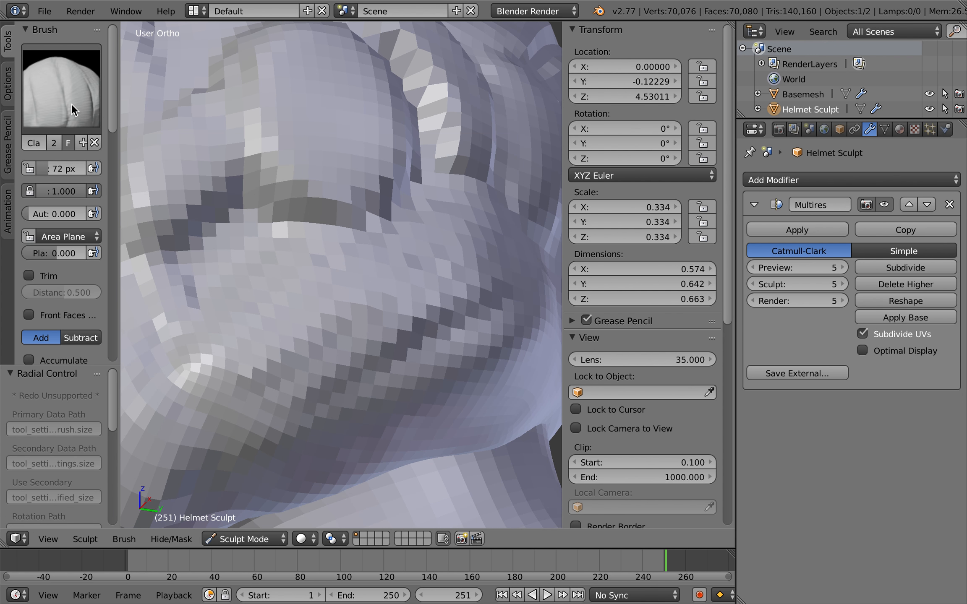
Flatten the built-up side of the jaw into a smooth plane with the Flatten brush at 125 px
{"action": "left_click", "coordinate": [73, 110]}
{"action": "left_click", "coordinate": [417, 184]}
{"action": "key", "text": "f"}
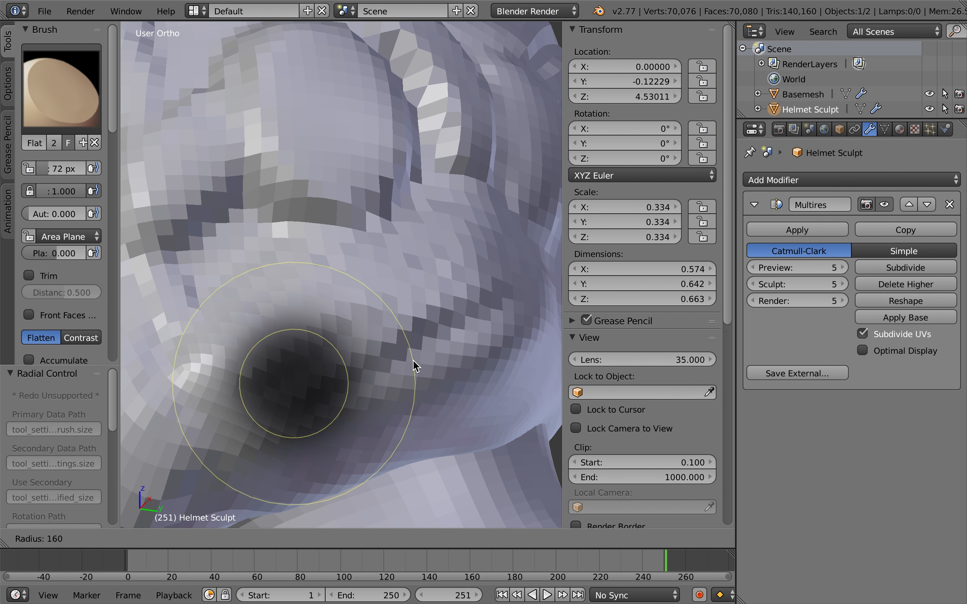
{"action": "left_click", "coordinate": [361, 384]}
{"action": "scroll", "coordinate": [361, 385], "scroll_direction": "right", "scroll_amount": 6}
{"action": "key", "text": "f"}
{"action": "left_click", "coordinate": [388, 386]}
{"action": "scroll", "coordinate": [398, 365], "scroll_direction": "right", "scroll_amount": 4}
{"action": "scroll", "coordinate": [409, 343], "scroll_direction": "up", "scroll_amount": 3}
{"action": "mouse_move", "coordinate": [288, 397]}
{"action": "left_mouse_down"}
{"action": "mouse_move", "coordinate": [459, 307]}
{"action": "mouse_move", "coordinate": [331, 359]}
{"action": "mouse_move", "coordinate": [402, 326]}
{"action": "left_mouse_up"}
Examine the flattened jaw's shape from the front, from the side and from close up
{"action": "scroll", "coordinate": [424, 329], "scroll_direction": "right", "scroll_amount": 2}
{"action": "scroll", "coordinate": [424, 329], "scroll_direction": "up", "scroll_amount": 3}
{"action": "scroll", "coordinate": [403, 326], "scroll_direction": "left", "scroll_amount": 5}
{"action": "scroll", "coordinate": [436, 423], "scroll_direction": "down", "scroll_amount": 5}
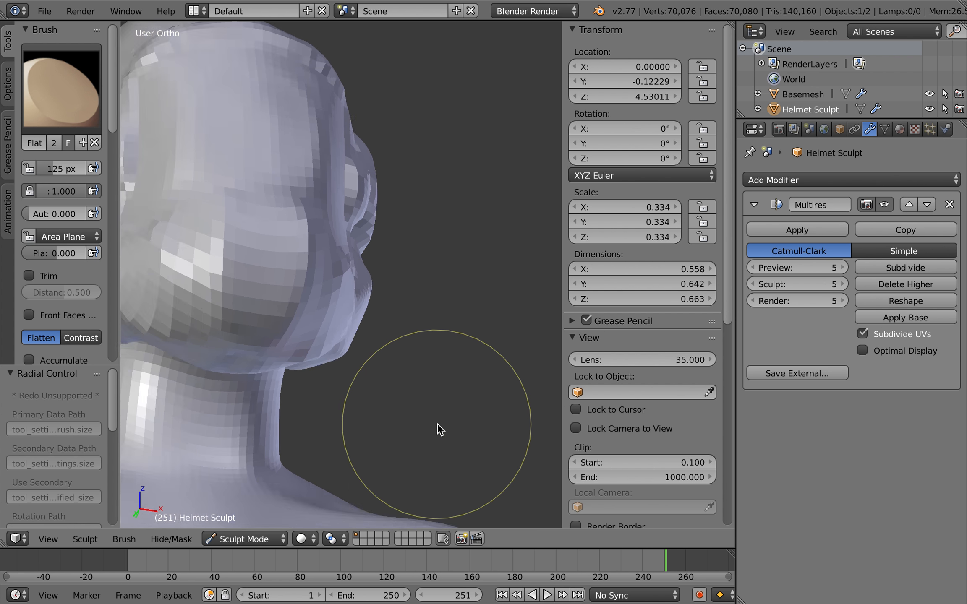
{"action": "scroll", "coordinate": [436, 423], "scroll_direction": "left", "scroll_amount": 6}
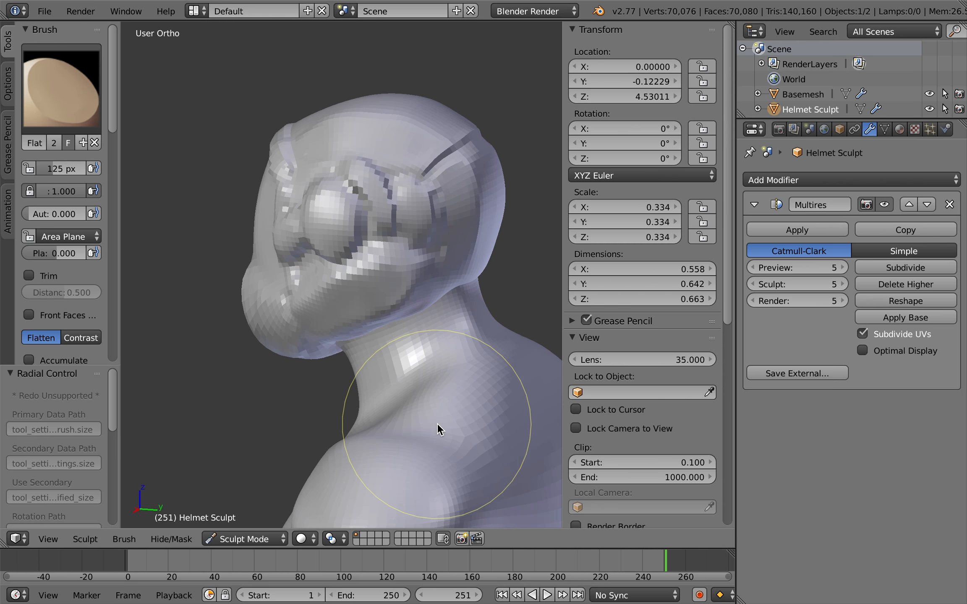
{"action": "scroll", "coordinate": [437, 423], "scroll_direction": "up", "scroll_amount": 5}
{"action": "scroll", "coordinate": [437, 423], "scroll_direction": "up", "scroll_amount": 2}
{"action": "scroll", "coordinate": [437, 423], "scroll_direction": "right", "scroll_amount": 5}
{"action": "scroll", "coordinate": [436, 423], "scroll_direction": "left", "scroll_amount": 3}
{"action": "scroll", "coordinate": [437, 423], "scroll_direction": "right", "scroll_amount": 5, "text": "shift"}
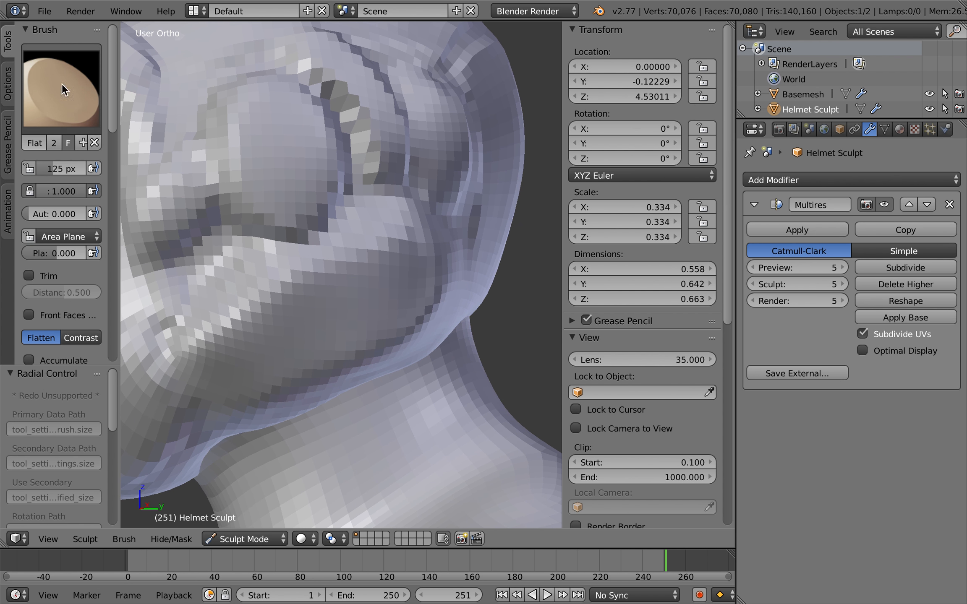
Switch to the Clay Strips brush and subdivide the helmet's Multires modifier to sculpt level 6
{"action": "left_click", "coordinate": [62, 130]}
{"action": "left_click", "coordinate": [238, 182]}
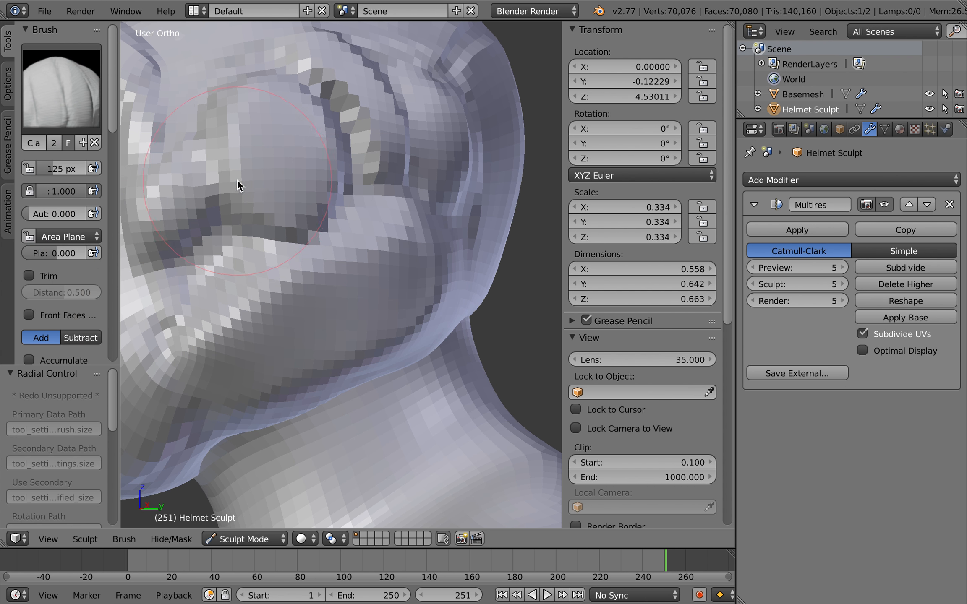
{"action": "left_click", "coordinate": [909, 269]}
Try to add a short raised strip at the jaw's lower rear edge with the Clay Strips brush at 51 px
{"action": "key", "text": "f"}
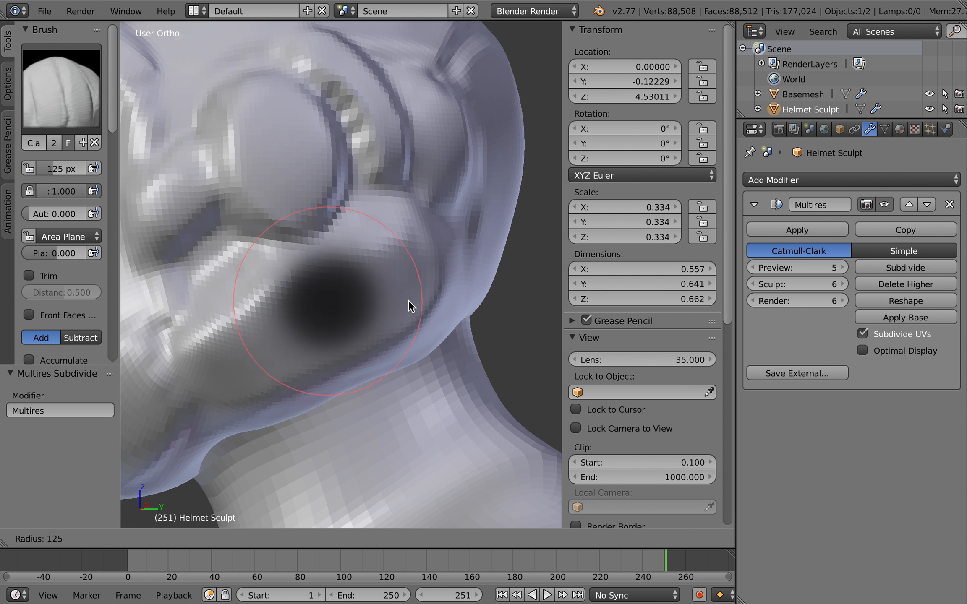
{"action": "left_click", "coordinate": [350, 303]}
{"action": "scroll", "coordinate": [348, 300], "scroll_direction": "up", "scroll_amount": 6}
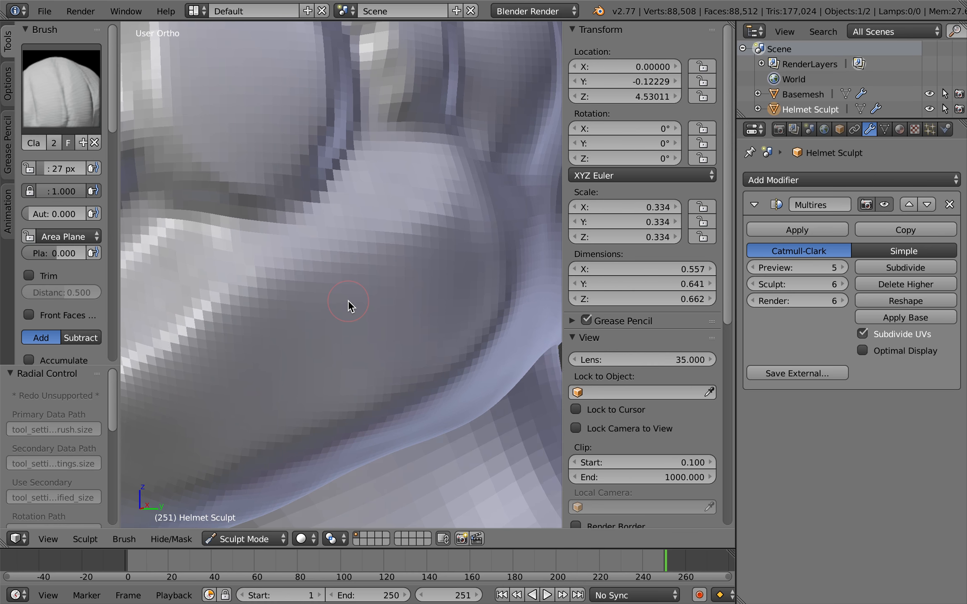
{"action": "scroll", "coordinate": [348, 300], "scroll_direction": "up", "scroll_amount": 2}
{"action": "key", "text": "f"}
{"action": "left_click", "coordinate": [427, 440]}
{"action": "left_click_drag", "start_coordinate": [403, 436], "coordinate": [402, 410]}
{"action": "key", "text": "ctrl+z"}
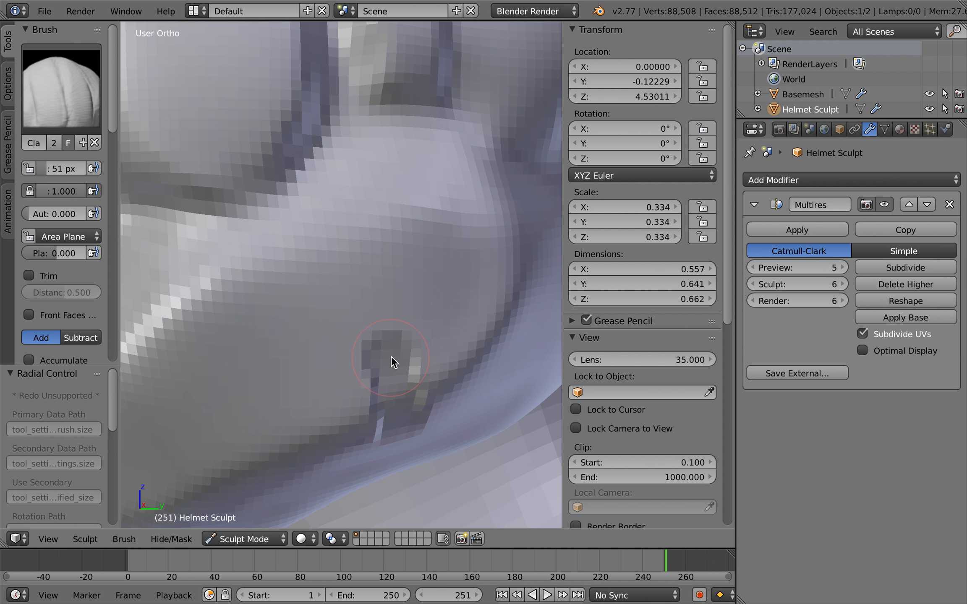
Sculpt concentric circular details at the rear corner of the jaw with the Clay Strips brush at 38 px
{"action": "key", "text": "f"}
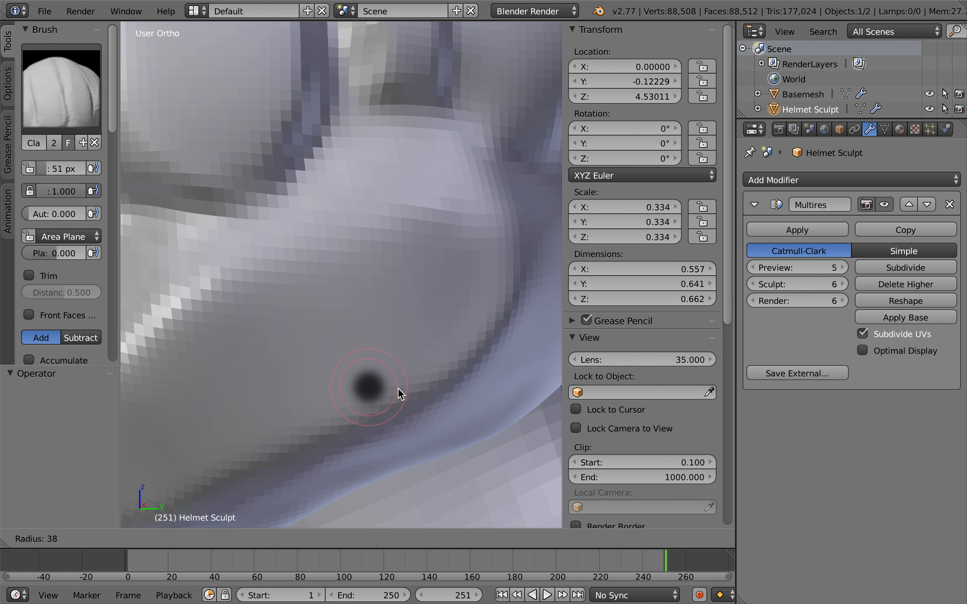
{"action": "left_click", "coordinate": [397, 387]}
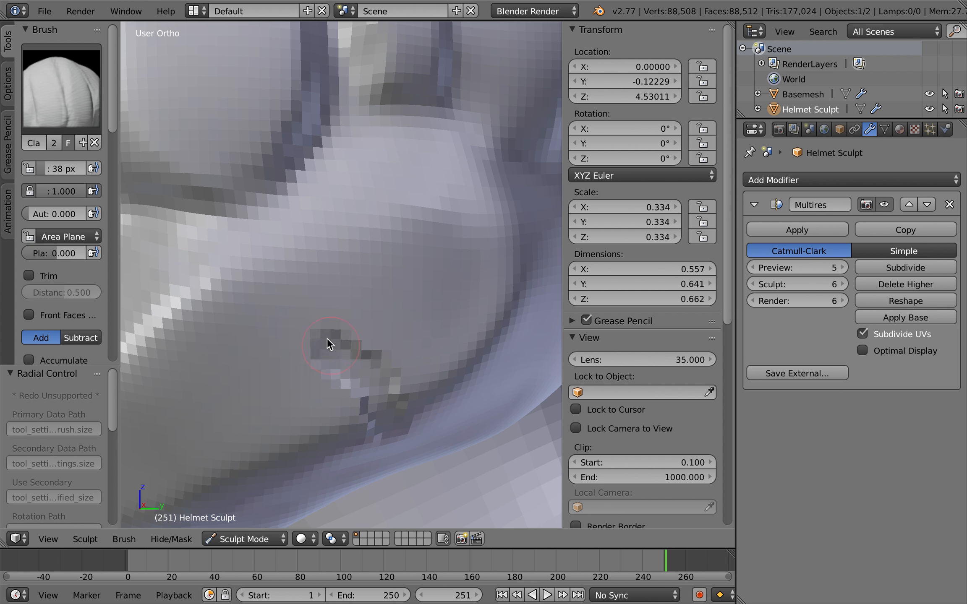
{"action": "left_click_drag", "start_coordinate": [332, 289], "coordinate": [309, 214]}
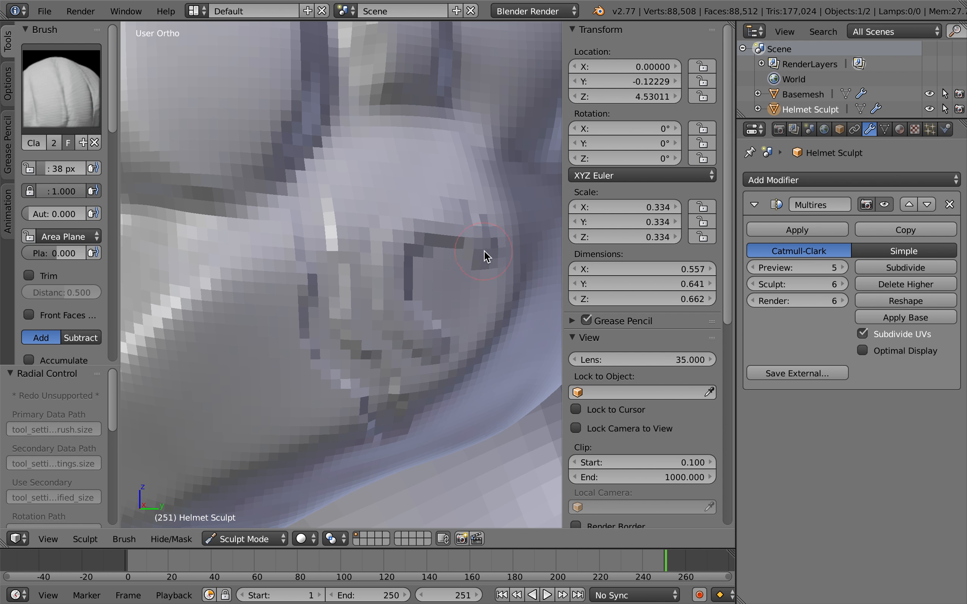
{"action": "key", "text": "ctrl+z"}
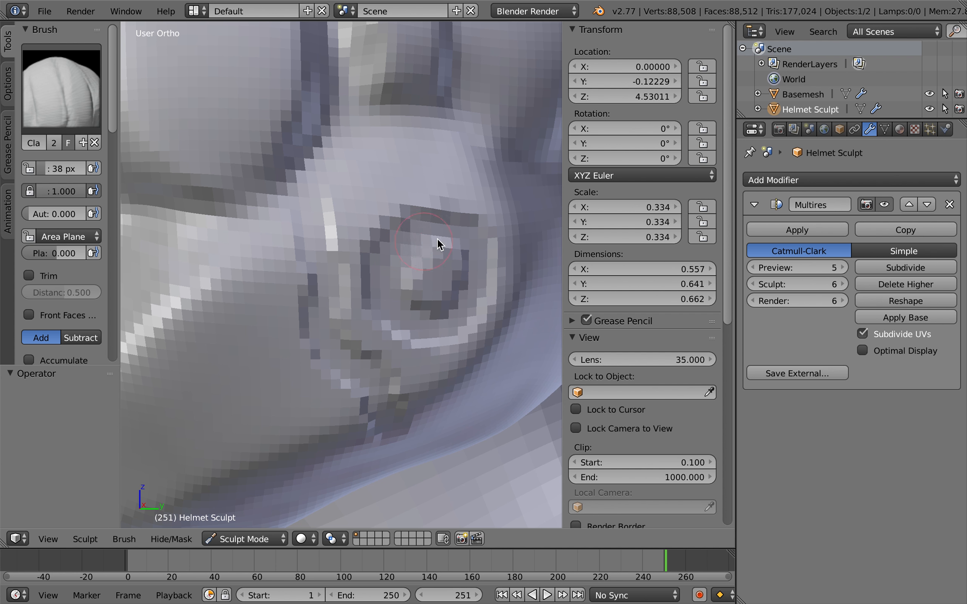
{"action": "scroll", "coordinate": [520, 271], "scroll_direction": "down", "scroll_amount": 8}
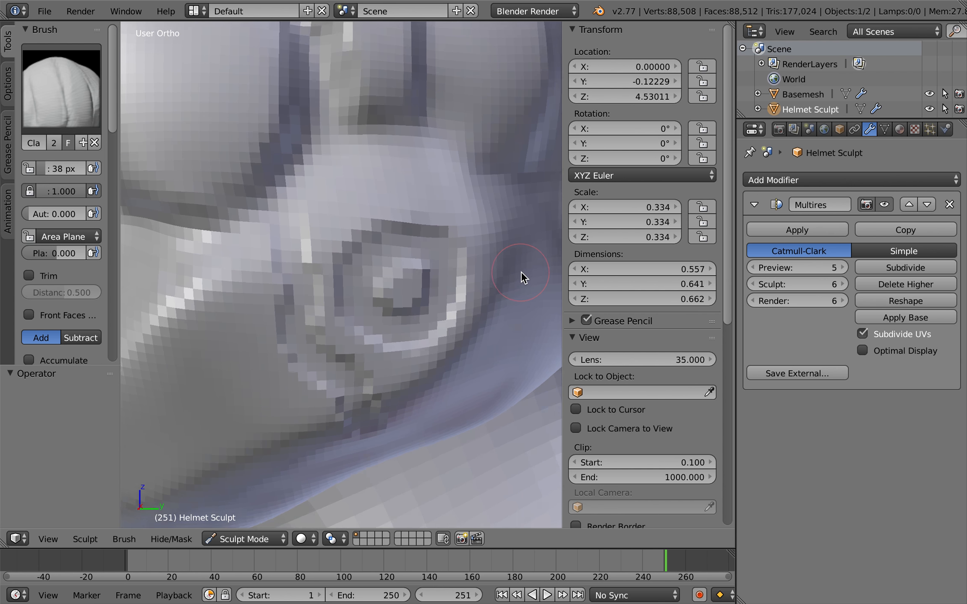
Build up a rim around the upper and rear outer edge of the circular jaw detail with Clay Strips
{"action": "scroll", "coordinate": [520, 271], "scroll_direction": "down", "scroll_amount": 3}
{"action": "scroll", "coordinate": [521, 272], "scroll_direction": "up", "scroll_amount": 10}
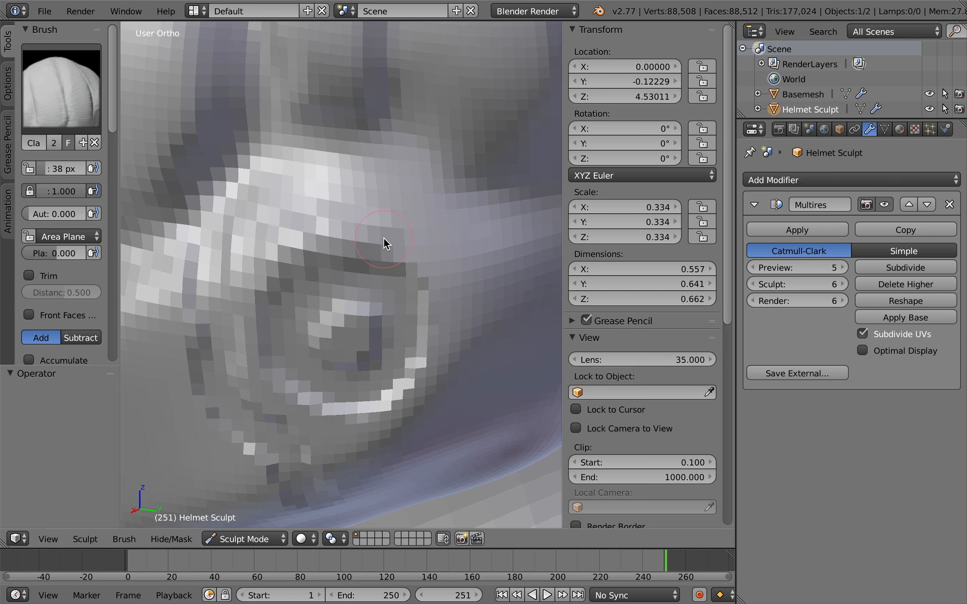
{"action": "mouse_move", "coordinate": [236, 266]}
{"action": "left_mouse_down"}
{"action": "mouse_move", "coordinate": [289, 228]}
{"action": "mouse_move", "coordinate": [369, 210]}
{"action": "left_mouse_up"}
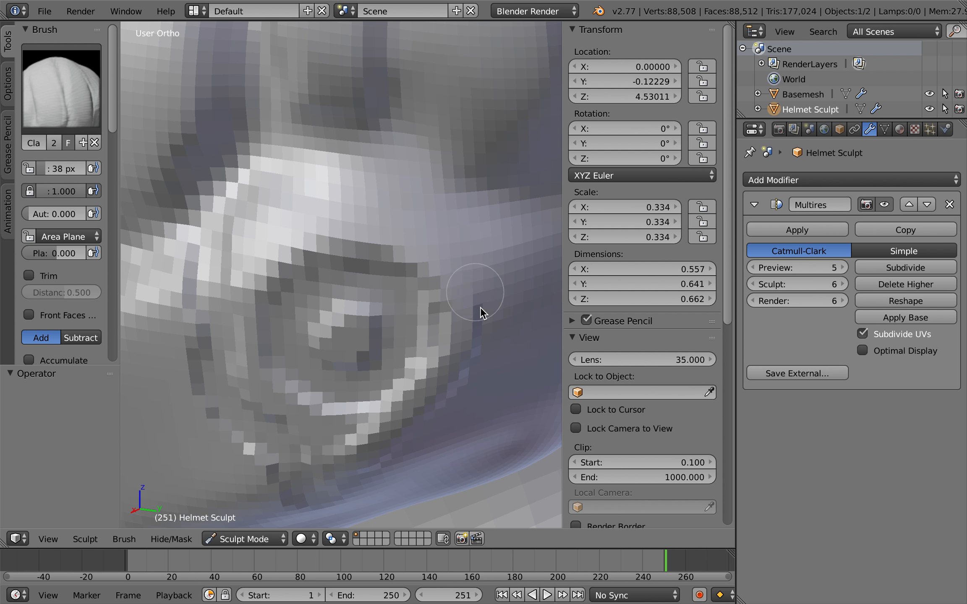
{"action": "middle_click_drag", "start_coordinate": [475, 384], "coordinate": [499, 229]}
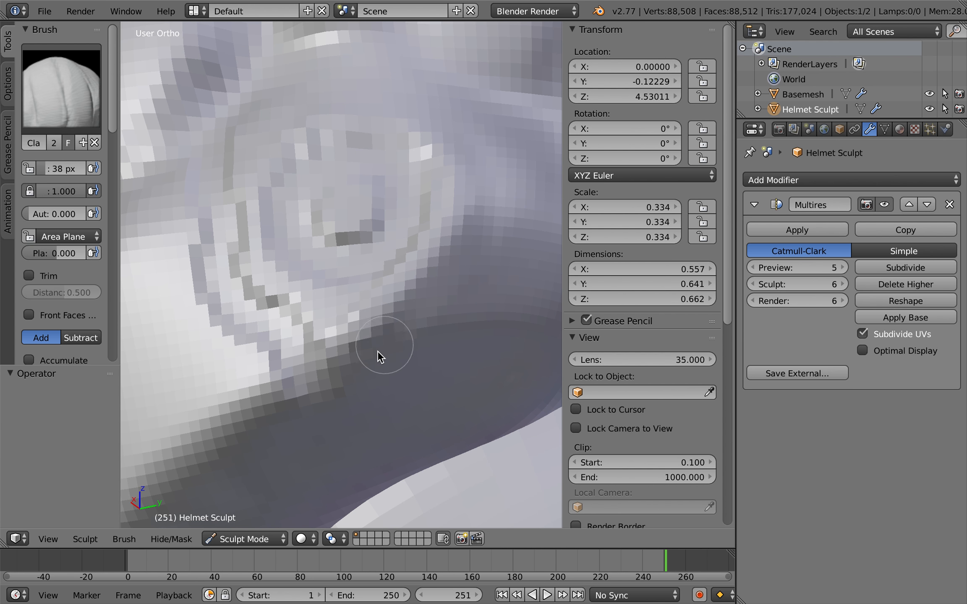
Examine the circular jaw detail from below, from the side and in relation to the rest of the helmet
{"action": "scroll", "coordinate": [441, 358], "scroll_direction": "down", "scroll_amount": 4}
{"action": "scroll", "coordinate": [441, 358], "scroll_direction": "up", "scroll_amount": 5}
{"action": "scroll", "coordinate": [441, 358], "scroll_direction": "left", "scroll_amount": 5}
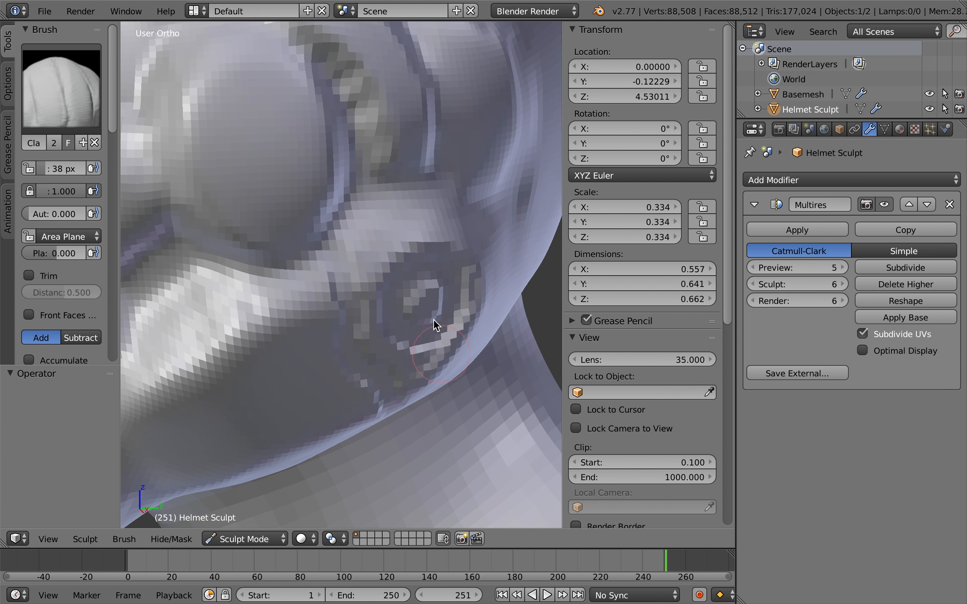
{"action": "scroll", "coordinate": [467, 225], "scroll_direction": "right", "scroll_amount": 10}
{"action": "scroll", "coordinate": [467, 226], "scroll_direction": "down", "scroll_amount": 5}
{"action": "scroll", "coordinate": [467, 226], "scroll_direction": "left", "scroll_amount": 8}
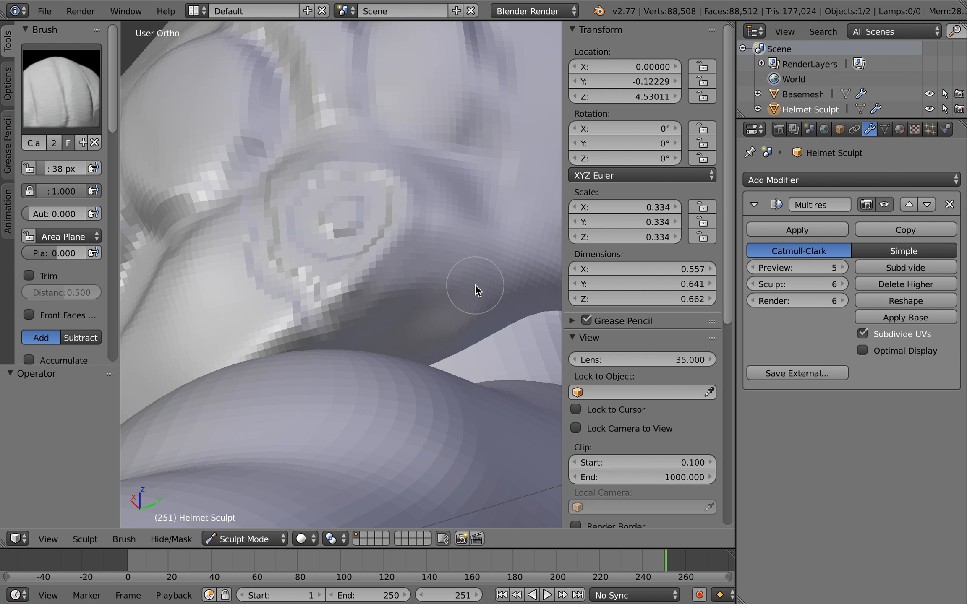
{"action": "scroll", "coordinate": [474, 285], "scroll_direction": "down", "scroll_amount": 5}
{"action": "scroll", "coordinate": [474, 284], "scroll_direction": "up", "scroll_amount": 5}
{"action": "scroll", "coordinate": [474, 284], "scroll_direction": "left", "scroll_amount": 8}
{"action": "scroll", "coordinate": [475, 284], "scroll_direction": "right", "scroll_amount": 5}
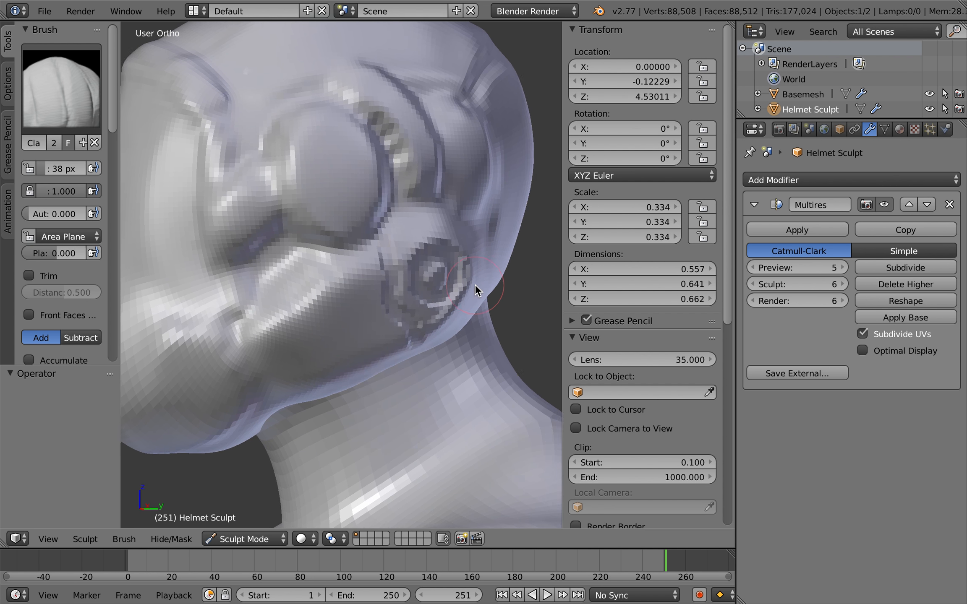
{"action": "scroll", "coordinate": [397, 315], "scroll_direction": "down", "scroll_amount": 4}
{"action": "scroll", "coordinate": [394, 318], "scroll_direction": "up", "scroll_amount": 7}
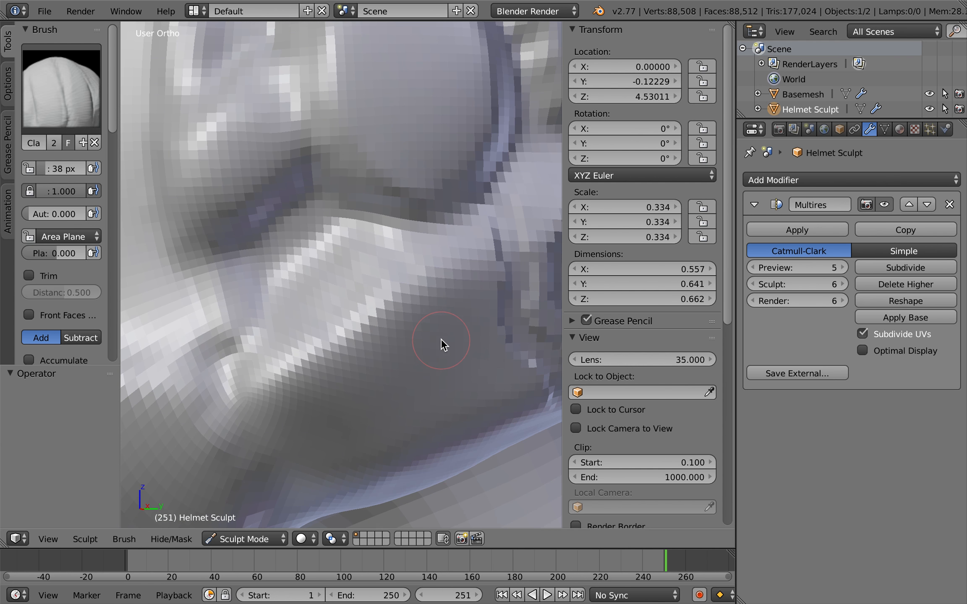
Sculpt a curved strip down the side of the jaw, in front of the circular detail, from its upper ridge to the underside
{"action": "middle_click_drag", "start_coordinate": [440, 338], "coordinate": [382, 325]}
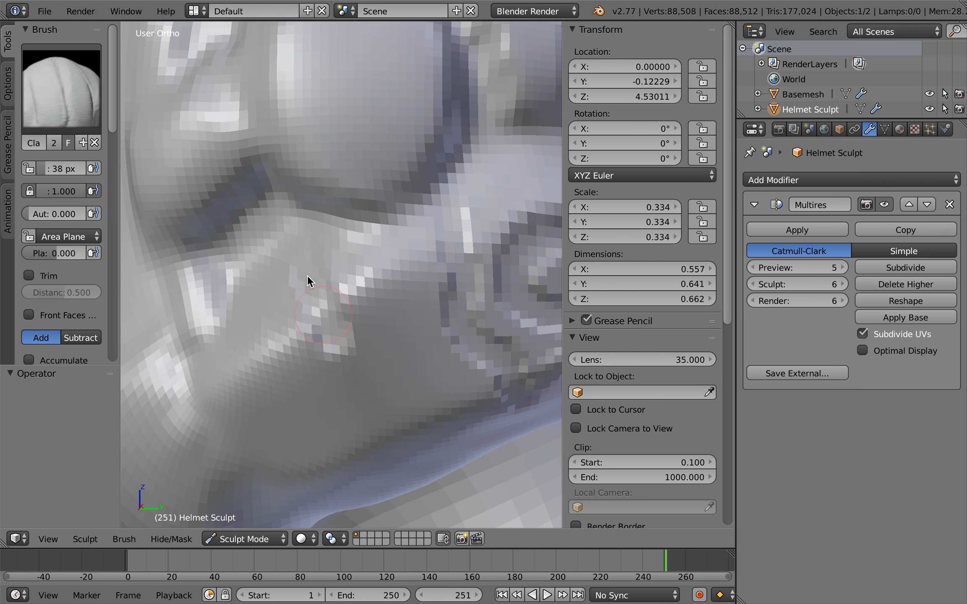
{"action": "middle_click_drag", "start_coordinate": [373, 301], "coordinate": [383, 295]}
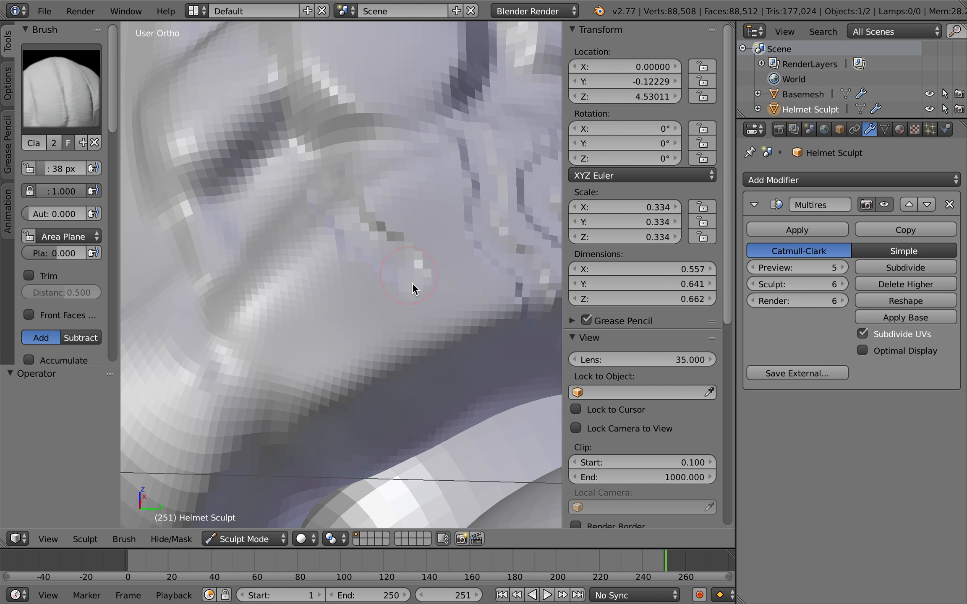
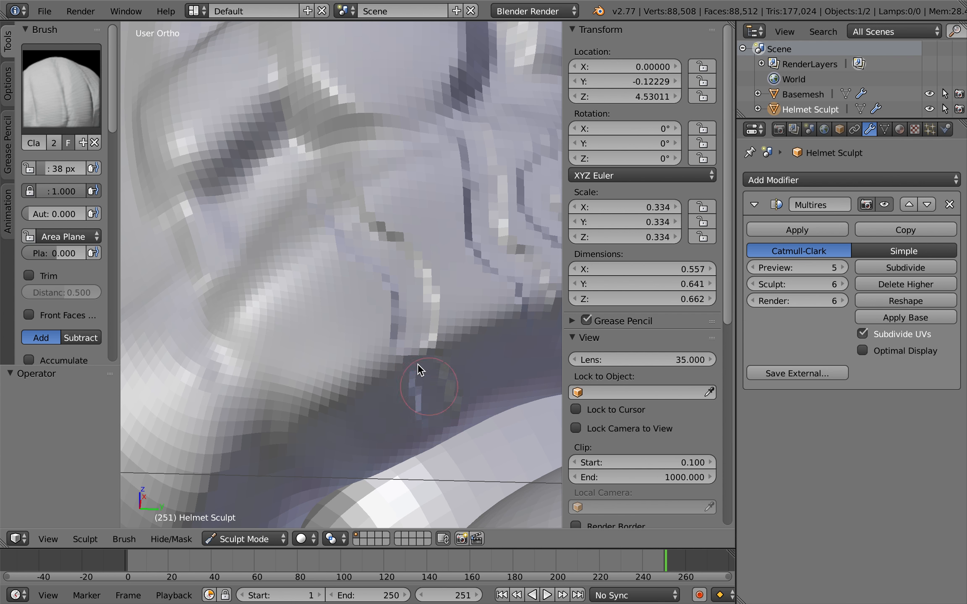
{"action": "scroll", "coordinate": [484, 405], "scroll_direction": "down", "scroll_amount": 5}
Try to sculpt a narrow lengthwise strip along the front part of the jaw's side with Clay Strips at 38 px
{"action": "middle_click_drag", "start_coordinate": [485, 405], "coordinate": [411, 343]}
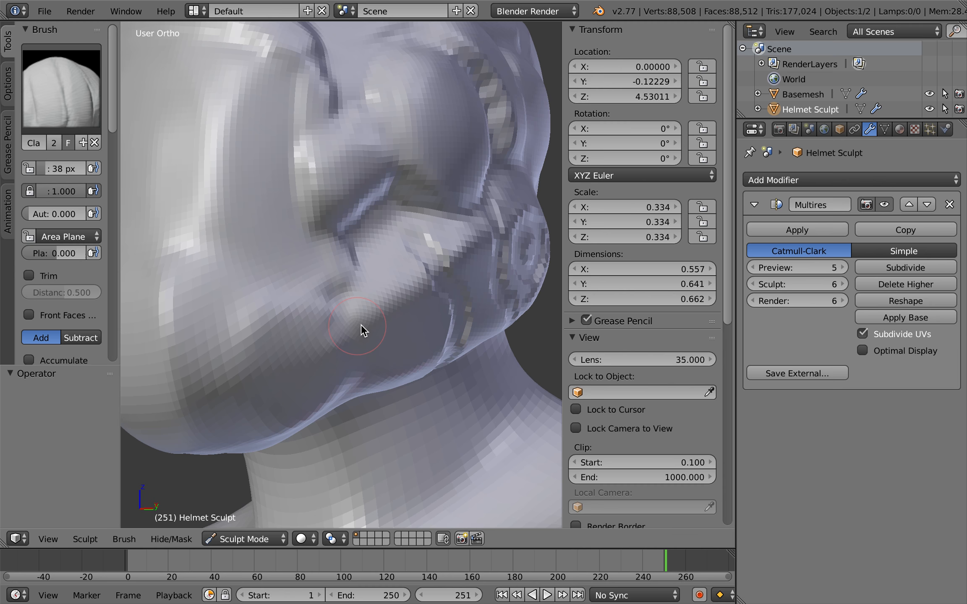
{"action": "scroll", "coordinate": [362, 324], "scroll_direction": "up", "scroll_amount": 5}
{"action": "middle_click_drag", "start_coordinate": [361, 324], "coordinate": [321, 314]}
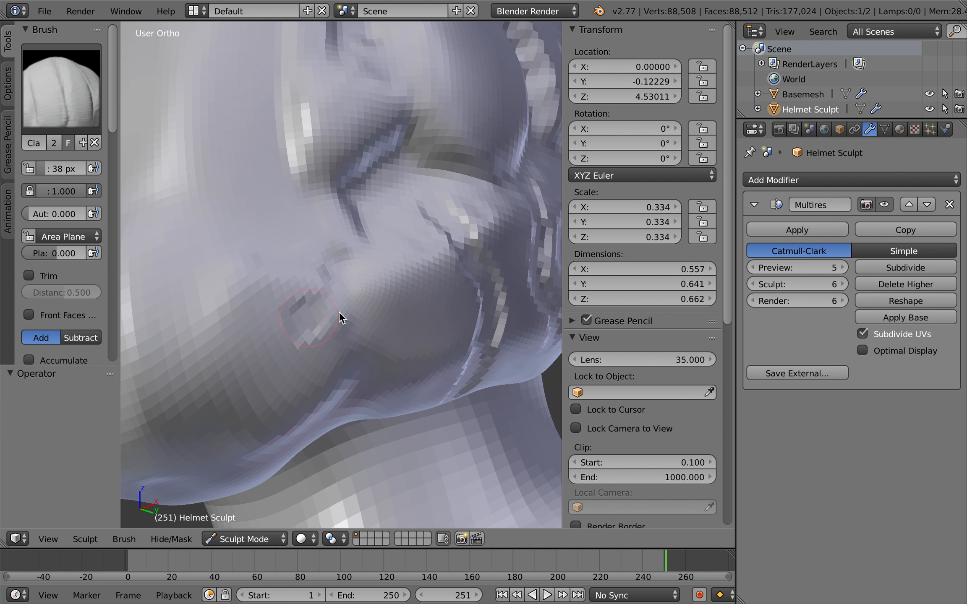
{"action": "left_click_drag", "start_coordinate": [321, 314], "coordinate": [294, 321]}
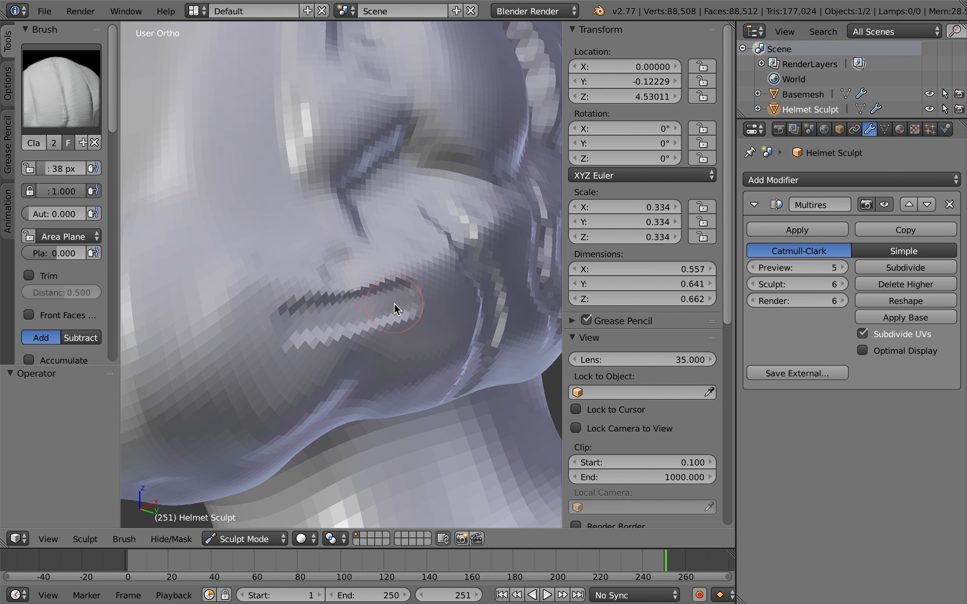
Build two parallel raised strips along the front part of the jaw's side with the Clay Strips brush at 51 px
{"action": "scroll", "coordinate": [410, 303], "scroll_direction": "up", "scroll_amount": 4}
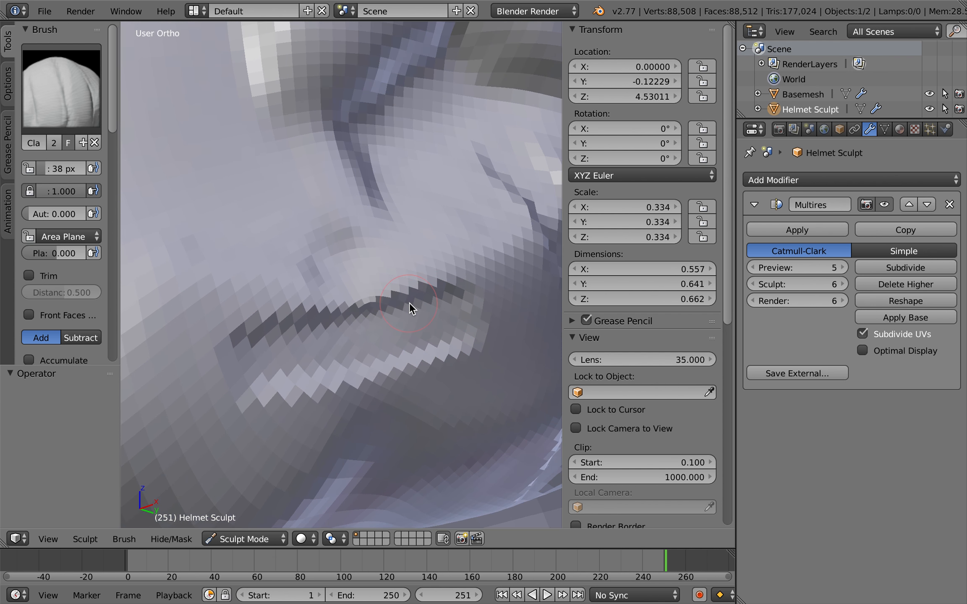
{"action": "key", "text": "f"}
{"action": "left_click", "coordinate": [274, 345]}
{"action": "mouse_move", "coordinate": [274, 346]}
{"action": "left_mouse_down"}
{"action": "mouse_move", "coordinate": [435, 309]}
{"action": "mouse_move", "coordinate": [214, 363]}
{"action": "mouse_move", "coordinate": [231, 350]}
{"action": "left_mouse_up"}
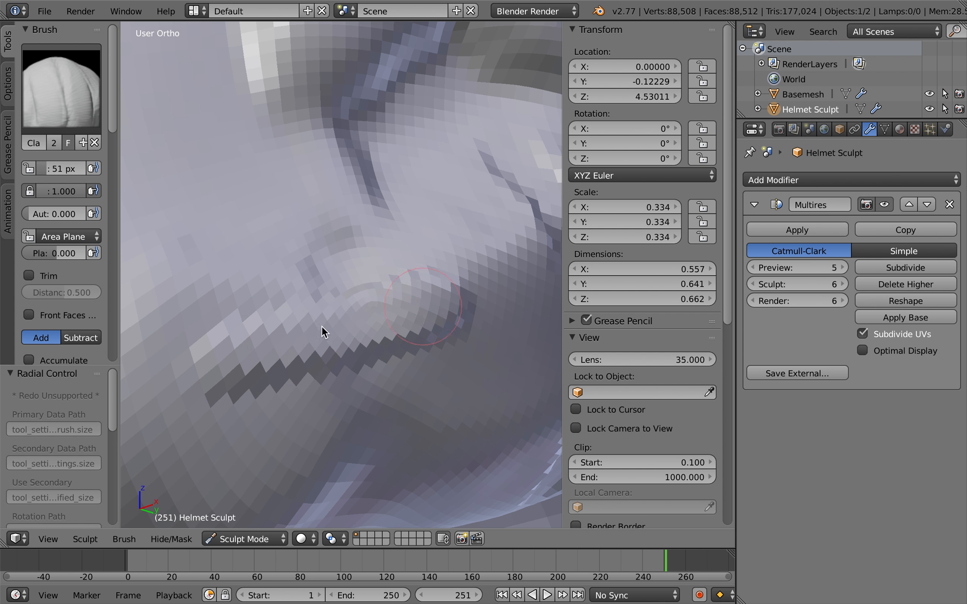
{"action": "mouse_move", "coordinate": [282, 425]}
{"action": "left_mouse_down"}
{"action": "mouse_move", "coordinate": [416, 390]}
{"action": "mouse_move", "coordinate": [260, 441]}
{"action": "mouse_move", "coordinate": [306, 440]}
{"action": "left_mouse_up"}
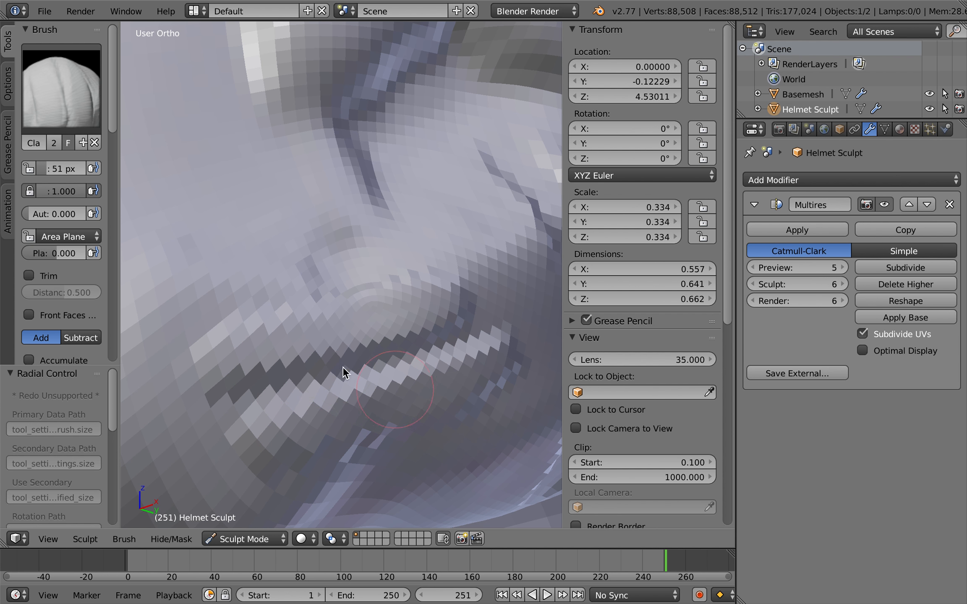
{"action": "left_click_drag", "start_coordinate": [238, 368], "coordinate": [438, 318]}
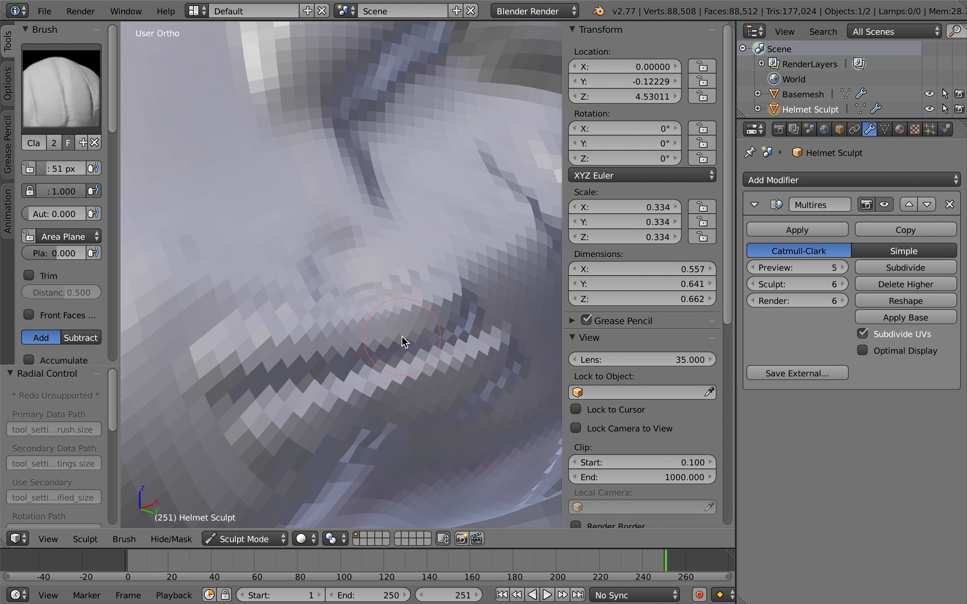
Examine the helmet's overall shape and the new jaw strips from the front, from both sides and from farther away
{"action": "scroll", "coordinate": [402, 336], "scroll_direction": "down", "scroll_amount": 10, "text": "ctrl"}
{"action": "scroll", "coordinate": [401, 336], "scroll_direction": "left", "scroll_amount": 10}
{"action": "scroll", "coordinate": [401, 335], "scroll_direction": "down", "scroll_amount": 2, "text": "ctrl"}
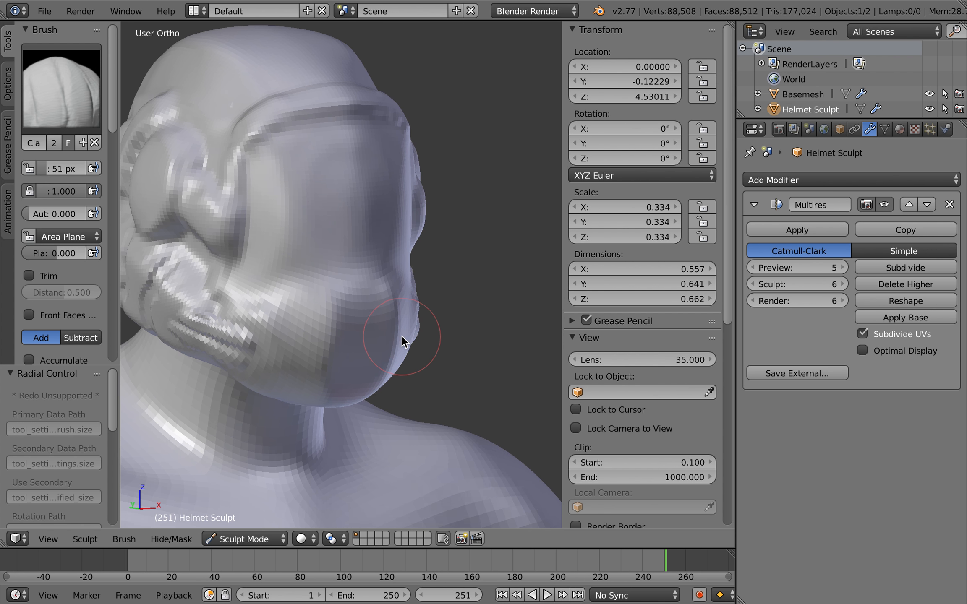
{"action": "scroll", "coordinate": [402, 336], "scroll_direction": "right", "scroll_amount": 10}
{"action": "scroll", "coordinate": [402, 336], "scroll_direction": "down", "scroll_amount": 5}
{"action": "scroll", "coordinate": [402, 336], "scroll_direction": "right", "scroll_amount": 4}
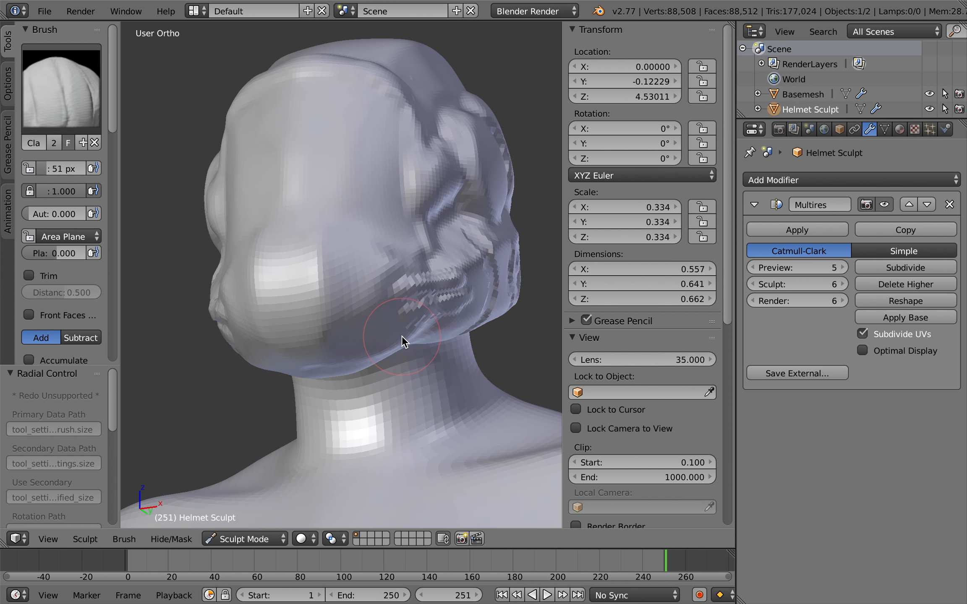
{"action": "scroll", "coordinate": [368, 332], "scroll_direction": "right", "scroll_amount": 10}
{"action": "scroll", "coordinate": [368, 332], "scroll_direction": "left", "scroll_amount": 15}
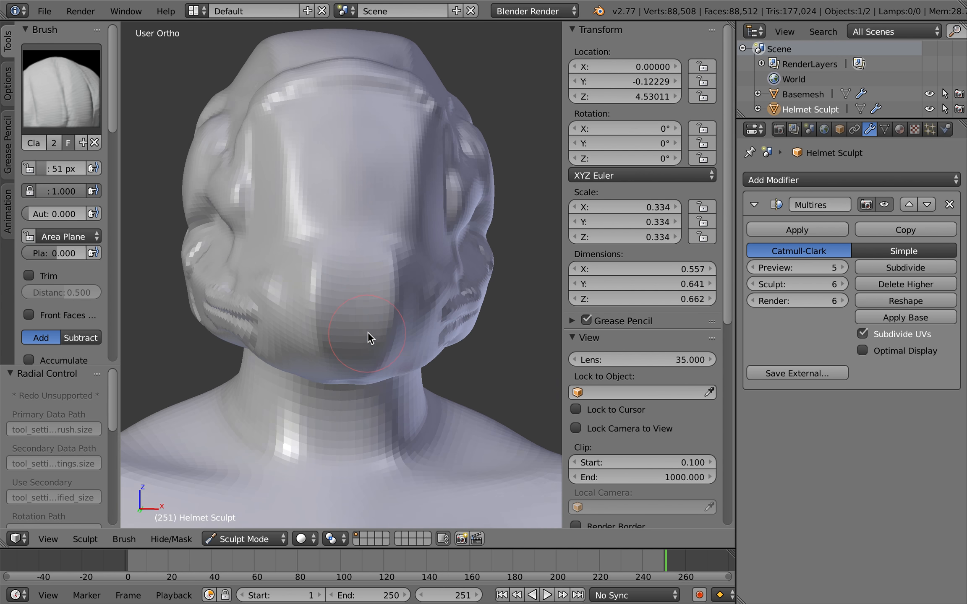
{"action": "scroll", "coordinate": [368, 331], "scroll_direction": "right", "scroll_amount": 12}
{"action": "scroll", "coordinate": [368, 332], "scroll_direction": "up", "scroll_amount": 3}
{"action": "scroll", "coordinate": [368, 332], "scroll_direction": "left", "scroll_amount": 12}
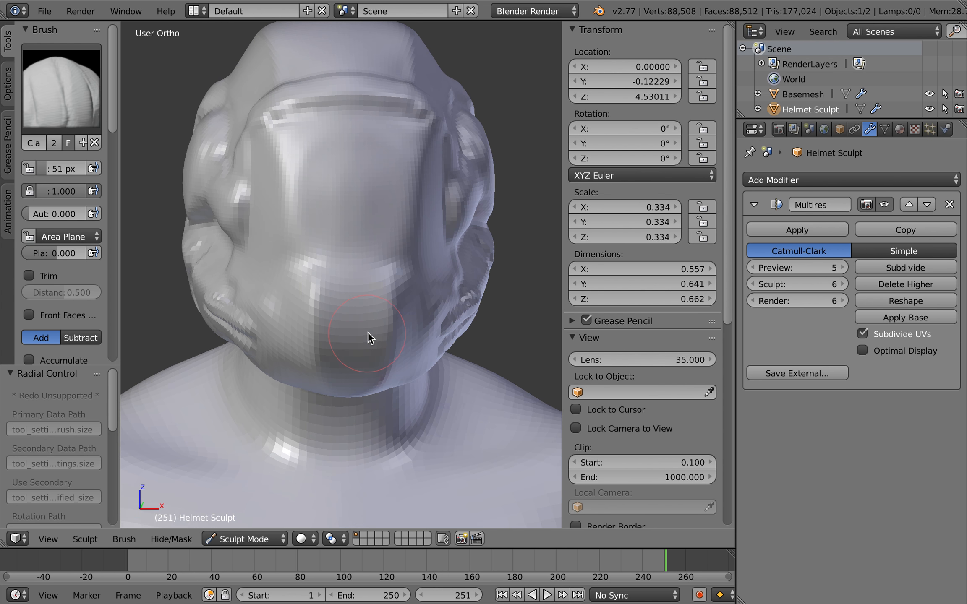
{"action": "scroll", "coordinate": [368, 331], "scroll_direction": "down", "scroll_amount": 4, "text": "ctrl"}
{"action": "scroll", "coordinate": [368, 332], "scroll_direction": "left", "scroll_amount": 10}
{"action": "scroll", "coordinate": [369, 332], "scroll_direction": "right", "scroll_amount": 10}
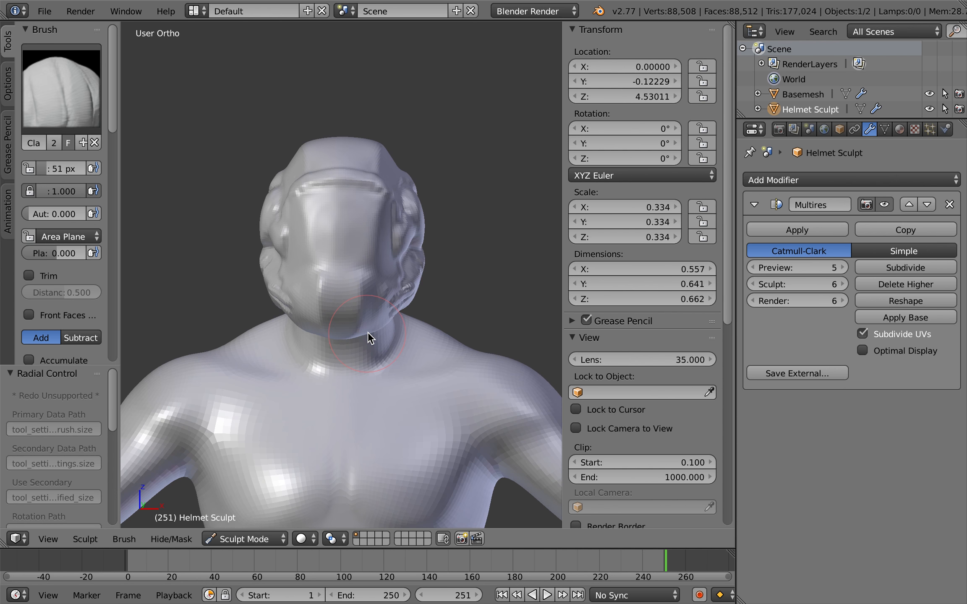
{"action": "scroll", "coordinate": [368, 332], "scroll_direction": "left", "scroll_amount": 5}
{"action": "scroll", "coordinate": [368, 332], "scroll_direction": "up", "scroll_amount": 5, "text": "ctrl"}
{"action": "scroll", "coordinate": [368, 331], "scroll_direction": "right", "scroll_amount": 10}
{"action": "scroll", "coordinate": [368, 332], "scroll_direction": "down", "scroll_amount": 2, "text": "ctrl"}
{"action": "scroll", "coordinate": [359, 334], "scroll_direction": "left", "scroll_amount": 8}
{"action": "scroll", "coordinate": [327, 338], "scroll_direction": "up", "scroll_amount": 6, "text": "ctrl"}
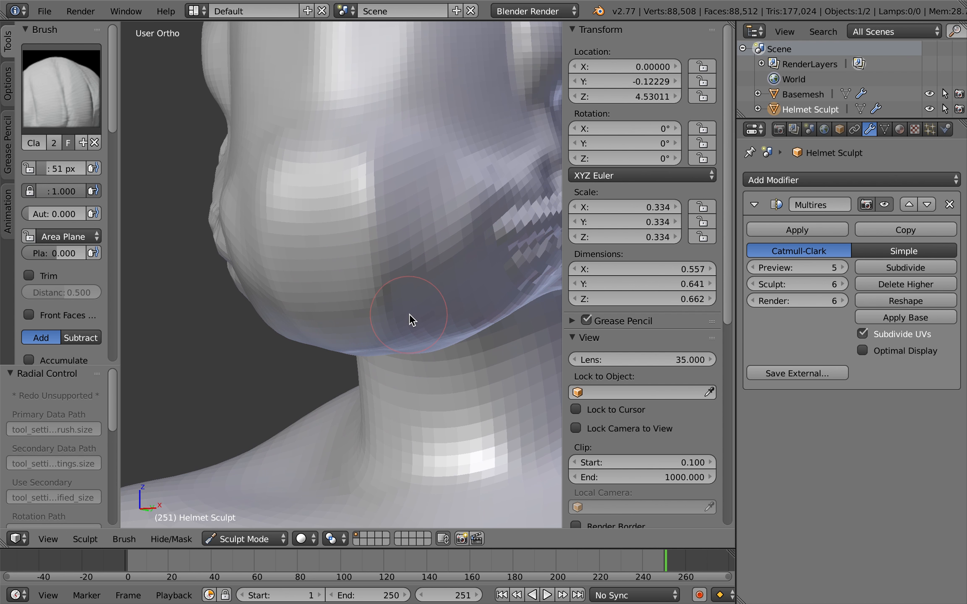
Sculpt a raised rectangular frame on the front of the chin and a smaller panel inside it with Clay Strips at 51 px
{"action": "scroll", "coordinate": [409, 314], "scroll_direction": "left", "scroll_amount": 4}
{"action": "scroll", "coordinate": [410, 315], "scroll_direction": "down", "scroll_amount": 5}
{"action": "scroll", "coordinate": [473, 255], "scroll_direction": "up", "scroll_amount": 2, "text": "ctrl"}
{"action": "scroll", "coordinate": [473, 255], "scroll_direction": "up", "scroll_amount": 5, "text": "shift"}
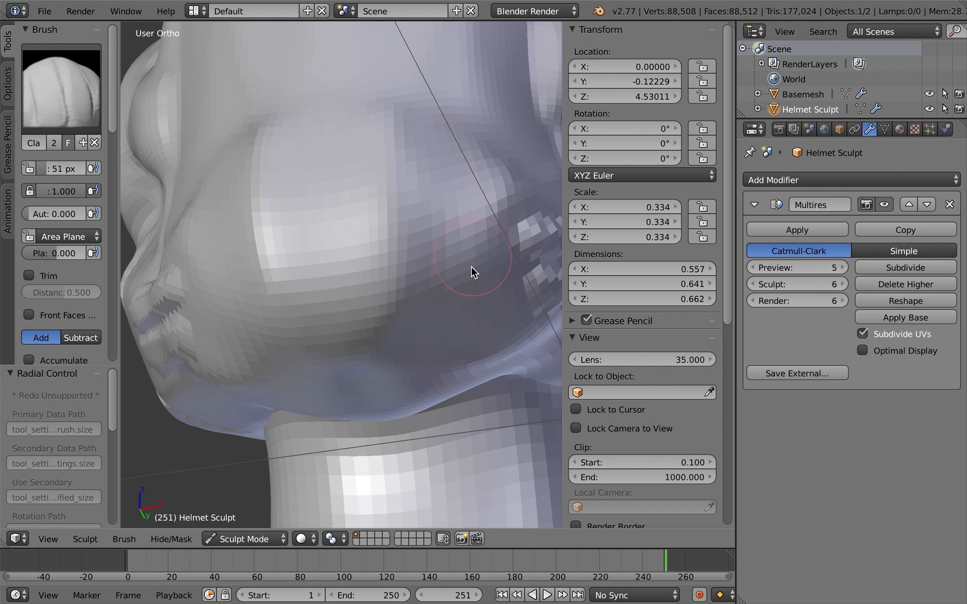
{"action": "mouse_move", "coordinate": [419, 335]}
{"action": "left_mouse_down"}
{"action": "mouse_move", "coordinate": [375, 250]}
{"action": "mouse_move", "coordinate": [453, 265]}
{"action": "mouse_move", "coordinate": [436, 300]}
{"action": "mouse_move", "coordinate": [403, 252]}
{"action": "mouse_move", "coordinate": [410, 265]}
{"action": "mouse_move", "coordinate": [247, 264]}
{"action": "left_mouse_up"}
{"action": "mouse_move", "coordinate": [376, 245]}
{"action": "left_mouse_down"}
{"action": "mouse_move", "coordinate": [258, 274]}
{"action": "mouse_move", "coordinate": [408, 290]}
{"action": "left_mouse_up"}
{"action": "scroll", "coordinate": [396, 333], "scroll_direction": "right", "scroll_amount": 10}
{"action": "scroll", "coordinate": [395, 333], "scroll_direction": "right", "scroll_amount": 10}
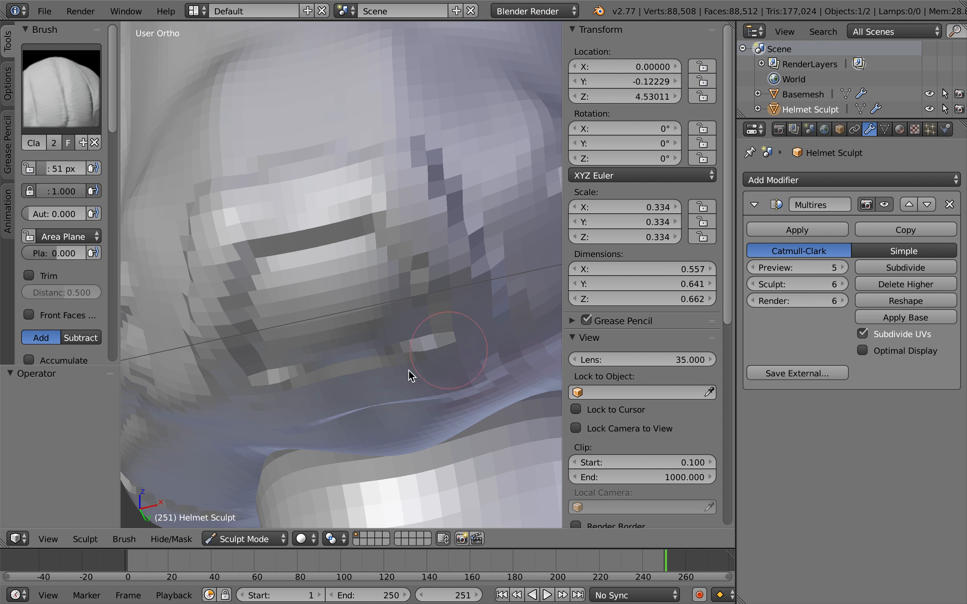
{"action": "mouse_move", "coordinate": [292, 324]}
{"action": "left_mouse_down"}
{"action": "mouse_move", "coordinate": [288, 354]}
{"action": "mouse_move", "coordinate": [302, 282]}
{"action": "left_mouse_up"}
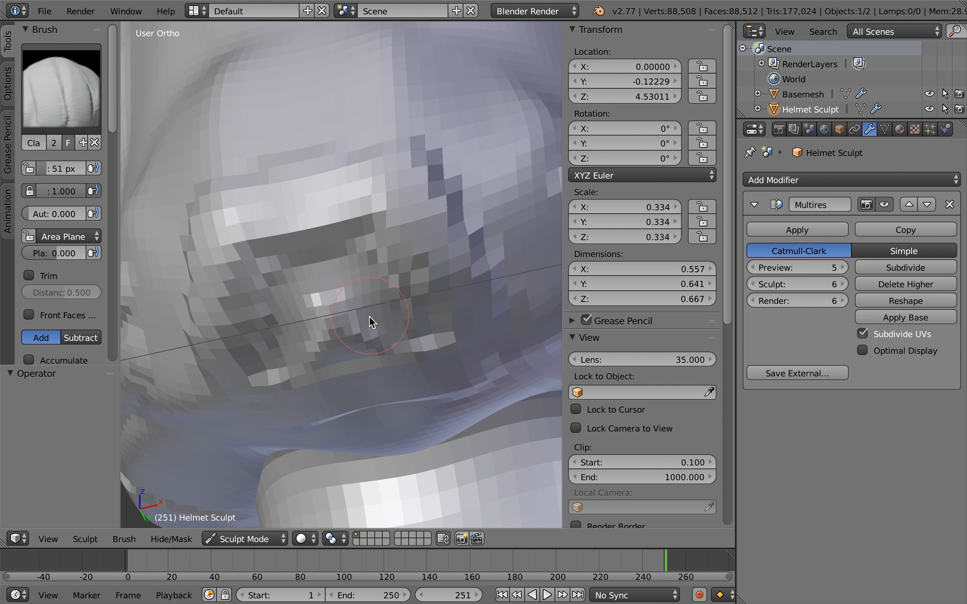
{"action": "left_click_drag", "start_coordinate": [369, 315], "coordinate": [386, 307]}
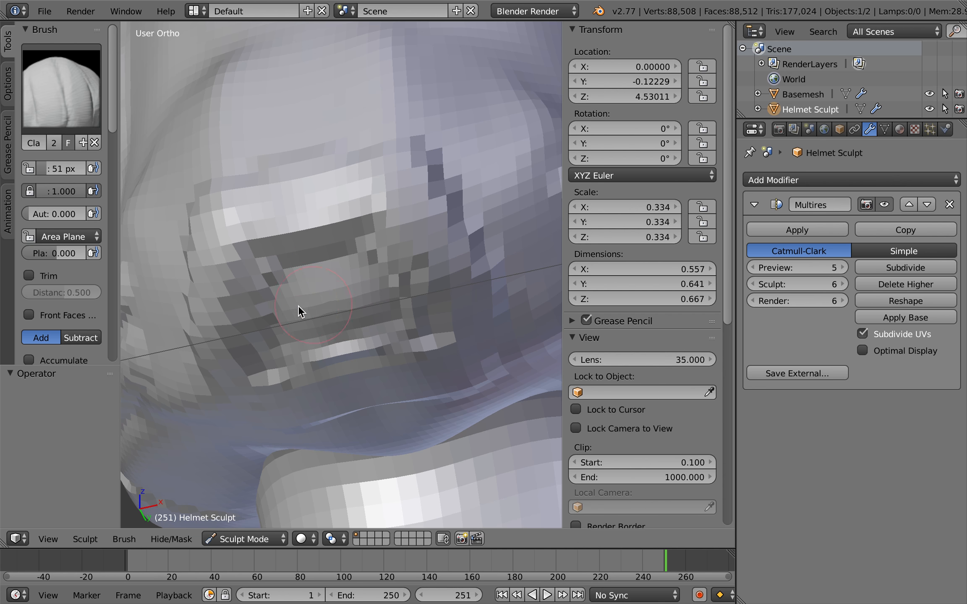
Build up raised strips around the upper edge of the mouth area and back along the jaw's side with Clay Strips
{"action": "scroll", "coordinate": [418, 358], "scroll_direction": "down", "scroll_amount": 10, "text": "ctrl"}
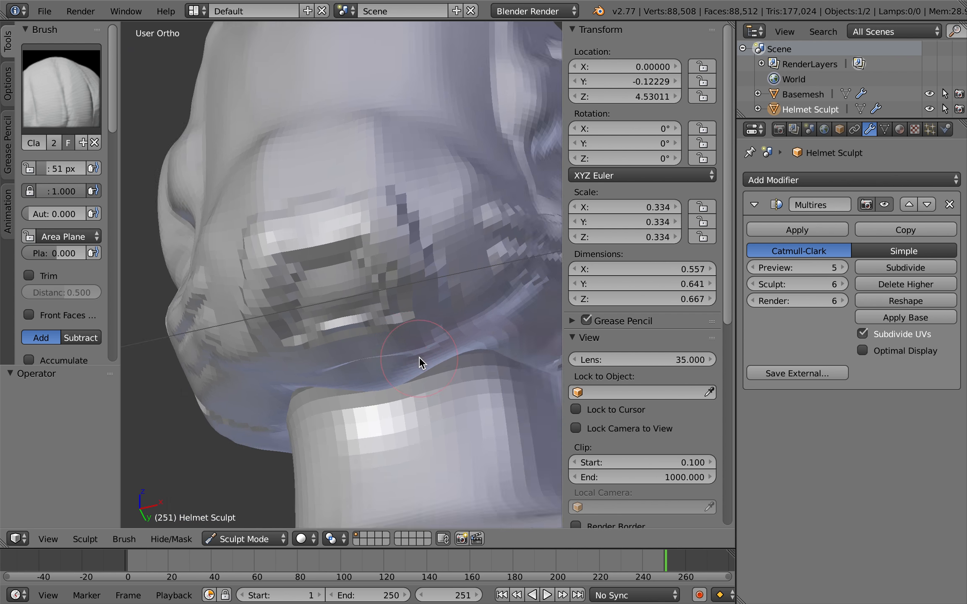
{"action": "scroll", "coordinate": [418, 357], "scroll_direction": "right", "scroll_amount": 10}
{"action": "scroll", "coordinate": [418, 357], "scroll_direction": "left", "scroll_amount": 10}
{"action": "scroll", "coordinate": [419, 357], "scroll_direction": "up", "scroll_amount": 8}
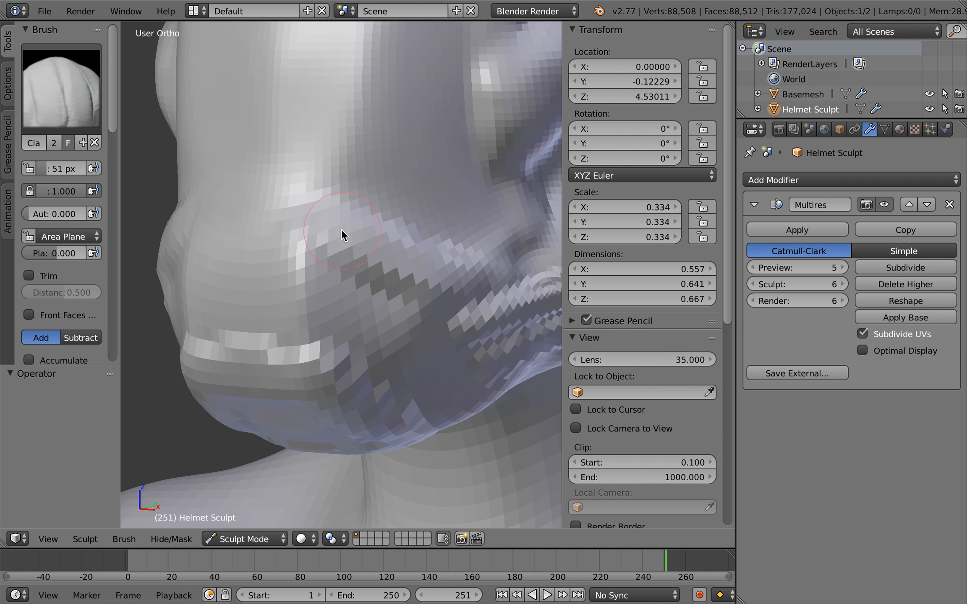
{"action": "middle_click_drag", "start_coordinate": [324, 220], "coordinate": [532, 216]}
{"action": "left_click_drag", "start_coordinate": [531, 211], "coordinate": [386, 238]}
{"action": "left_click_drag", "start_coordinate": [290, 289], "coordinate": [377, 270]}
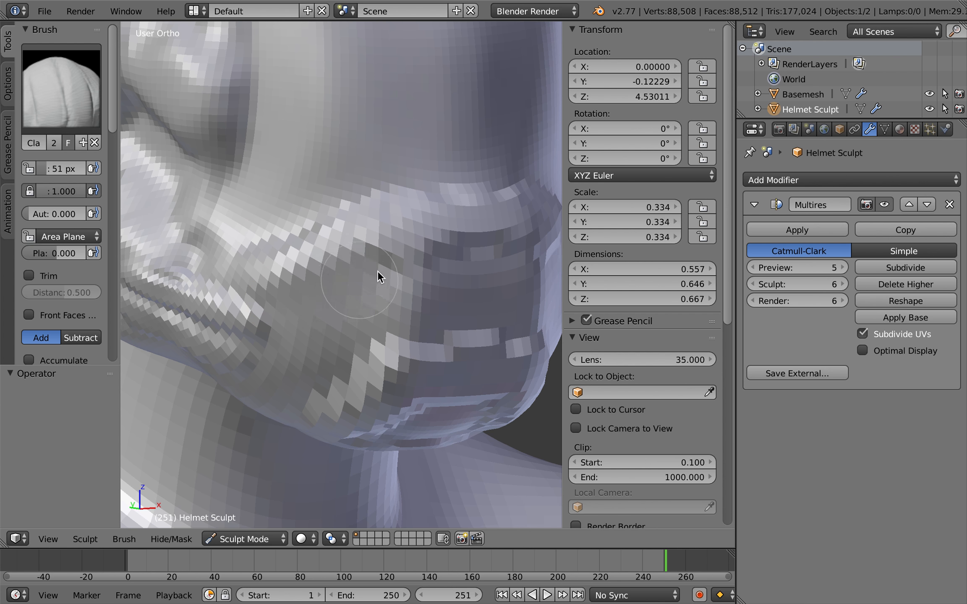
Enlarge the Clay Strips brush to 104 px and examine the chin, jaw side and faceplate from the front and the side
{"action": "key", "text": "f"}
{"action": "left_click", "coordinate": [358, 272]}
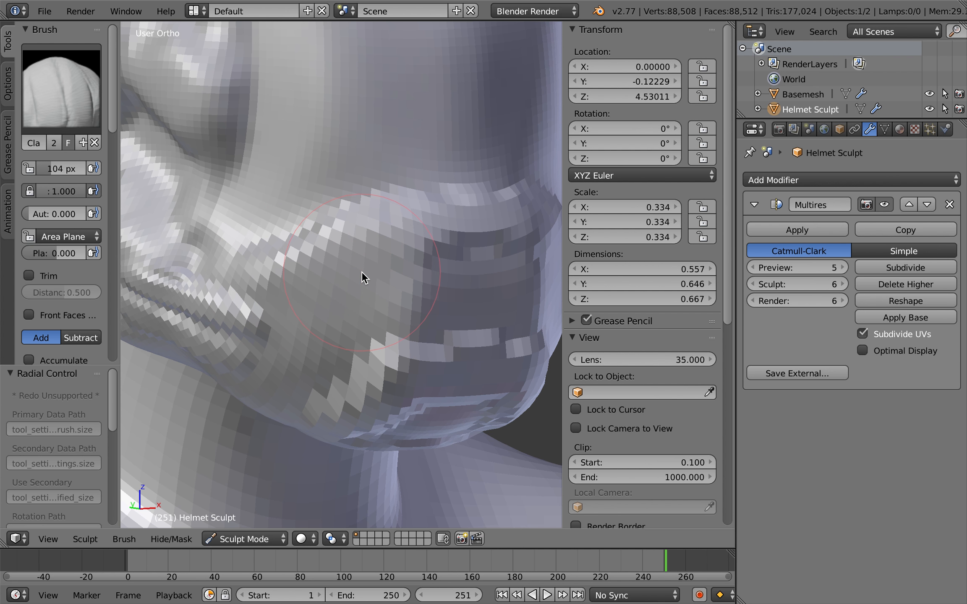
{"action": "middle_click_drag", "start_coordinate": [384, 260], "coordinate": [310, 285]}
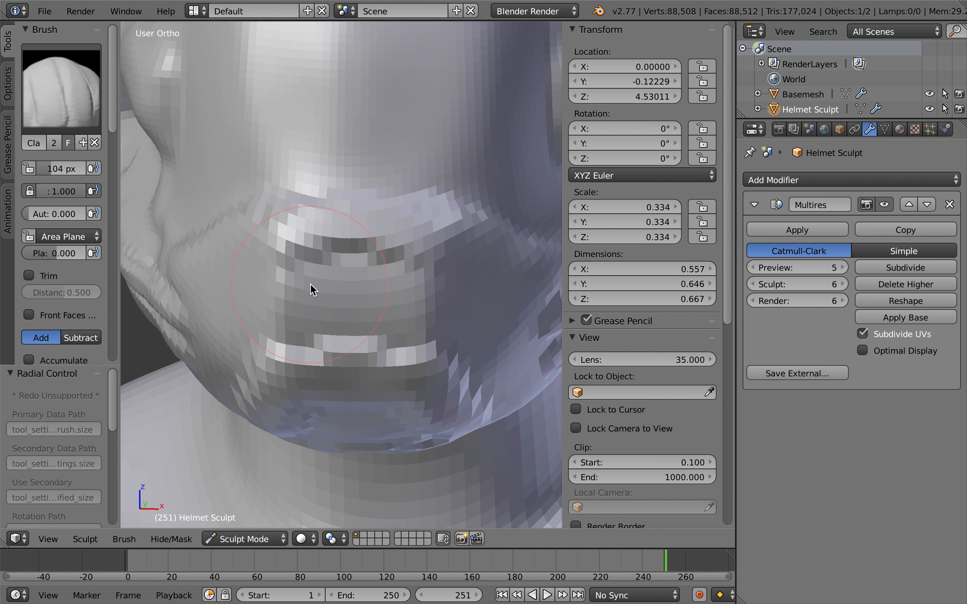
{"action": "scroll", "coordinate": [447, 285], "scroll_direction": "down", "scroll_amount": 4, "text": "ctrl"}
{"action": "scroll", "coordinate": [448, 285], "scroll_direction": "right", "scroll_amount": 5}
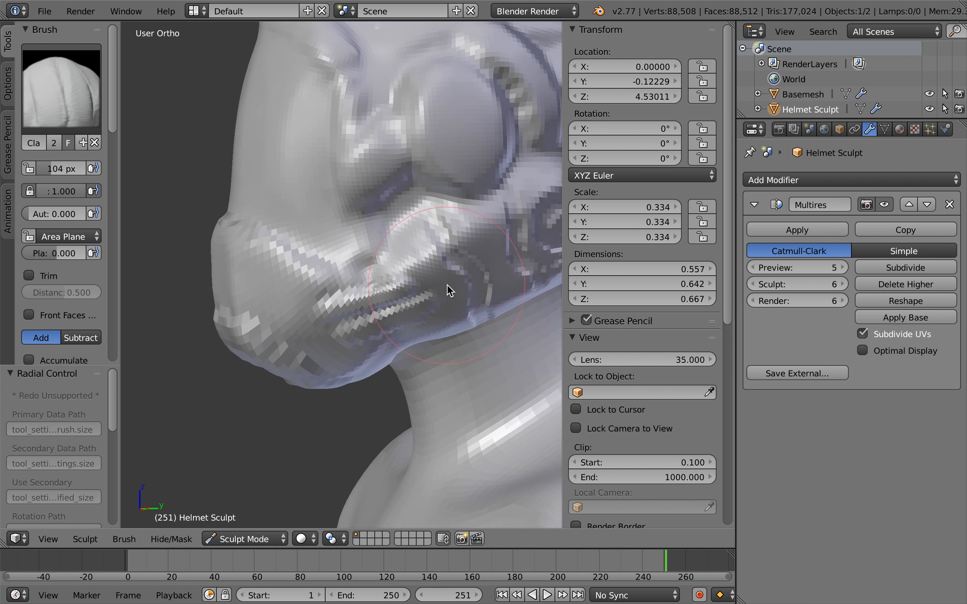
{"action": "scroll", "coordinate": [448, 285], "scroll_direction": "down", "scroll_amount": 4, "text": "ctrl"}
{"action": "scroll", "coordinate": [448, 285], "scroll_direction": "left", "scroll_amount": 5}
{"action": "scroll", "coordinate": [357, 258], "scroll_direction": "right", "scroll_amount": 5}
{"action": "scroll", "coordinate": [352, 258], "scroll_direction": "left", "scroll_amount": 4}
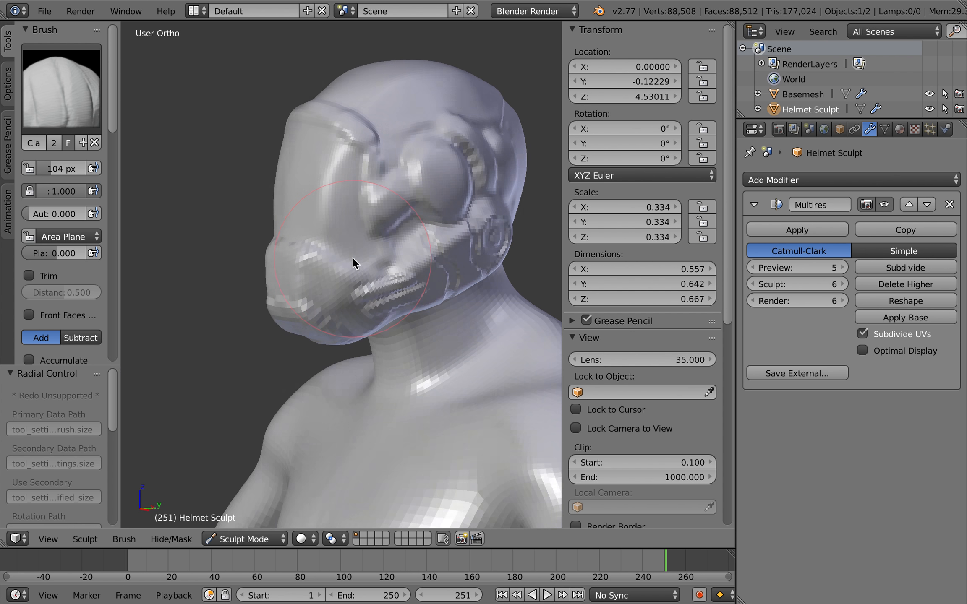
{"action": "scroll", "coordinate": [353, 258], "scroll_direction": "up", "scroll_amount": 5, "text": "ctrl"}
{"action": "scroll", "coordinate": [353, 258], "scroll_direction": "left", "scroll_amount": 2}
{"action": "scroll", "coordinate": [352, 258], "scroll_direction": "up", "scroll_amount": 5, "text": "shift"}
{"action": "scroll", "coordinate": [353, 258], "scroll_direction": "right", "scroll_amount": 4}
{"action": "scroll", "coordinate": [353, 258], "scroll_direction": "left", "scroll_amount": 4}
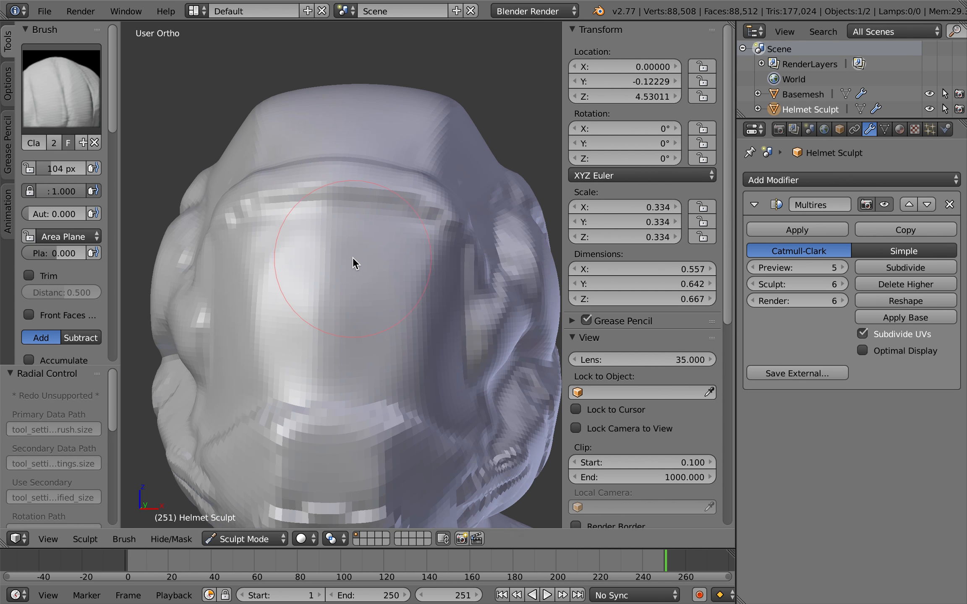
{"action": "scroll", "coordinate": [353, 257], "scroll_direction": "up", "scroll_amount": 4, "text": "ctrl"}
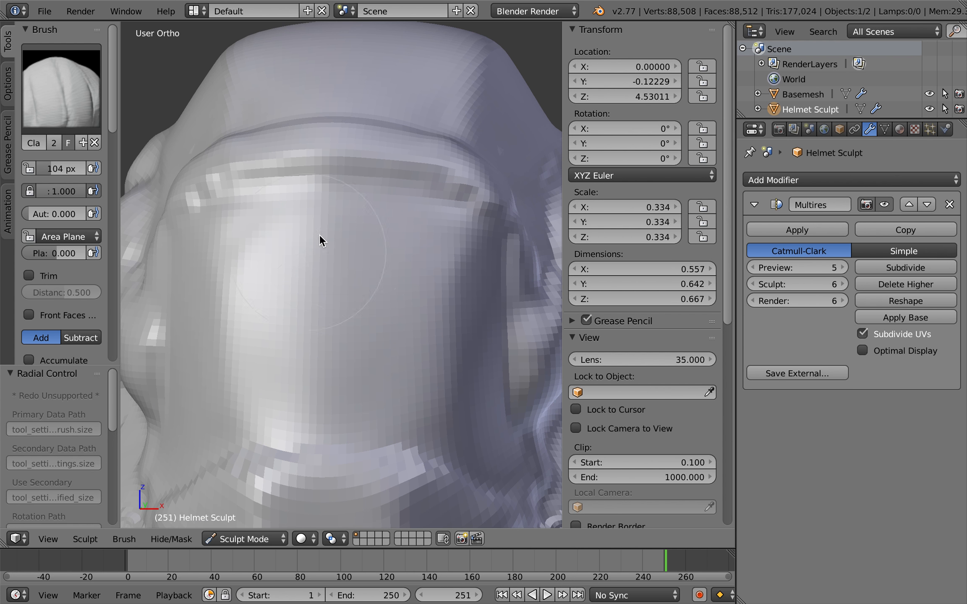
{"action": "scroll", "coordinate": [414, 440], "scroll_direction": "down", "scroll_amount": 5, "text": "ctrl"}
{"action": "scroll", "coordinate": [415, 439], "scroll_direction": "right", "scroll_amount": 5}
{"action": "scroll", "coordinate": [414, 440], "scroll_direction": "left", "scroll_amount": 5}
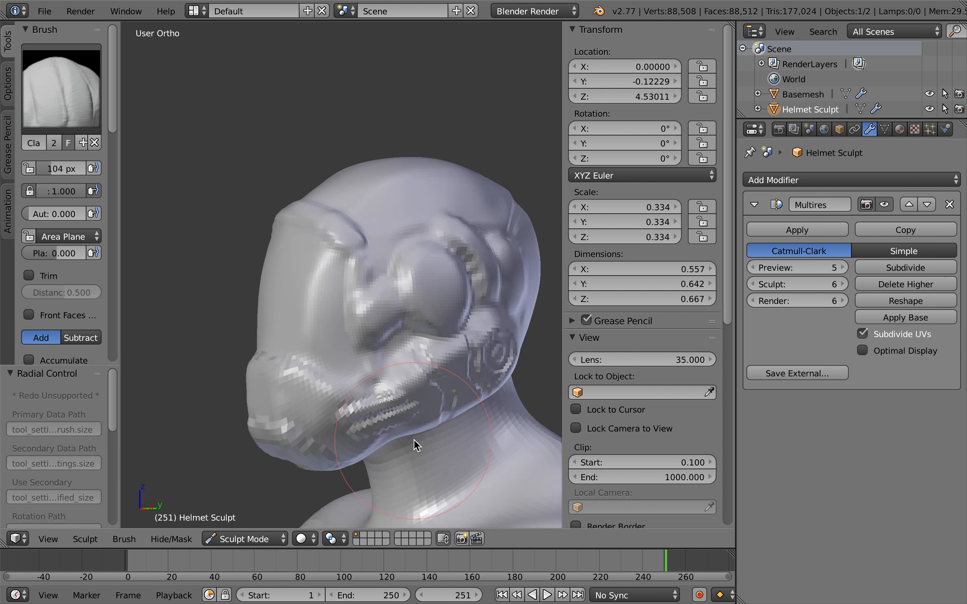
{"action": "scroll", "coordinate": [414, 440], "scroll_direction": "up", "scroll_amount": 4, "text": "ctrl"}
Set up the Crease brush to add at 80 px with strength 0.500, undoing a trial stroke down the faceplate's side
{"action": "left_click", "coordinate": [54, 85]}
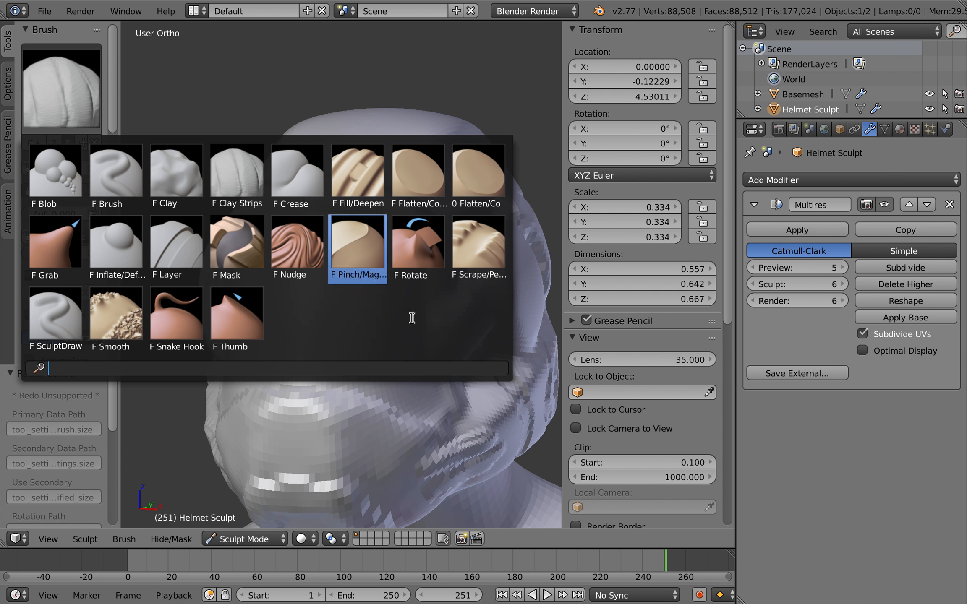
{"action": "left_click", "coordinate": [293, 197]}
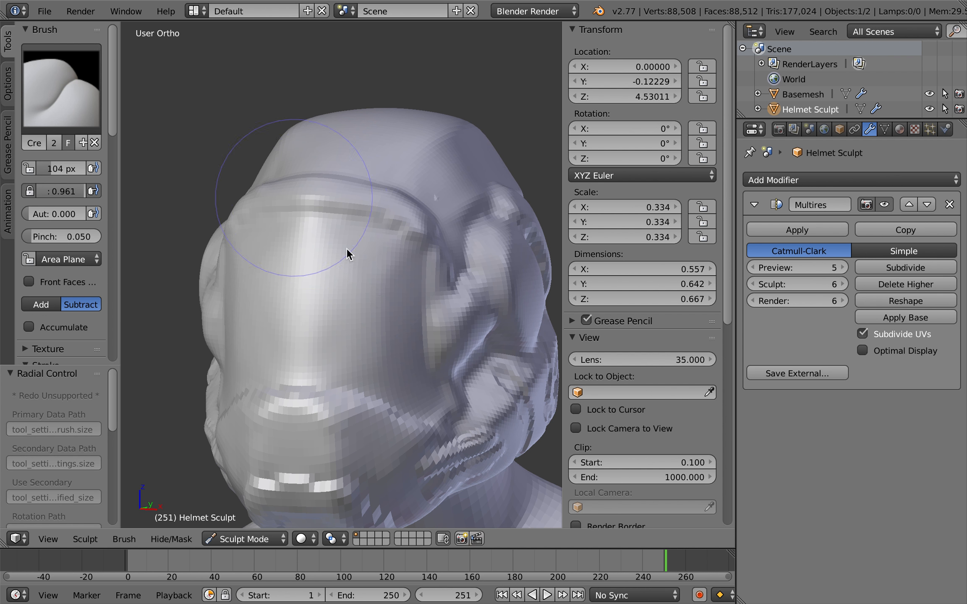
{"action": "scroll", "coordinate": [430, 380], "scroll_direction": "right", "scroll_amount": 3}
{"action": "key", "text": "f"}
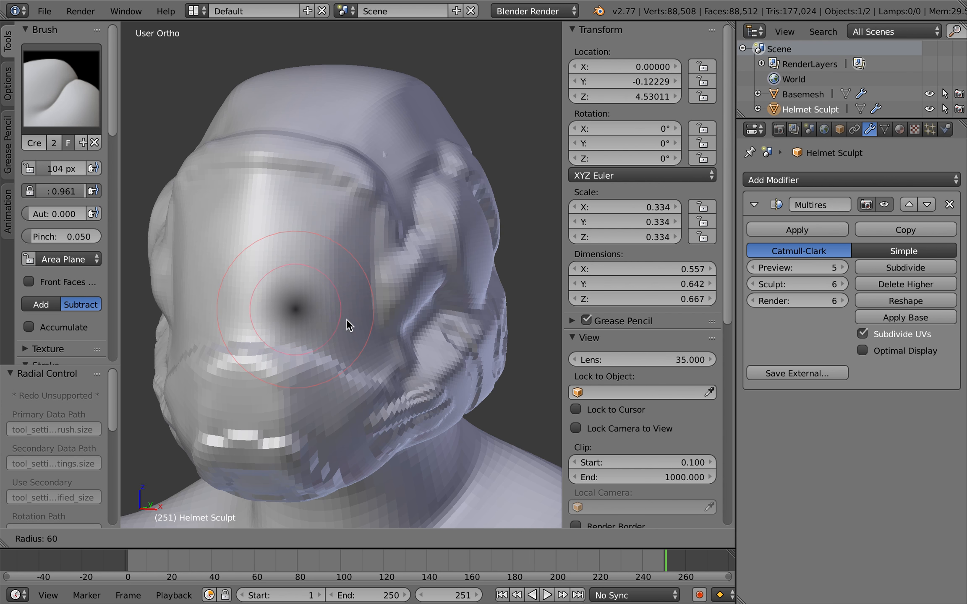
{"action": "left_click", "coordinate": [342, 318]}
{"action": "scroll", "coordinate": [356, 327], "scroll_direction": "up", "scroll_amount": 3}
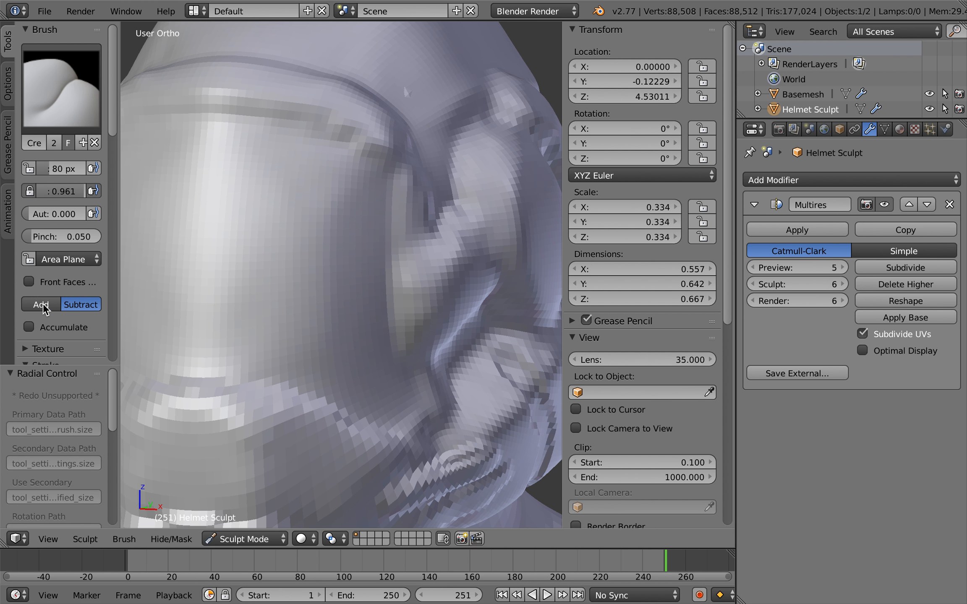
{"action": "left_click_drag", "start_coordinate": [288, 351], "coordinate": [331, 188]}
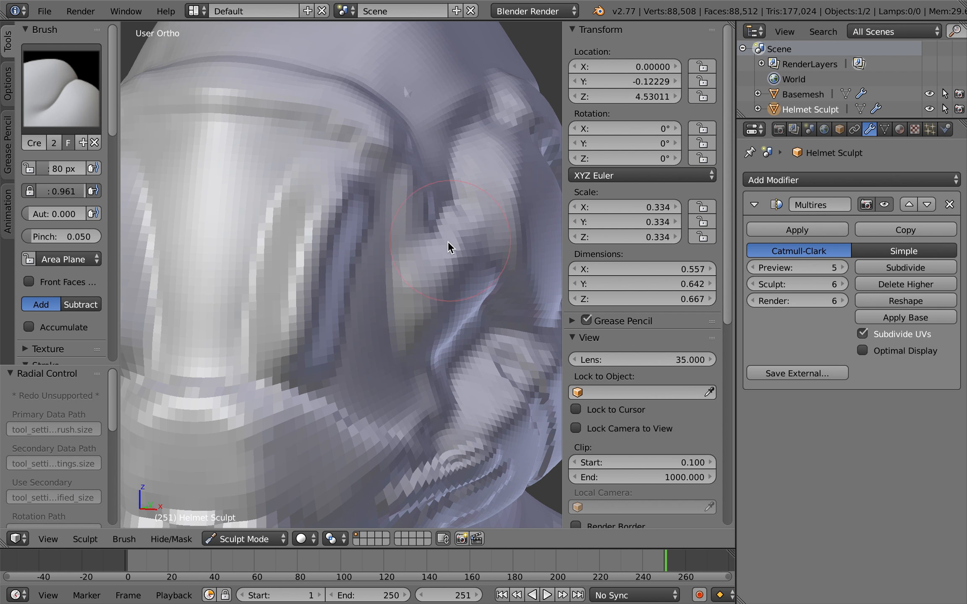
{"action": "key", "text": "ctrl+z"}
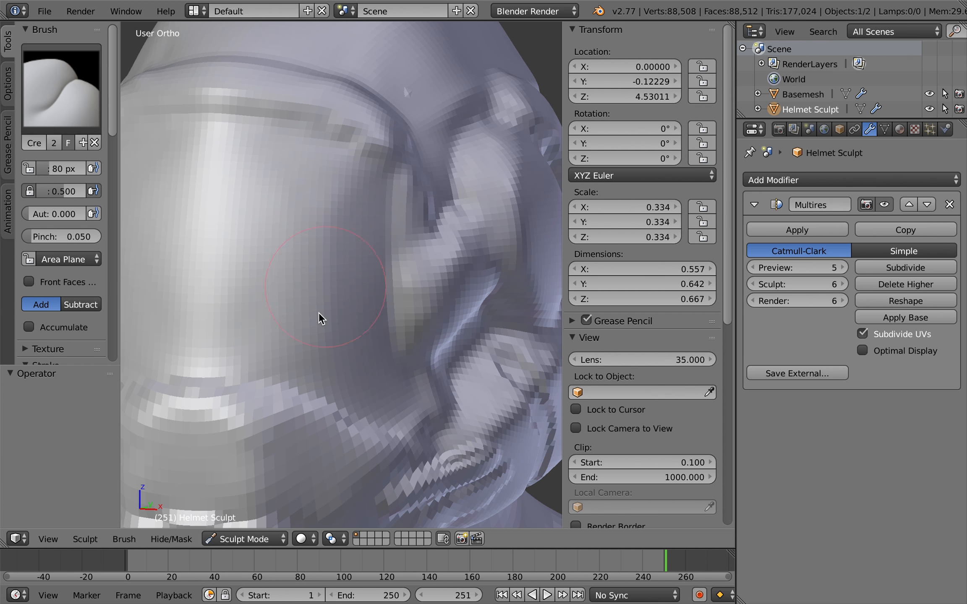
Try two slanted 80 px Crease strokes up the faceplate's side and undo each of them
{"action": "left_click_drag", "start_coordinate": [289, 340], "coordinate": [331, 195]}
{"action": "key", "text": "ctrl+z"}
{"action": "mouse_move", "coordinate": [300, 356]}
{"action": "left_mouse_down"}
{"action": "mouse_move", "coordinate": [316, 270]}
{"action": "mouse_move", "coordinate": [342, 195]}
{"action": "left_mouse_up"}
{"action": "key", "text": "ctrl+z"}
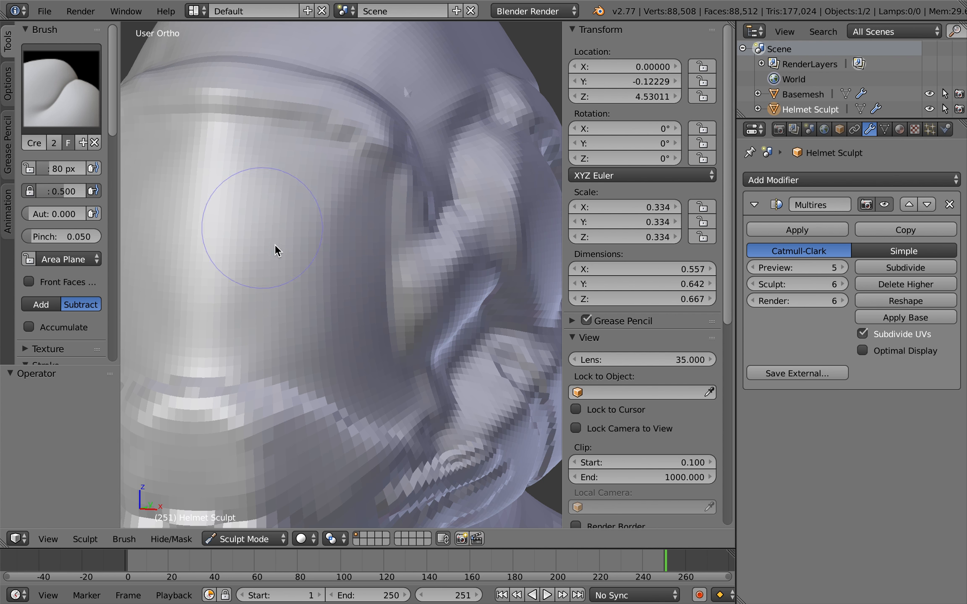
Try carving a slanted groove down the faceplate's side with the Crease brush subtracting at 26 px, check it, and undo it
{"action": "key", "text": "f"}
{"action": "left_click", "coordinate": [236, 256]}
{"action": "left_click_drag", "start_coordinate": [389, 173], "coordinate": [335, 263]}
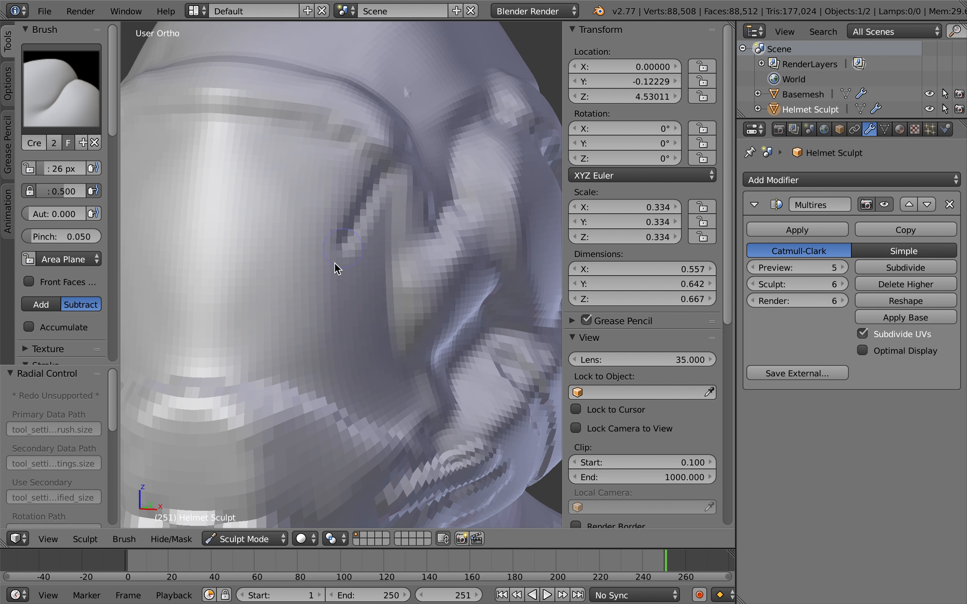
{"action": "scroll", "coordinate": [407, 313], "scroll_direction": "down", "scroll_amount": 6, "text": "ctrl"}
{"action": "scroll", "coordinate": [407, 313], "scroll_direction": "left", "scroll_amount": 5}
{"action": "scroll", "coordinate": [406, 313], "scroll_direction": "right", "scroll_amount": 5}
{"action": "scroll", "coordinate": [407, 313], "scroll_direction": "up", "scroll_amount": 4}
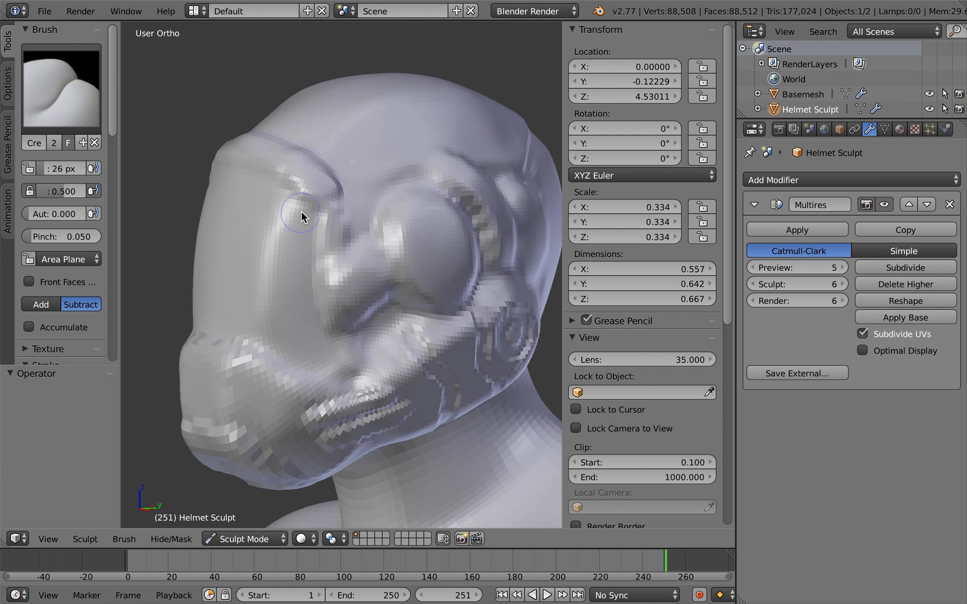
{"action": "scroll", "coordinate": [323, 288], "scroll_direction": "left", "scroll_amount": 3, "text": "shift"}
{"action": "scroll", "coordinate": [324, 287], "scroll_direction": "up", "scroll_amount": 2, "text": "ctrl"}
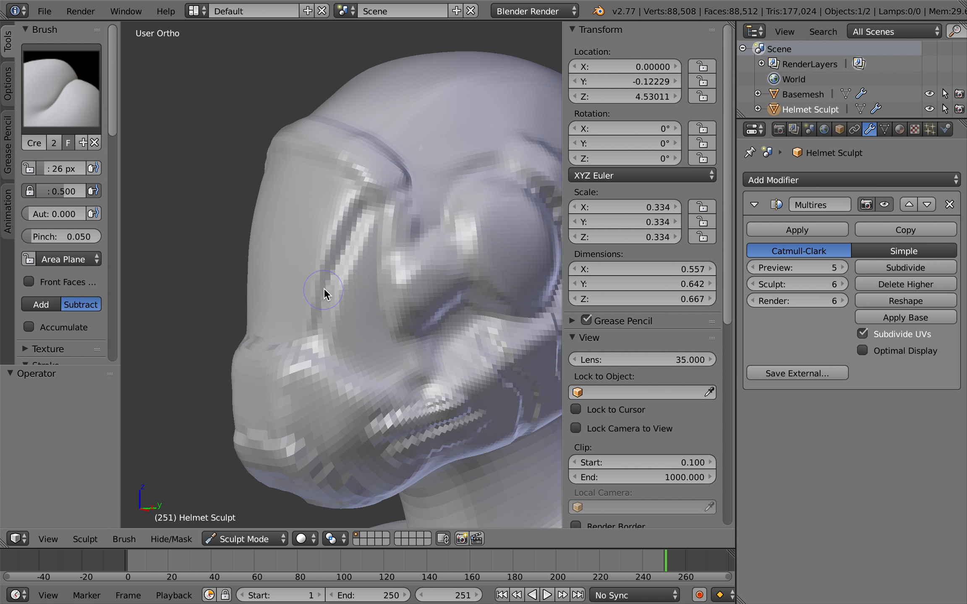
{"action": "key", "text": "ctrl+z"}
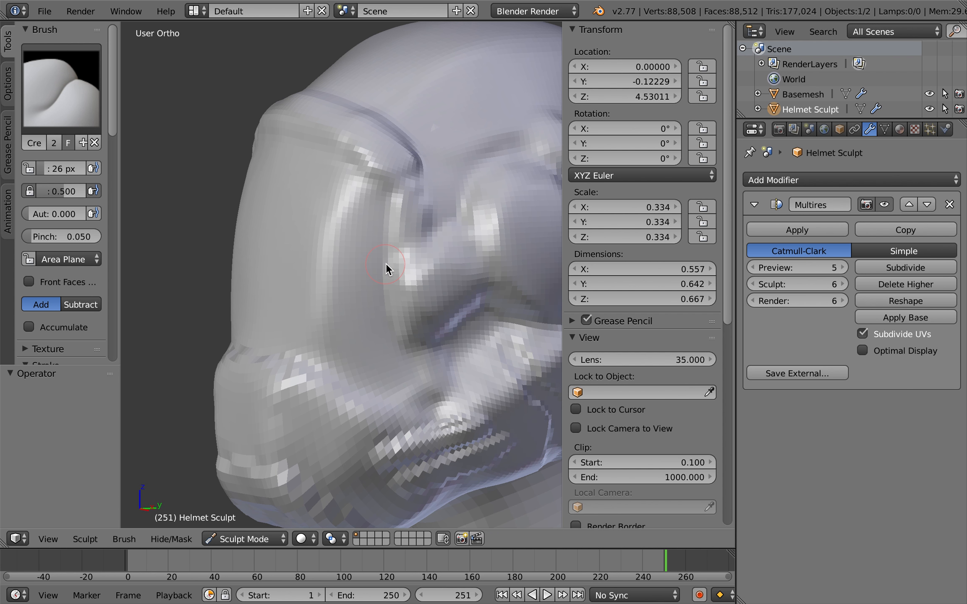
Raise a thin slanted ridge from the faceplate's upper corner down to the mouth edge with the Crease brush adding at 15 px
{"action": "scroll", "coordinate": [386, 263], "scroll_direction": "left", "scroll_amount": 5}
{"action": "key", "text": "f"}
{"action": "left_click", "coordinate": [360, 252]}
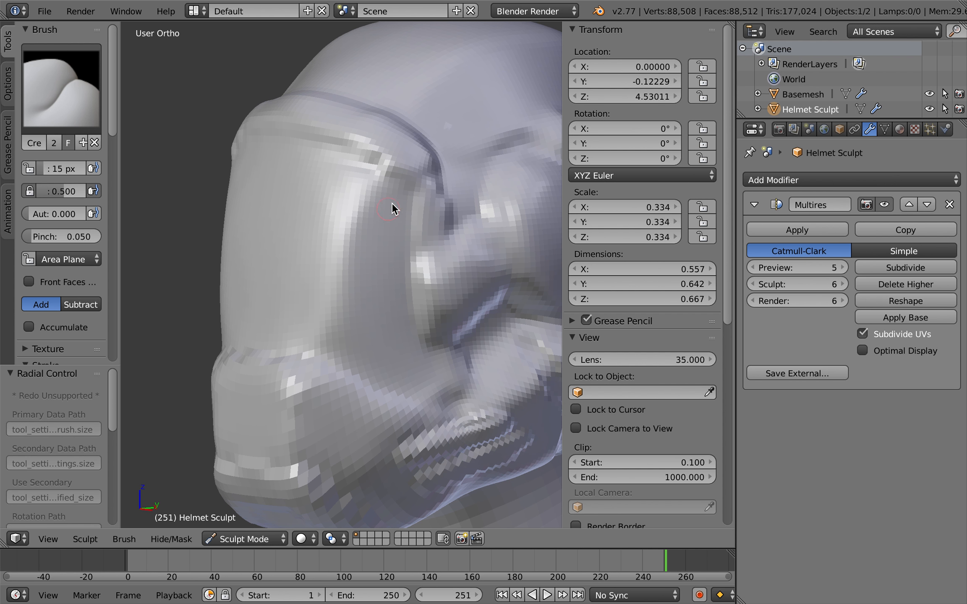
{"action": "mouse_move", "coordinate": [401, 192]}
{"action": "left_mouse_down"}
{"action": "mouse_move", "coordinate": [345, 277]}
{"action": "mouse_move", "coordinate": [326, 333]}
{"action": "left_mouse_up"}
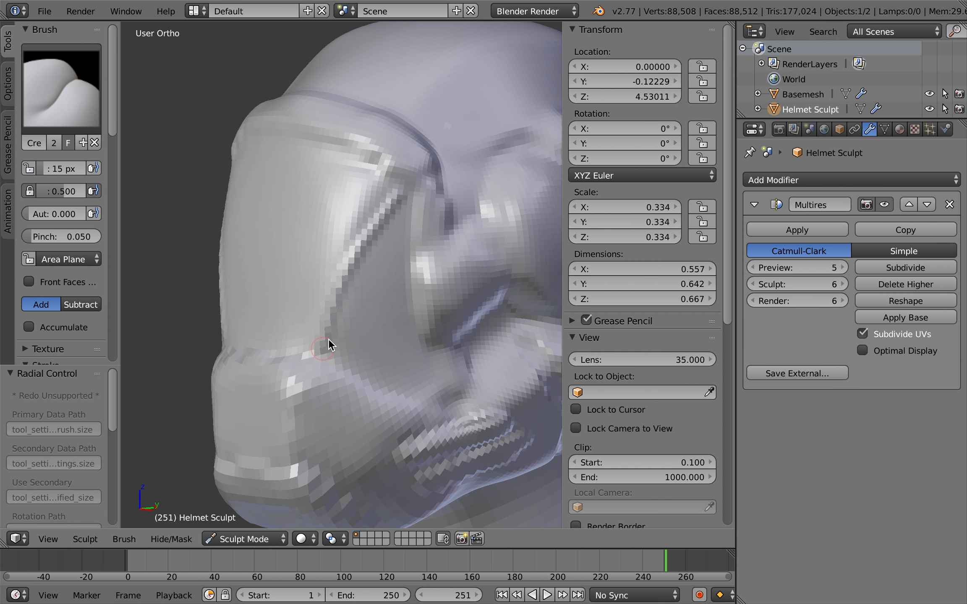
Smooth the inner side of the slanted ridge along its whole length with the brush at 39 px
{"action": "scroll", "coordinate": [322, 347], "scroll_direction": "up", "scroll_amount": 8}
{"action": "key", "text": "f"}
{"action": "left_click", "coordinate": [294, 425]}
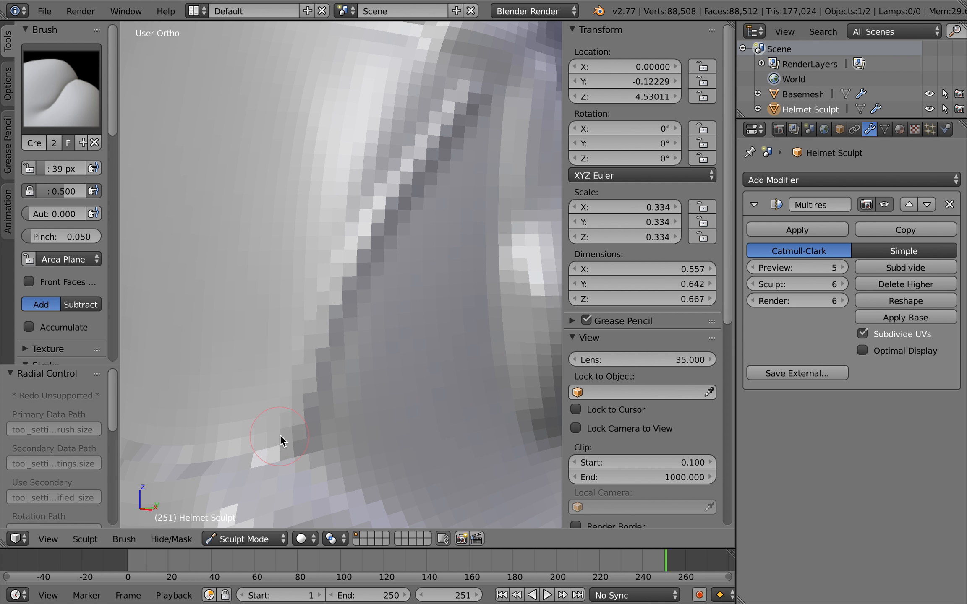
{"action": "mouse_move", "coordinate": [347, 226]}
{"action": "left_mouse_down", "text": "shift"}
{"action": "mouse_move", "coordinate": [429, 117]}
{"action": "mouse_move", "coordinate": [418, 93]}
{"action": "mouse_move", "coordinate": [385, 90]}
{"action": "left_mouse_up", "text": "shift"}
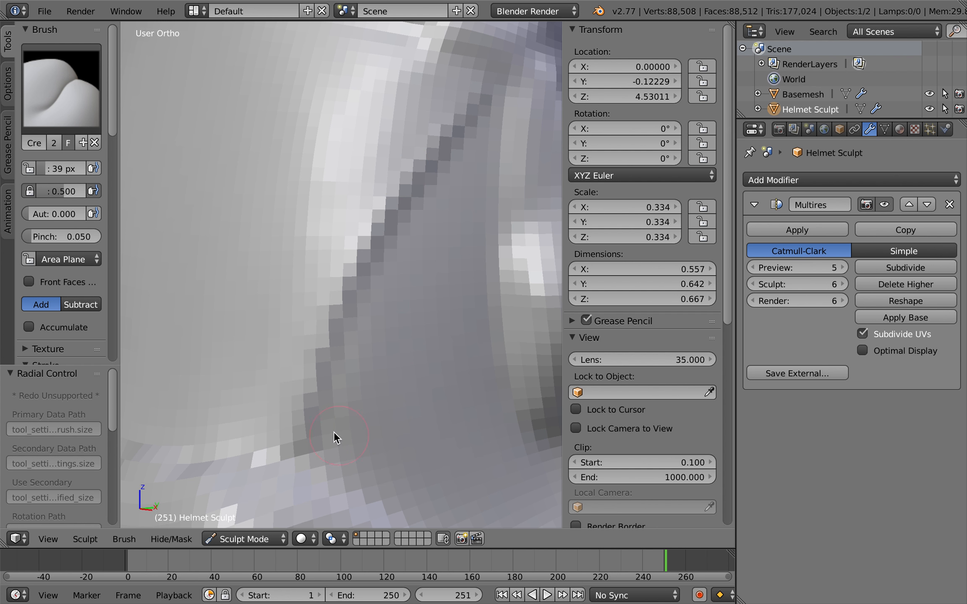
{"action": "mouse_move", "coordinate": [362, 305]}
{"action": "left_mouse_down", "text": "shift"}
{"action": "mouse_move", "coordinate": [467, 145]}
{"action": "mouse_move", "coordinate": [377, 279]}
{"action": "mouse_move", "coordinate": [318, 421]}
{"action": "left_mouse_up", "text": "shift"}
{"action": "scroll", "coordinate": [402, 367], "scroll_direction": "down", "scroll_amount": 10}
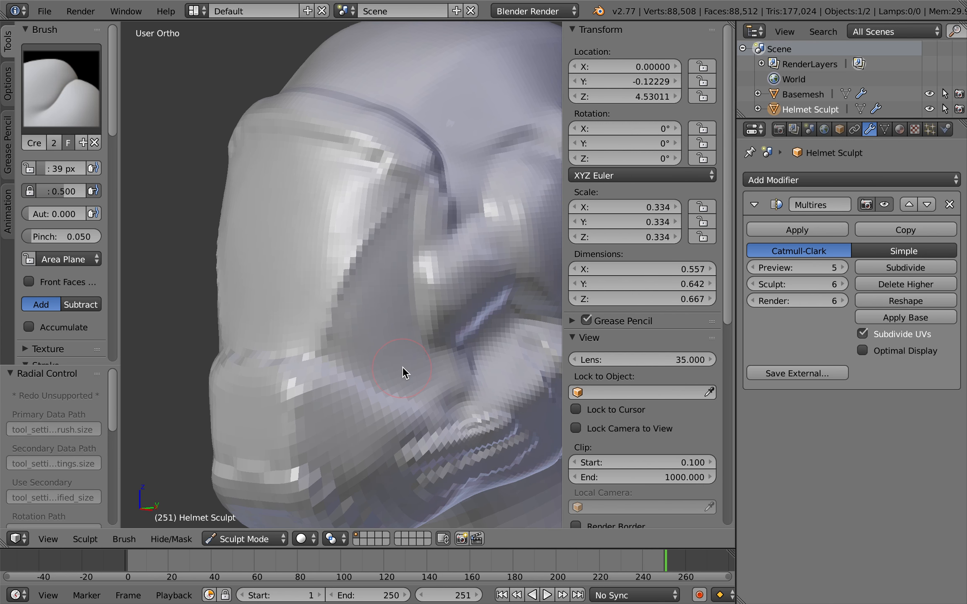
Examine the slanted faceplate edges and the overall helmet shape from the sides, front and back
{"action": "scroll", "coordinate": [403, 367], "scroll_direction": "left", "scroll_amount": 10}
{"action": "scroll", "coordinate": [403, 368], "scroll_direction": "right", "scroll_amount": 8}
{"action": "scroll", "coordinate": [403, 367], "scroll_direction": "left", "scroll_amount": 6}
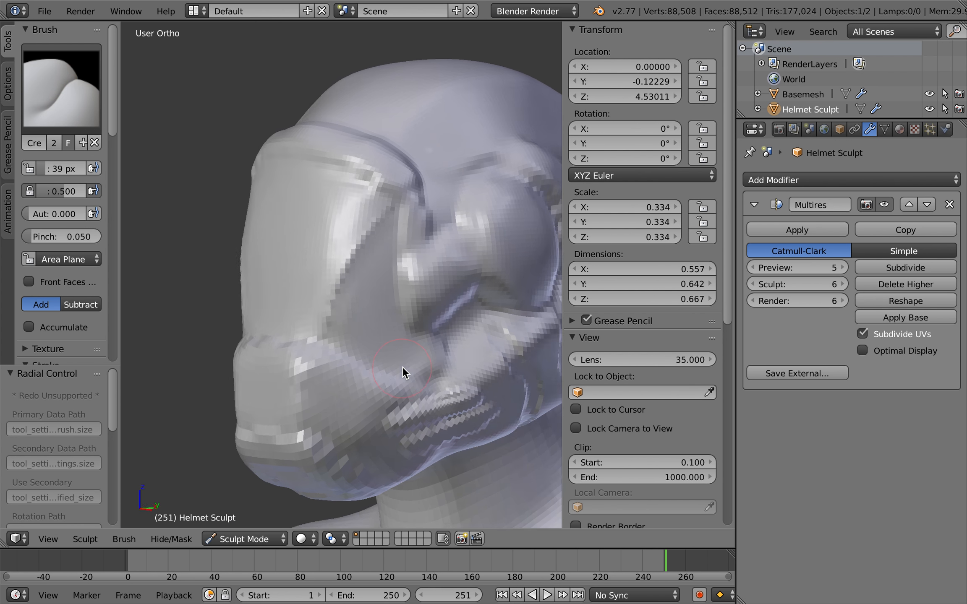
{"action": "scroll", "coordinate": [403, 367], "scroll_direction": "down", "scroll_amount": 4}
{"action": "scroll", "coordinate": [402, 367], "scroll_direction": "left", "scroll_amount": 6}
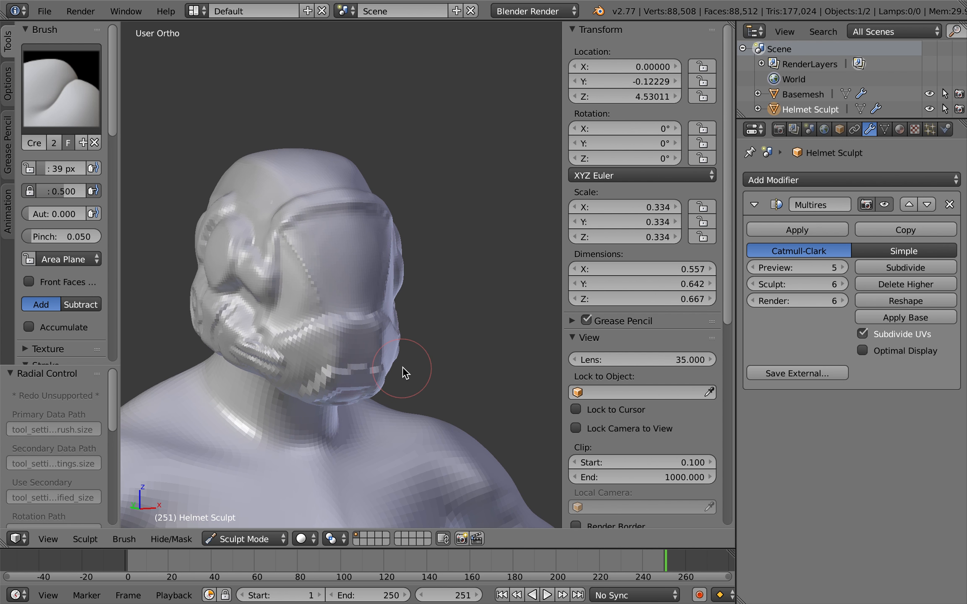
{"action": "scroll", "coordinate": [402, 367], "scroll_direction": "left", "scroll_amount": 8}
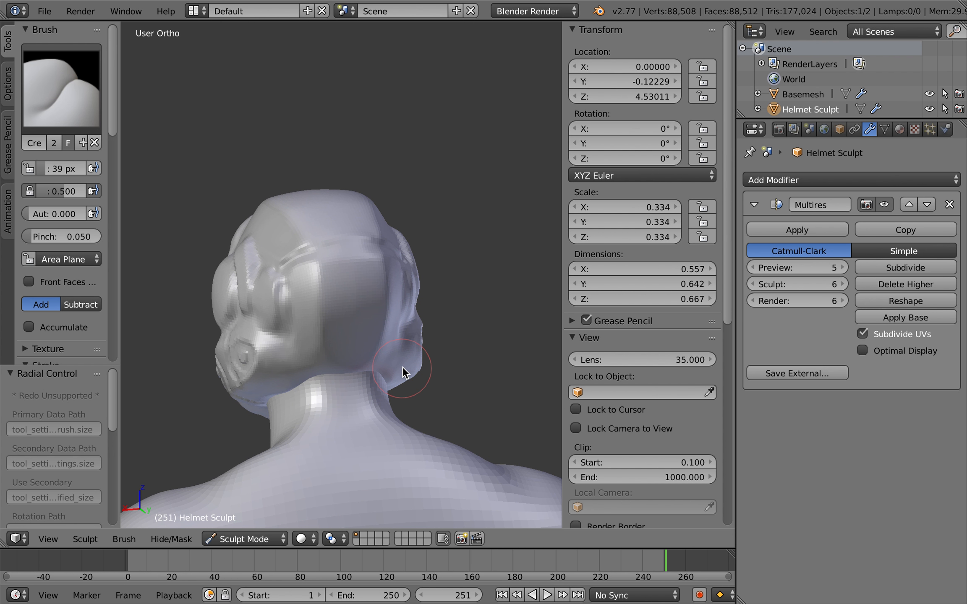
{"action": "scroll", "coordinate": [403, 368], "scroll_direction": "left", "scroll_amount": 10}
{"action": "scroll", "coordinate": [420, 279], "scroll_direction": "left", "scroll_amount": 4}
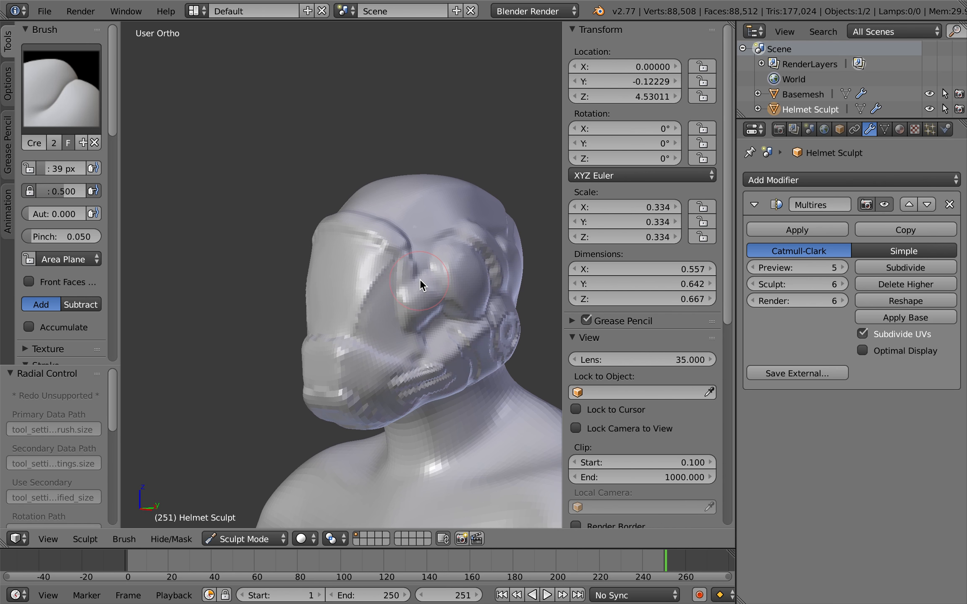
{"action": "scroll", "coordinate": [421, 279], "scroll_direction": "up", "scroll_amount": 4}
{"action": "scroll", "coordinate": [420, 279], "scroll_direction": "down", "scroll_amount": 5}
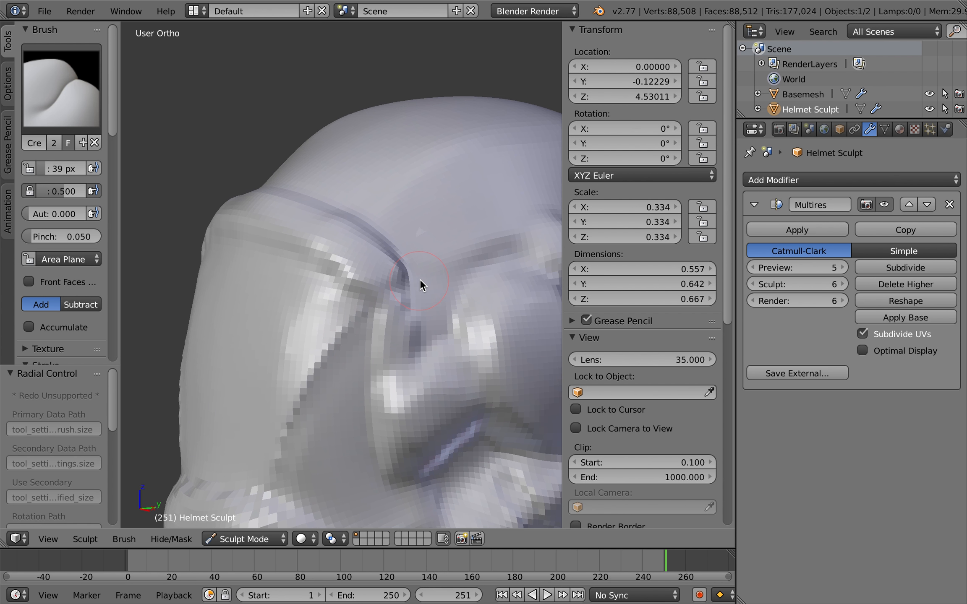
{"action": "scroll", "coordinate": [300, 350], "scroll_direction": "down", "scroll_amount": 3}
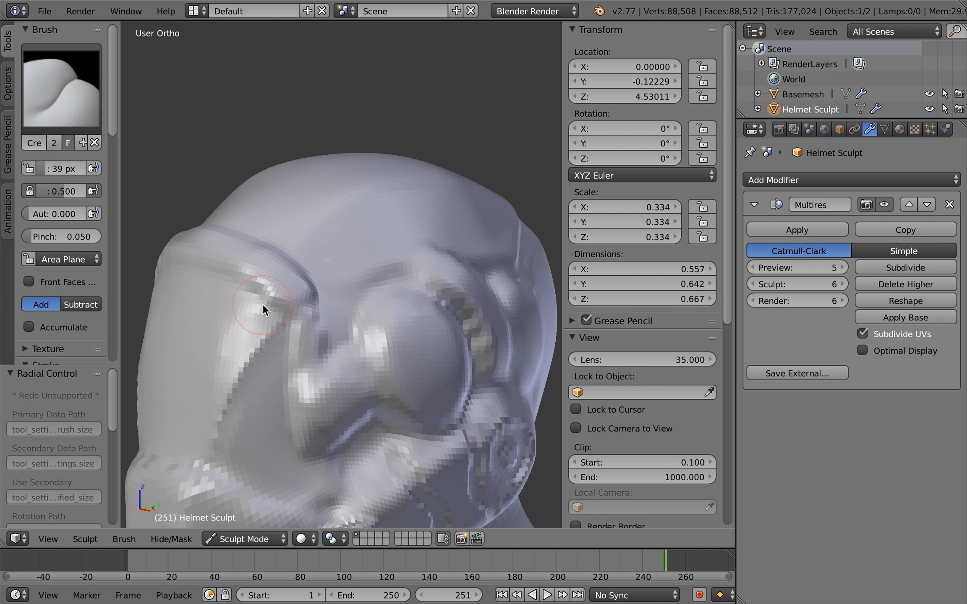
Switch to the Clay Strips brush in Add mode at 57 px and reveal its falloff curve settings
{"action": "left_click", "coordinate": [69, 107]}
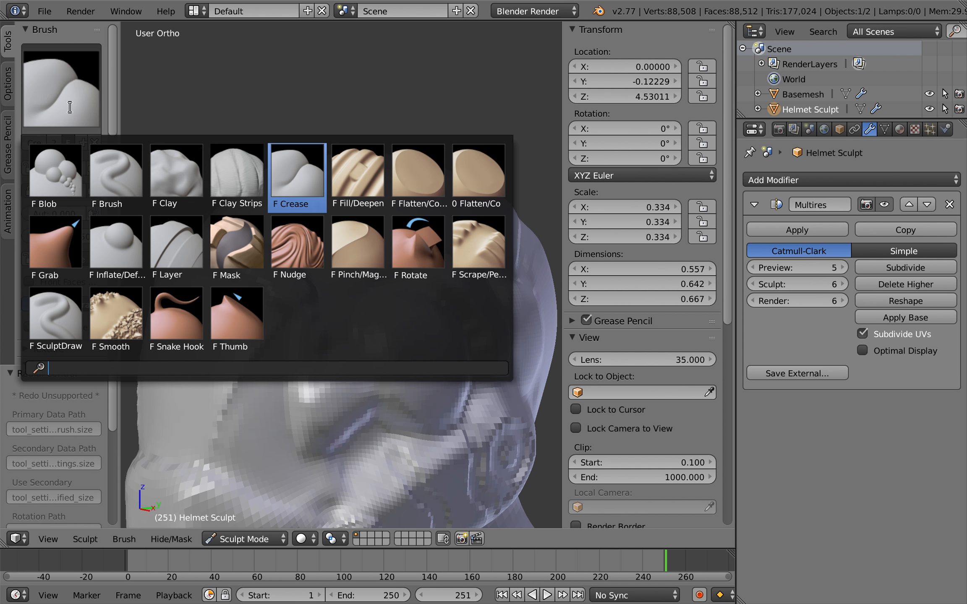
{"action": "left_click", "coordinate": [245, 181]}
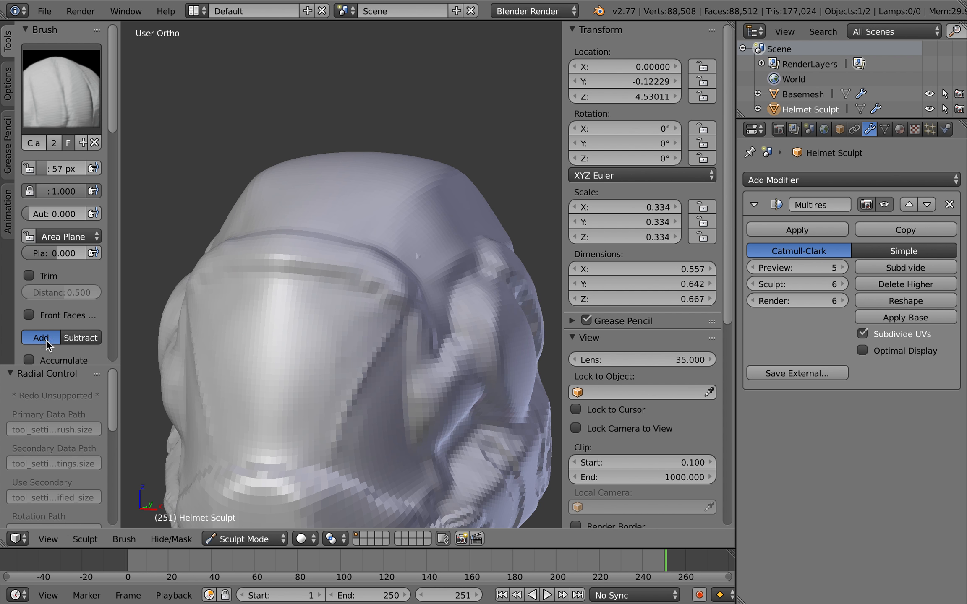
{"action": "scroll", "coordinate": [46, 340], "scroll_direction": "down", "scroll_amount": 15}
{"action": "scroll", "coordinate": [45, 340], "scroll_direction": "up", "scroll_amount": 12}
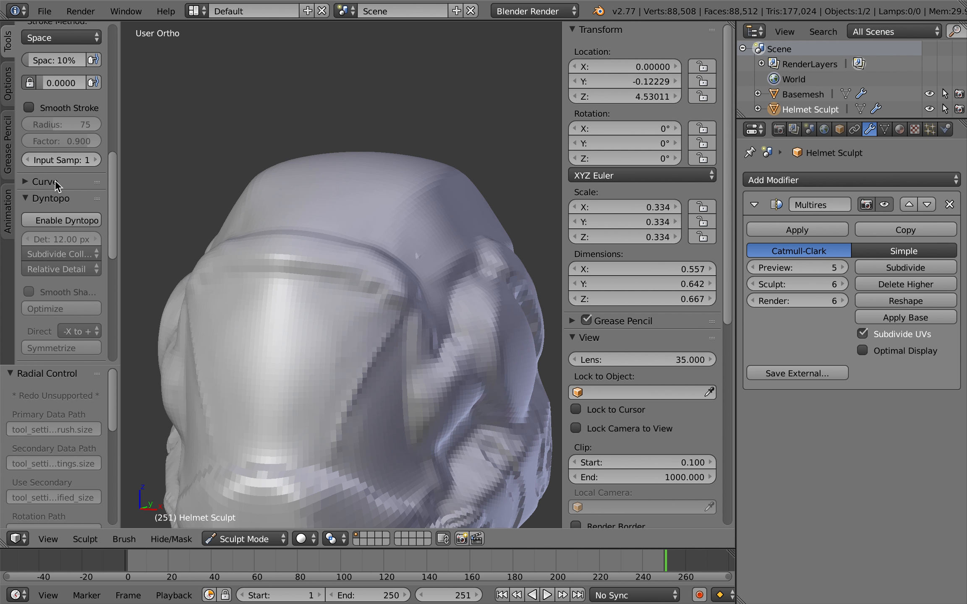
{"action": "left_click", "coordinate": [47, 194]}
{"action": "left_click", "coordinate": [55, 183]}
{"action": "scroll", "coordinate": [62, 276], "scroll_direction": "down", "scroll_amount": 2}
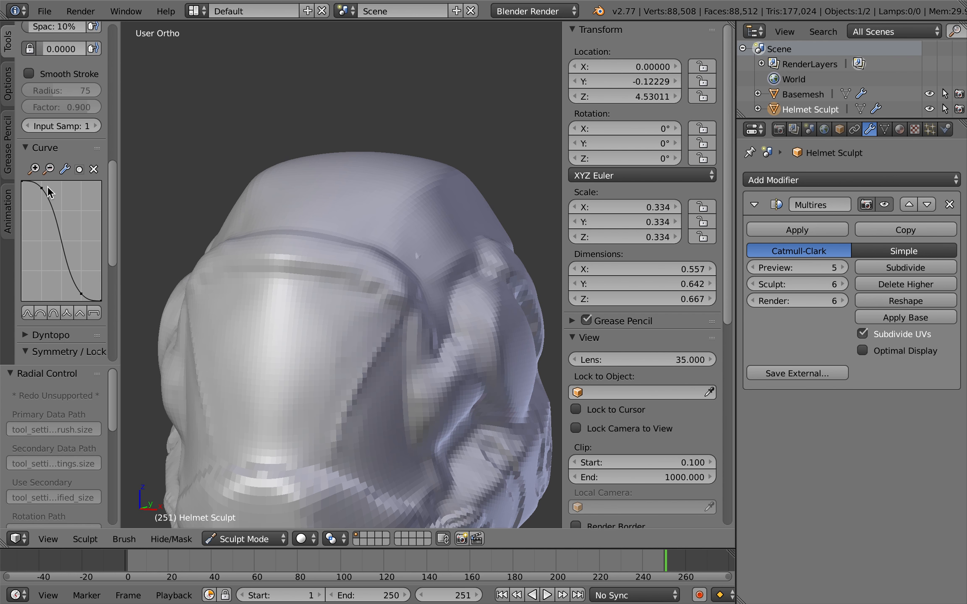
Undo a trial strip over the front of the helmet's crown and change the brush falloff to the flat maximum curve
{"action": "mouse_move", "coordinate": [320, 219]}
{"action": "left_mouse_down"}
{"action": "mouse_move", "coordinate": [361, 148]}
{"action": "mouse_move", "coordinate": [378, 144]}
{"action": "left_mouse_up"}
{"action": "middle_click_drag", "start_coordinate": [394, 145], "coordinate": [421, 125]}
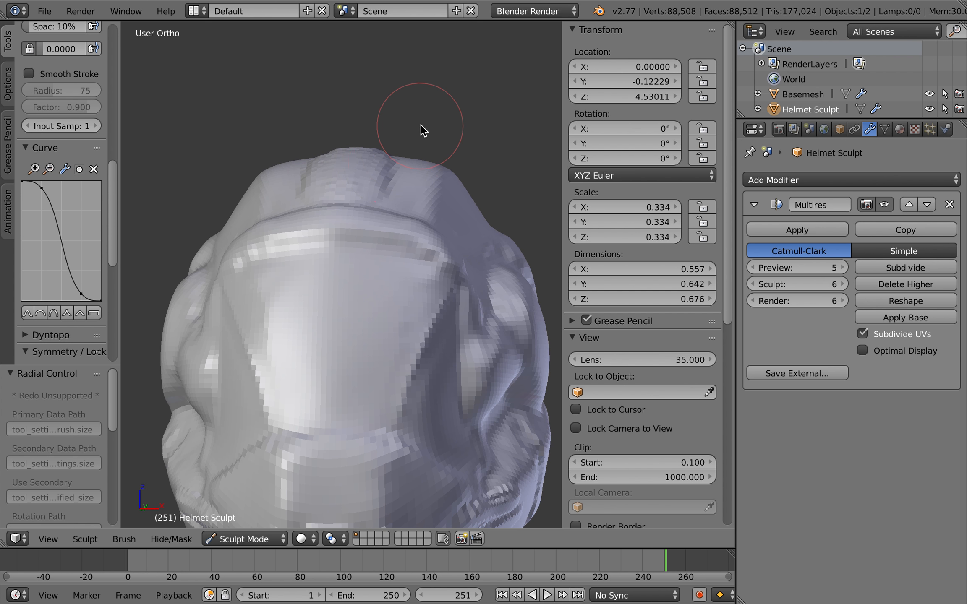
{"action": "key", "text": "ctrl+z"}
{"action": "left_click", "coordinate": [95, 313]}
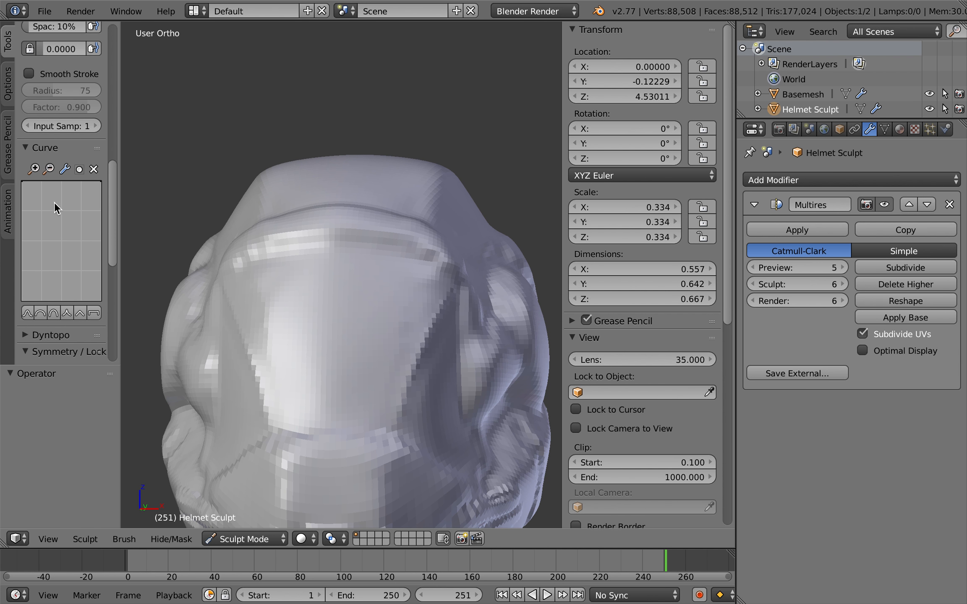
Raise a Clay Strips band along the front edge of the crown and back along the helmet's upper side
{"action": "middle_click_drag", "start_coordinate": [360, 119], "coordinate": [361, 121]}
{"action": "left_click_drag", "start_coordinate": [327, 240], "coordinate": [370, 129]}
{"action": "mouse_move", "coordinate": [426, 142]}
{"action": "middle_mouse_down"}
{"action": "mouse_move", "coordinate": [484, 228]}
{"action": "mouse_move", "coordinate": [441, 261]}
{"action": "mouse_move", "coordinate": [308, 297]}
{"action": "middle_mouse_up"}
{"action": "mouse_move", "coordinate": [307, 298]}
{"action": "left_mouse_down"}
{"action": "mouse_move", "coordinate": [377, 232]}
{"action": "mouse_move", "coordinate": [411, 229]}
{"action": "mouse_move", "coordinate": [384, 238]}
{"action": "left_mouse_up"}
{"action": "mouse_move", "coordinate": [539, 178]}
{"action": "middle_mouse_down"}
{"action": "mouse_move", "coordinate": [384, 222]}
{"action": "mouse_move", "coordinate": [201, 201]}
{"action": "middle_mouse_up"}
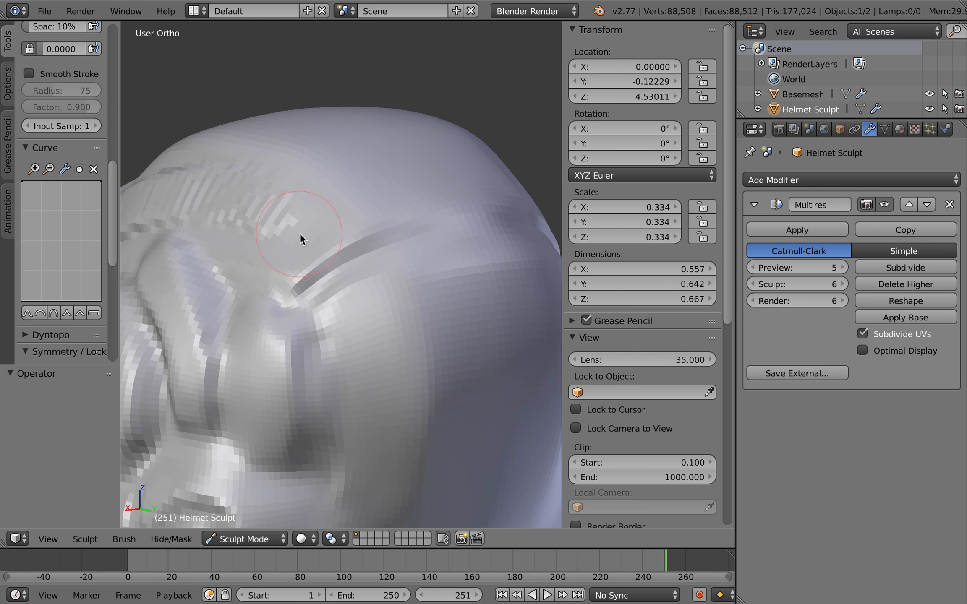
Extend the raised band around the back of the crown, undoing the first rear strokes and redoing them
{"action": "mouse_move", "coordinate": [267, 229]}
{"action": "left_mouse_down"}
{"action": "mouse_move", "coordinate": [366, 297]}
{"action": "mouse_move", "coordinate": [539, 286]}
{"action": "left_mouse_up"}
{"action": "left_click_drag", "start_coordinate": [405, 294], "coordinate": [507, 280]}
{"action": "middle_click_drag", "start_coordinate": [402, 296], "coordinate": [444, 286]}
{"action": "key", "text": "ctrl+z"}
{"action": "key", "text": "ctrl+z"}
{"action": "mouse_move", "coordinate": [260, 246]}
{"action": "left_mouse_down"}
{"action": "mouse_move", "coordinate": [397, 276]}
{"action": "mouse_move", "coordinate": [252, 269]}
{"action": "mouse_move", "coordinate": [362, 287]}
{"action": "mouse_move", "coordinate": [392, 275]}
{"action": "mouse_move", "coordinate": [458, 278]}
{"action": "mouse_move", "coordinate": [300, 266]}
{"action": "mouse_move", "coordinate": [196, 208]}
{"action": "mouse_move", "coordinate": [240, 198]}
{"action": "mouse_move", "coordinate": [345, 243]}
{"action": "mouse_move", "coordinate": [346, 283]}
{"action": "mouse_move", "coordinate": [205, 223]}
{"action": "mouse_move", "coordinate": [369, 269]}
{"action": "mouse_move", "coordinate": [327, 272]}
{"action": "mouse_move", "coordinate": [198, 209]}
{"action": "mouse_move", "coordinate": [363, 265]}
{"action": "mouse_move", "coordinate": [306, 273]}
{"action": "mouse_move", "coordinate": [154, 187]}
{"action": "left_mouse_up"}
{"action": "mouse_move", "coordinate": [229, 203]}
{"action": "middle_mouse_down"}
{"action": "mouse_move", "coordinate": [335, 208]}
{"action": "mouse_move", "coordinate": [405, 258]}
{"action": "mouse_move", "coordinate": [369, 291]}
{"action": "middle_mouse_up"}
Adjust the brush size at the rear corner of the crown band and undo a trial dab there
{"action": "key", "text": "f"}
{"action": "left_click", "coordinate": [358, 293]}
{"action": "left_click_drag", "start_coordinate": [294, 298], "coordinate": [282, 300]}
{"action": "key", "text": "ctrl+z"}
{"action": "middle_click_drag", "start_coordinate": [288, 297], "coordinate": [339, 297]}
{"action": "key", "text": "f"}
{"action": "left_click", "coordinate": [327, 296]}
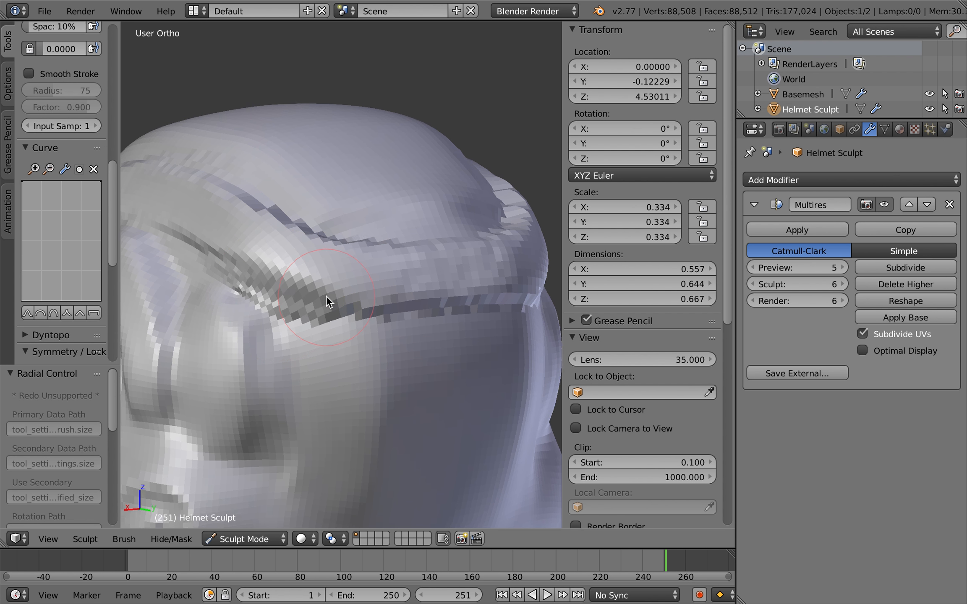
Raise a short upright strip across the band at the crown's rear corner, undoing the first trial stroke
{"action": "scroll", "coordinate": [326, 296], "scroll_direction": "up", "scroll_amount": 2}
{"action": "mouse_move", "coordinate": [305, 339]}
{"action": "left_mouse_down"}
{"action": "mouse_move", "coordinate": [311, 262]}
{"action": "mouse_move", "coordinate": [342, 209]}
{"action": "mouse_move", "coordinate": [322, 274]}
{"action": "left_mouse_up"}
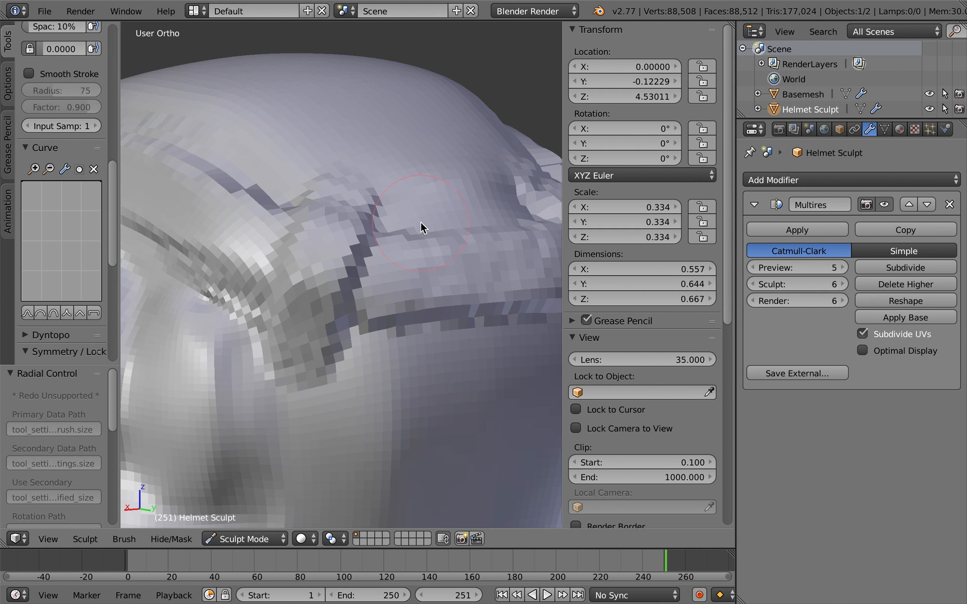
{"action": "key", "text": "ctrl+z"}
{"action": "key", "text": "ctrl+z"}
{"action": "left_click_drag", "start_coordinate": [301, 210], "coordinate": [340, 328]}
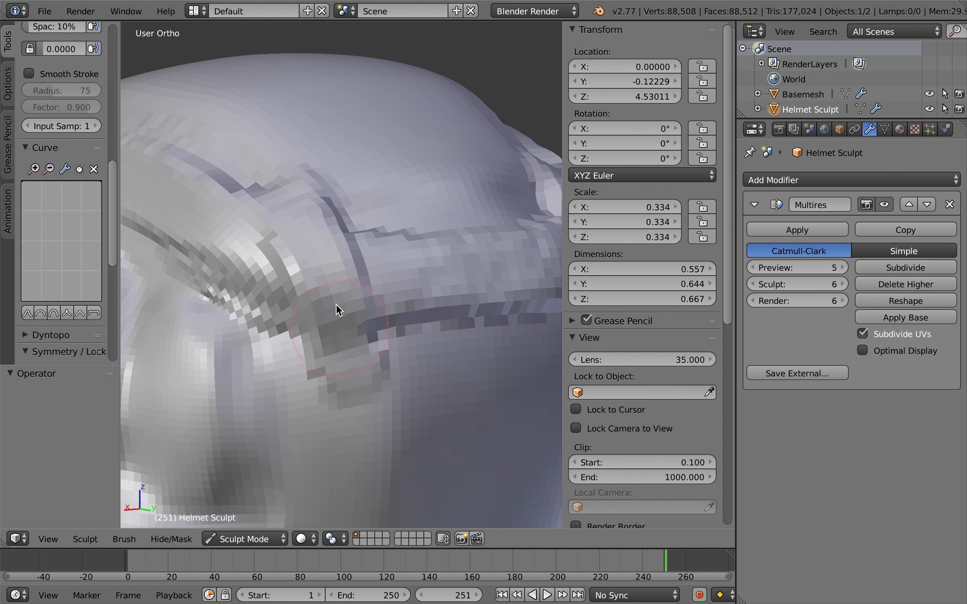
{"action": "mouse_move", "coordinate": [323, 254]}
{"action": "left_mouse_down"}
{"action": "mouse_move", "coordinate": [277, 183]}
{"action": "mouse_move", "coordinate": [341, 356]}
{"action": "left_mouse_up"}
{"action": "mouse_move", "coordinate": [341, 356]}
{"action": "middle_mouse_down"}
{"action": "mouse_move", "coordinate": [432, 318]}
{"action": "mouse_move", "coordinate": [430, 306]}
{"action": "middle_mouse_up"}
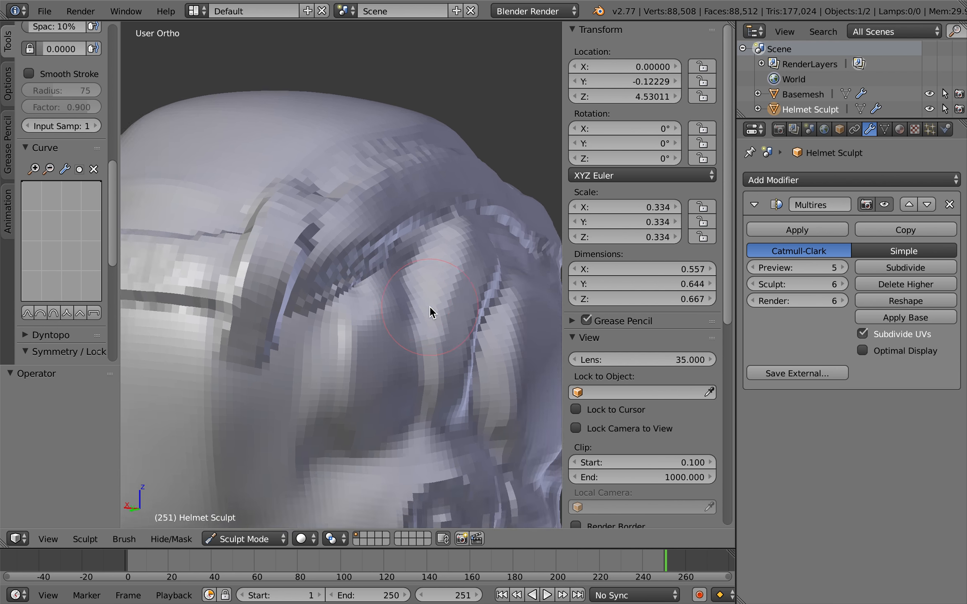
Examine the crown band, its rear corner strips and the smooth back of the helmet from the side, front and back
{"action": "scroll", "coordinate": [429, 306], "scroll_direction": "down", "scroll_amount": 8}
{"action": "scroll", "coordinate": [429, 306], "scroll_direction": "left", "scroll_amount": 8}
{"action": "scroll", "coordinate": [429, 306], "scroll_direction": "down", "scroll_amount": 3}
{"action": "scroll", "coordinate": [429, 306], "scroll_direction": "left", "scroll_amount": 10}
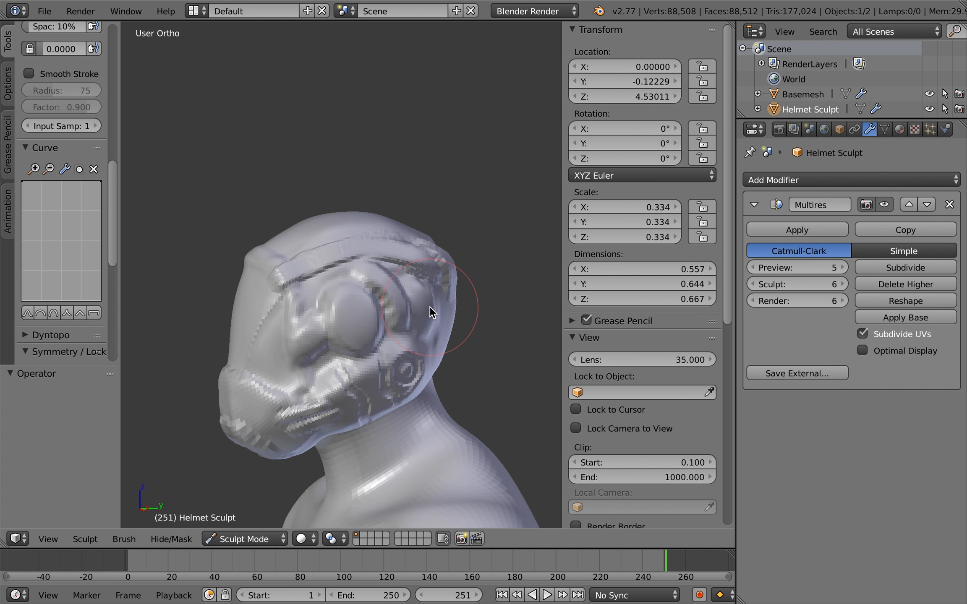
{"action": "scroll", "coordinate": [430, 307], "scroll_direction": "right", "scroll_amount": 8}
{"action": "scroll", "coordinate": [429, 306], "scroll_direction": "up", "scroll_amount": 5}
{"action": "scroll", "coordinate": [430, 306], "scroll_direction": "right", "scroll_amount": 8}
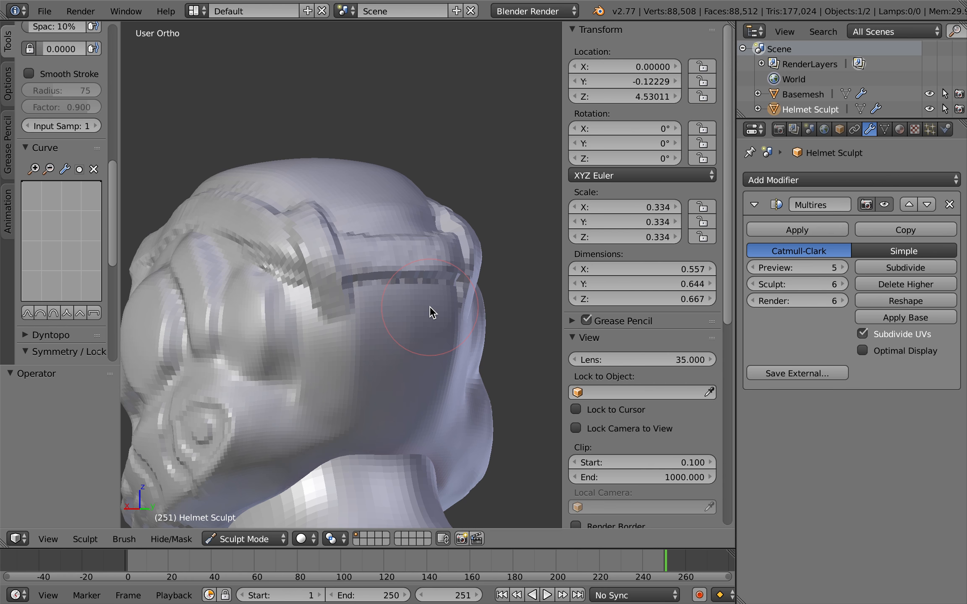
{"action": "scroll", "coordinate": [429, 307], "scroll_direction": "right", "scroll_amount": 10}
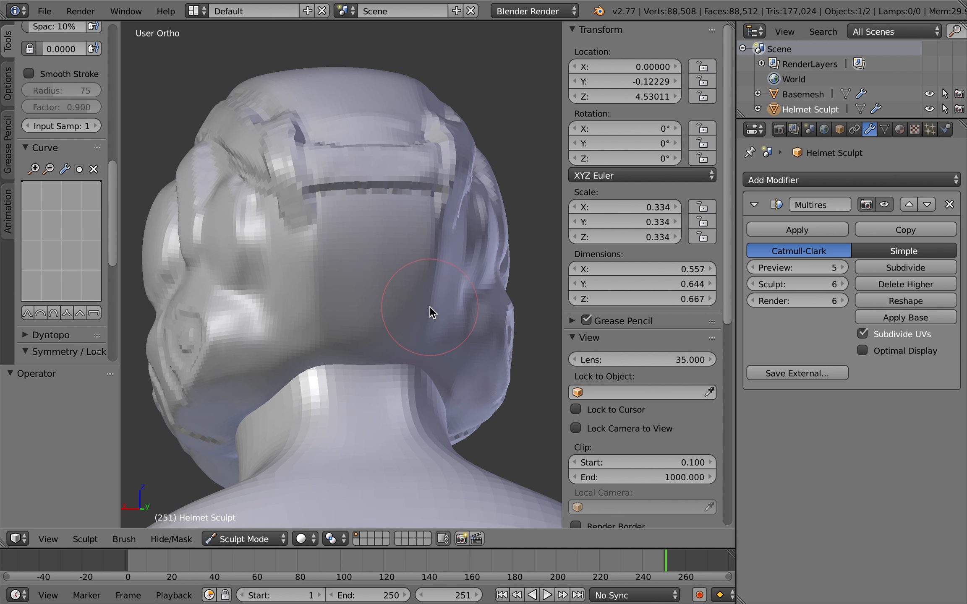
{"action": "scroll", "coordinate": [429, 306], "scroll_direction": "up", "scroll_amount": 5}
{"action": "key", "text": "f"}
{"action": "left_click", "coordinate": [368, 256]}
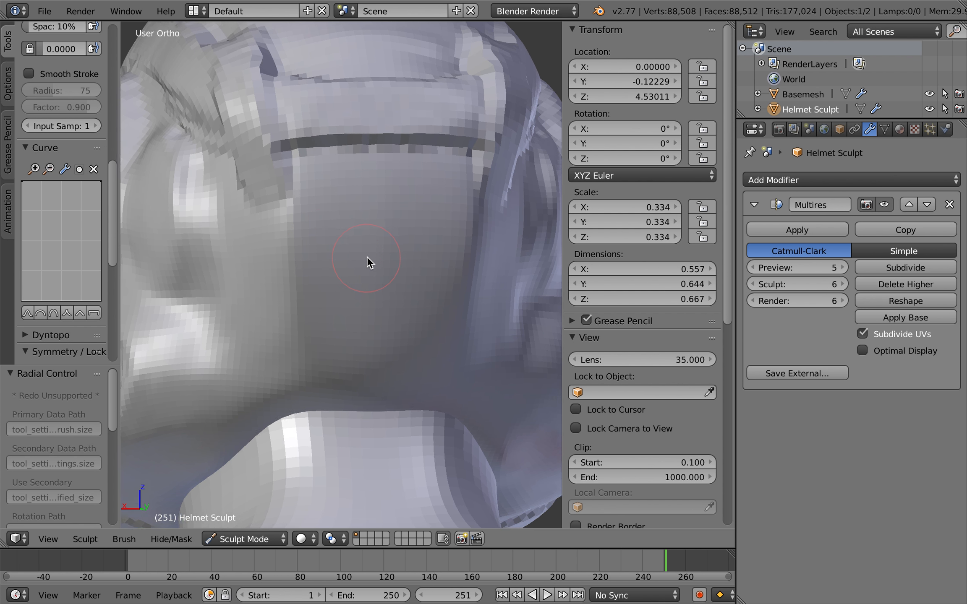
{"action": "scroll", "coordinate": [367, 256], "scroll_direction": "up", "scroll_amount": 3}
{"action": "key", "text": "f"}
{"action": "left_click", "coordinate": [373, 254]}
{"action": "scroll", "coordinate": [374, 255], "scroll_direction": "down", "scroll_amount": 6}
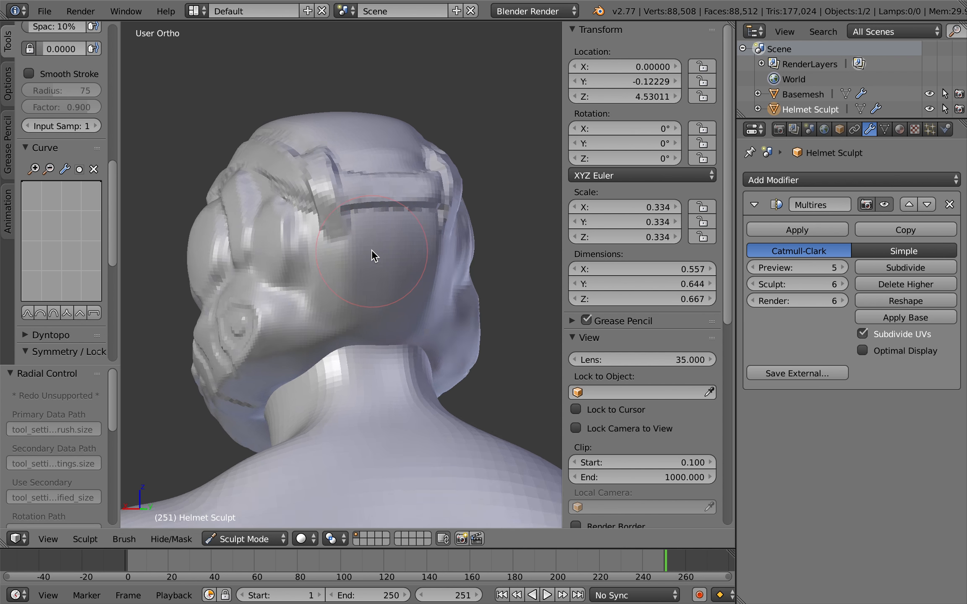
{"action": "scroll", "coordinate": [371, 251], "scroll_direction": "left", "scroll_amount": 5}
{"action": "scroll", "coordinate": [457, 259], "scroll_direction": "left", "scroll_amount": 10}
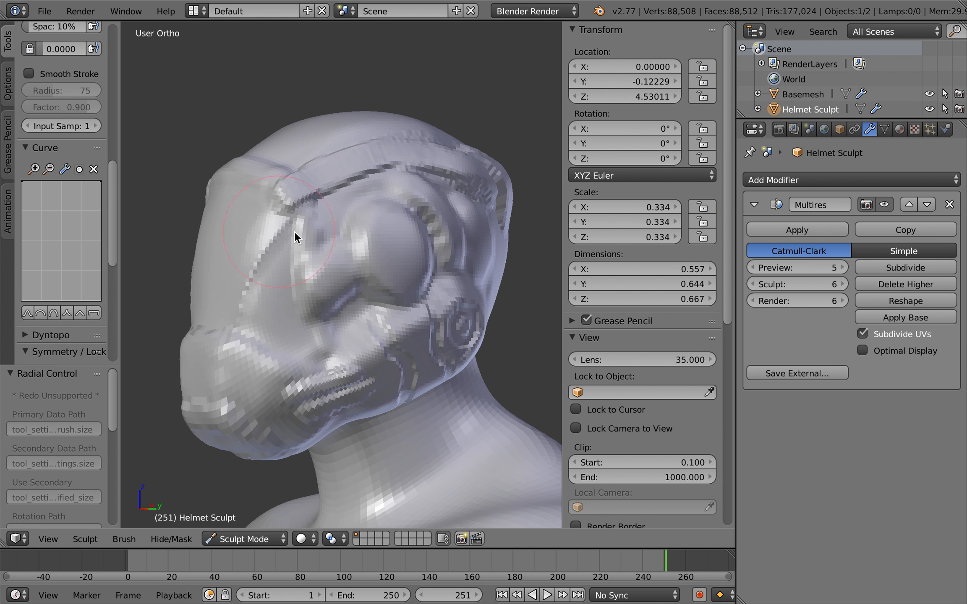
{"action": "scroll", "coordinate": [294, 231], "scroll_direction": "right", "scroll_amount": 10}
{"action": "scroll", "coordinate": [294, 231], "scroll_direction": "up", "scroll_amount": 5}
{"action": "scroll", "coordinate": [294, 231], "scroll_direction": "right", "scroll_amount": 2}
{"action": "scroll", "coordinate": [350, 242], "scroll_direction": "up", "scroll_amount": 5}
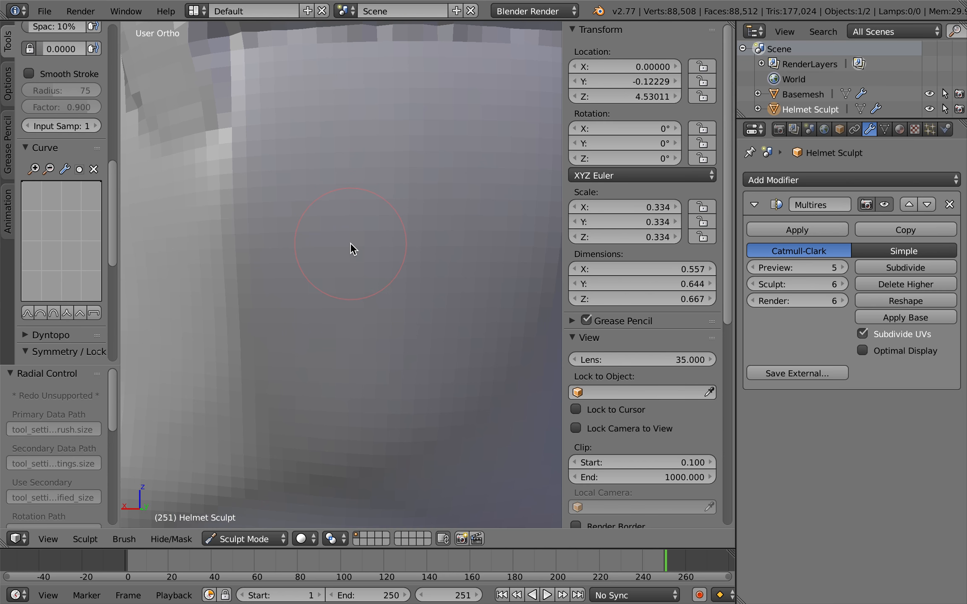
Shrink the brush and sculpt a rectangular frame in the middle of the helmet's back, below the crown band
{"action": "scroll", "coordinate": [350, 243], "scroll_direction": "down", "scroll_amount": 5}
{"action": "key", "text": "f"}
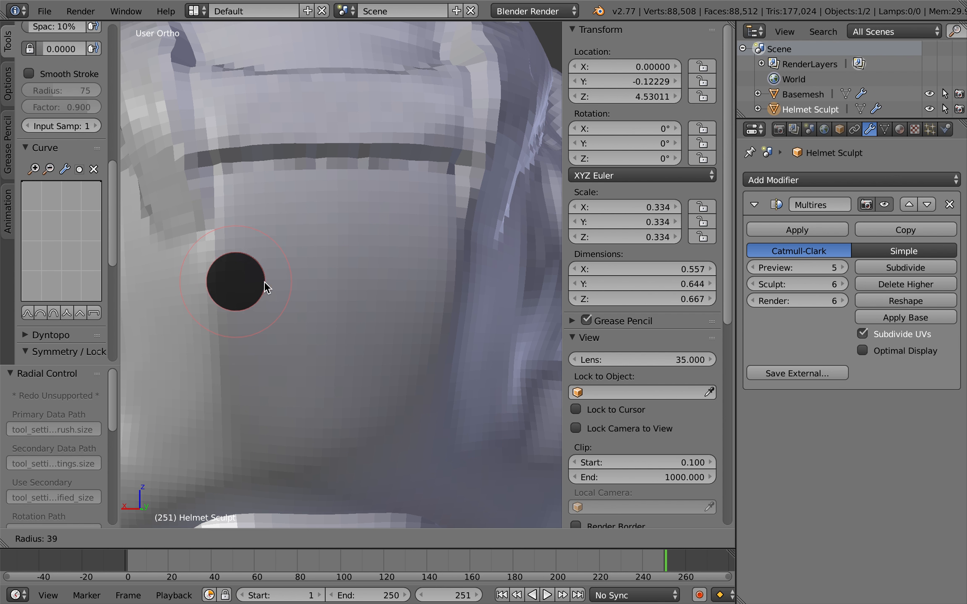
{"action": "left_click", "coordinate": [250, 284]}
{"action": "mouse_move", "coordinate": [256, 259]}
{"action": "left_mouse_down"}
{"action": "mouse_move", "coordinate": [419, 257]}
{"action": "mouse_move", "coordinate": [416, 341]}
{"action": "mouse_move", "coordinate": [362, 372]}
{"action": "mouse_move", "coordinate": [278, 375]}
{"action": "mouse_move", "coordinate": [386, 359]}
{"action": "mouse_move", "coordinate": [414, 331]}
{"action": "mouse_move", "coordinate": [406, 257]}
{"action": "mouse_move", "coordinate": [260, 262]}
{"action": "left_mouse_up"}
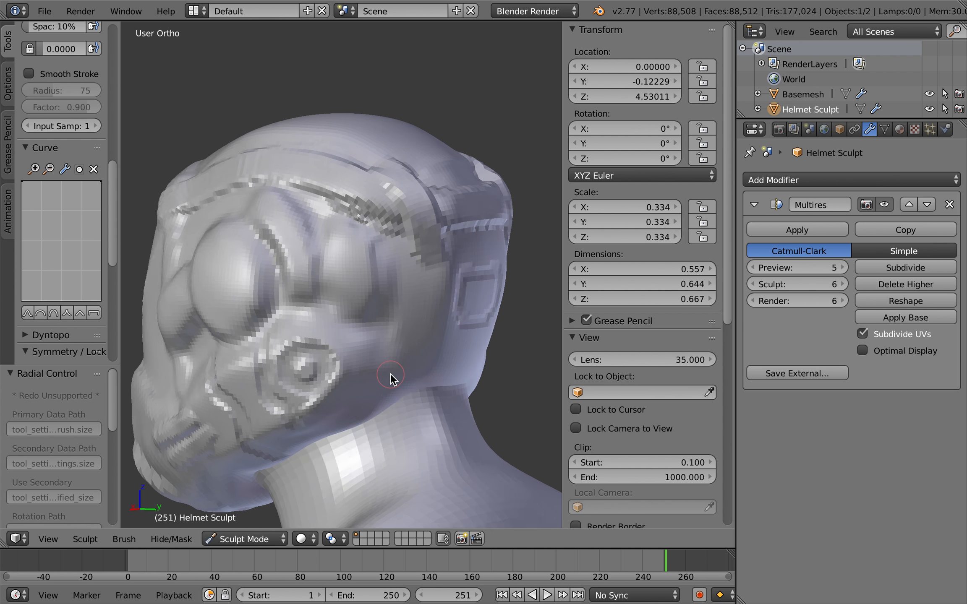
Examine the rectangular back detail, the helmet's sides and front, and the top of the crown inside the raised band
{"action": "scroll", "coordinate": [391, 373], "scroll_direction": "left", "scroll_amount": 5}
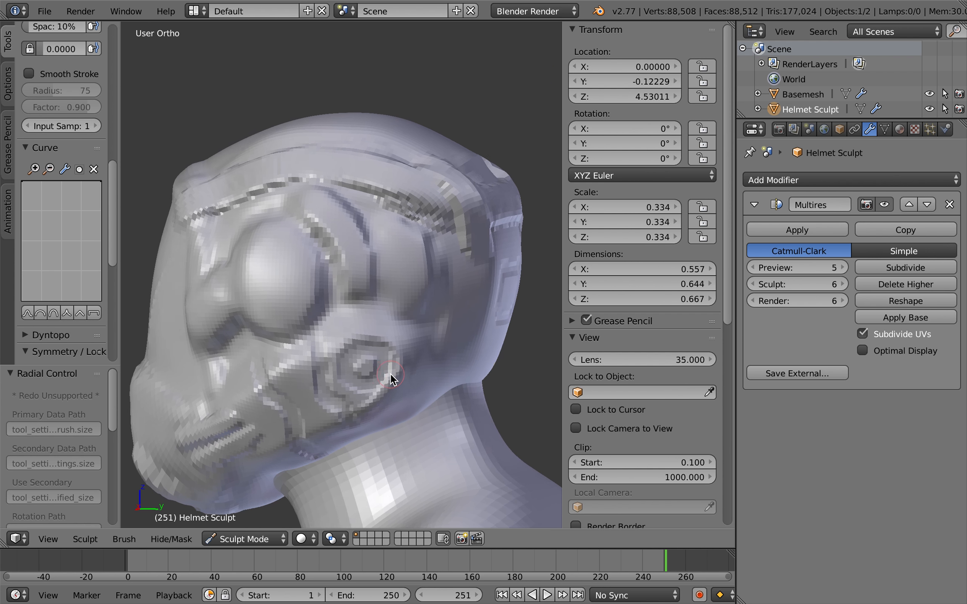
{"action": "scroll", "coordinate": [390, 373], "scroll_direction": "right", "scroll_amount": 10}
{"action": "scroll", "coordinate": [391, 374], "scroll_direction": "up", "scroll_amount": 2}
{"action": "scroll", "coordinate": [391, 373], "scroll_direction": "left", "scroll_amount": 10}
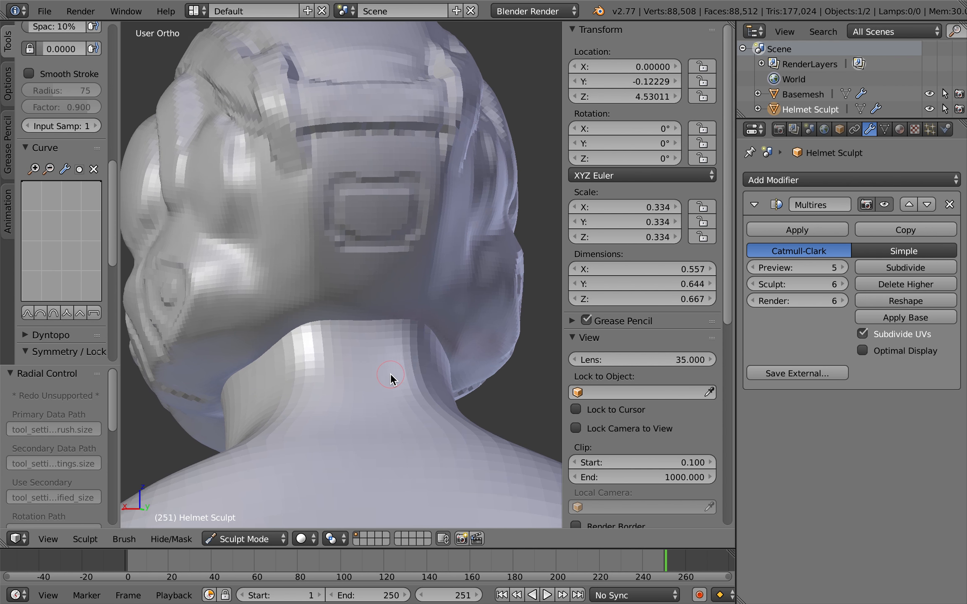
{"action": "scroll", "coordinate": [391, 373], "scroll_direction": "down", "scroll_amount": 3, "text": "ctrl"}
{"action": "scroll", "coordinate": [391, 374], "scroll_direction": "left", "scroll_amount": 4}
{"action": "scroll", "coordinate": [391, 373], "scroll_direction": "left", "scroll_amount": 4}
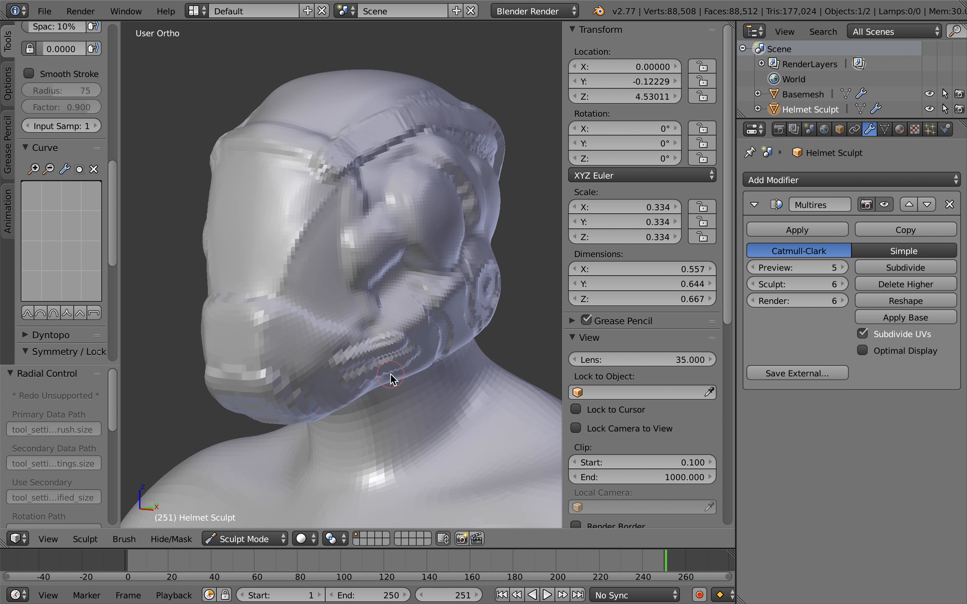
{"action": "scroll", "coordinate": [391, 373], "scroll_direction": "up", "scroll_amount": 10}
{"action": "scroll", "coordinate": [391, 374], "scroll_direction": "up", "scroll_amount": 4, "text": "ctrl"}
{"action": "scroll", "coordinate": [392, 373], "scroll_direction": "down", "scroll_amount": 5}
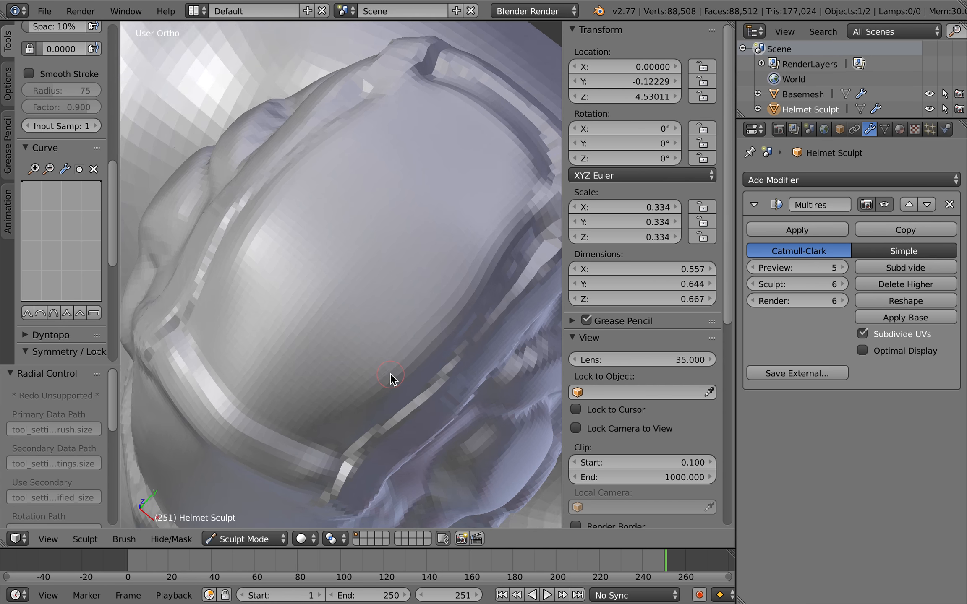
{"action": "scroll", "coordinate": [391, 374], "scroll_direction": "left", "scroll_amount": 5}
{"action": "scroll", "coordinate": [390, 373], "scroll_direction": "up", "scroll_amount": 4, "text": "ctrl"}
{"action": "scroll", "coordinate": [391, 373], "scroll_direction": "down", "scroll_amount": 3}
{"action": "scroll", "coordinate": [391, 373], "scroll_direction": "down", "scroll_amount": 3}
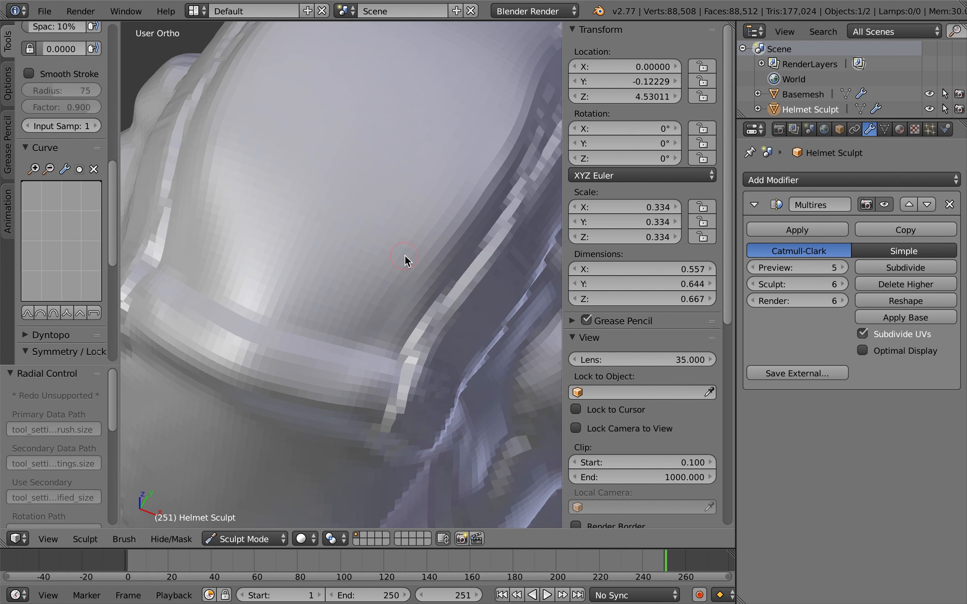
{"action": "scroll", "coordinate": [405, 255], "scroll_direction": "down", "scroll_amount": 4, "text": "ctrl"}
{"action": "left_click_drag", "start_coordinate": [369, 303], "coordinate": [394, 255]}
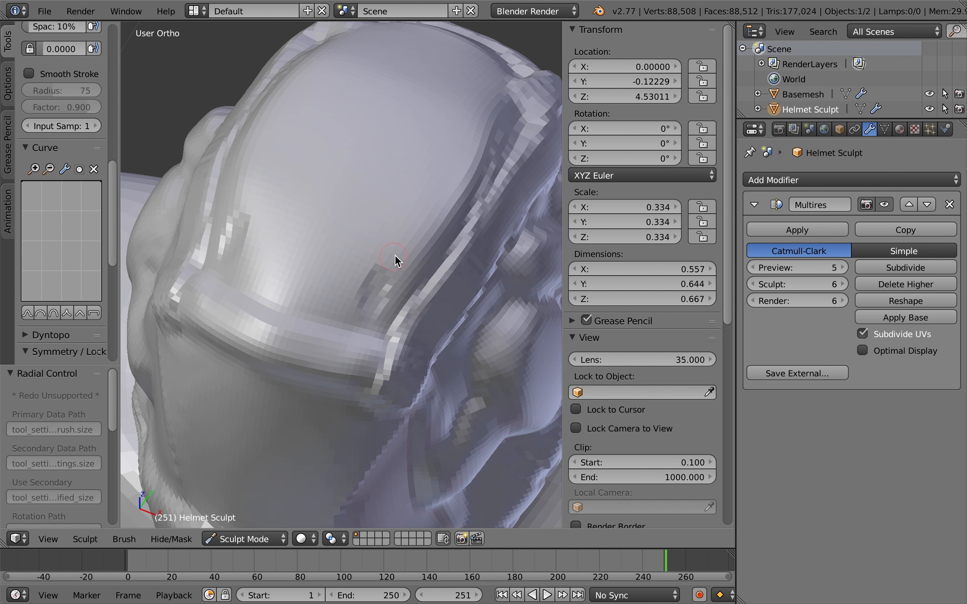
{"action": "key", "text": "ctrl+z"}
Raise a short strip on the crown just inside the side band near its front corner, adjusting the brush size between strokes
{"action": "scroll", "coordinate": [395, 284], "scroll_direction": "up", "scroll_amount": 3, "text": "ctrl"}
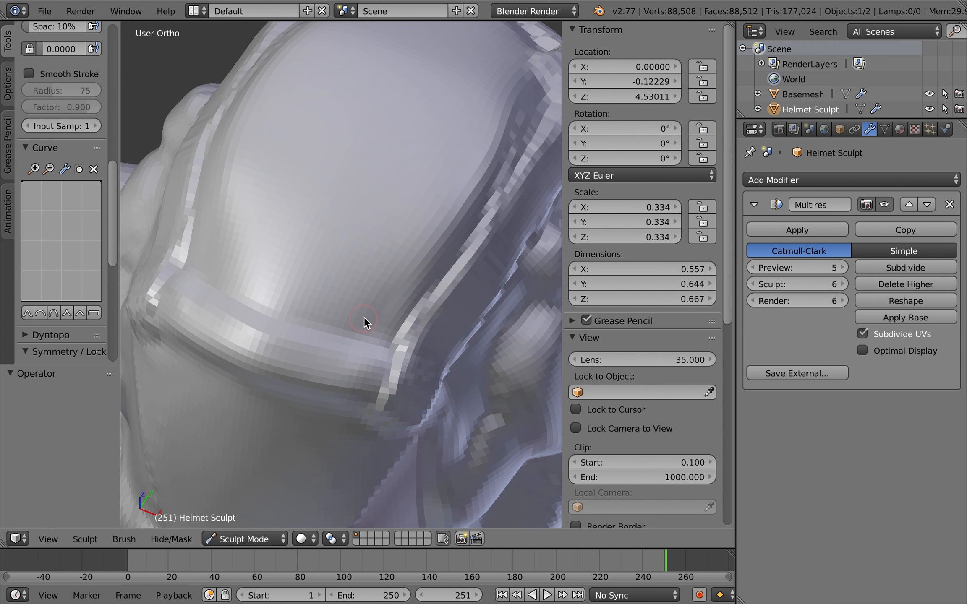
{"action": "scroll", "coordinate": [410, 267], "scroll_direction": "right", "scroll_amount": 3}
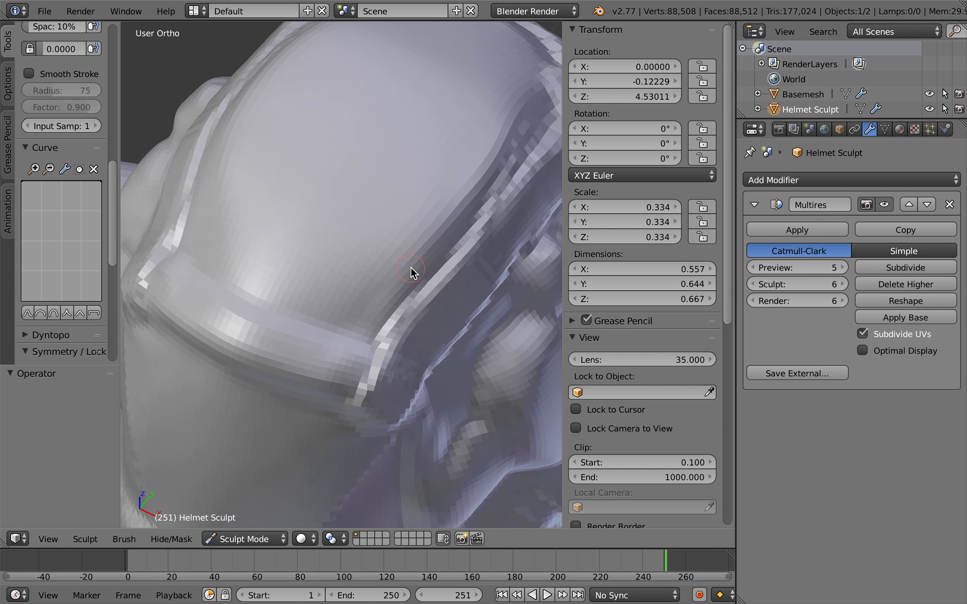
{"action": "scroll", "coordinate": [411, 267], "scroll_direction": "up", "scroll_amount": 4, "text": "ctrl"}
{"action": "left_click_drag", "start_coordinate": [346, 327], "coordinate": [426, 195]}
{"action": "key", "text": "f"}
{"action": "left_click", "coordinate": [395, 289]}
{"action": "mouse_move", "coordinate": [339, 318]}
{"action": "left_mouse_down"}
{"action": "mouse_move", "coordinate": [424, 219]}
{"action": "mouse_move", "coordinate": [413, 223]}
{"action": "left_mouse_up"}
Add small raised strips along the crown's front edge between the two side strips, undoing and redoing unsatisfactory dabs
{"action": "scroll", "coordinate": [413, 219], "scroll_direction": "down", "scroll_amount": 5}
{"action": "scroll", "coordinate": [413, 219], "scroll_direction": "down", "scroll_amount": 3, "text": "ctrl"}
{"action": "scroll", "coordinate": [413, 219], "scroll_direction": "up", "scroll_amount": 2, "text": "shift"}
{"action": "scroll", "coordinate": [374, 321], "scroll_direction": "up", "scroll_amount": 3}
{"action": "middle_click_drag", "start_coordinate": [373, 321], "coordinate": [367, 360]}
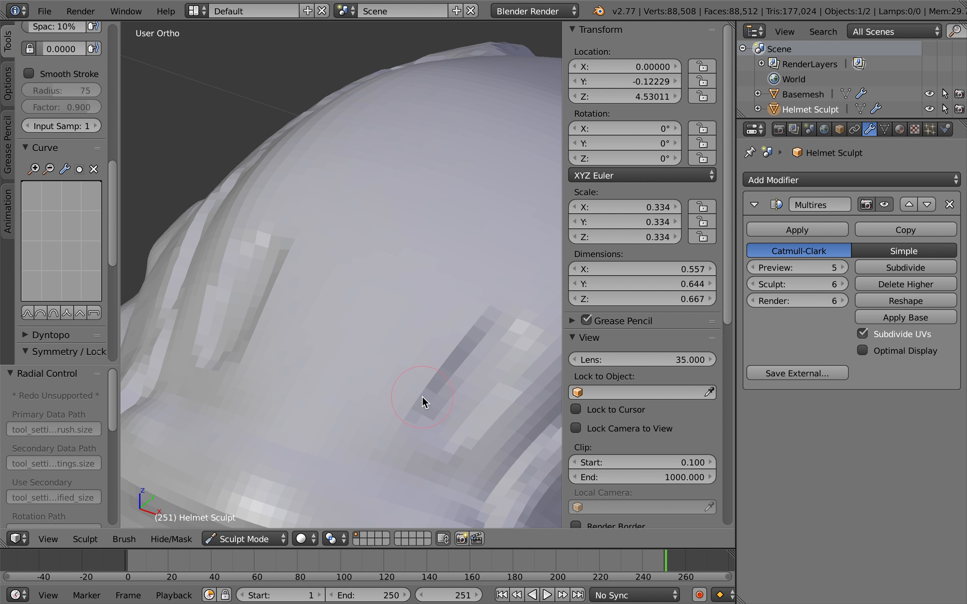
{"action": "middle_click_drag", "start_coordinate": [423, 400], "coordinate": [354, 432]}
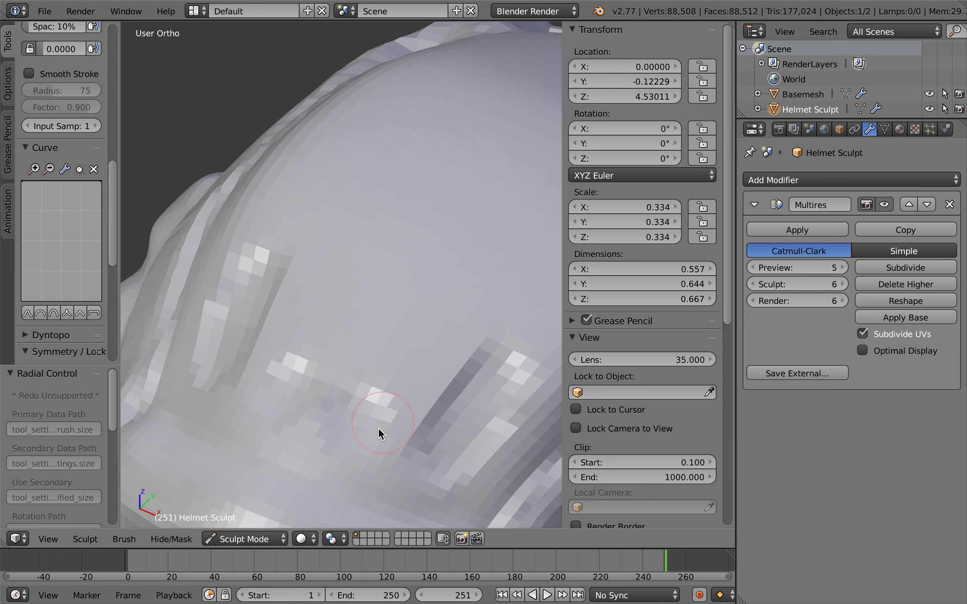
{"action": "key", "text": "ctrl+z"}
{"action": "mouse_move", "coordinate": [364, 410]}
{"action": "left_mouse_down"}
{"action": "mouse_move", "coordinate": [376, 424]}
{"action": "mouse_move", "coordinate": [362, 437]}
{"action": "left_mouse_up"}
{"action": "key", "text": "ctrl+z"}
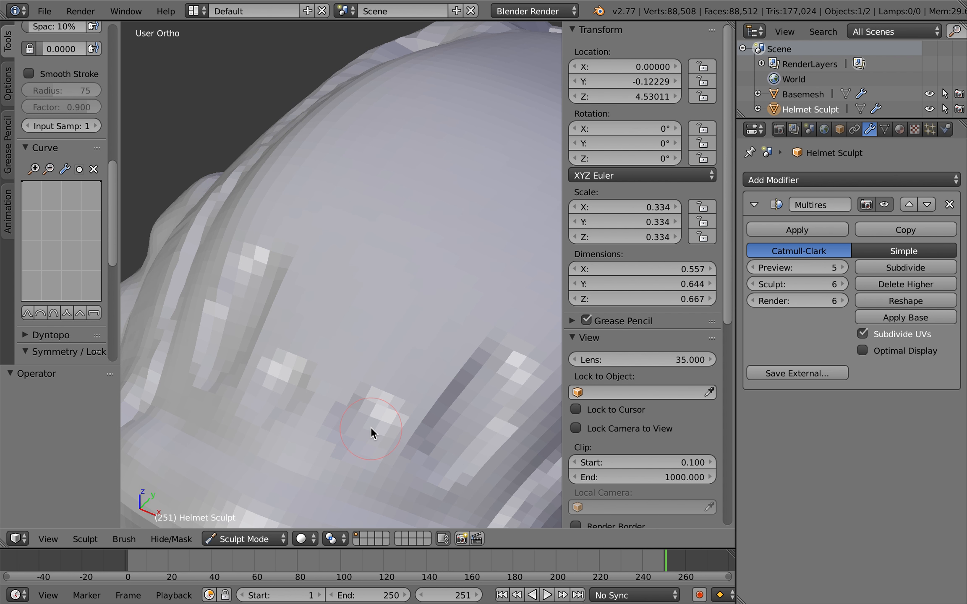
{"action": "scroll", "coordinate": [371, 428], "scroll_direction": "up", "scroll_amount": 2}
{"action": "scroll", "coordinate": [371, 428], "scroll_direction": "down", "scroll_amount": 3, "text": "shift"}
{"action": "left_click_drag", "start_coordinate": [379, 383], "coordinate": [369, 400]}
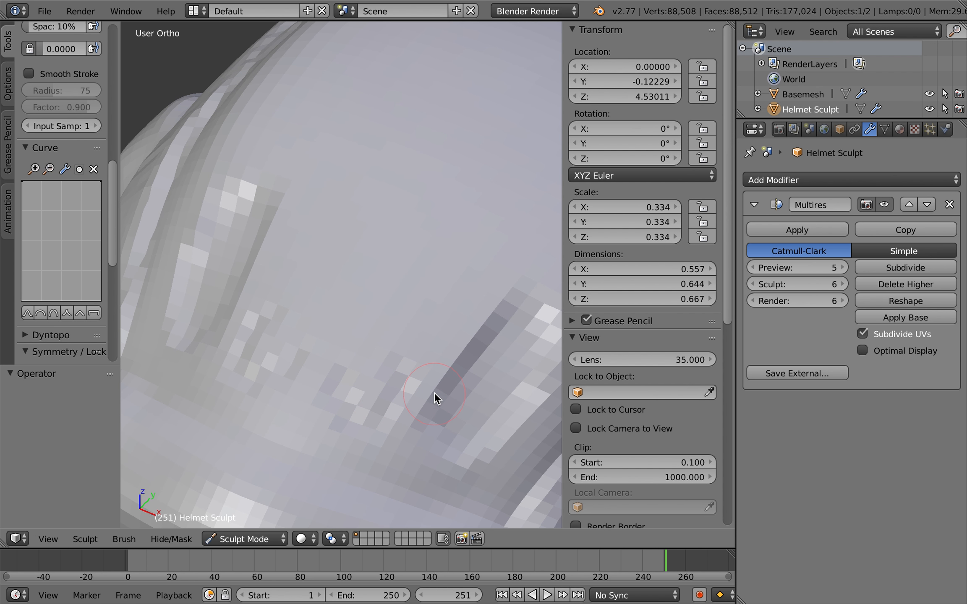
Raise another short strip along the crown's side, just inside the band and behind the front side strip
{"action": "scroll", "coordinate": [434, 392], "scroll_direction": "down", "scroll_amount": 5}
{"action": "scroll", "coordinate": [433, 392], "scroll_direction": "right", "scroll_amount": 10}
{"action": "scroll", "coordinate": [434, 393], "scroll_direction": "right", "scroll_amount": 10}
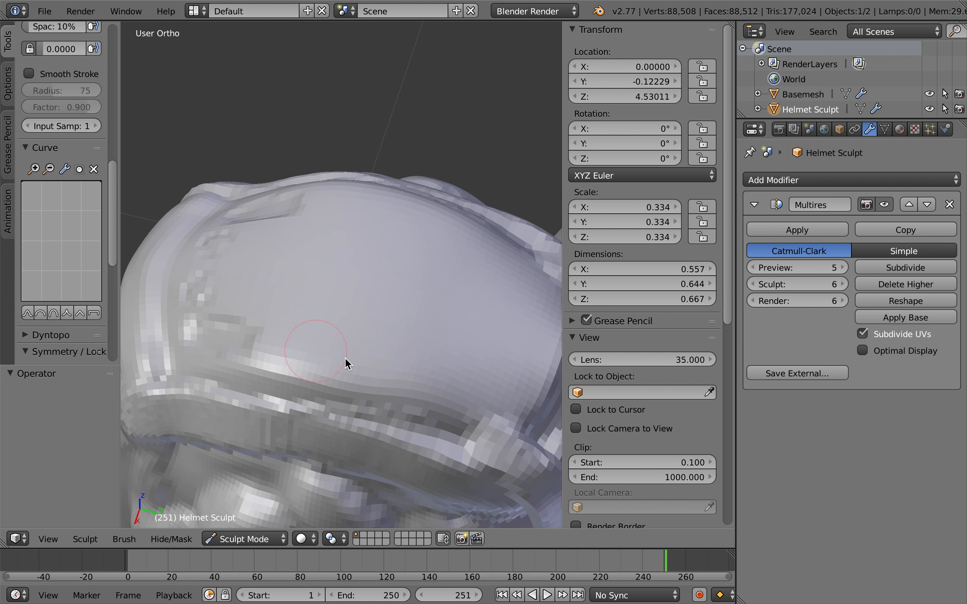
{"action": "scroll", "coordinate": [351, 359], "scroll_direction": "up", "scroll_amount": 4}
{"action": "scroll", "coordinate": [391, 397], "scroll_direction": "down", "scroll_amount": 3, "text": "shift"}
{"action": "left_click_drag", "start_coordinate": [297, 383], "coordinate": [383, 408]}
{"action": "mouse_move", "coordinate": [383, 409]}
{"action": "middle_mouse_down"}
{"action": "mouse_move", "coordinate": [287, 371]}
{"action": "mouse_move", "coordinate": [268, 350]}
{"action": "middle_mouse_up"}
{"action": "mouse_move", "coordinate": [477, 410]}
{"action": "left_mouse_down"}
{"action": "mouse_move", "coordinate": [376, 390]}
{"action": "mouse_move", "coordinate": [391, 379]}
{"action": "left_mouse_up"}
{"action": "middle_click_drag", "start_coordinate": [535, 404], "coordinate": [501, 399], "text": "shift"}
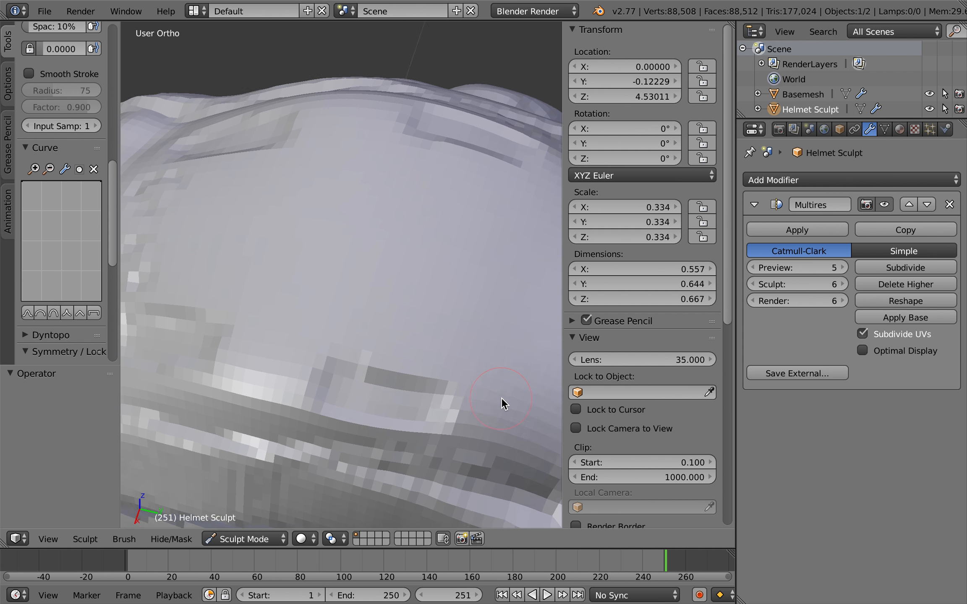
Raise a short strip on the crown's side next to the rear corner of the band, undoing an unwanted stroke
{"action": "scroll", "coordinate": [502, 398], "scroll_direction": "right", "scroll_amount": 8}
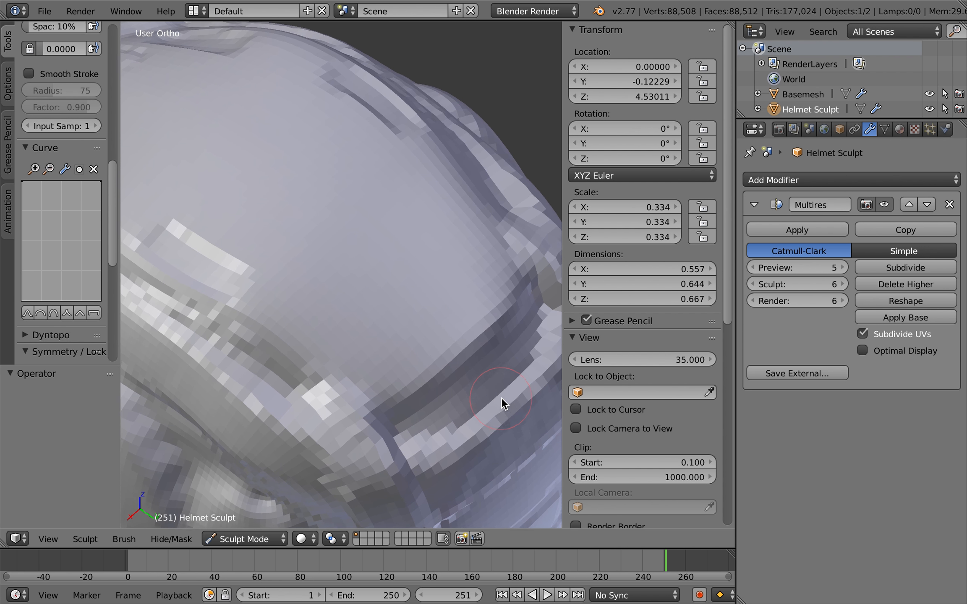
{"action": "scroll", "coordinate": [502, 398], "scroll_direction": "up", "scroll_amount": 1}
{"action": "mouse_move", "coordinate": [390, 399]}
{"action": "left_mouse_down"}
{"action": "mouse_move", "coordinate": [320, 362]}
{"action": "mouse_move", "coordinate": [381, 396]}
{"action": "mouse_move", "coordinate": [371, 378]}
{"action": "mouse_move", "coordinate": [383, 395]}
{"action": "mouse_move", "coordinate": [322, 345]}
{"action": "left_mouse_up"}
{"action": "key", "text": "ctrl+z"}
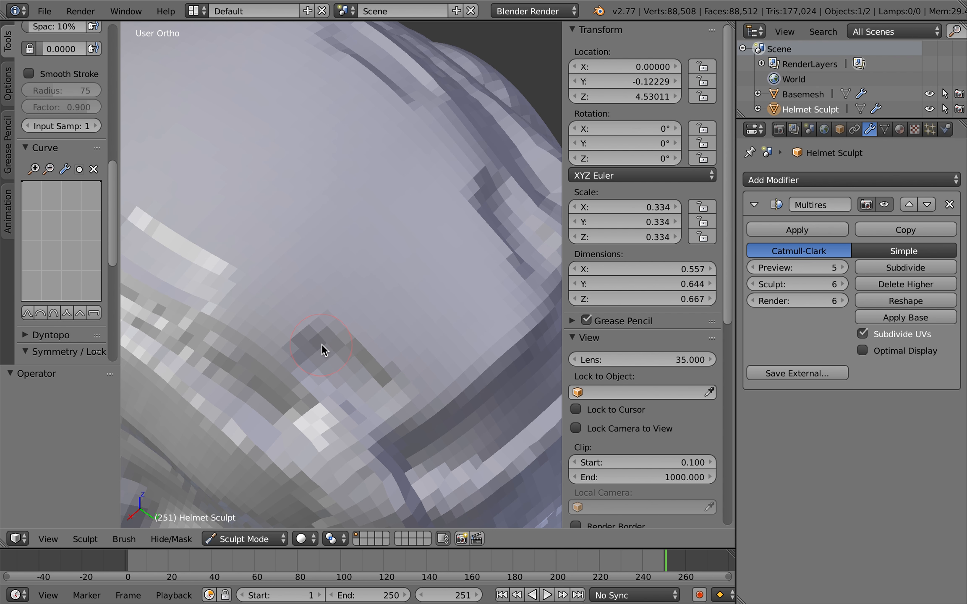
Add small raised strips along the crown's rear edge between the two rear side strips
{"action": "scroll", "coordinate": [406, 385], "scroll_direction": "down", "scroll_amount": 4}
{"action": "scroll", "coordinate": [407, 385], "scroll_direction": "left", "scroll_amount": 10}
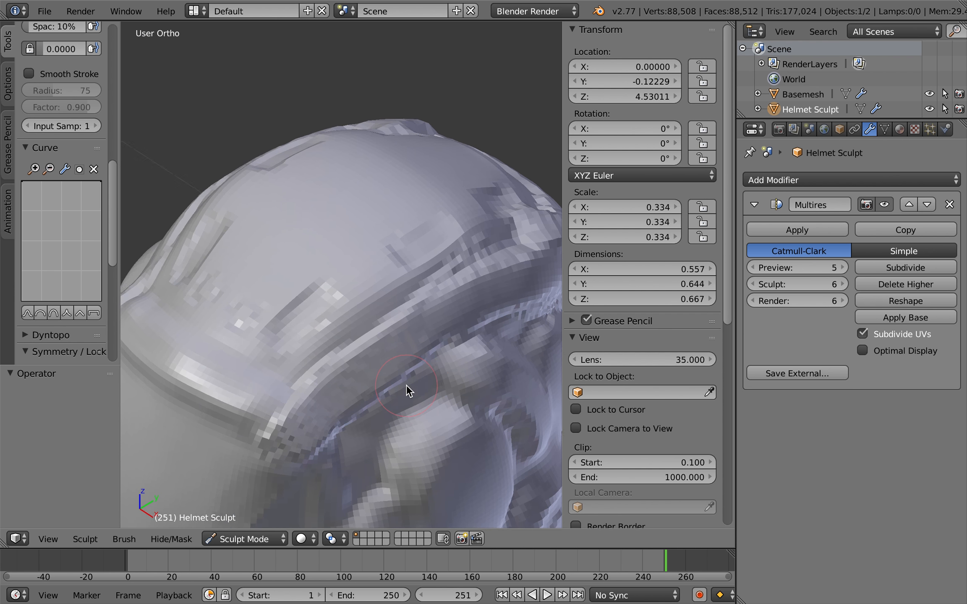
{"action": "scroll", "coordinate": [407, 385], "scroll_direction": "right", "scroll_amount": 10}
{"action": "scroll", "coordinate": [407, 385], "scroll_direction": "up", "scroll_amount": 3}
{"action": "scroll", "coordinate": [407, 385], "scroll_direction": "up", "scroll_amount": 3, "text": "shift"}
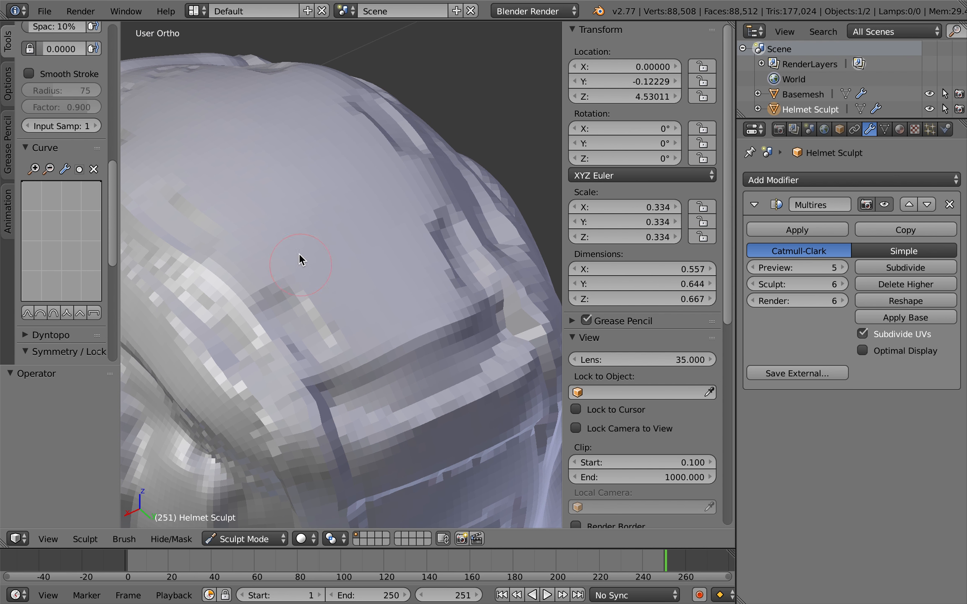
{"action": "scroll", "coordinate": [343, 157], "scroll_direction": "right", "scroll_amount": 4}
{"action": "scroll", "coordinate": [343, 156], "scroll_direction": "up", "scroll_amount": 2}
{"action": "mouse_move", "coordinate": [329, 313]}
{"action": "left_mouse_down"}
{"action": "mouse_move", "coordinate": [338, 289]}
{"action": "mouse_move", "coordinate": [317, 321]}
{"action": "mouse_move", "coordinate": [307, 291]}
{"action": "left_mouse_up"}
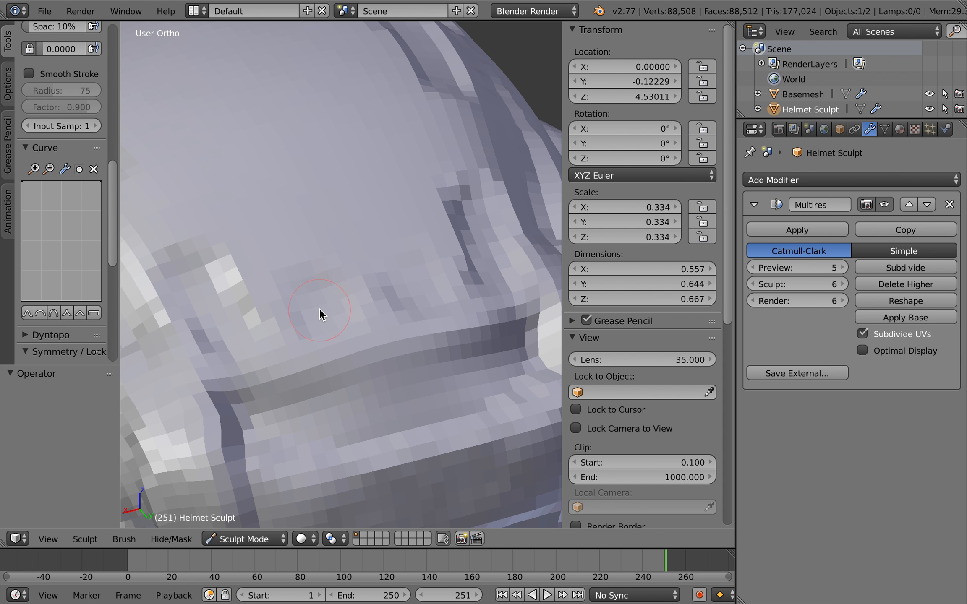
Set the brush radius to 49 px for detailing the crown's rear edge
{"action": "scroll", "coordinate": [319, 308], "scroll_direction": "up", "scroll_amount": 4}
{"action": "key", "text": "f"}
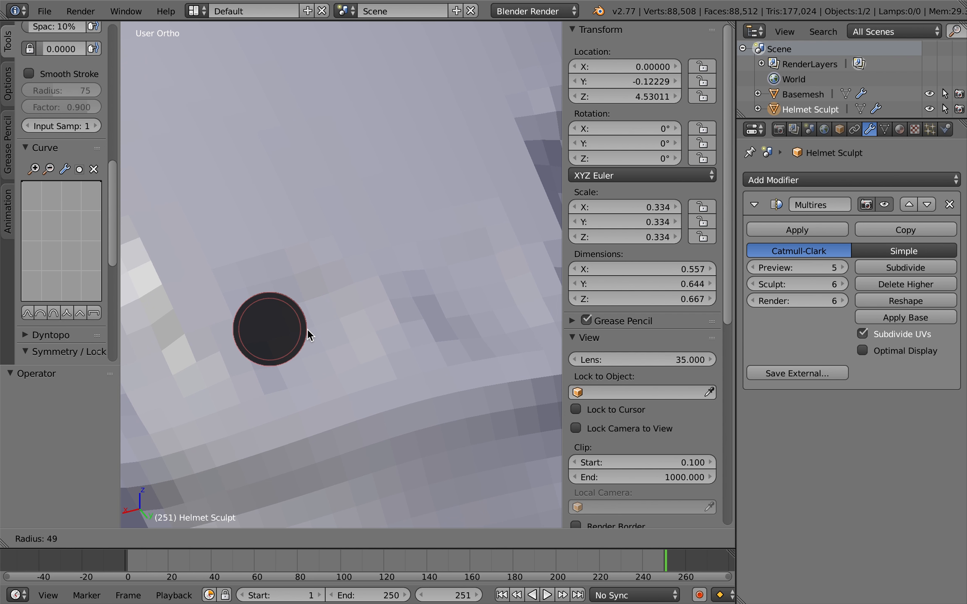
{"action": "left_click", "coordinate": [308, 330]}
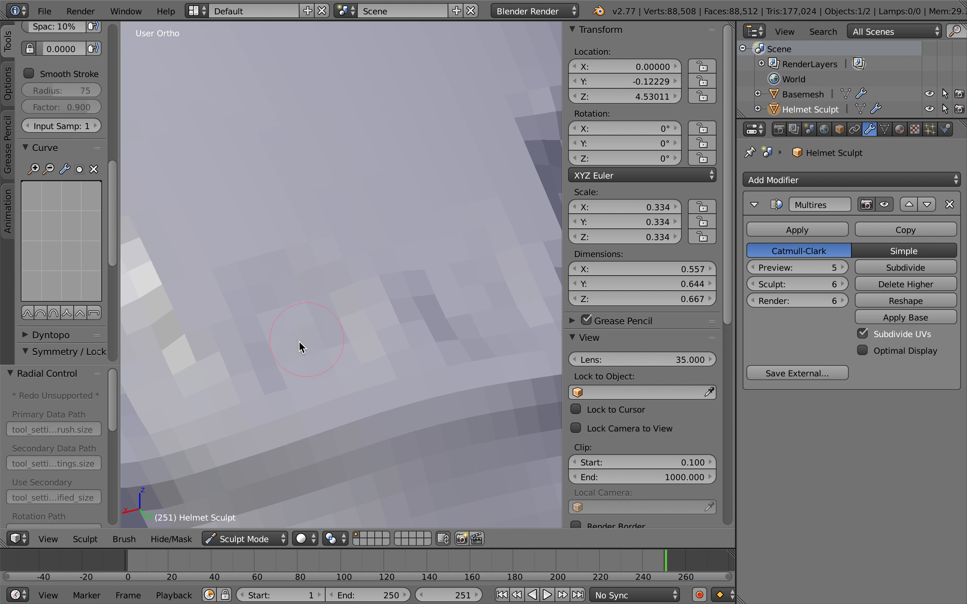
Add a small dab to the raised detail along the crown's rear edge
{"action": "mouse_move", "coordinate": [285, 310]}
{"action": "left_mouse_down"}
{"action": "mouse_move", "coordinate": [303, 338]}
{"action": "mouse_move", "coordinate": [301, 310]}
{"action": "mouse_move", "coordinate": [286, 343]}
{"action": "mouse_move", "coordinate": [304, 307]}
{"action": "mouse_move", "coordinate": [287, 331]}
{"action": "mouse_move", "coordinate": [287, 313]}
{"action": "left_mouse_up"}
Examine the whole helmet from the front, both sides and the back to review the sculpted details
{"action": "middle_click_drag", "start_coordinate": [287, 313], "coordinate": [386, 340]}
{"action": "scroll", "coordinate": [387, 338], "scroll_direction": "left", "scroll_amount": 10}
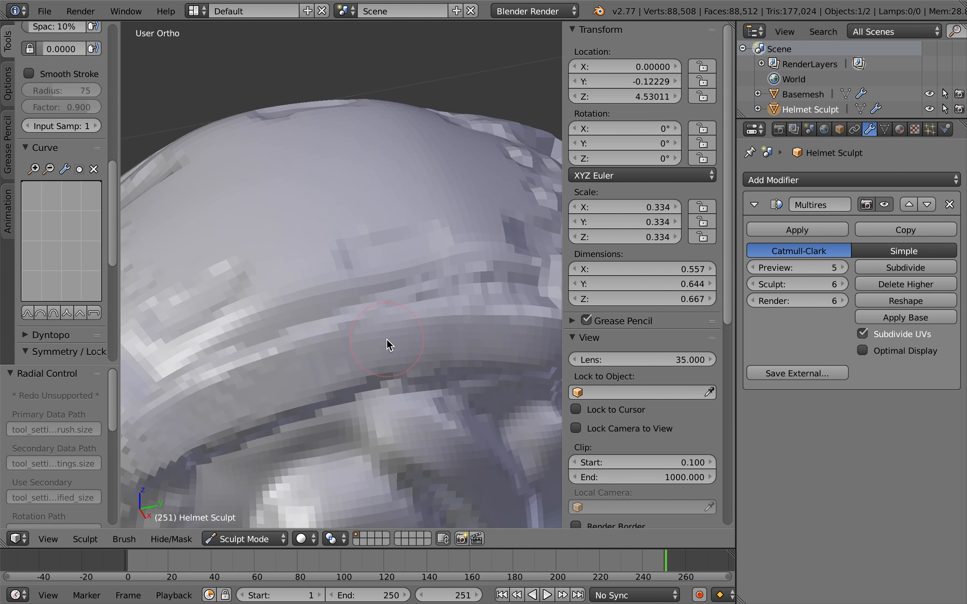
{"action": "scroll", "coordinate": [387, 340], "scroll_direction": "down", "scroll_amount": 4, "text": "ctrl"}
{"action": "scroll", "coordinate": [387, 339], "scroll_direction": "left", "scroll_amount": 10}
{"action": "scroll", "coordinate": [386, 338], "scroll_direction": "right", "scroll_amount": 5}
{"action": "scroll", "coordinate": [387, 339], "scroll_direction": "down", "scroll_amount": 5, "text": "ctrl"}
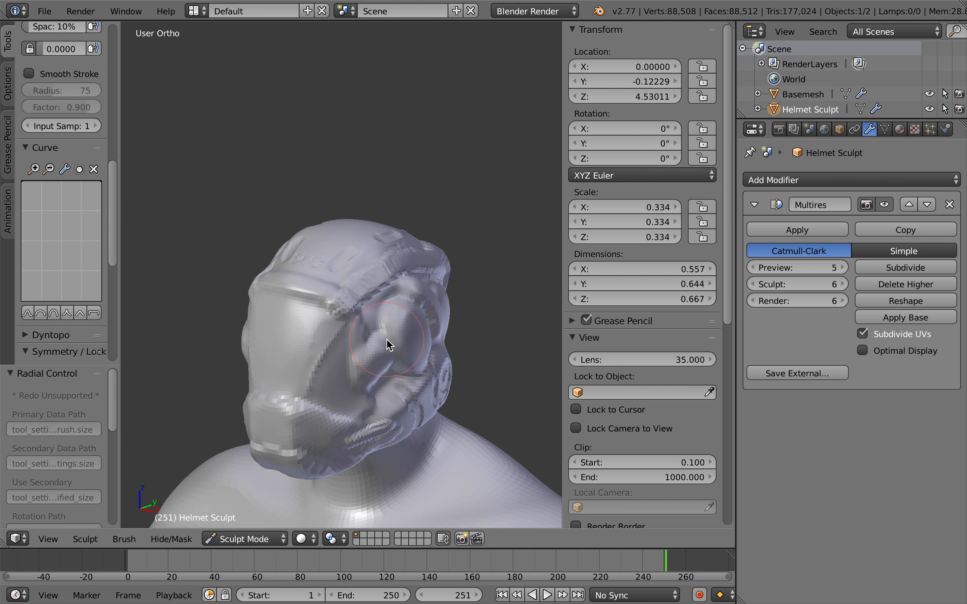
{"action": "scroll", "coordinate": [387, 338], "scroll_direction": "right", "scroll_amount": 8}
{"action": "scroll", "coordinate": [474, 321], "scroll_direction": "down", "scroll_amount": 4, "text": "shift"}
{"action": "scroll", "coordinate": [473, 320], "scroll_direction": "down", "scroll_amount": 2, "text": "shift"}
{"action": "scroll", "coordinate": [473, 321], "scroll_direction": "left", "scroll_amount": 10}
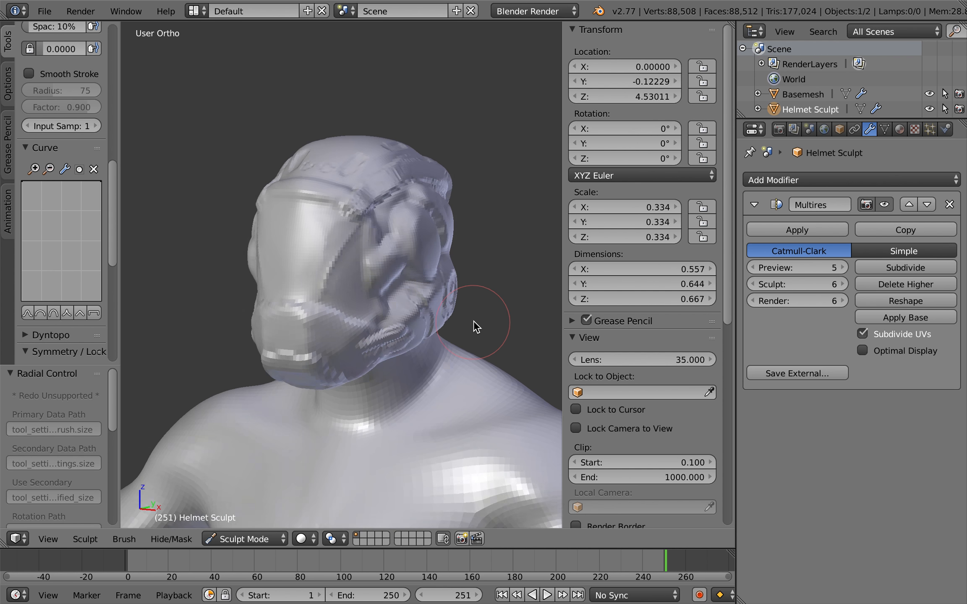
{"action": "scroll", "coordinate": [474, 320], "scroll_direction": "left", "scroll_amount": 3}
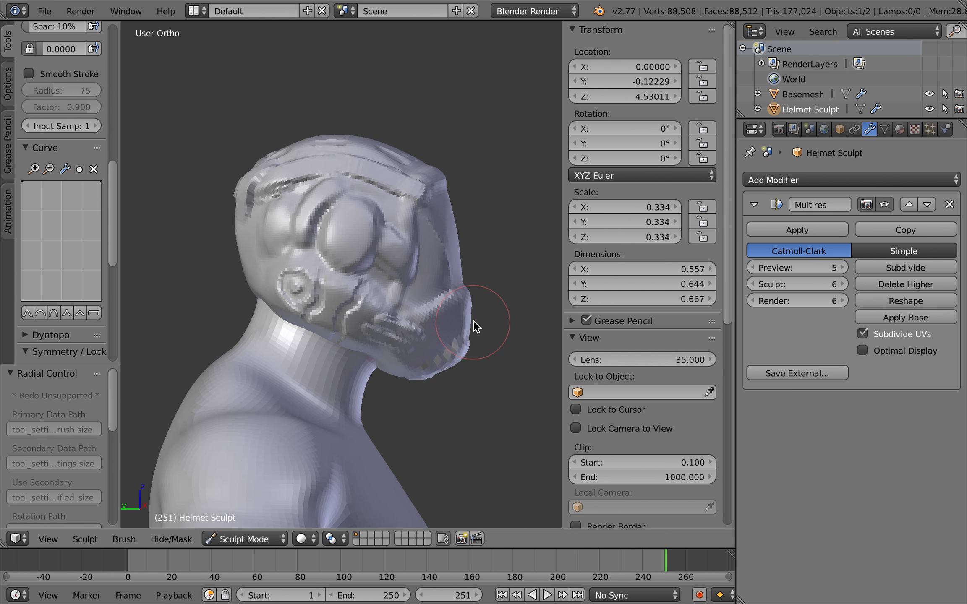
{"action": "scroll", "coordinate": [474, 320], "scroll_direction": "right", "scroll_amount": 10}
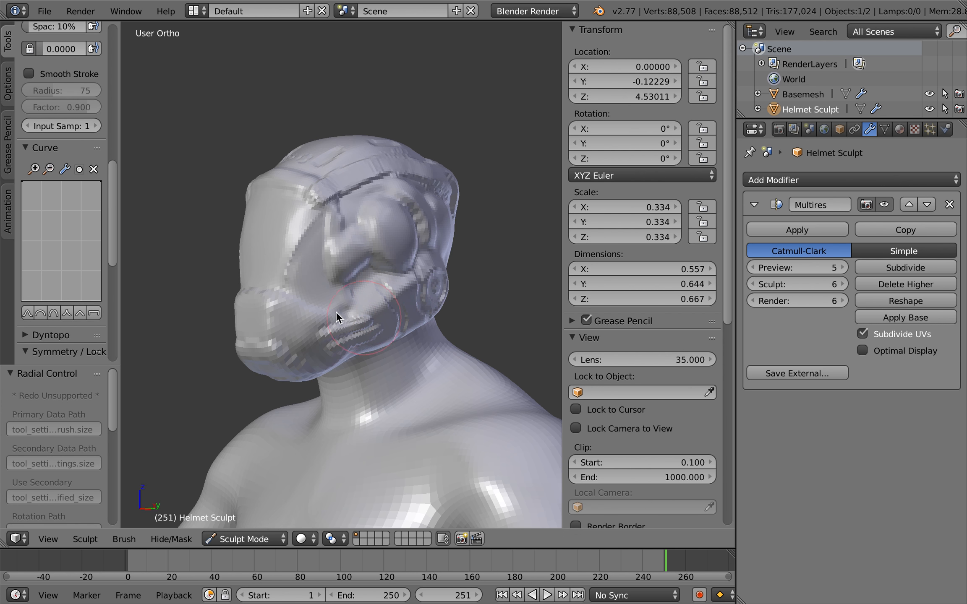
{"action": "scroll", "coordinate": [422, 345], "scroll_direction": "right", "scroll_amount": 10}
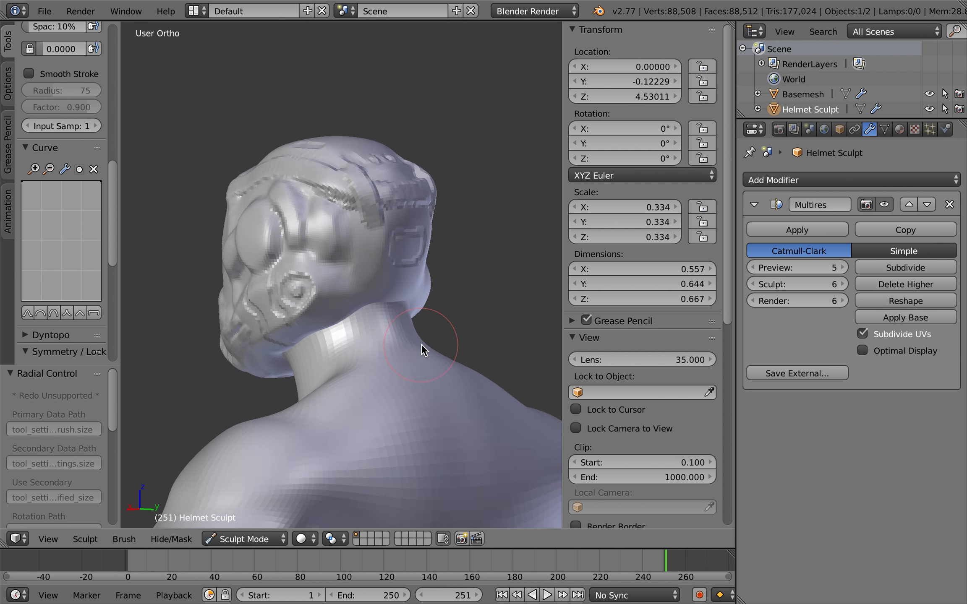
{"action": "scroll", "coordinate": [444, 276], "scroll_direction": "left", "scroll_amount": 10}
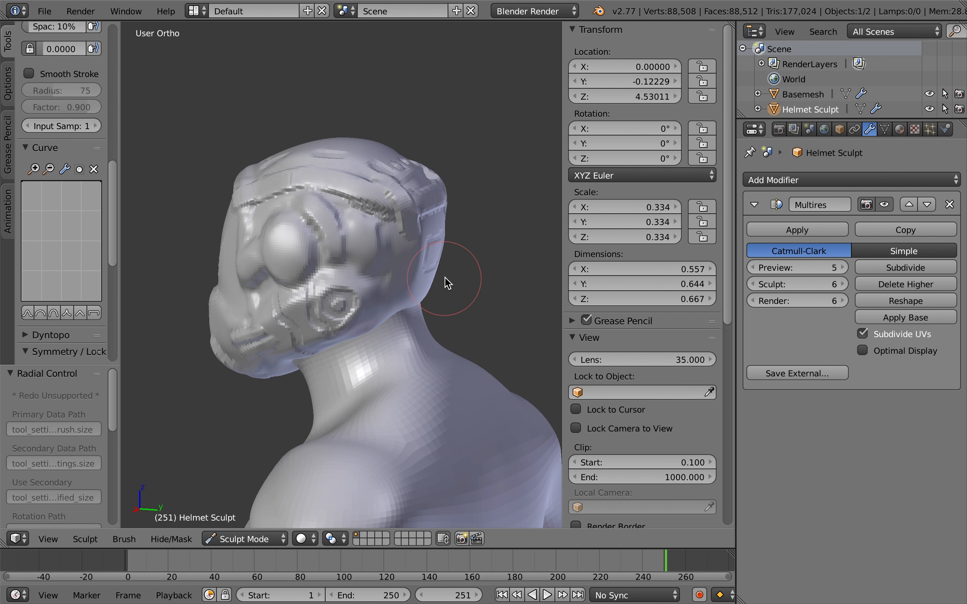